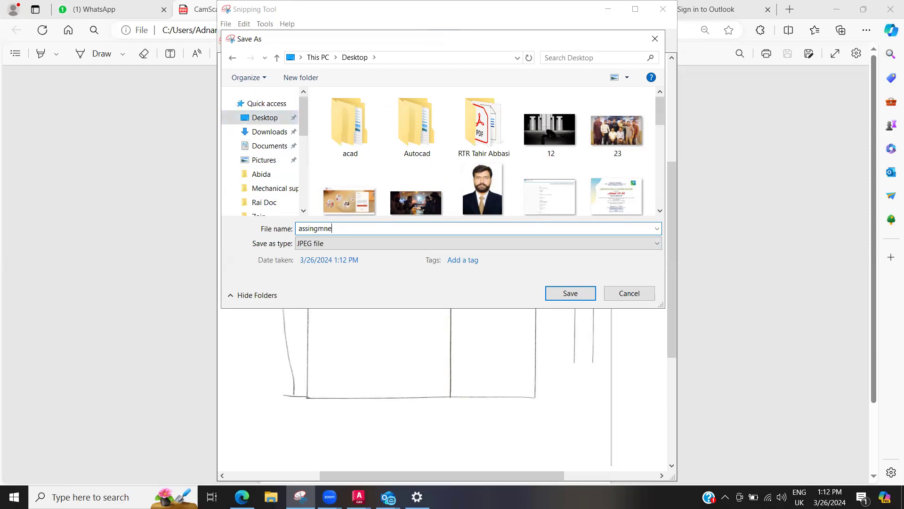
# Step: Save the snip of the duct layout sketch to the Desktop as the JPEG file "assingmnet 2" and switch to AutoCAD
pyautogui.click(566, 296)
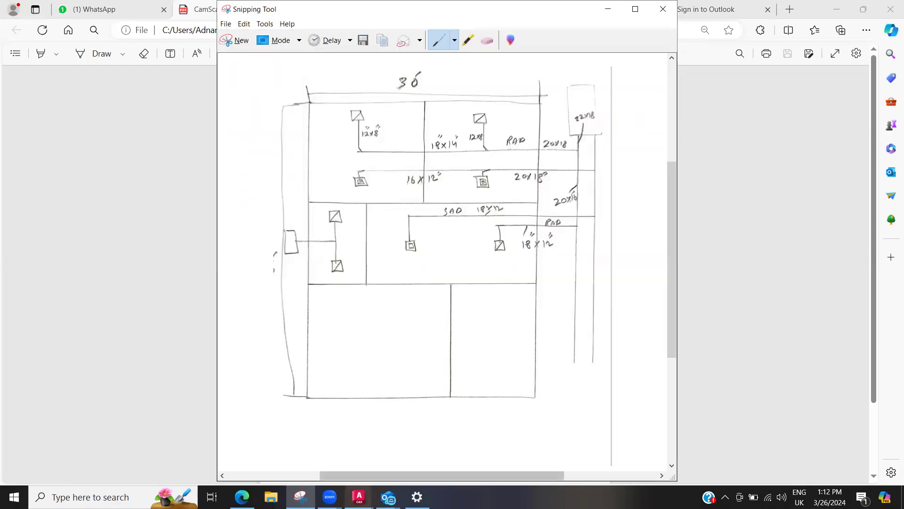
pyautogui.moveTo(359, 497)
pyautogui.click(478, 429)
# Step: Examine the existing supply duct layout against its reference sketch, including the AHU, branches, diffusers and duct size labels
pyautogui.scroll(-2, 394, 191)
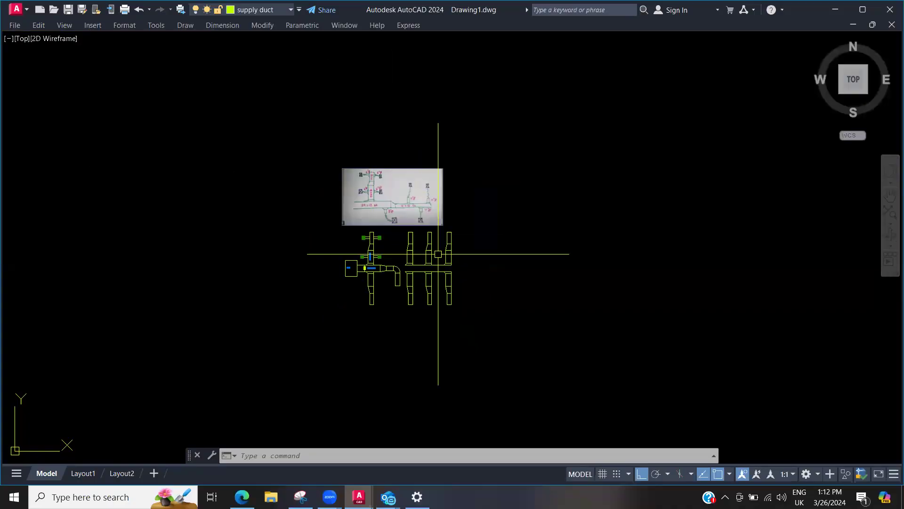
pyautogui.scroll(2, 436, 252)
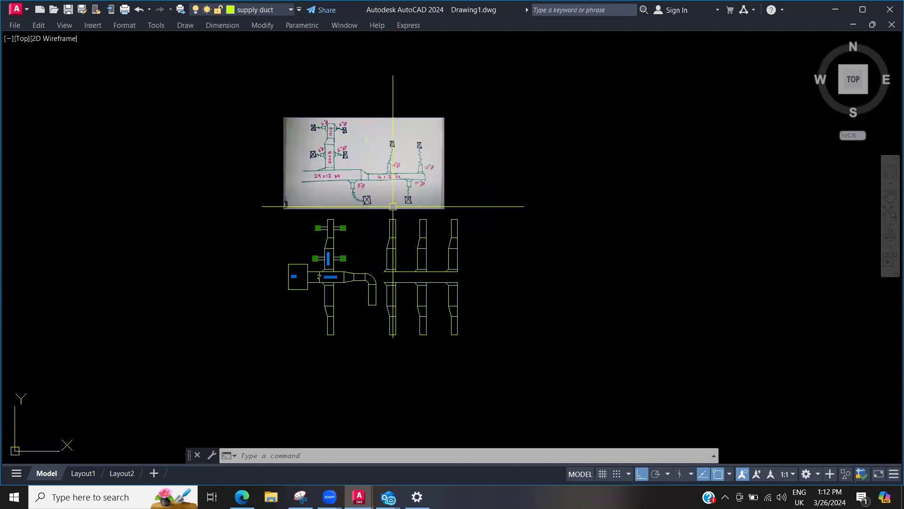
pyautogui.scroll(4, 334, 212)
pyautogui.moveTo(332, 214); pyautogui.dragTo(368, 162, button='middle')
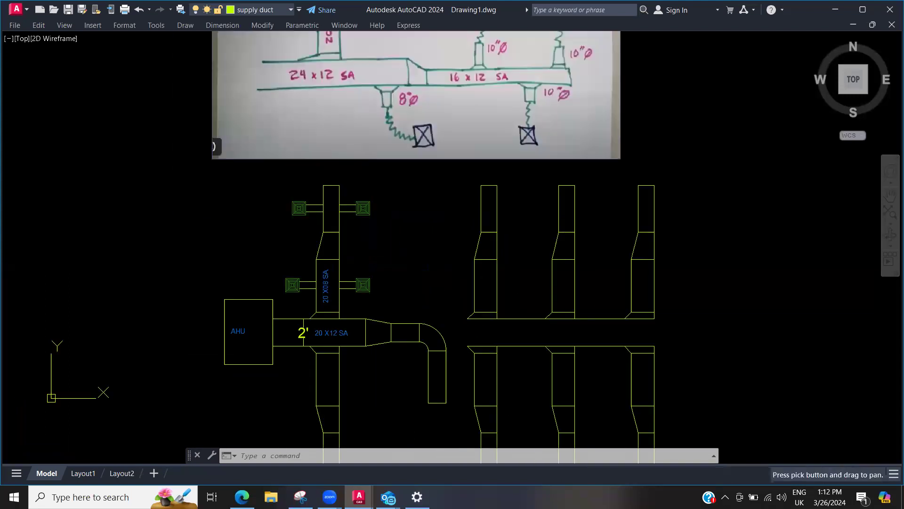
pyautogui.scroll(2, 334, 265)
pyautogui.scroll(-4, 419, 226)
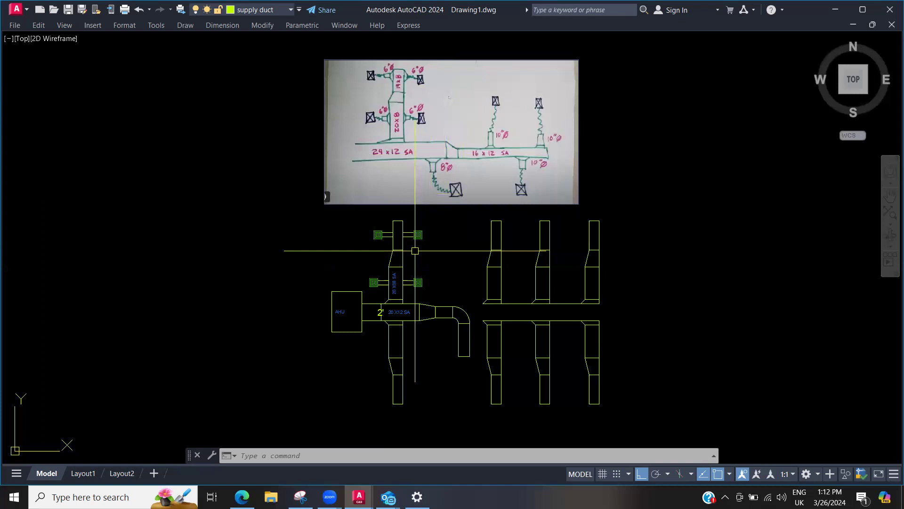
pyautogui.scroll(-2, 449, 233)
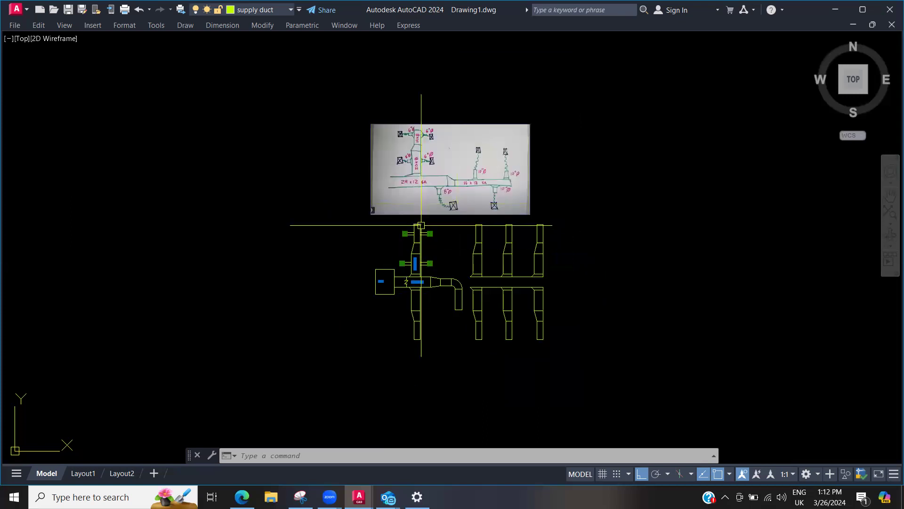
pyautogui.scroll(2, 420, 227)
pyautogui.scroll(-2, 430, 245)
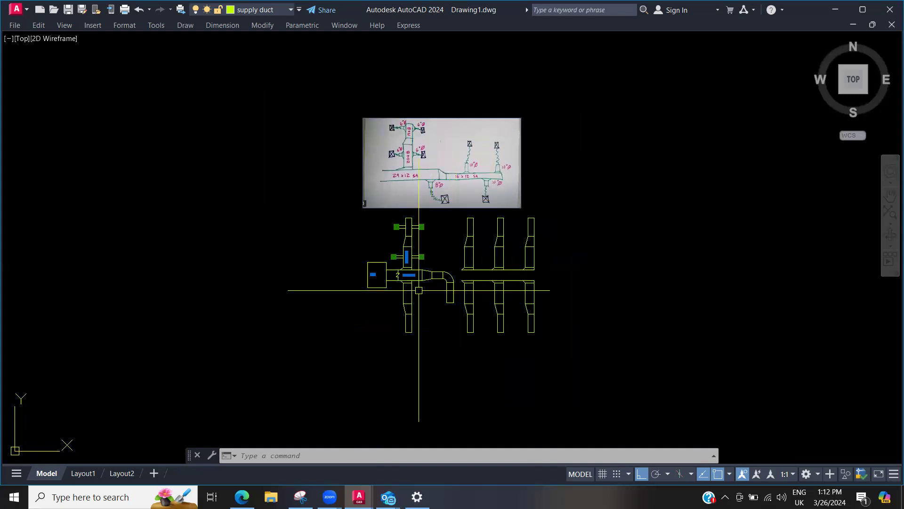
pyautogui.scroll(2, 454, 254)
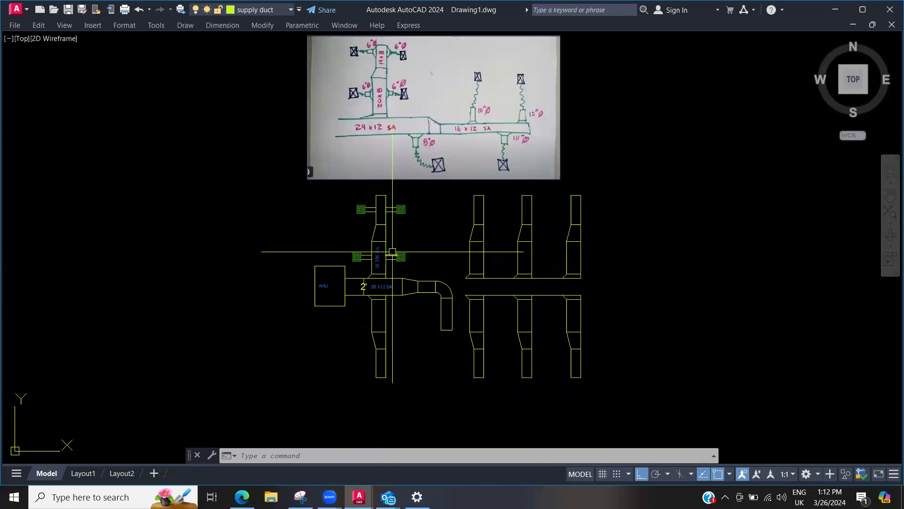
pyautogui.scroll(-2, 390, 256)
pyautogui.scroll(4, 396, 233)
pyautogui.scroll(-4, 404, 226)
# Step: Choose the Desktop image "assingmnet 2" to attach as a raster image reference
pyautogui.moveTo(312, 226); pyautogui.dragTo(411, 217, button='middle')
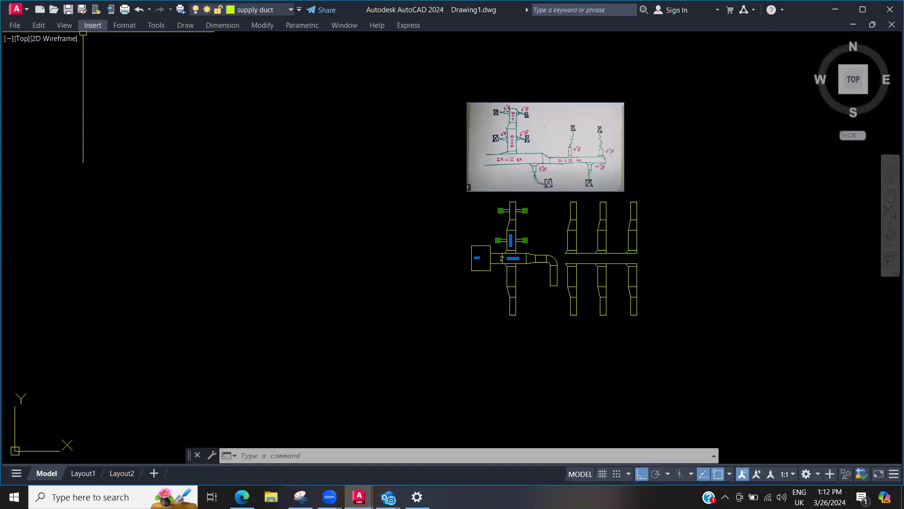
pyautogui.click(117, 25)
pyautogui.moveTo(94, 26)
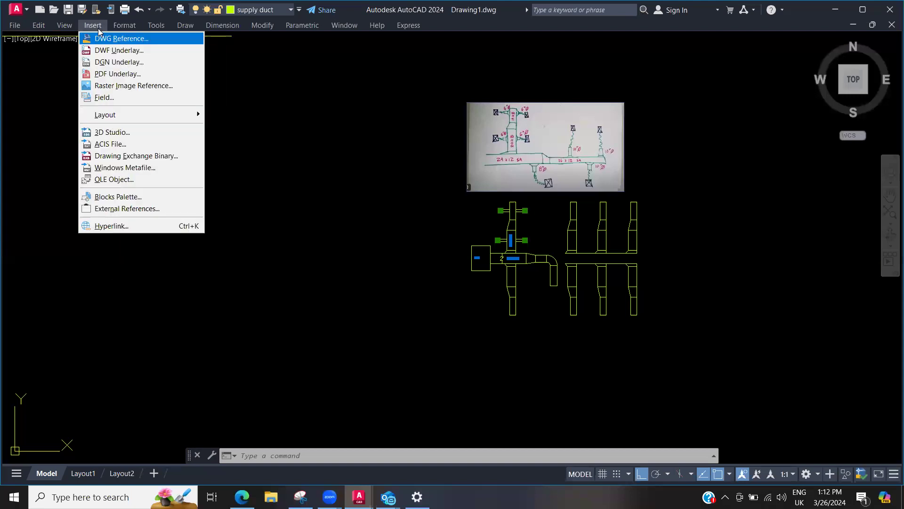
pyautogui.click(117, 86)
pyautogui.scroll(-10, 363, 242)
pyautogui.click(391, 309)
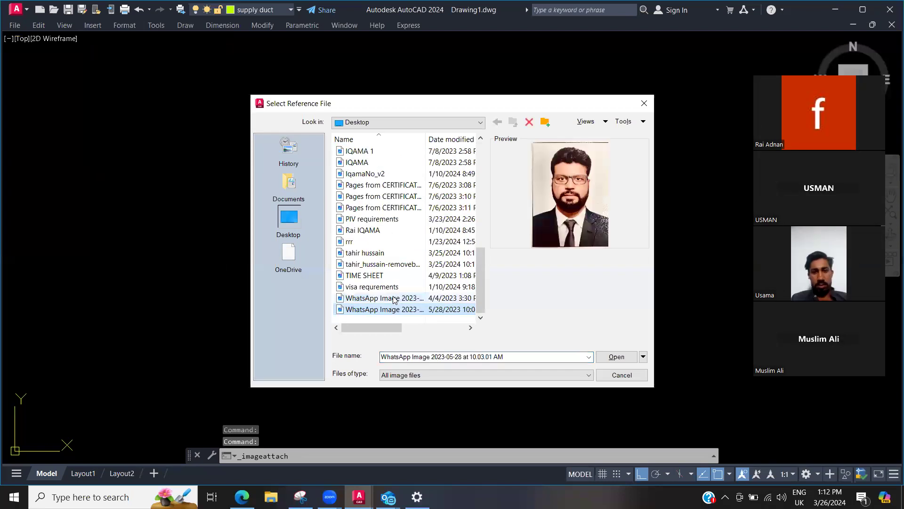
pyautogui.click(394, 298)
pyautogui.scroll(10, 384, 267)
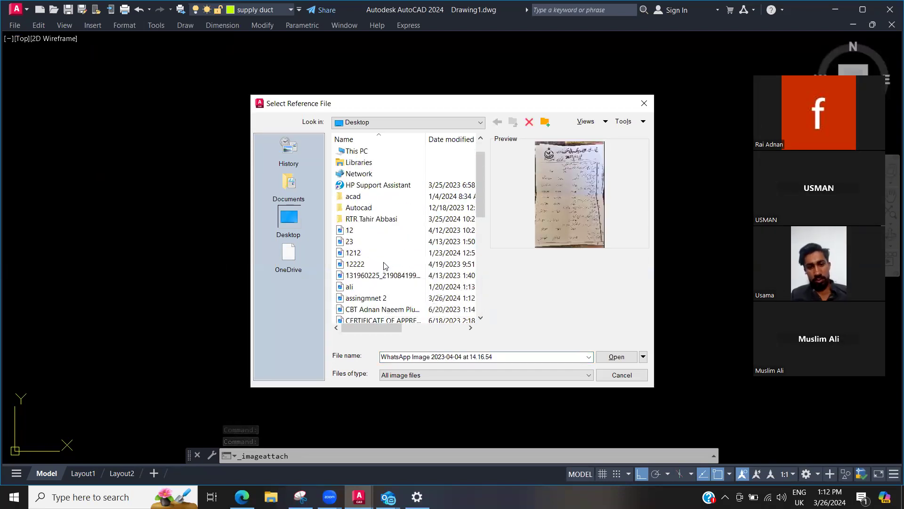
pyautogui.click(360, 241)
pyautogui.click(360, 230)
pyautogui.scroll(-1, 372, 256)
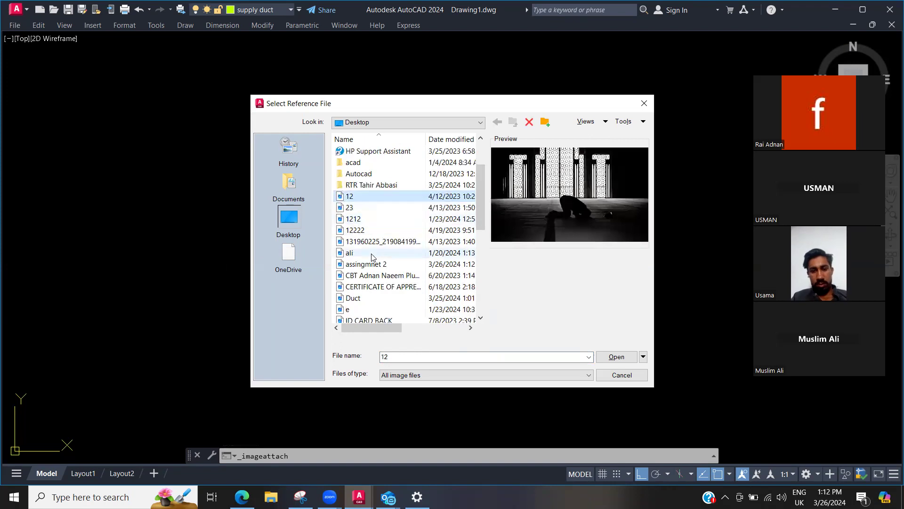
pyautogui.click(366, 264)
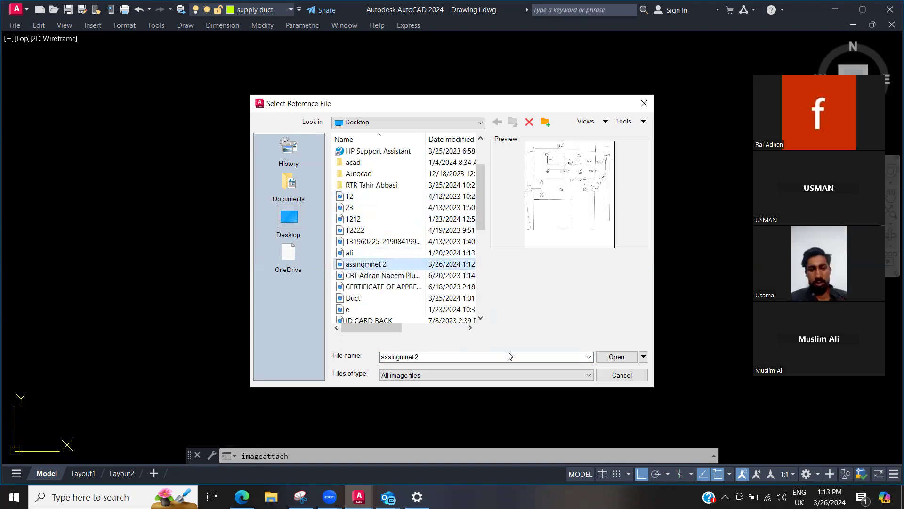
pyautogui.click(615, 357)
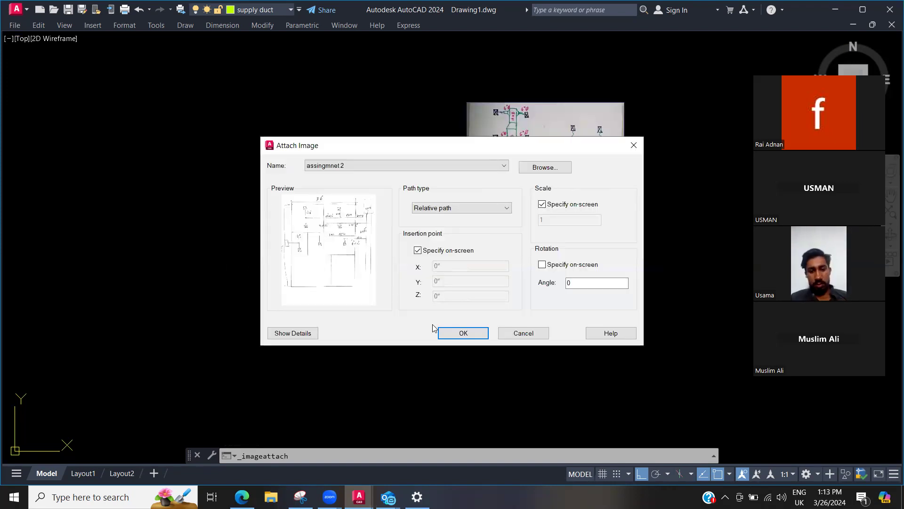
# Step: Place the attached sketch image in the empty area left of the existing duct drawing, setting its insertion point and scale on screen
pyautogui.click(463, 335)
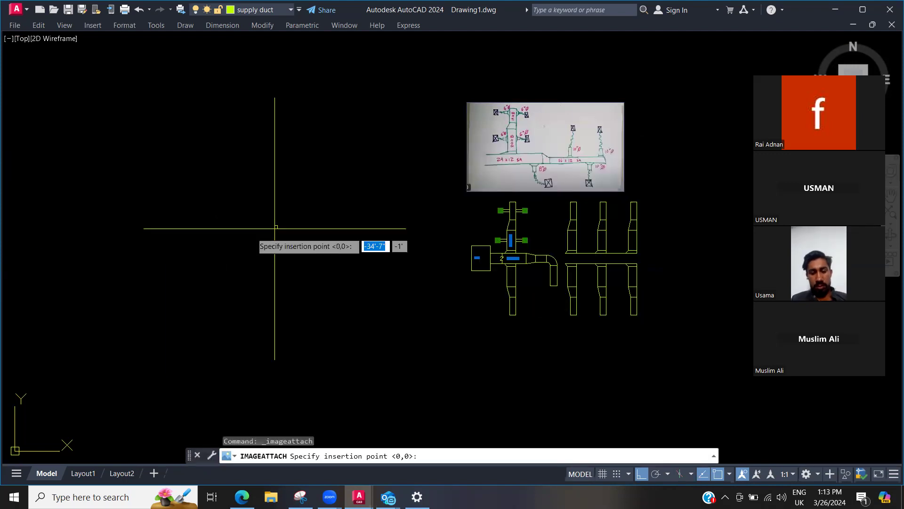
pyautogui.click(114, 253)
pyautogui.click(161, 234)
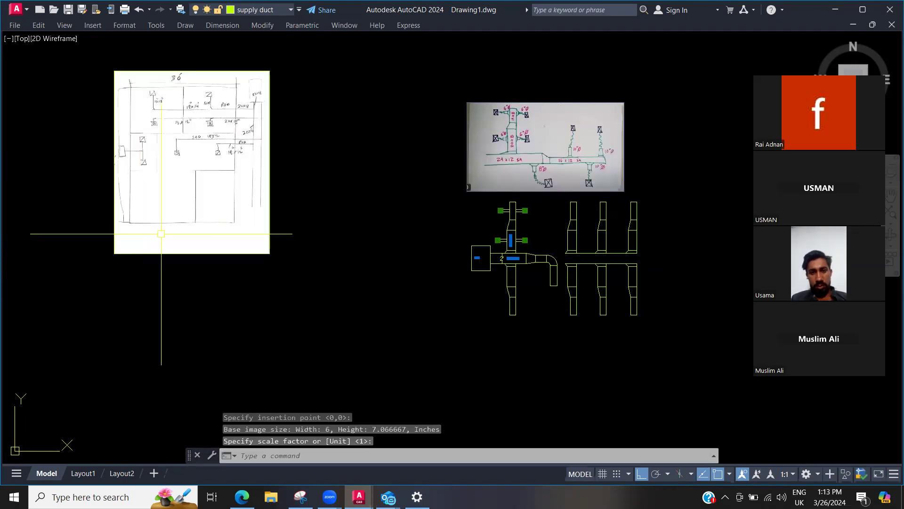
# Step: Examine the attached floor plan sketch, including its room layout, overall dimension, supply and return duct runs, and duct sizes
pyautogui.scroll(5, 216, 172)
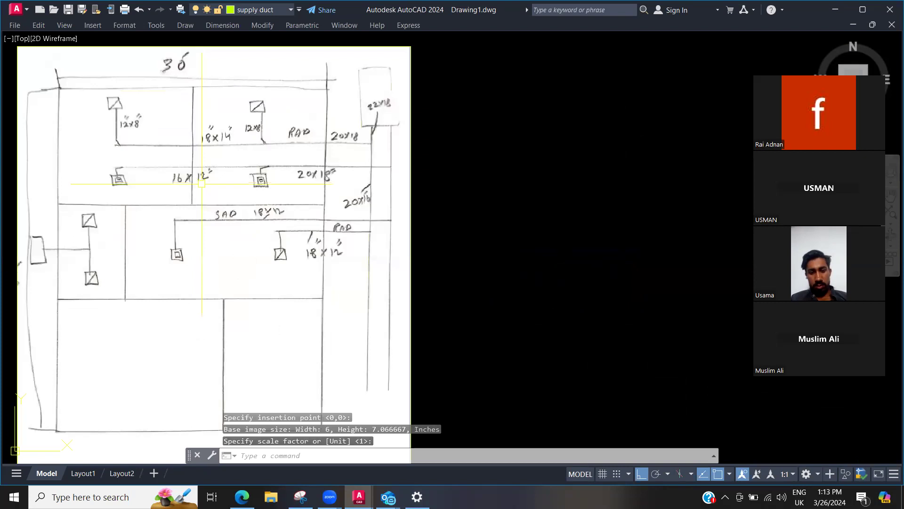
pyautogui.moveTo(202, 185); pyautogui.dragTo(248, 179, button='middle')
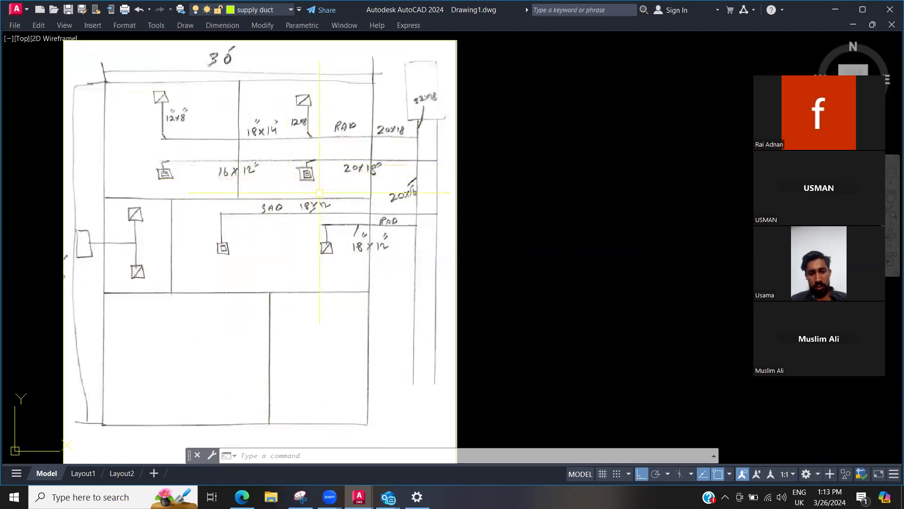
pyautogui.moveTo(258, 201); pyautogui.dragTo(335, 189, button='middle')
pyautogui.scroll(-2, 335, 189)
pyautogui.scroll(2, 405, 185)
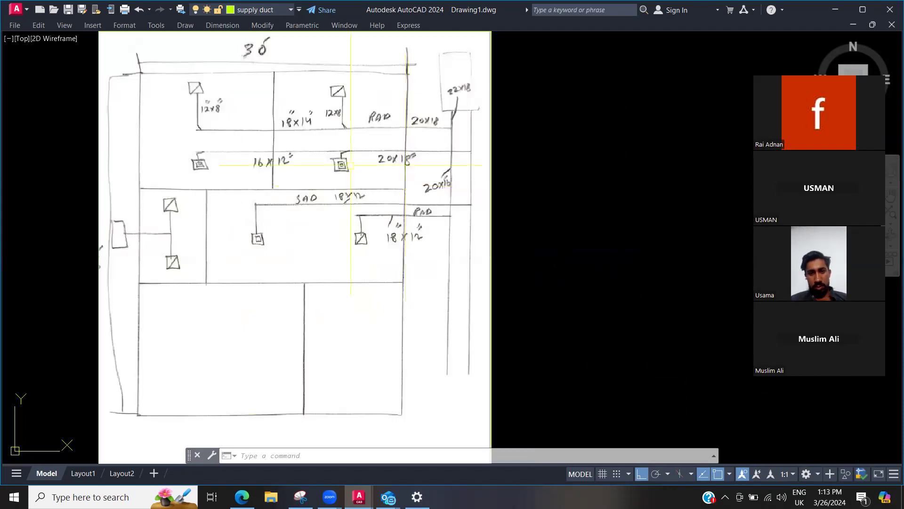
pyautogui.moveTo(262, 127); pyautogui.dragTo(285, 159, button='middle')
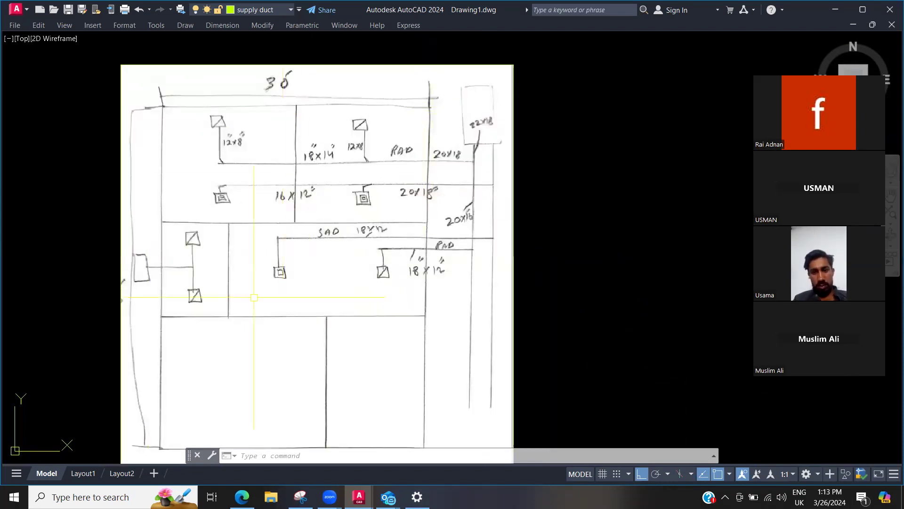
pyautogui.moveTo(191, 262); pyautogui.dragTo(255, 222, button='middle')
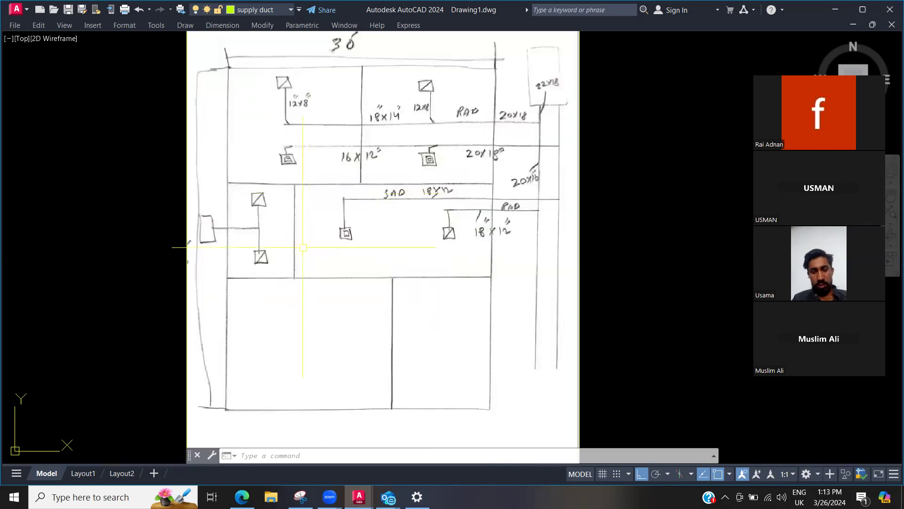
pyautogui.scroll(-4, 343, 252)
pyautogui.scroll(2, 360, 242)
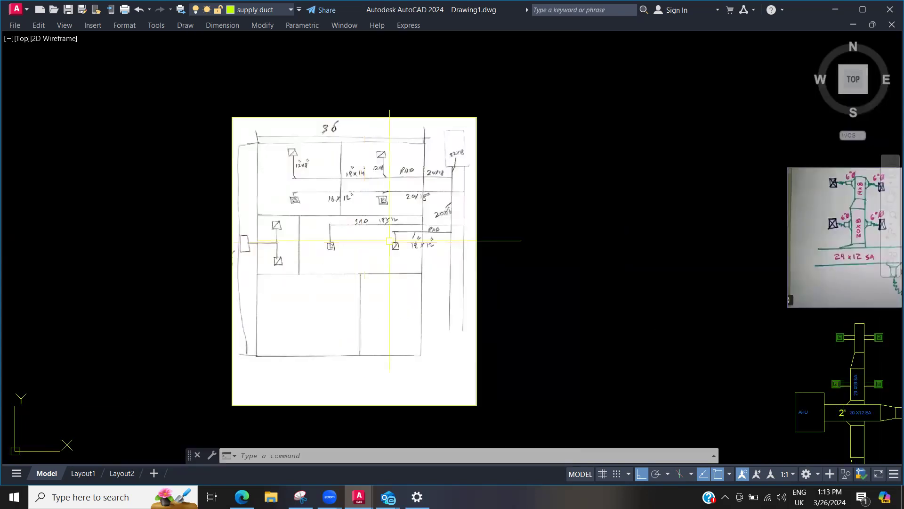
pyautogui.scroll(2, 378, 204)
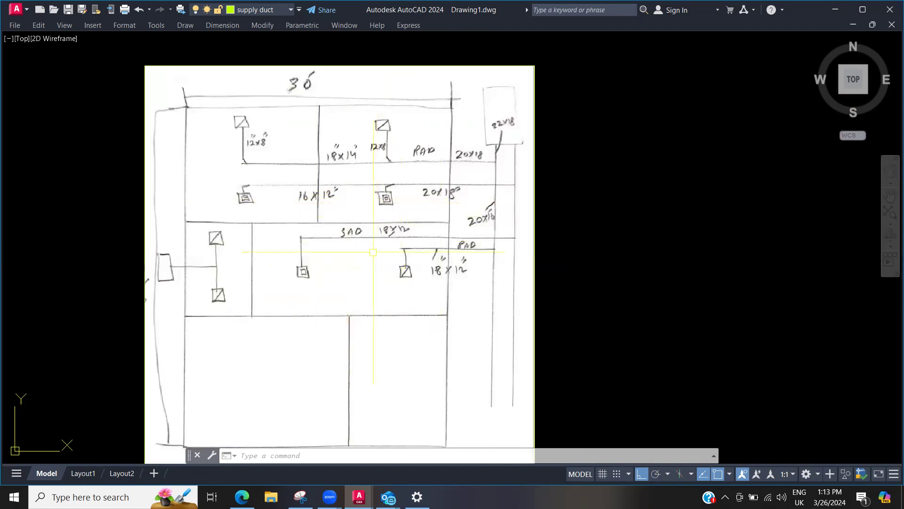
pyautogui.scroll(-2, 424, 184)
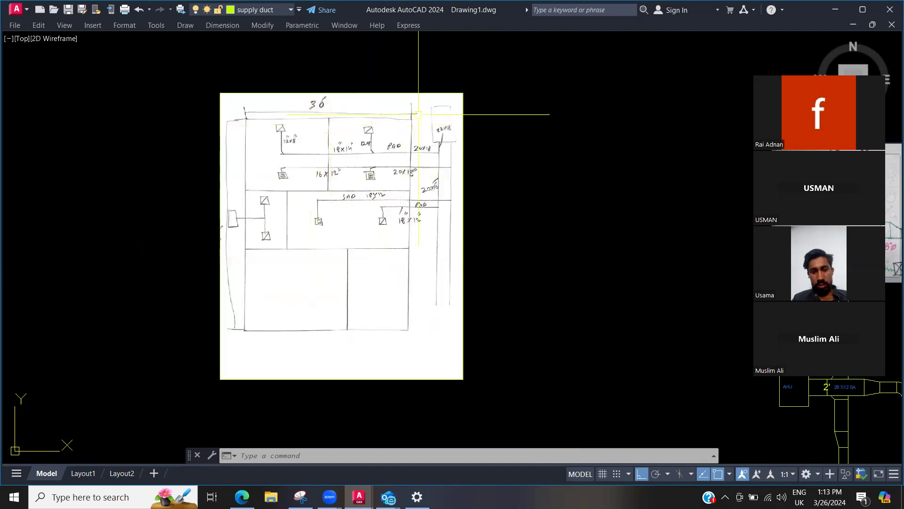
pyautogui.scroll(2, 498, 123)
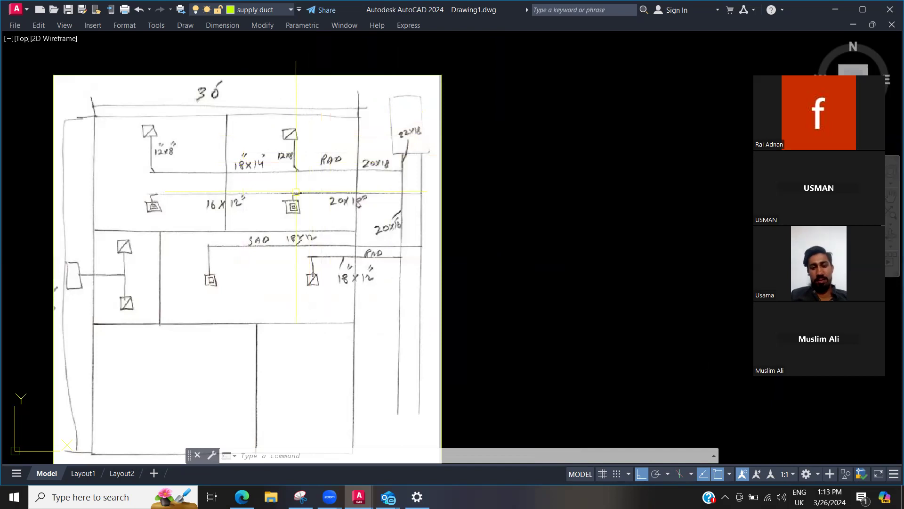
pyautogui.scroll(-2, 334, 210)
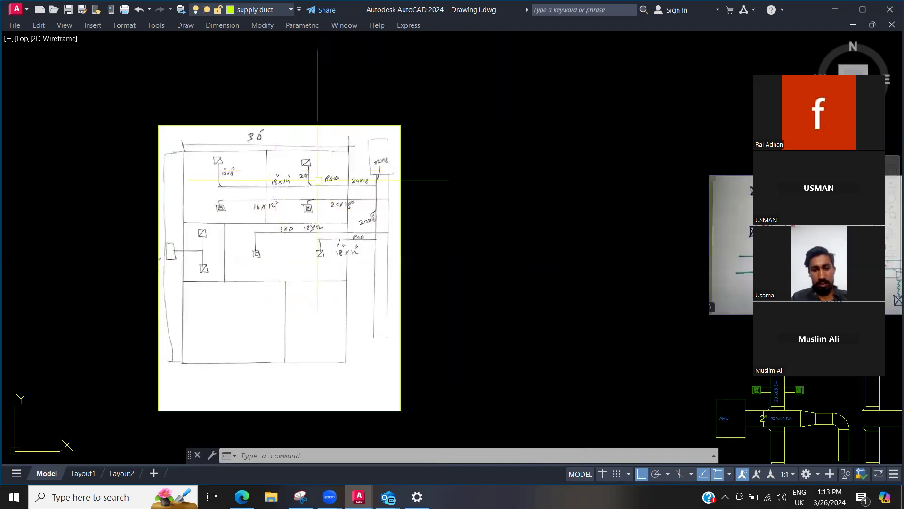
pyautogui.moveTo(365, 193); pyautogui.dragTo(332, 189, button='middle')
pyautogui.moveTo(459, 248); pyautogui.dragTo(408, 238, button='middle')
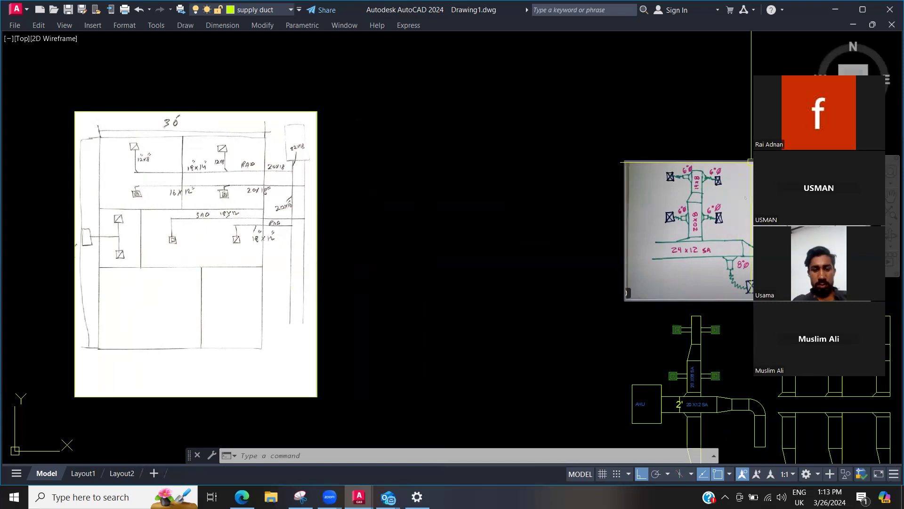
# Step: Review the drawing's length type, precision and insertion scale in the drawing units settings, then accept them
pyautogui.press('Escape')
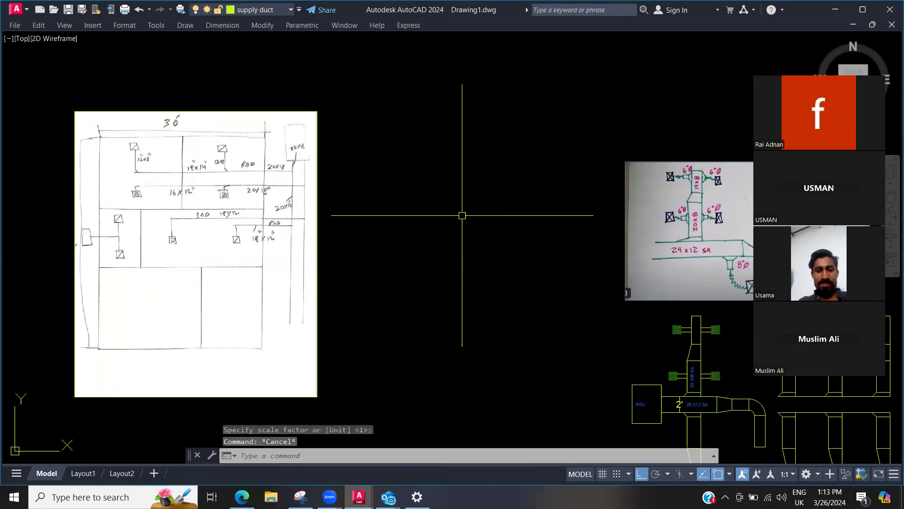
pyautogui.write('un')
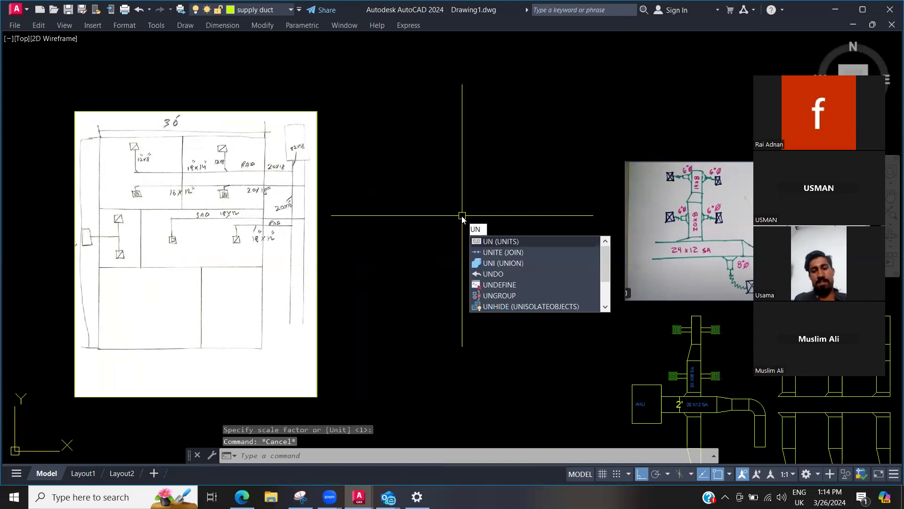
pyautogui.press('Return')
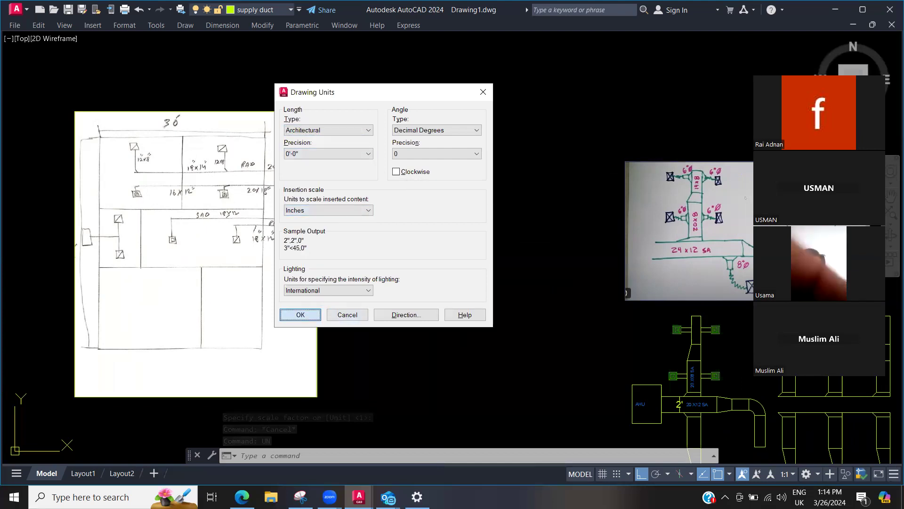
pyautogui.click(301, 315)
# Step: Draw a rectangle 30' long and 60' wide beside the attached sketch as the building outline
pyautogui.scroll(-4, 344, 195)
pyautogui.scroll(2, 348, 197)
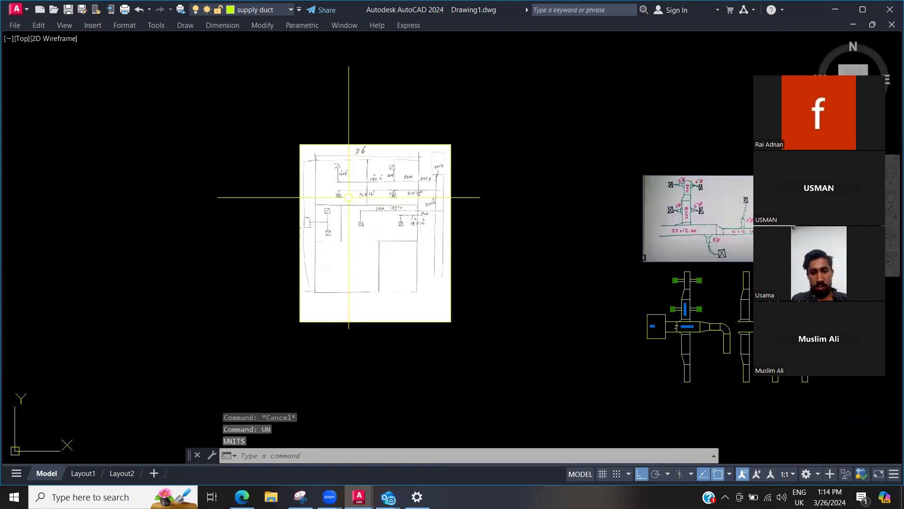
pyautogui.scroll(3, 348, 197)
pyautogui.scroll(-2, 293, 207)
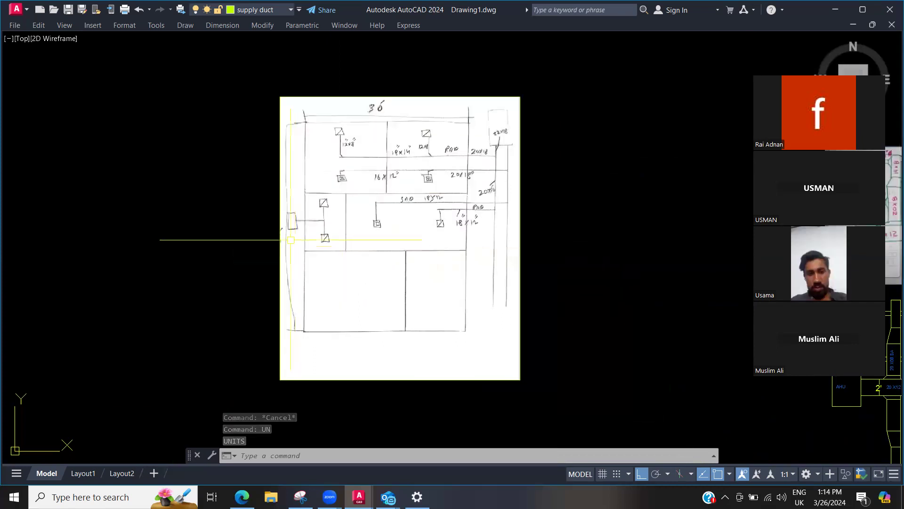
pyautogui.moveTo(290, 240); pyautogui.dragTo(383, 221, button='middle')
pyautogui.scroll(-2, 380, 218)
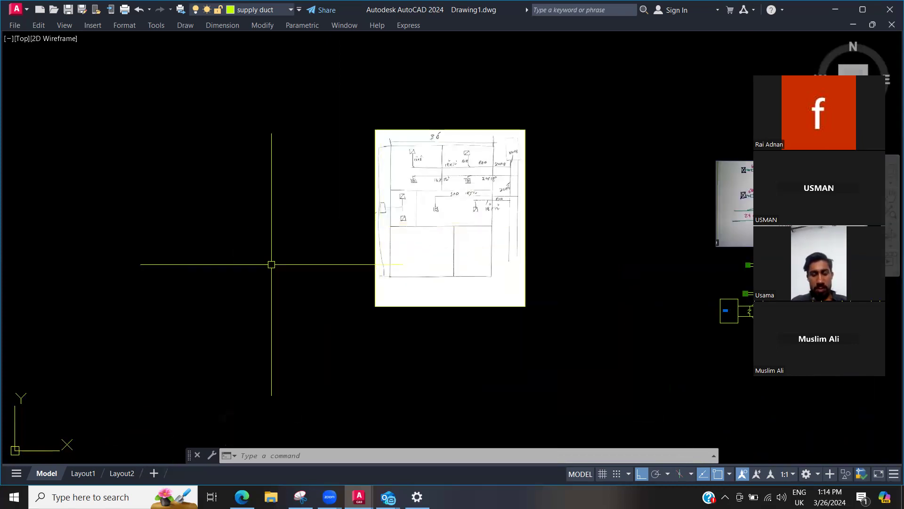
pyautogui.press('Return')
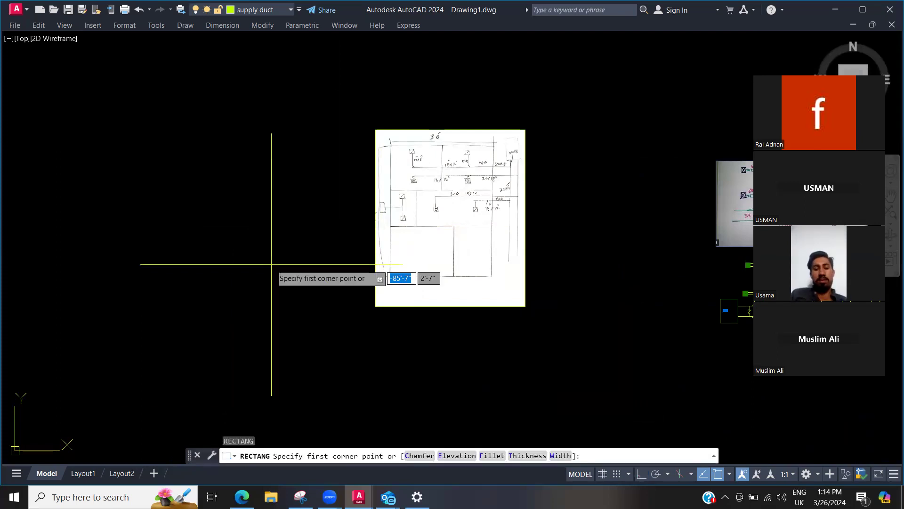
pyautogui.click(223, 218)
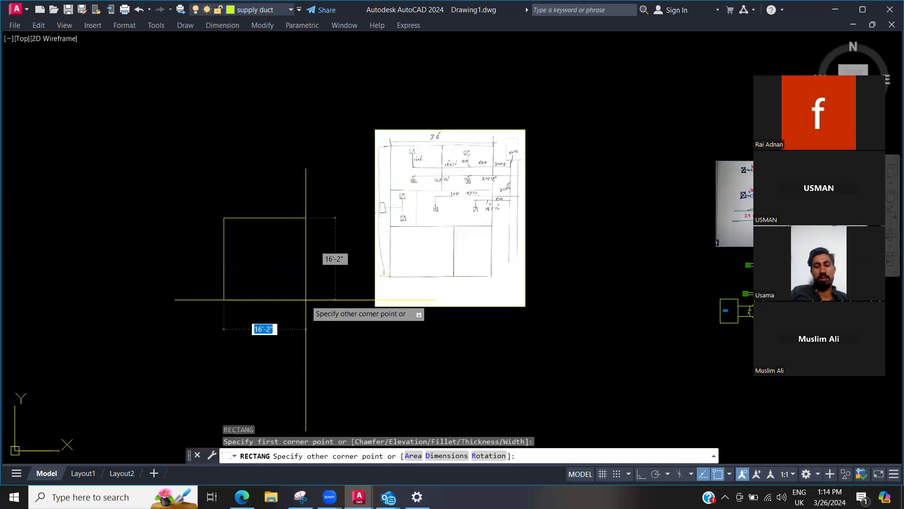
pyautogui.write('d')
pyautogui.press('Return')
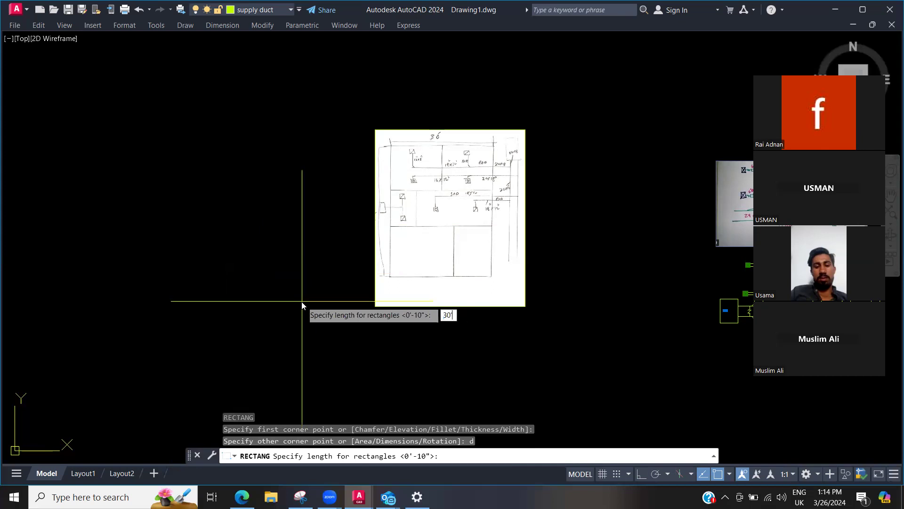
pyautogui.press('Return')
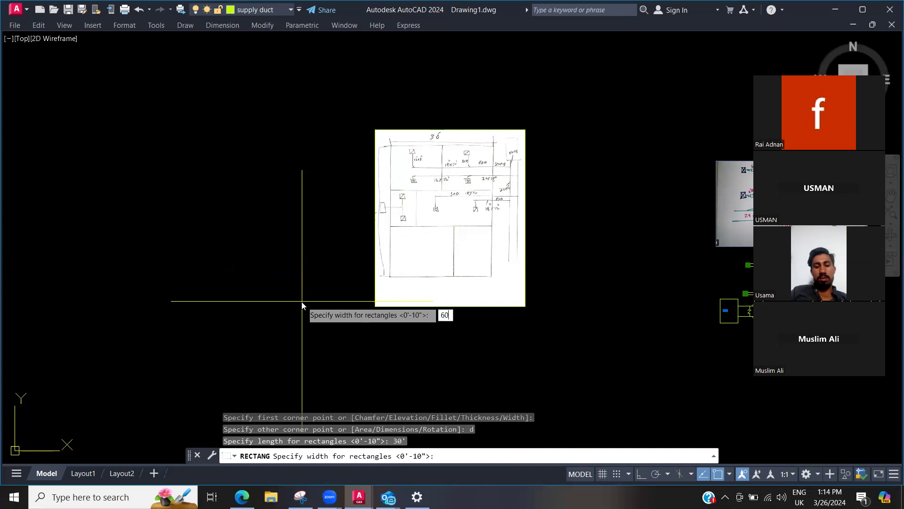
pyautogui.press('Return')
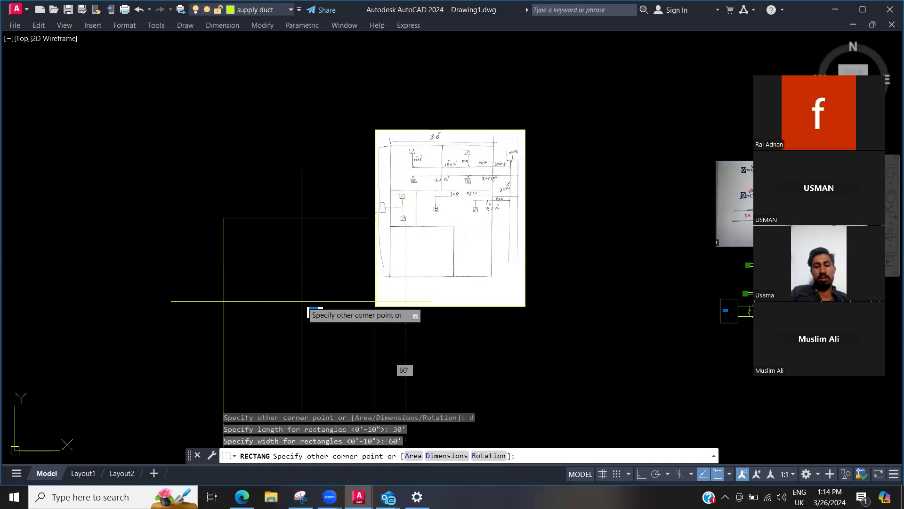
pyautogui.click(303, 301)
# Step: Move the building outline rectangle further left so that it stands clear of the sketch image
pyautogui.scroll(-4, 324, 259)
pyautogui.scroll(2, 257, 342)
pyautogui.click(424, 285)
pyautogui.click(341, 297)
pyautogui.write('M')
pyautogui.press('Return')
pyautogui.click(442, 325)
pyautogui.click(389, 313)
pyautogui.press('Escape')
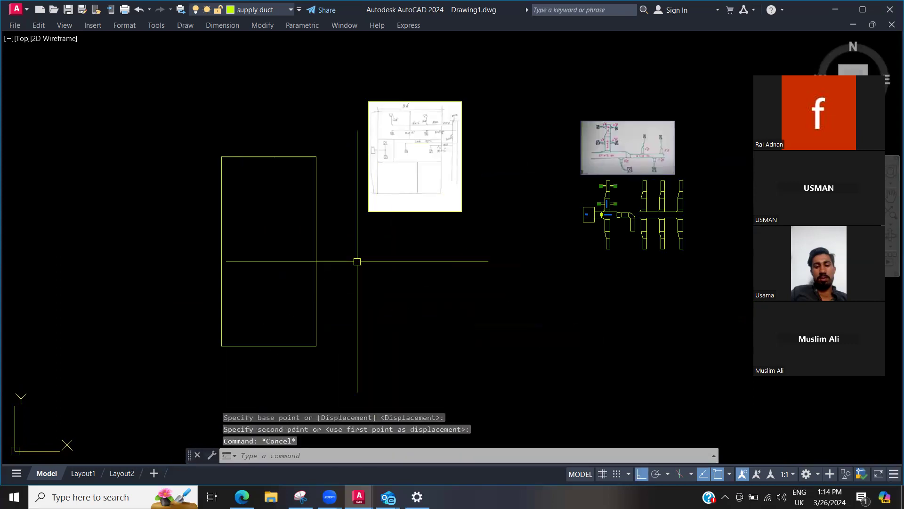
# Step: Offset the building outline rectangle 9" inward to form the outer walls
pyautogui.scroll(2, 293, 160)
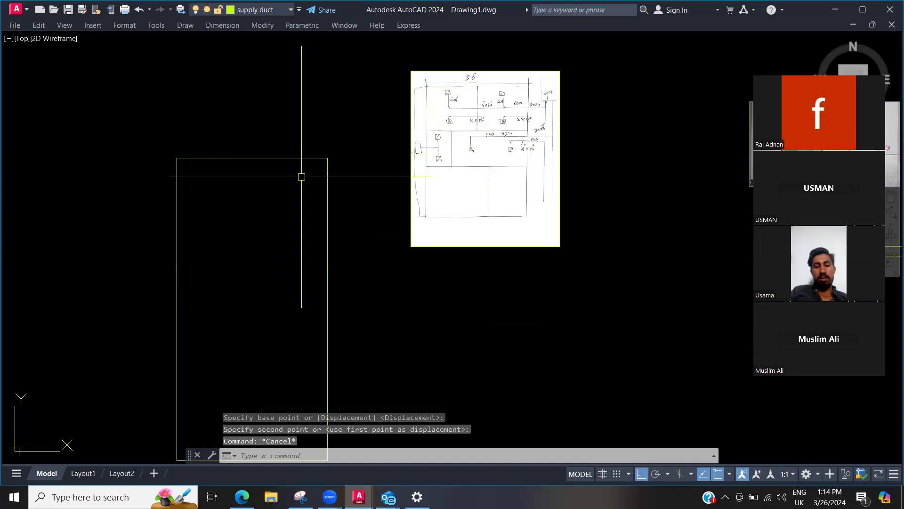
pyautogui.moveTo(295, 162); pyautogui.dragTo(335, 161, button='middle')
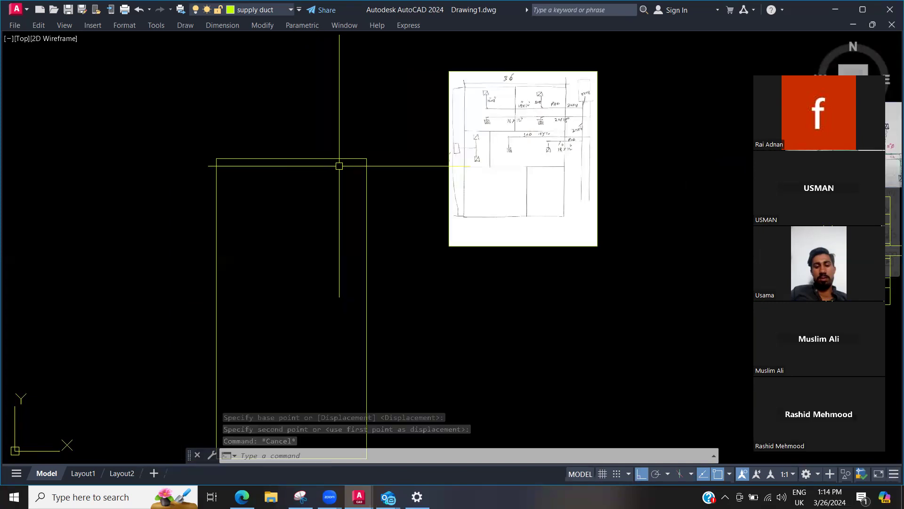
pyautogui.write('O')
pyautogui.press('Return')
pyautogui.write('9')
pyautogui.press('Return')
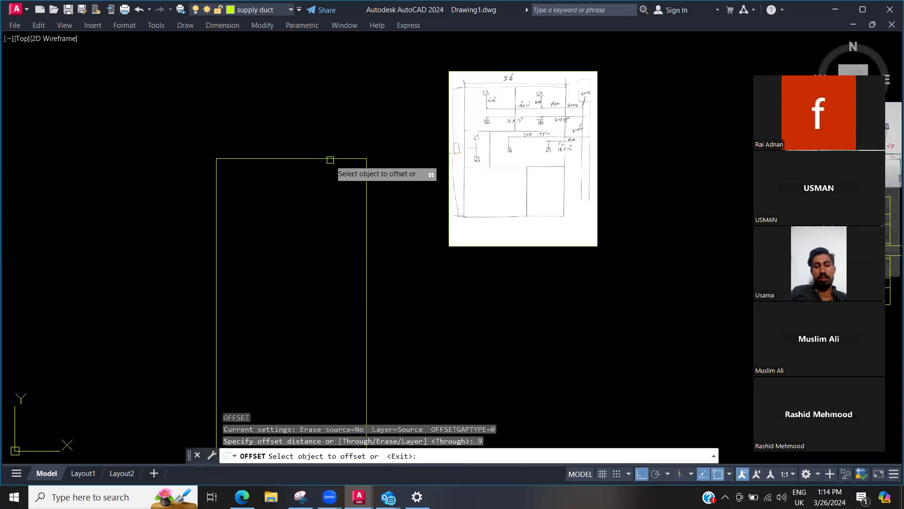
pyautogui.click(331, 159)
pyautogui.click(335, 200)
pyautogui.press('Escape')
pyautogui.scroll(-4, 319, 184)
pyautogui.moveTo(326, 185); pyautogui.dragTo(360, 175, button='middle')
pyautogui.scroll(2, 370, 197)
pyautogui.press('Escape')
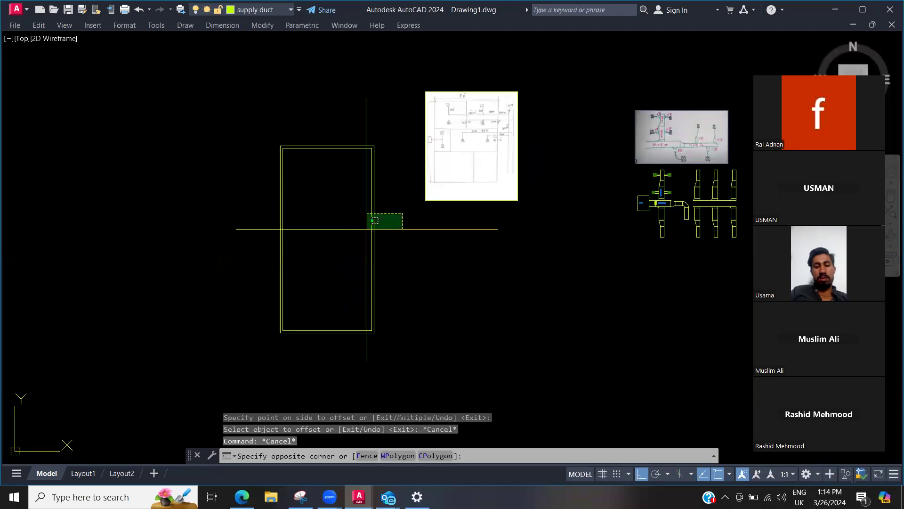
# Step: Explode both wall rectangles into separate lines
pyautogui.click(392, 215)
pyautogui.click(331, 236)
pyautogui.write('x')
pyautogui.press('Return')
pyautogui.moveTo(337, 230); pyautogui.dragTo(342, 252, button='middle')
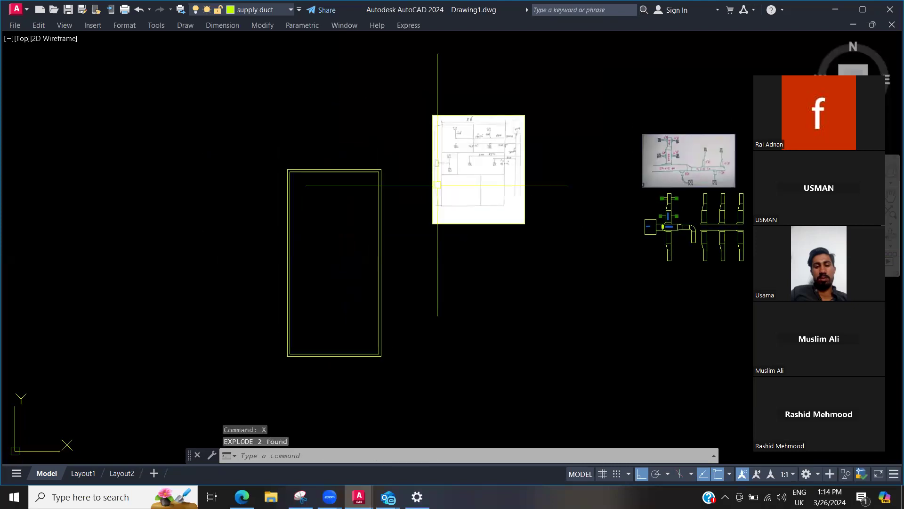
# Step: Offset the inner line of the upper outer wall 20' downward to place the first horizontal partition
pyautogui.scroll(2, 425, 157)
pyautogui.scroll(4, 495, 109)
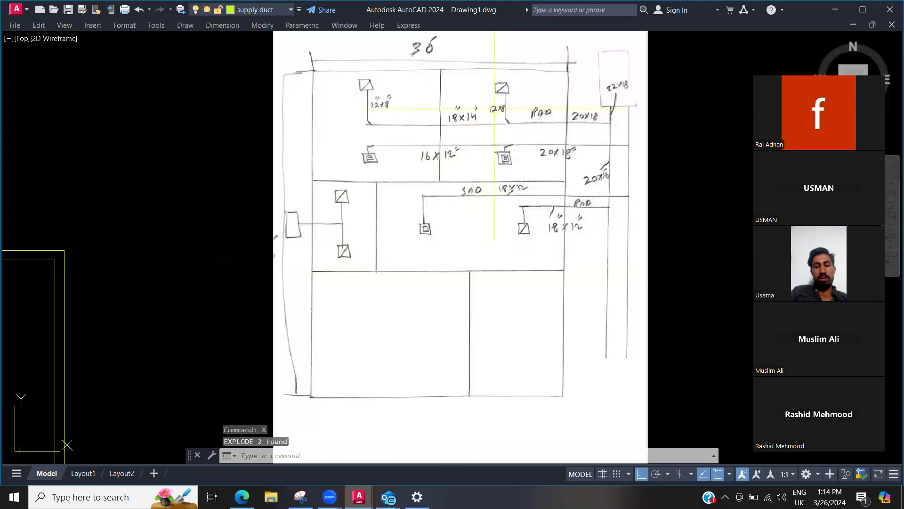
pyautogui.scroll(-2, 479, 135)
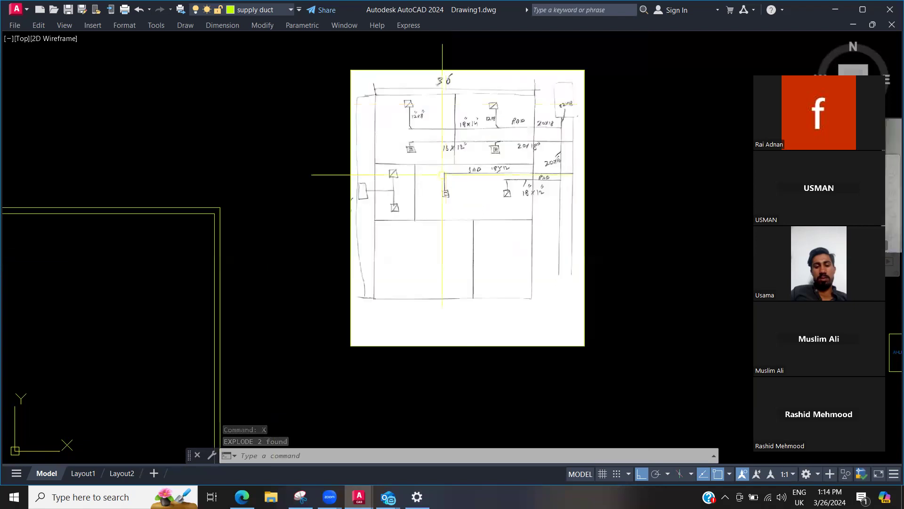
pyautogui.moveTo(423, 196); pyautogui.dragTo(513, 152, button='middle')
pyautogui.press('Escape')
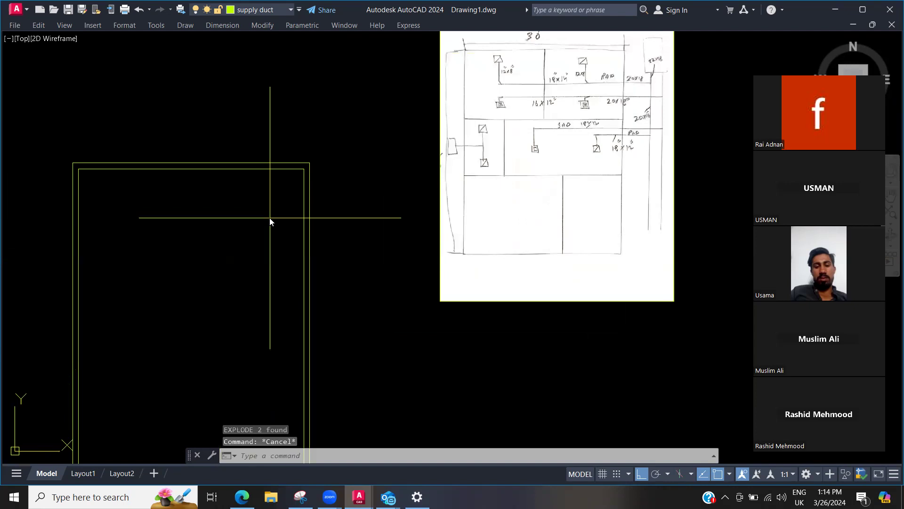
pyautogui.write('o')
pyautogui.press('Return')
pyautogui.write("20'")
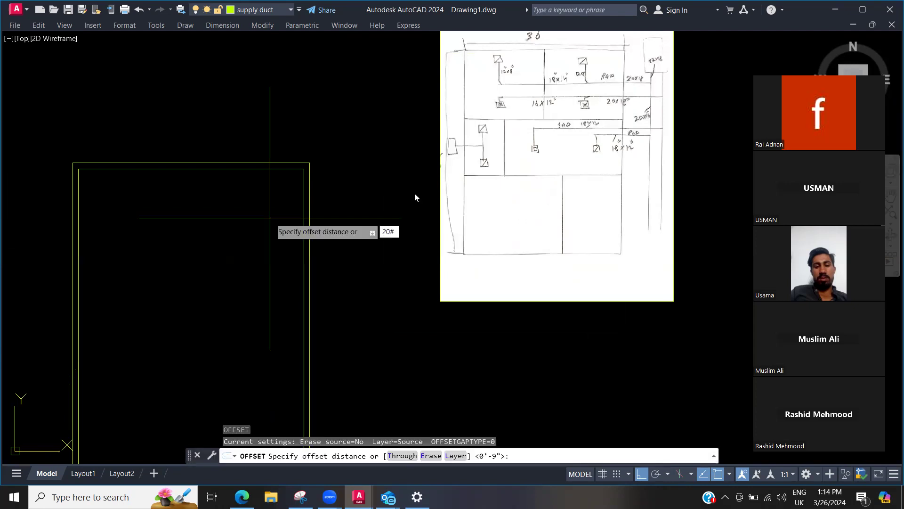
pyautogui.press('Return')
pyautogui.click(267, 168)
pyautogui.click(264, 246)
pyautogui.scroll(-2, 265, 245)
pyautogui.moveTo(264, 246); pyautogui.dragTo(340, 206, button='middle')
pyautogui.press('Escape')
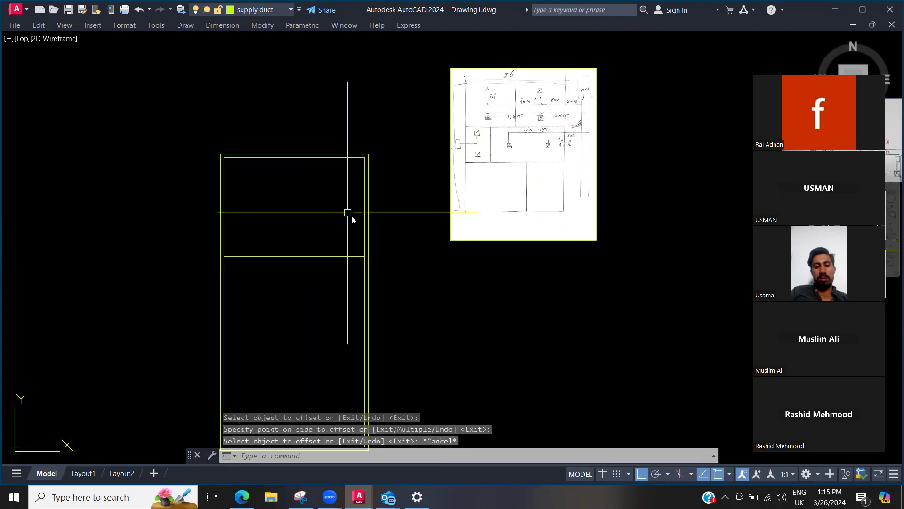
pyautogui.press('Return')
pyautogui.scroll(2, 358, 223)
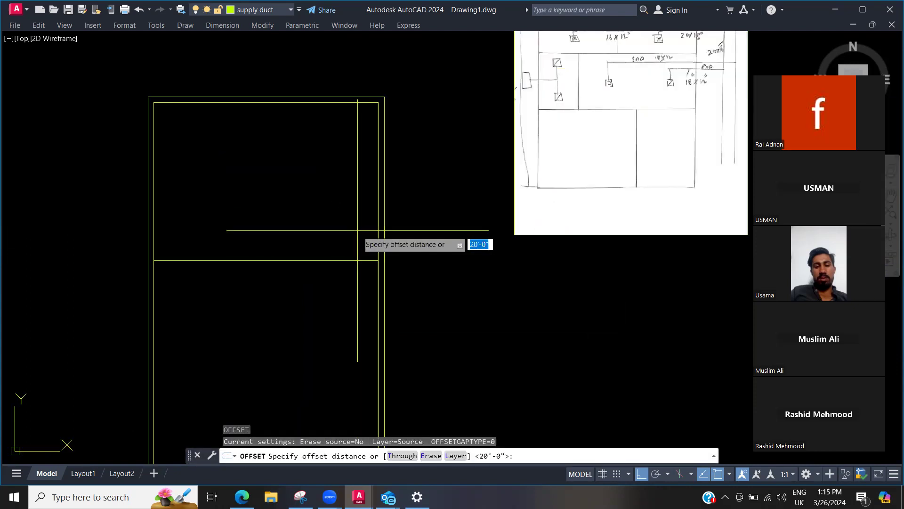
pyautogui.press('Escape')
pyautogui.press('Return')
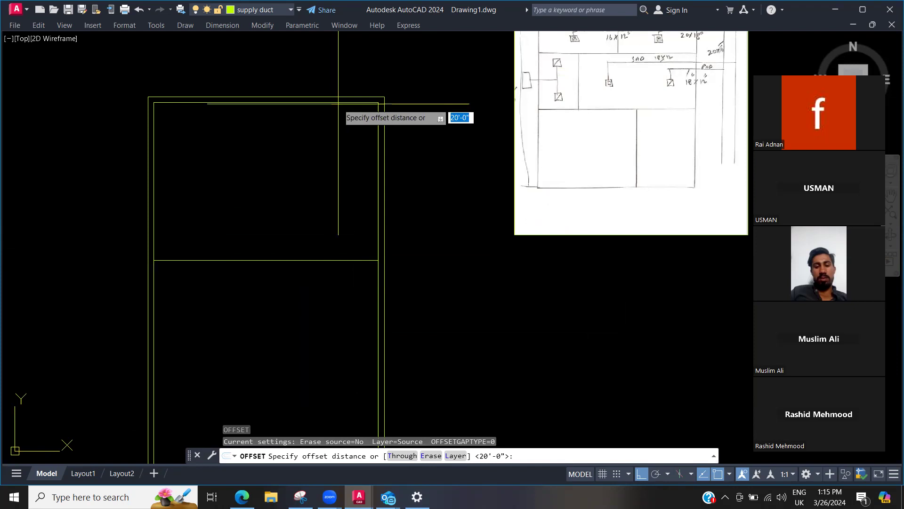
pyautogui.press('Escape')
# Step: Offset the horizontal partition line 4.5" downward to give the partition wall its thickness
pyautogui.press('Return')
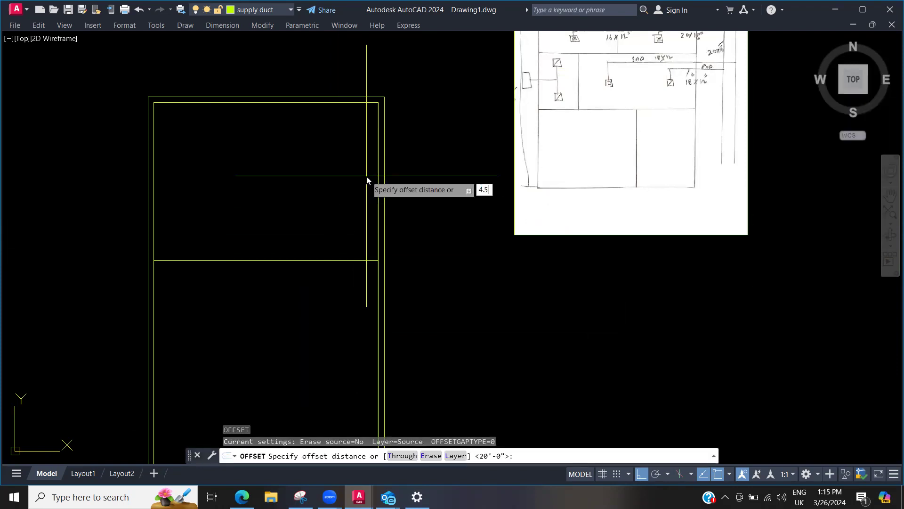
pyautogui.write('4.5')
pyautogui.press('Return')
pyautogui.click(355, 260)
pyautogui.click(359, 284)
pyautogui.press('Escape')
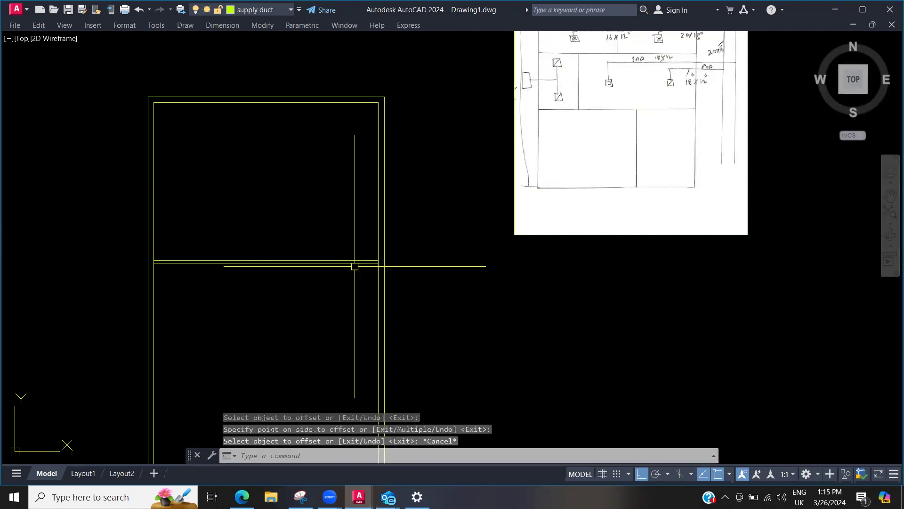
pyautogui.scroll(-2, 355, 266)
pyautogui.press('Escape')
pyautogui.press('Escape')
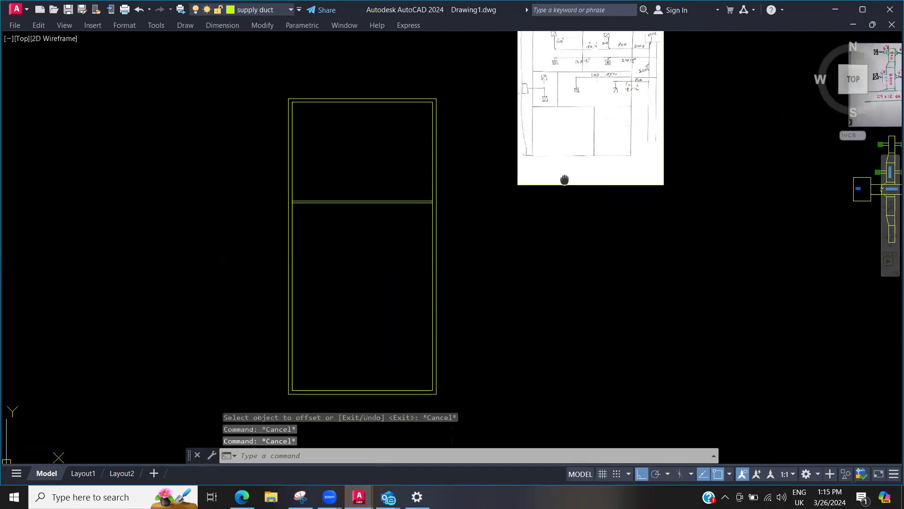
pyautogui.moveTo(565, 179); pyautogui.dragTo(526, 238, button='middle')
pyautogui.write('o')
pyautogui.press('Return')
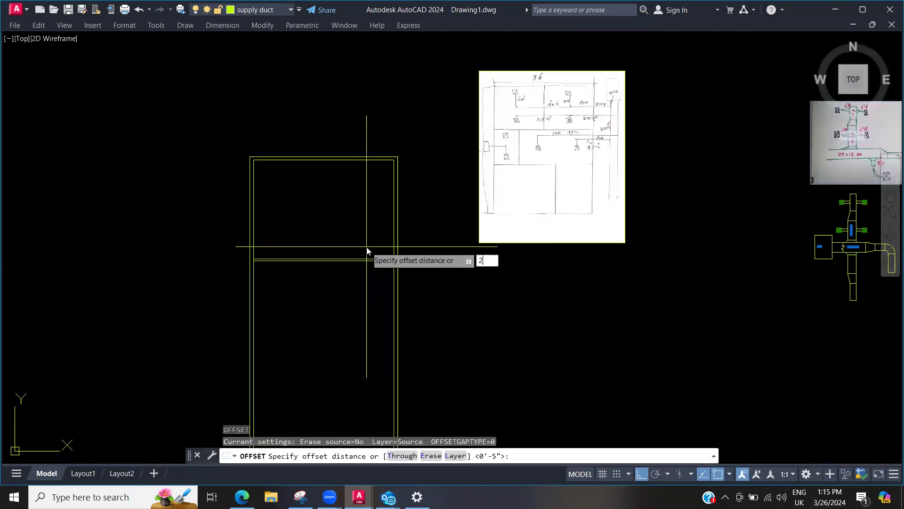
pyautogui.press('Return')
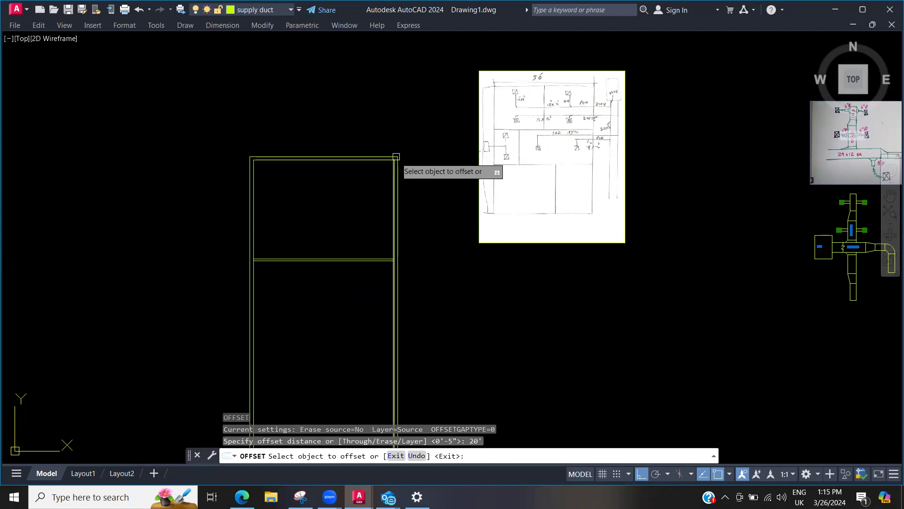
pyautogui.scroll(4, 396, 156)
pyautogui.scroll(-4, 278, 188)
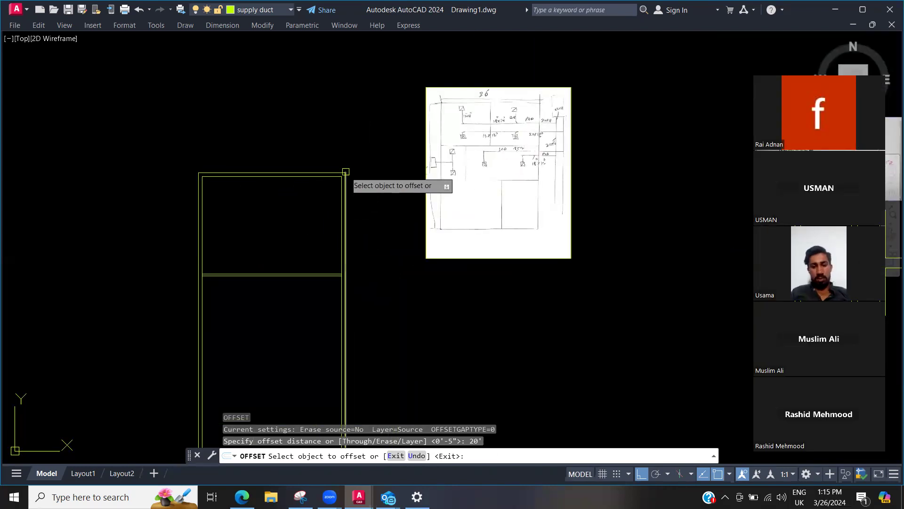
pyautogui.scroll(4, 346, 172)
pyautogui.scroll(-2, 327, 181)
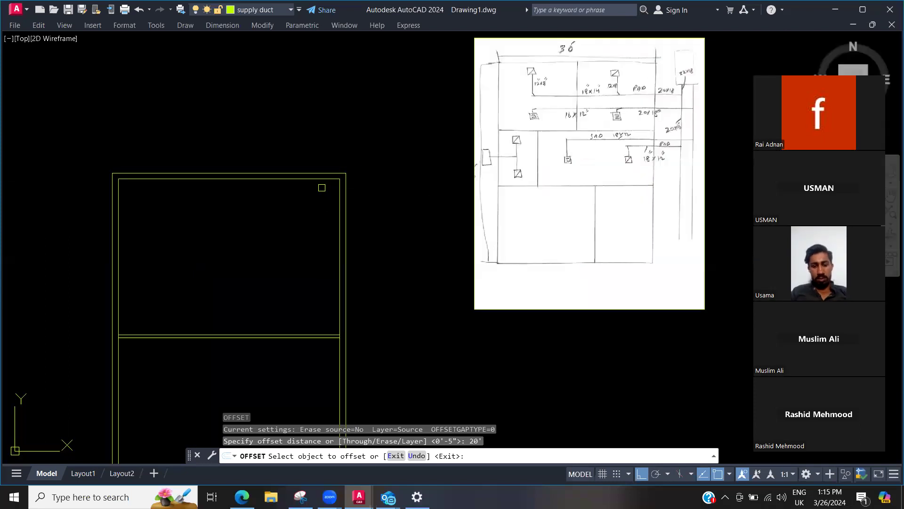
pyautogui.moveTo(309, 289)
pyautogui.mouseDown(button='middle')
pyautogui.moveTo(335, 286)
pyautogui.moveTo(373, 245)
pyautogui.mouseUp(button='middle')
pyautogui.scroll(-2, 372, 246)
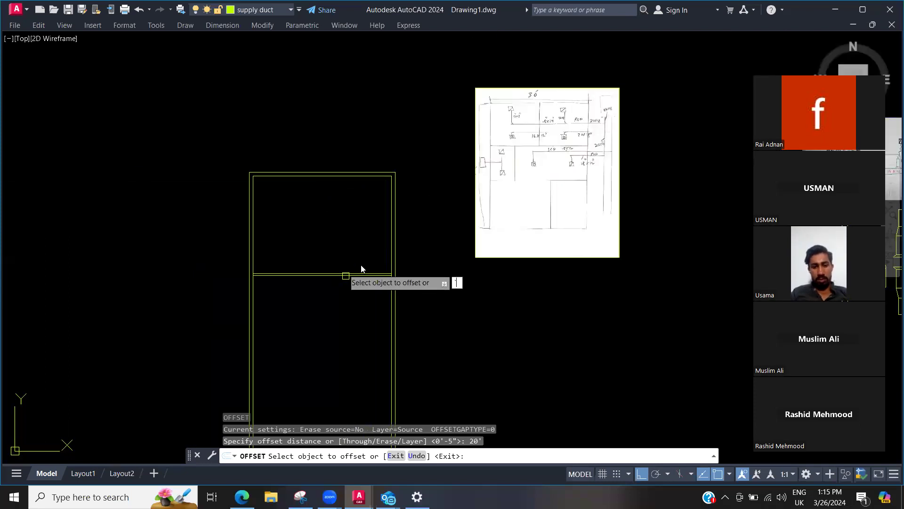
pyautogui.scroll(2, 353, 275)
pyautogui.press('Escape')
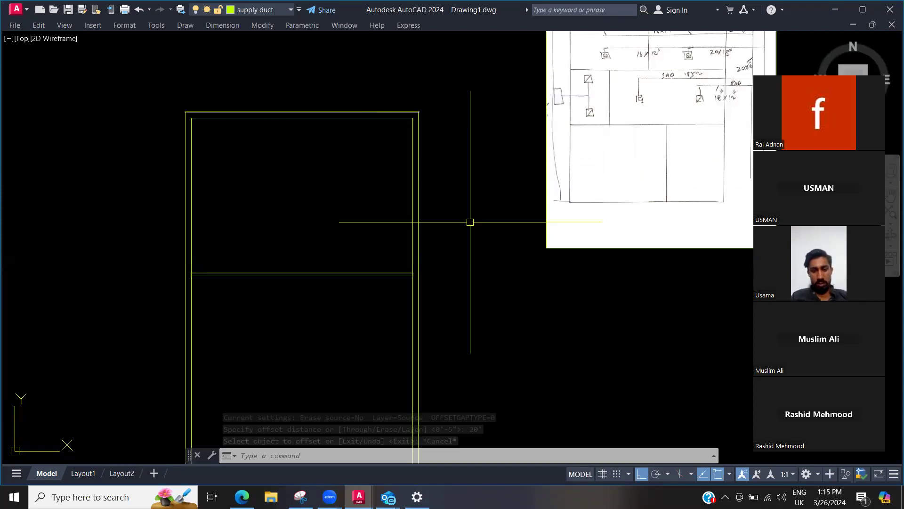
pyautogui.press('Escape')
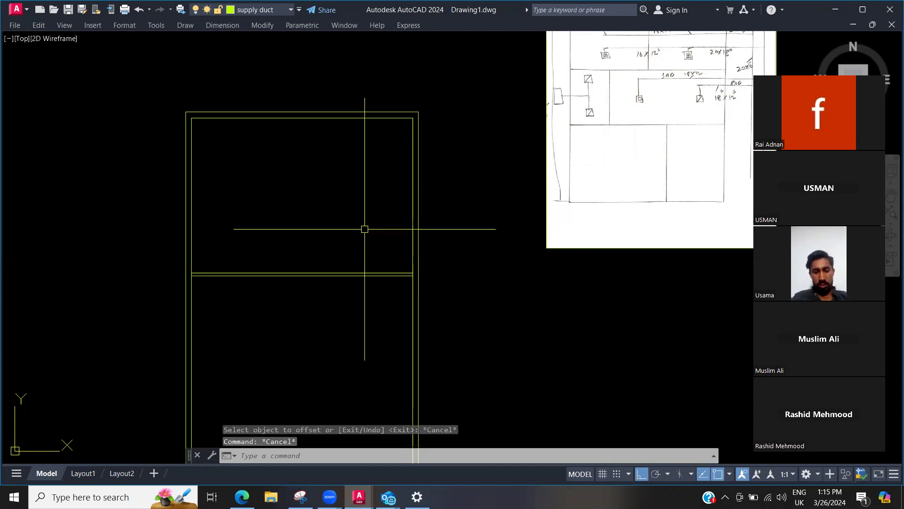
# Step: Measure the clear distance from the first horizontal partition up to the inner line of the upper outer wall
pyautogui.moveTo(502, 201); pyautogui.dragTo(377, 297, button='middle')
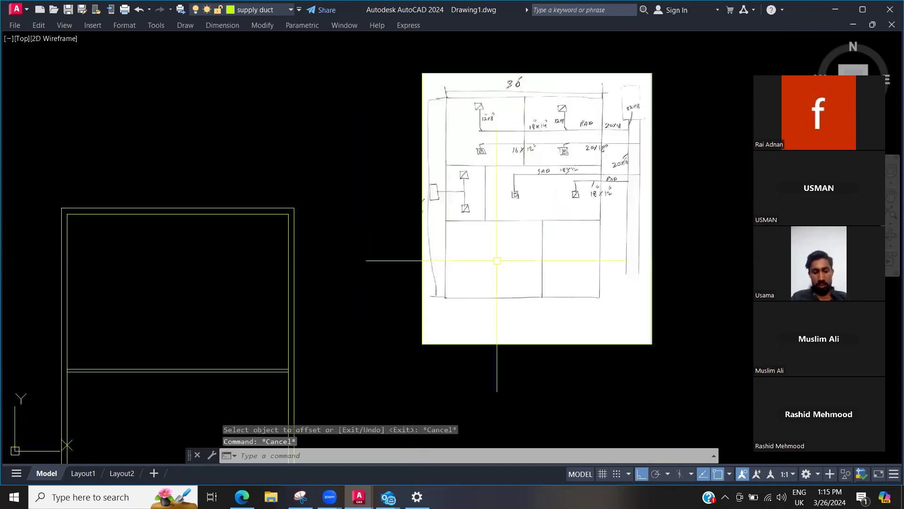
pyautogui.moveTo(537, 266)
pyautogui.mouseDown(button='middle')
pyautogui.moveTo(619, 206)
pyautogui.moveTo(577, 241)
pyautogui.mouseUp(button='middle')
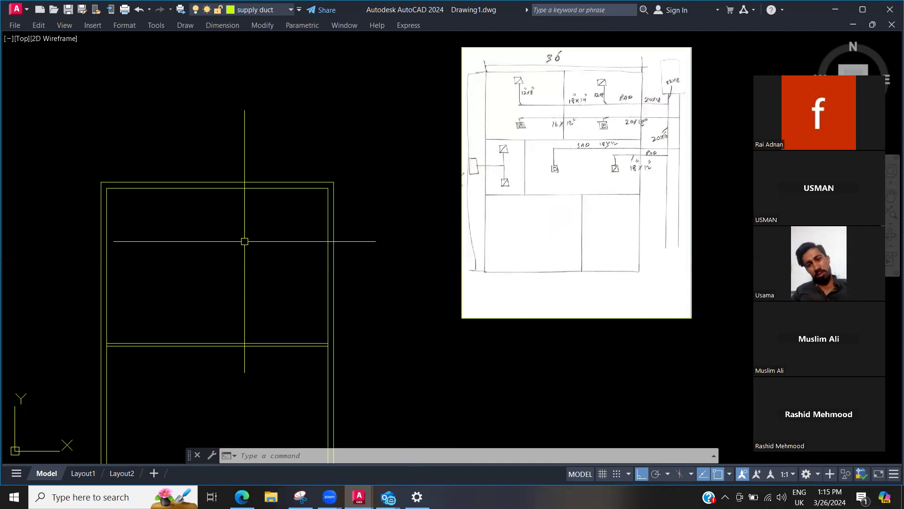
pyautogui.moveTo(275, 268); pyautogui.dragTo(303, 235, button='middle')
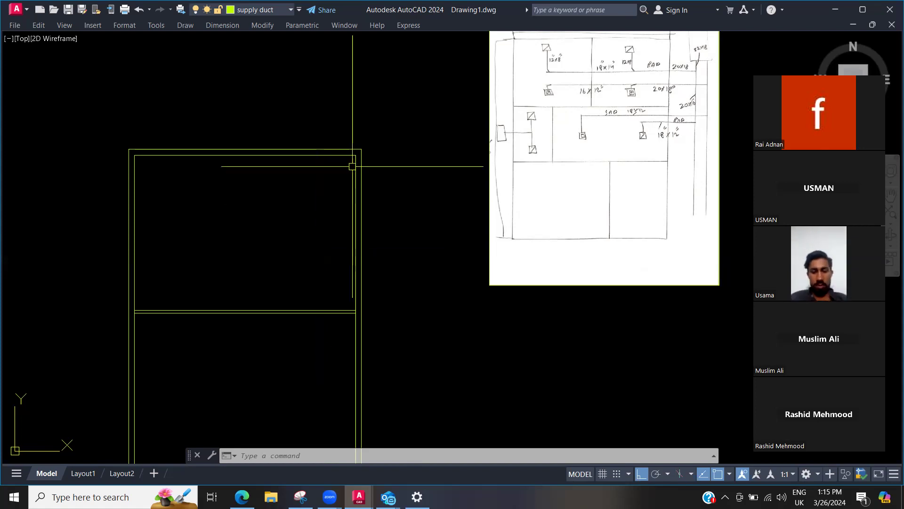
pyautogui.moveTo(366, 265); pyautogui.dragTo(378, 238, button='middle')
pyautogui.press('Escape')
pyautogui.press('Escape')
pyautogui.write('d')
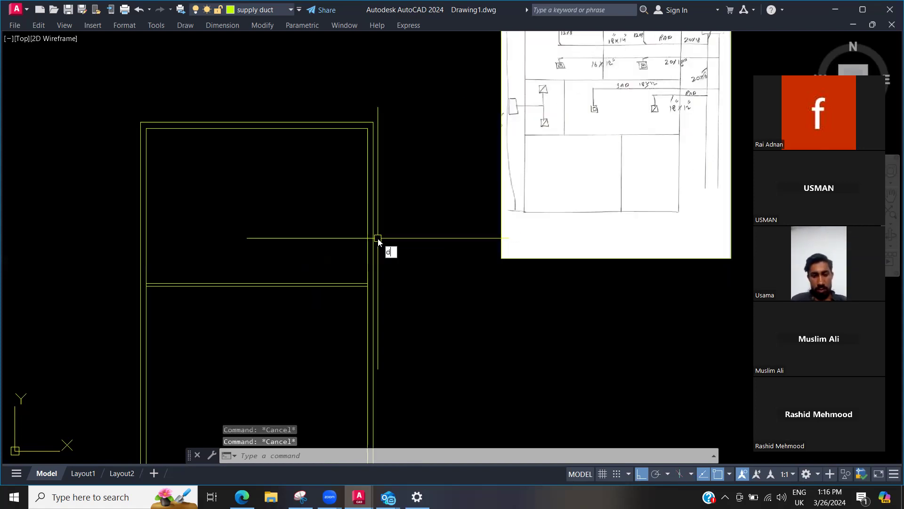
pyautogui.press('Escape')
pyautogui.write('d')
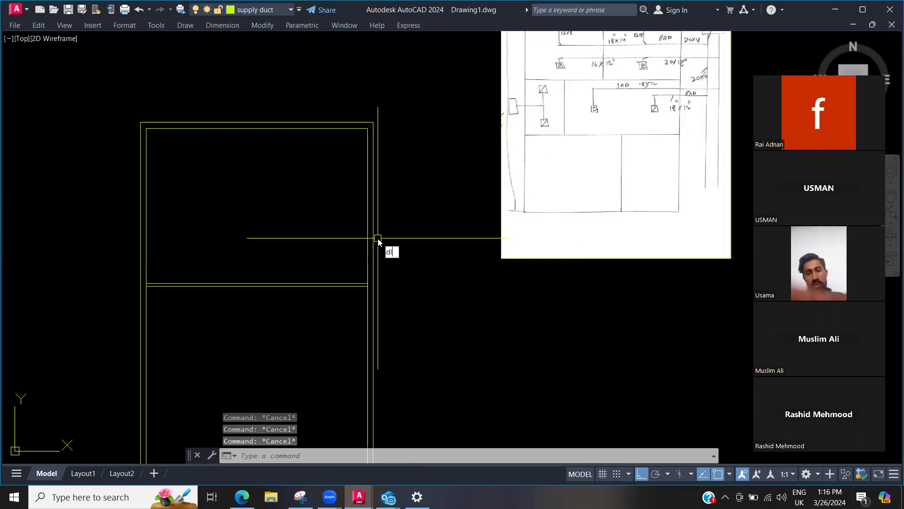
pyautogui.write('i')
pyautogui.press('Return')
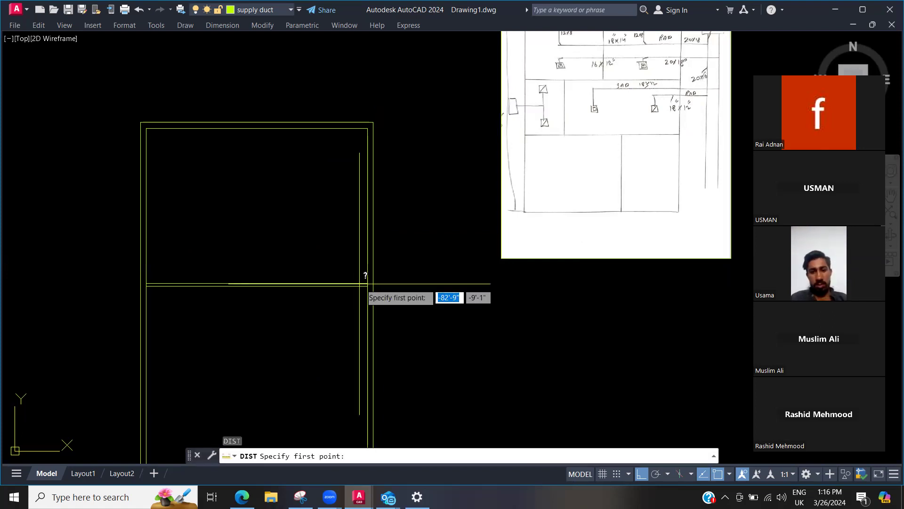
pyautogui.click(353, 284)
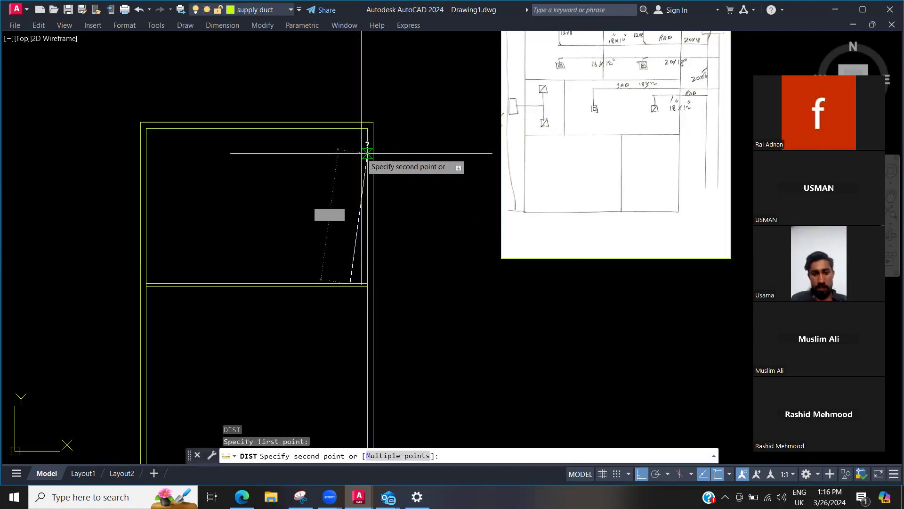
pyautogui.click(353, 128)
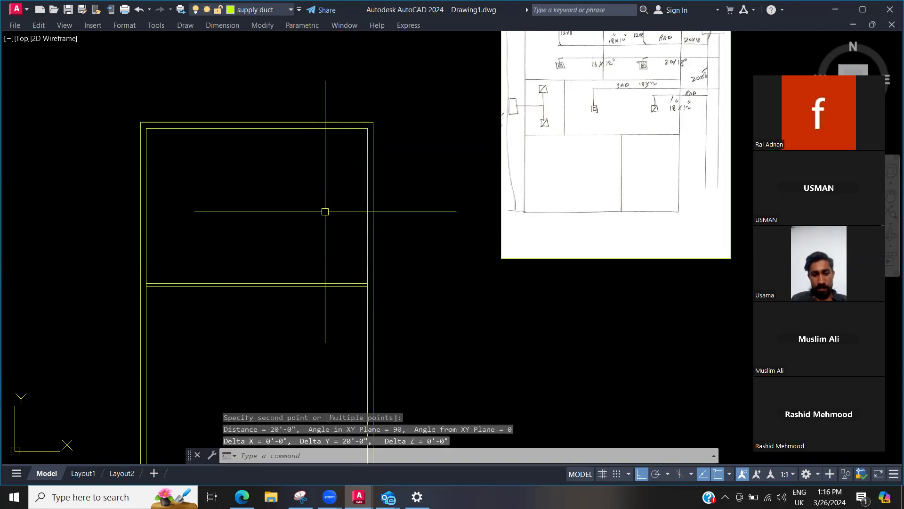
# Step: Offset the lower line of the first horizontal partition 20' downward to place the second horizontal partition
pyautogui.press('Escape')
pyautogui.write('o')
pyautogui.press('Return')
pyautogui.write("20'")
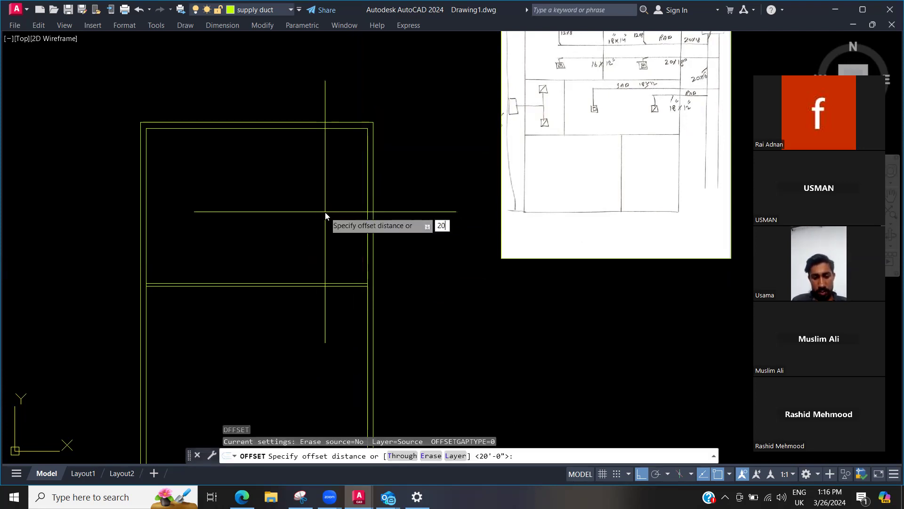
pyautogui.press('Return')
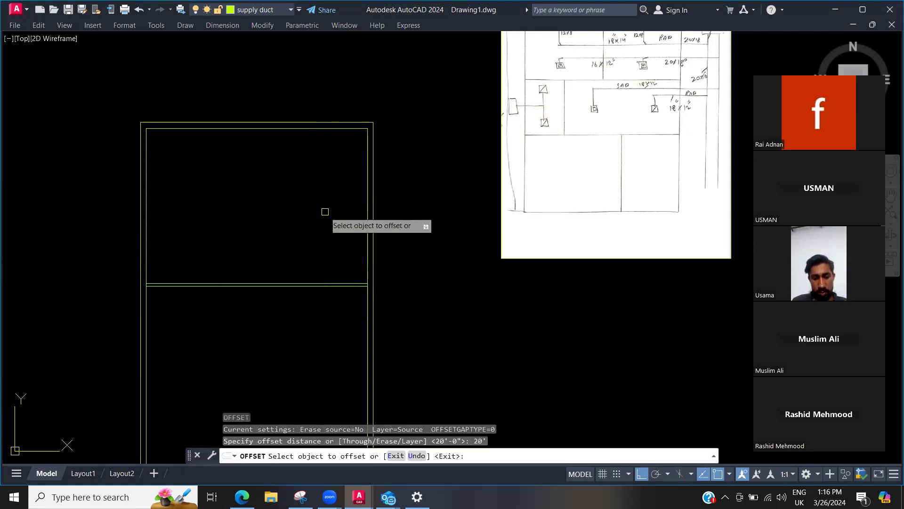
pyautogui.scroll(4, 339, 288)
pyautogui.click(339, 286)
pyautogui.scroll(-5, 338, 287)
pyautogui.click(355, 278)
pyautogui.press('Escape')
pyautogui.press('Escape')
pyautogui.scroll(-2, 363, 242)
# Step: Offset the second horizontal partition line by the first partition's thickness, picked between its two lines
pyautogui.write('o')
pyautogui.press('Return')
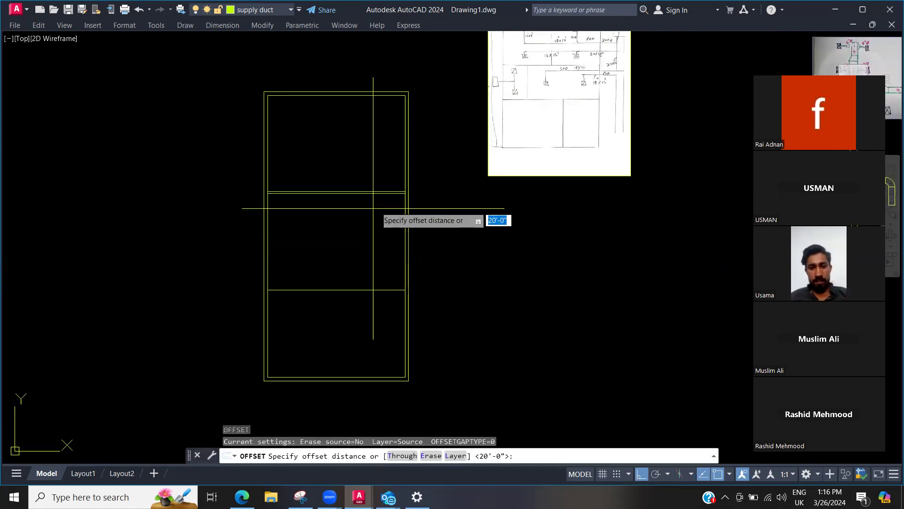
pyautogui.scroll(5, 375, 202)
pyautogui.click(427, 64)
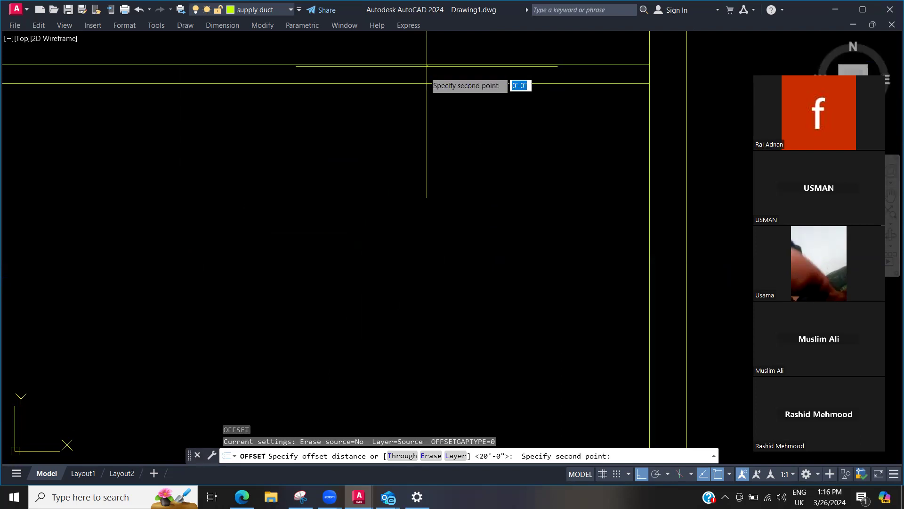
pyautogui.click(425, 83)
pyautogui.scroll(-5, 430, 173)
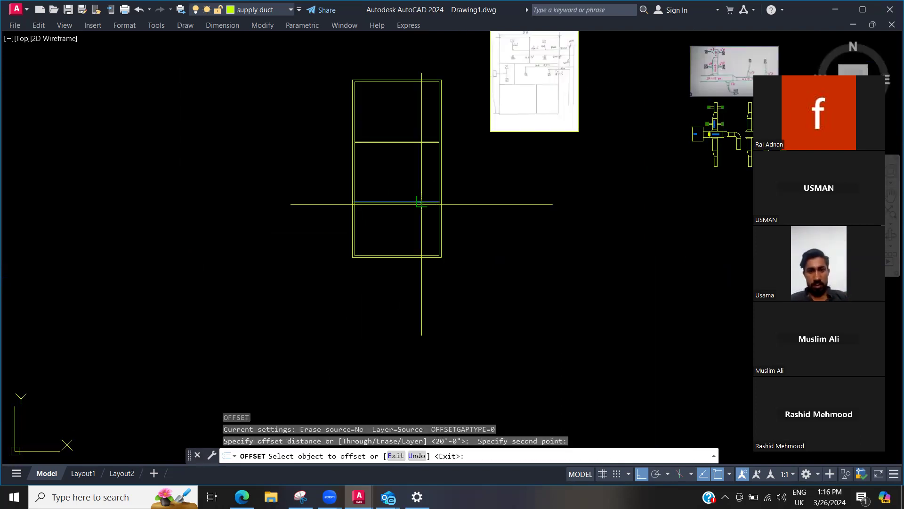
pyautogui.click(414, 202)
pyautogui.click(407, 181)
pyautogui.press('Escape')
pyautogui.moveTo(408, 182); pyautogui.dragTo(373, 275, button='middle')
pyautogui.press('Escape')
pyautogui.scroll(2, 422, 207)
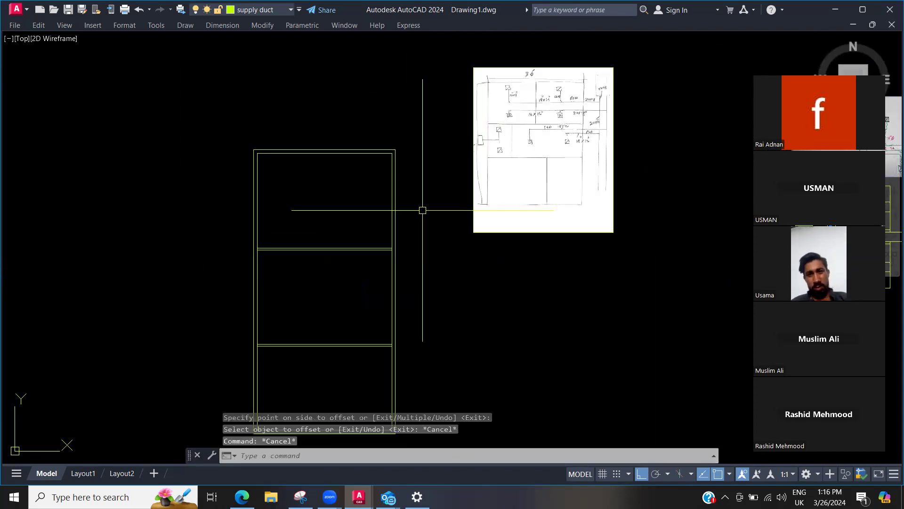
pyautogui.scroll(2, 518, 99)
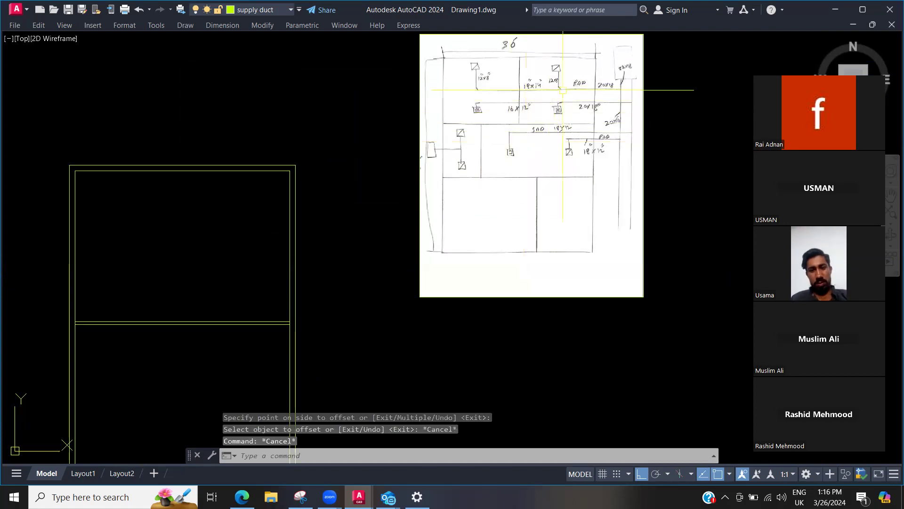
pyautogui.moveTo(563, 89); pyautogui.dragTo(607, 69, button='middle')
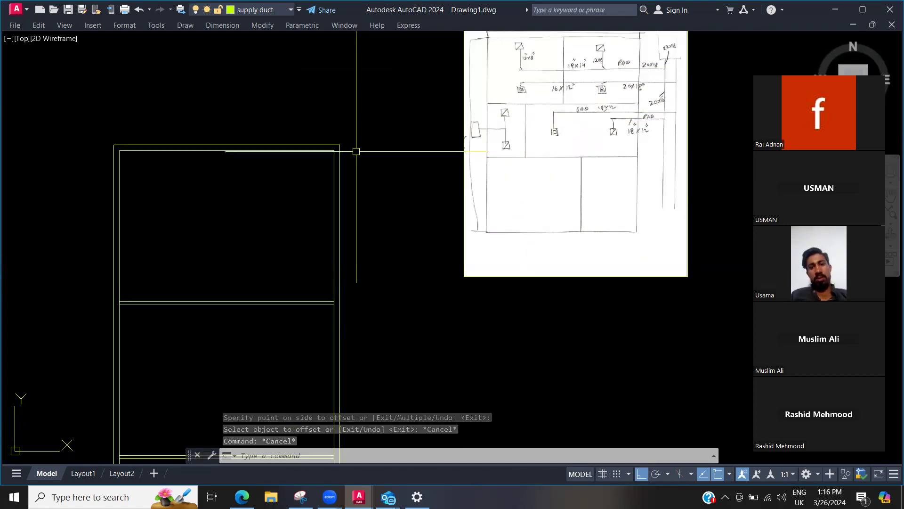
pyautogui.press('Escape')
pyautogui.write('KNURL')
pyautogui.press('Return')
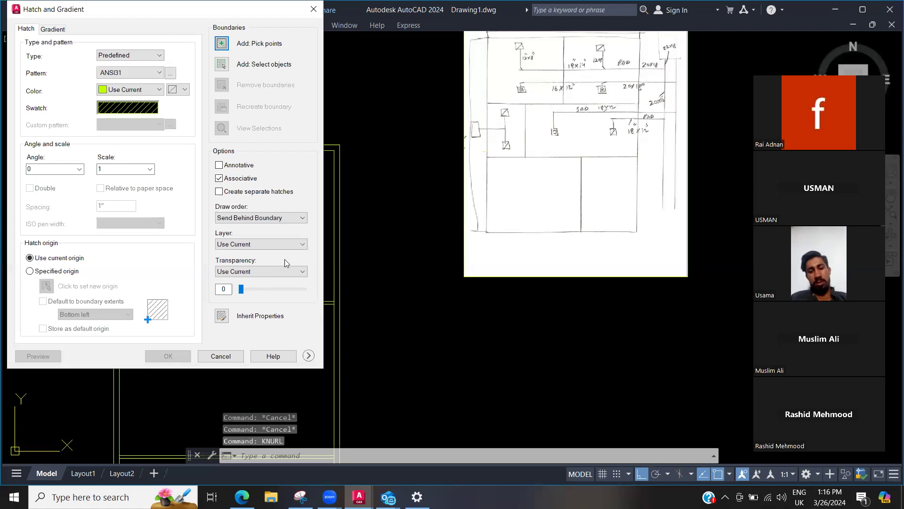
pyautogui.press('Escape')
# Step: Draw a vertical line from the midpoint of the first horizontal partition up to the inner line of the upper wall
pyautogui.write('l')
pyautogui.press('Return')
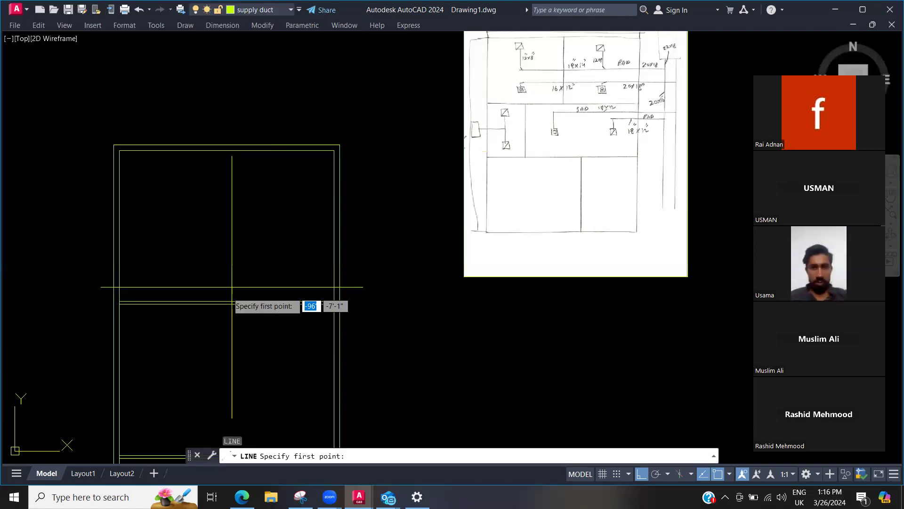
pyautogui.click(227, 300)
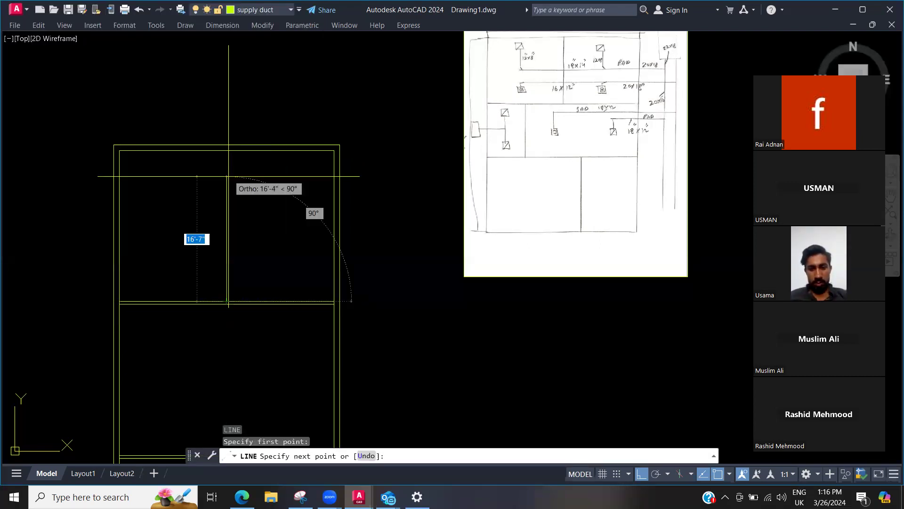
pyautogui.click(226, 151)
pyautogui.press('Escape')
pyautogui.press('Escape')
pyautogui.press('Escape')
pyautogui.moveTo(261, 258); pyautogui.dragTo(304, 250, button='middle')
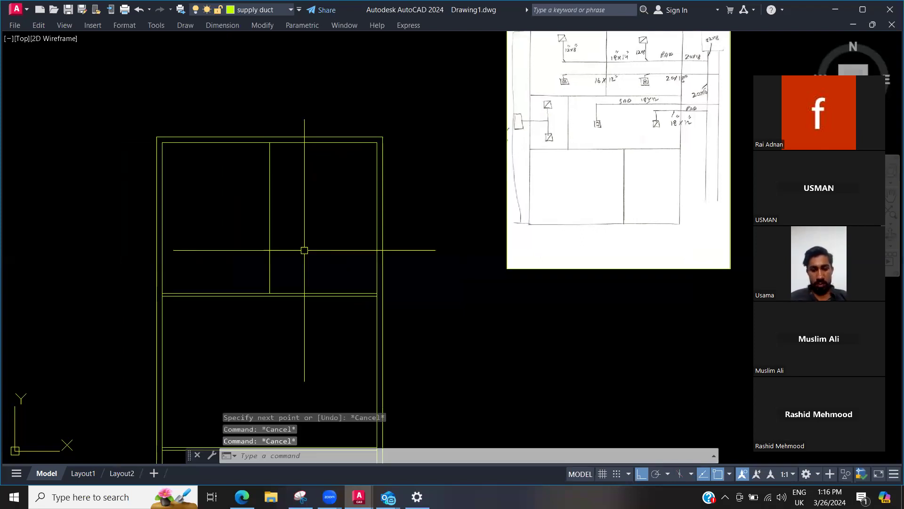
pyautogui.press('Return')
pyautogui.press('Escape')
pyautogui.press('Escape')
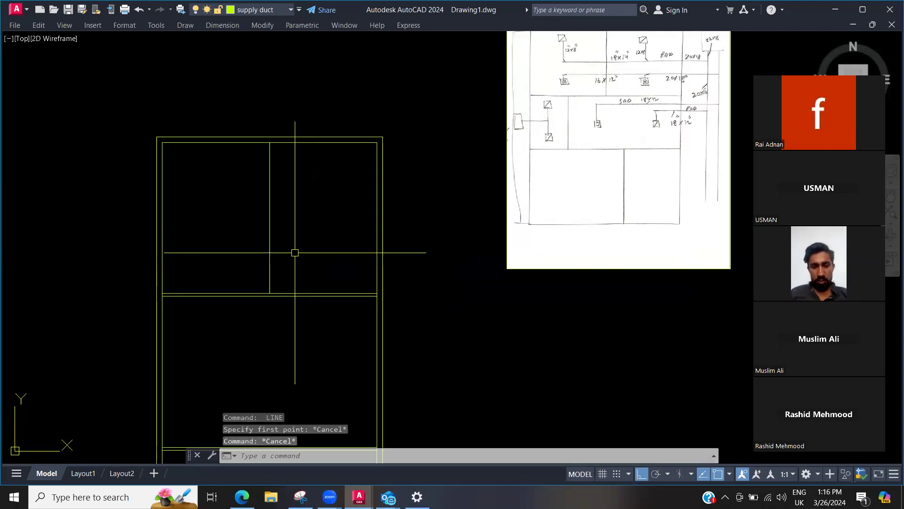
# Step: Offset the vertical partition line to the right by the horizontal partition's thickness, picked between its two lines
pyautogui.write('o')
pyautogui.press('Return')
pyautogui.scroll(2, 292, 259)
pyautogui.click(297, 312)
pyautogui.click(298, 313)
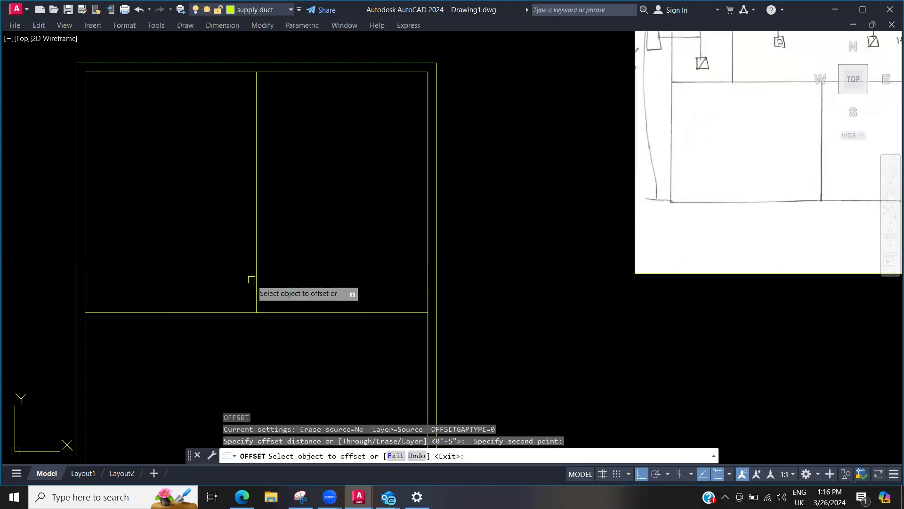
pyautogui.click(254, 280)
pyautogui.click(293, 266)
pyautogui.press('Escape')
pyautogui.press('Escape')
pyautogui.scroll(-3, 293, 267)
pyautogui.moveTo(311, 196); pyautogui.dragTo(358, 229, button='middle')
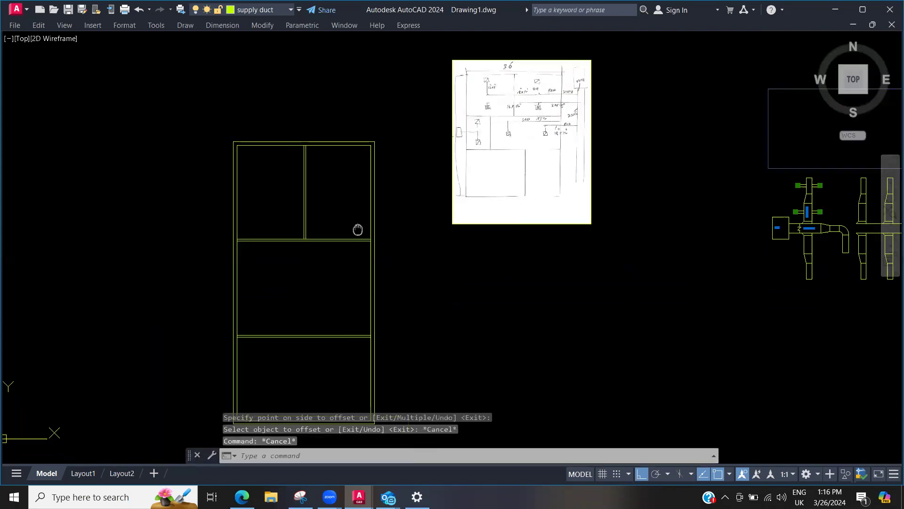
# Step: Turn on Clean Screen to enlarge the drawing area
pyautogui.press('Escape')
pyautogui.scroll(4, 323, 200)
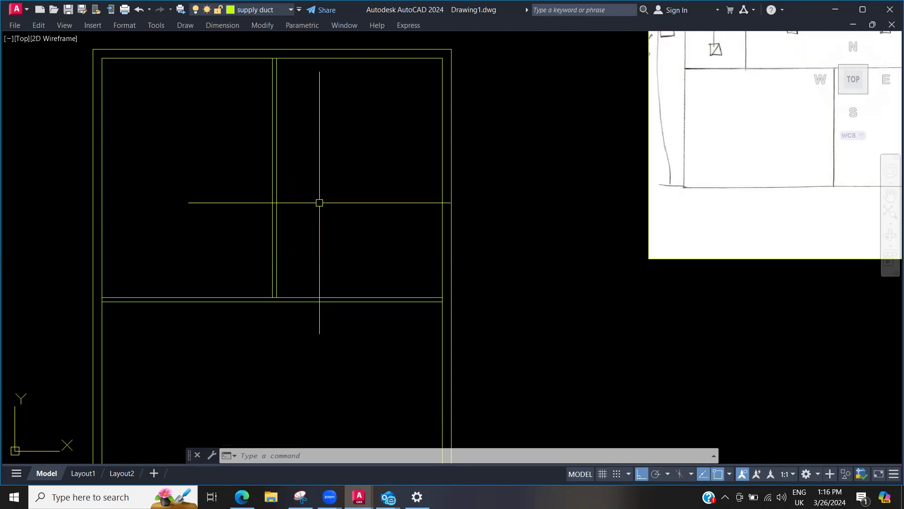
pyautogui.hotkey('ctrl', '0')
pyautogui.press('Escape')
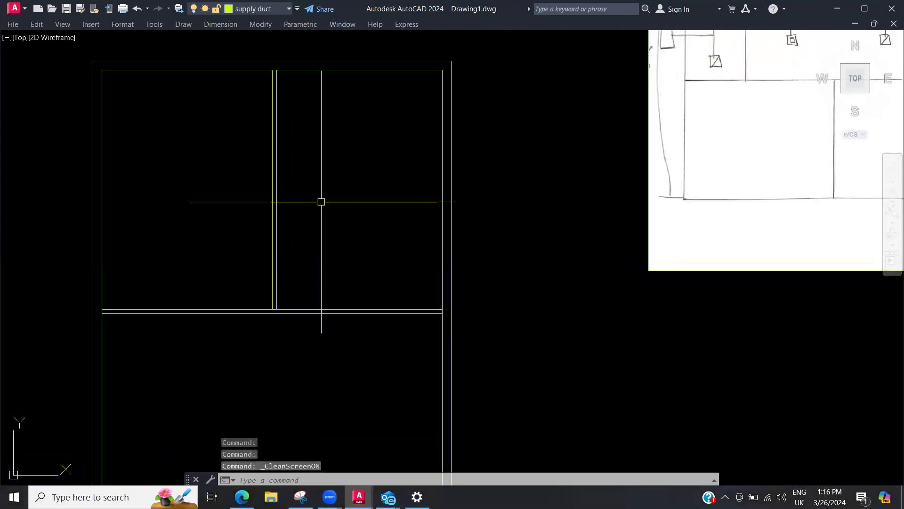
pyautogui.scroll(-2, 336, 179)
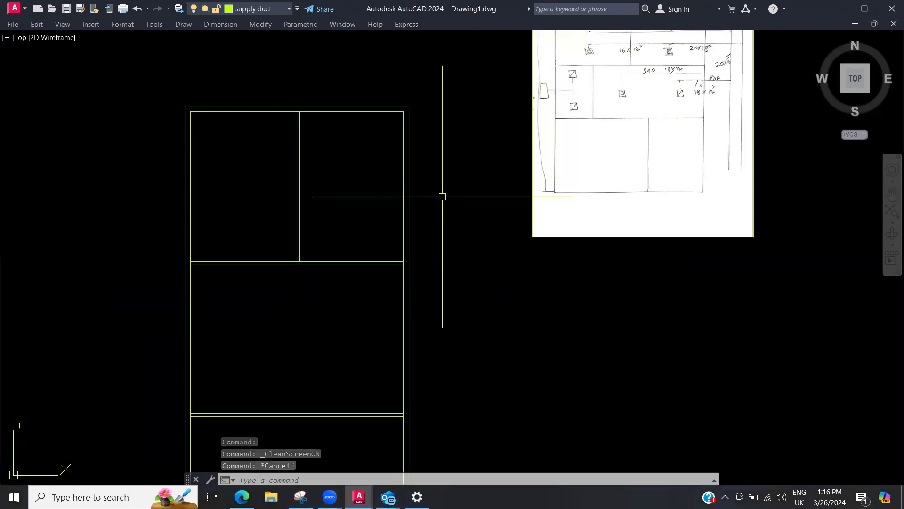
pyautogui.press('Escape')
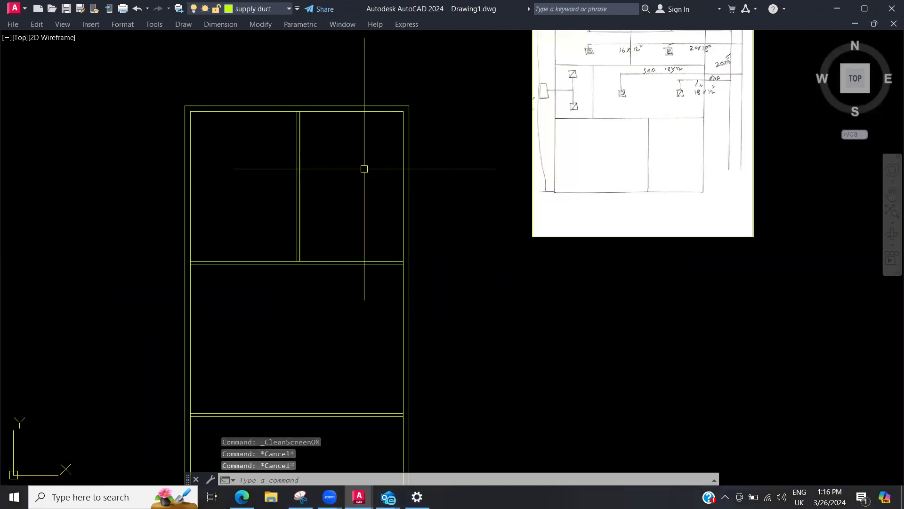
pyautogui.moveTo(347, 92); pyautogui.dragTo(361, 156, button='middle')
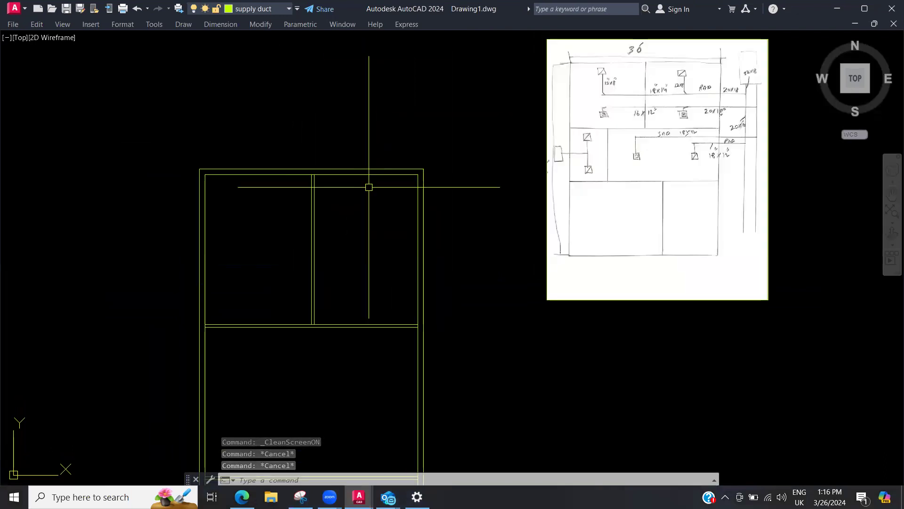
pyautogui.moveTo(342, 231); pyautogui.dragTo(359, 184, button='middle')
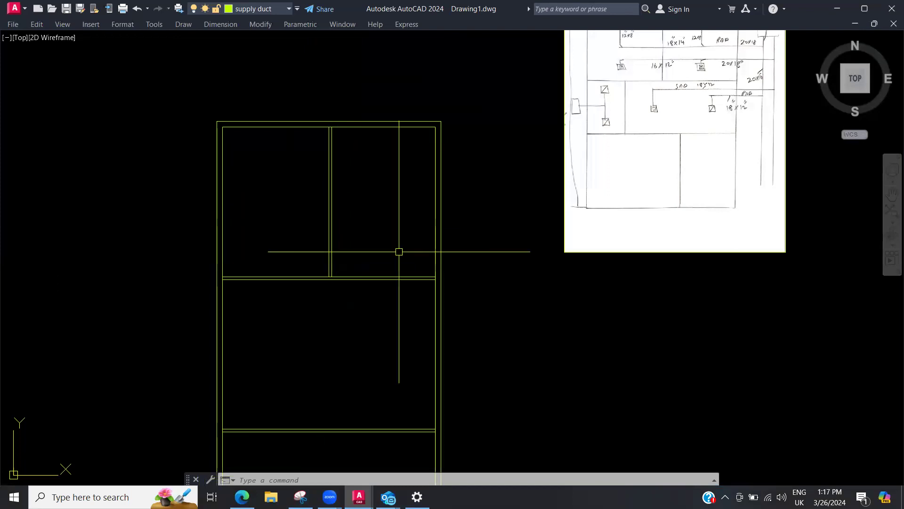
pyautogui.press('Escape')
pyautogui.press('Escape')
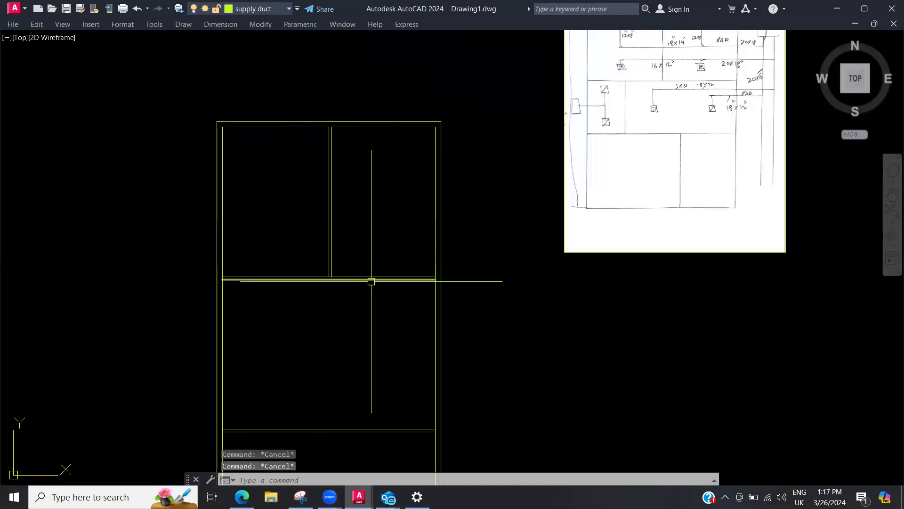
# Step: Create a layer named wall with color 130 and make it the current layer
pyautogui.write('LA')
pyautogui.press('Return')
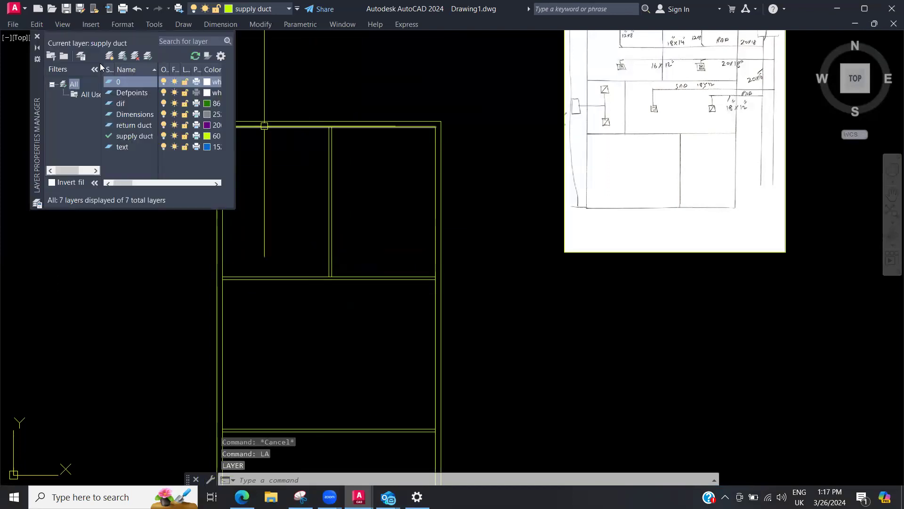
pyautogui.hotkey('alt', 'n')
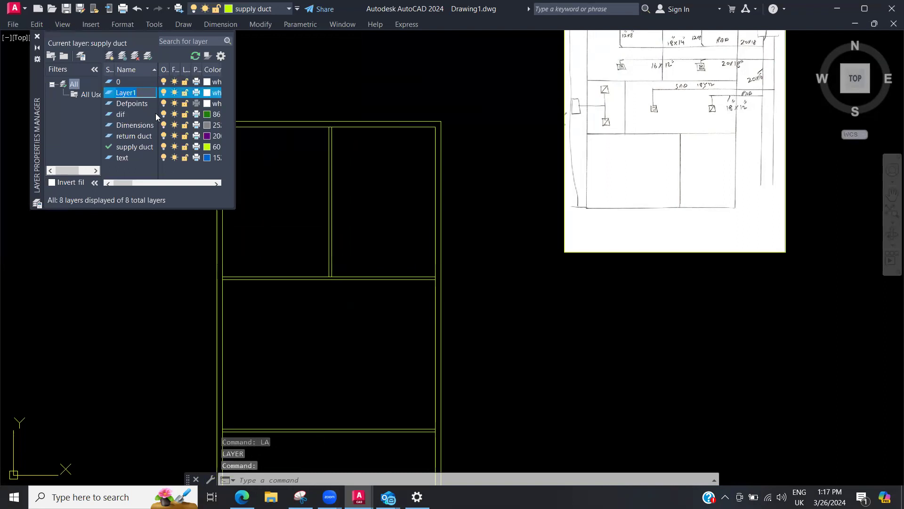
pyautogui.write('wall')
pyautogui.click(214, 92)
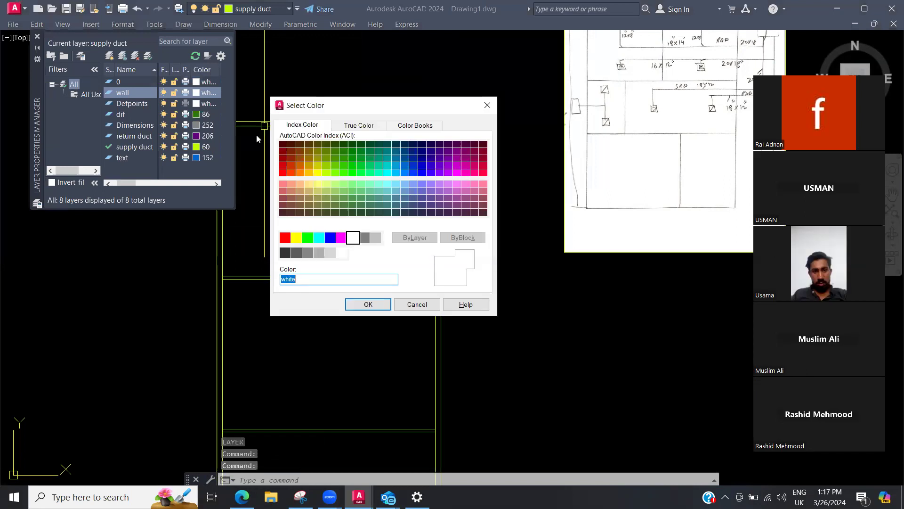
pyautogui.click(387, 172)
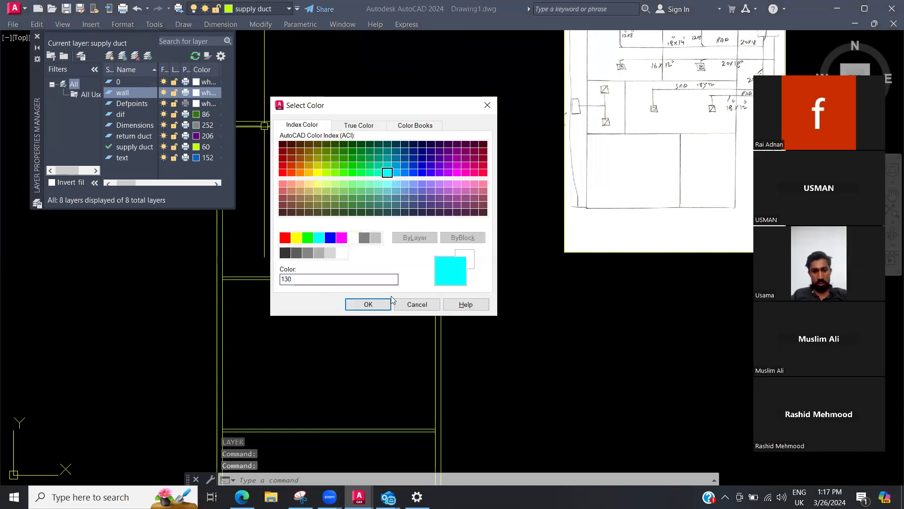
pyautogui.click(389, 302)
pyautogui.click(147, 55)
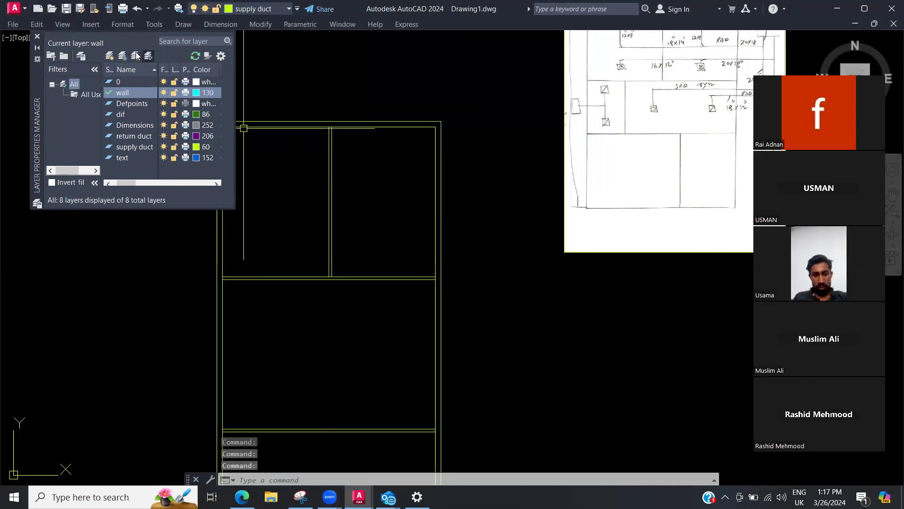
# Step: Close the Layer Properties Manager
pyautogui.click(38, 37)
pyautogui.press('Escape')
pyautogui.press('Escape')
pyautogui.press('Escape')
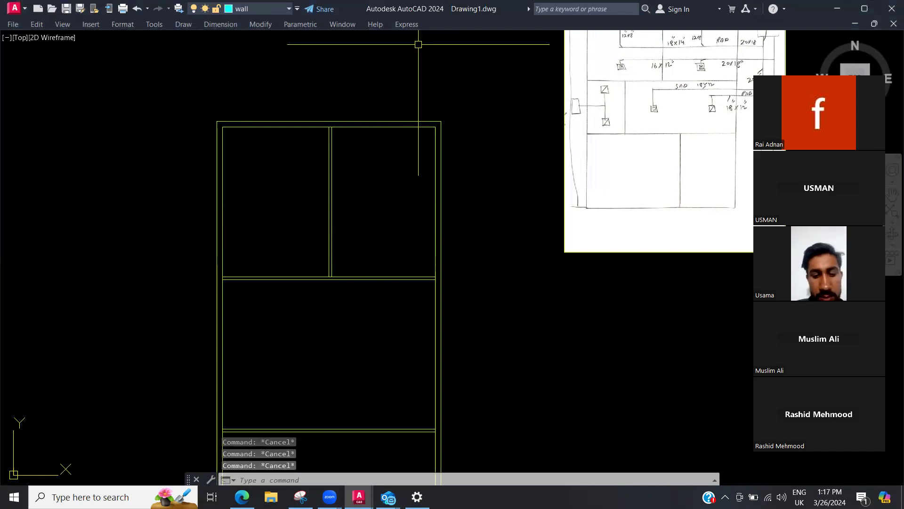
# Step: Check the hand-drawn sketch in Snipping Tool and return to AutoCAD
pyautogui.click(838, 9)
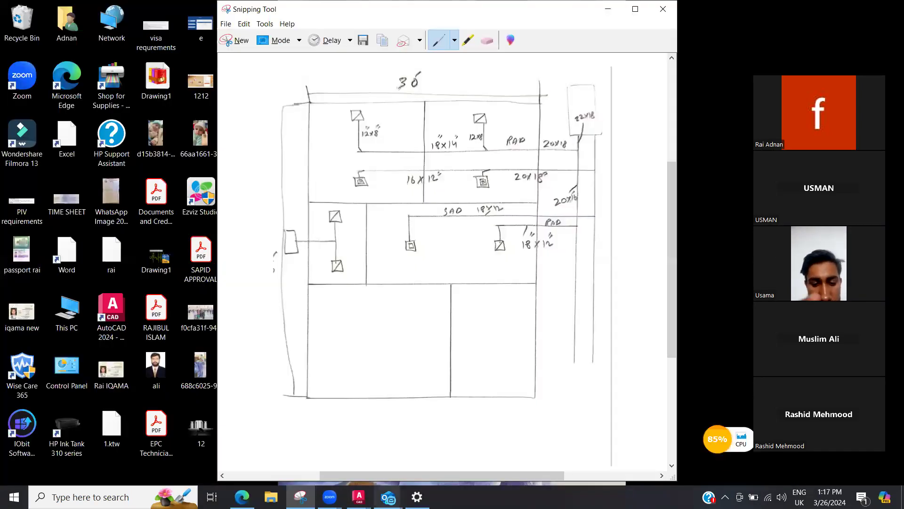
pyautogui.moveTo(359, 497)
pyautogui.click(382, 477)
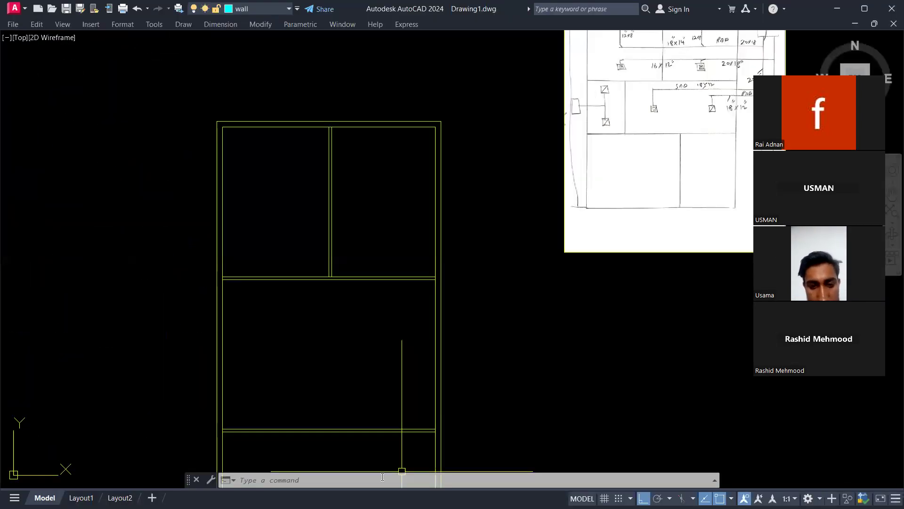
# Step: Move all the floor plan's wall and partition lines to the wall layer
pyautogui.scroll(-3, 405, 309)
pyautogui.click(436, 197)
pyautogui.click(258, 440)
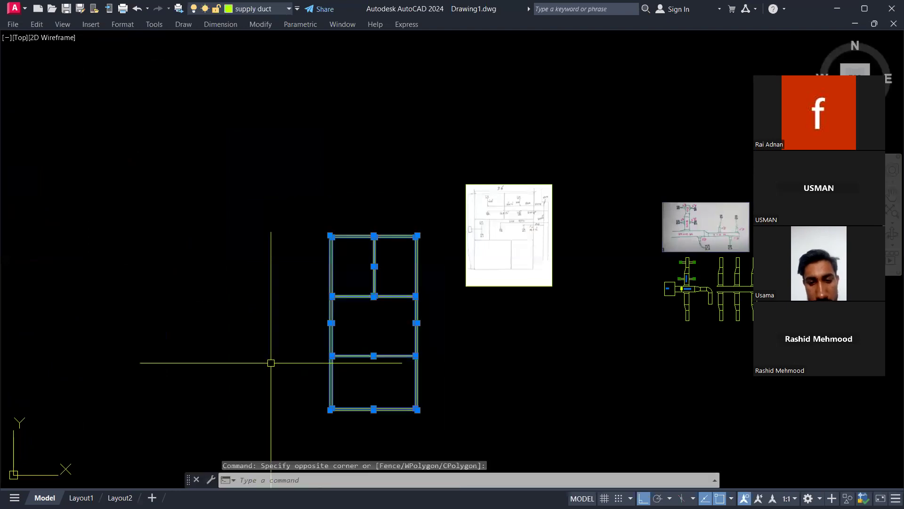
pyautogui.click(287, 8)
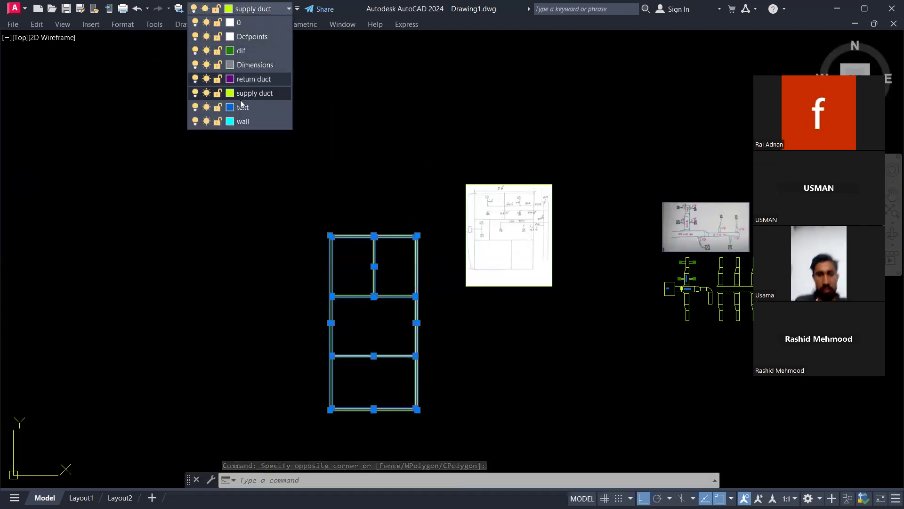
pyautogui.click(244, 121)
pyautogui.press('Escape')
pyautogui.press('Escape')
pyautogui.scroll(2, 383, 306)
pyautogui.moveTo(382, 305)
pyautogui.mouseDown(button='middle')
pyautogui.moveTo(363, 285)
pyautogui.moveTo(334, 297)
pyautogui.mouseUp(button='middle')
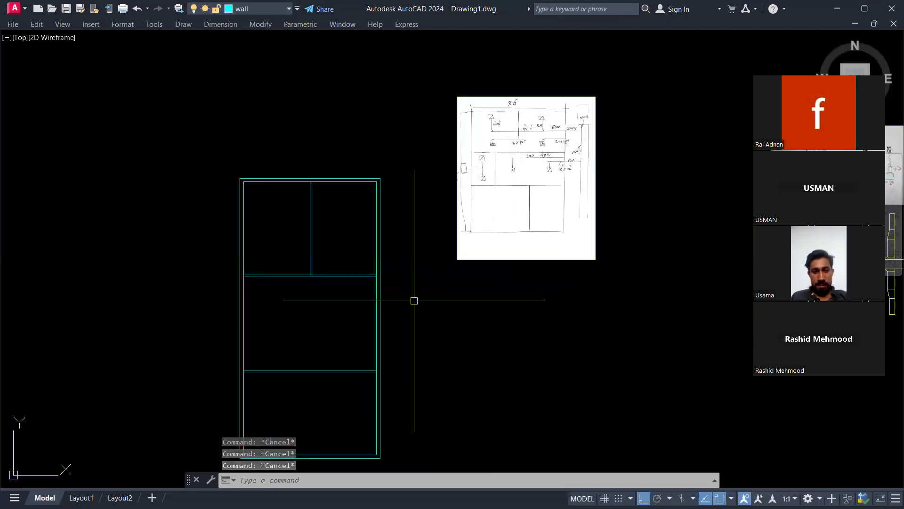
pyautogui.moveTo(397, 378); pyautogui.dragTo(407, 317, button='middle')
pyautogui.scroll(2, 606, 117)
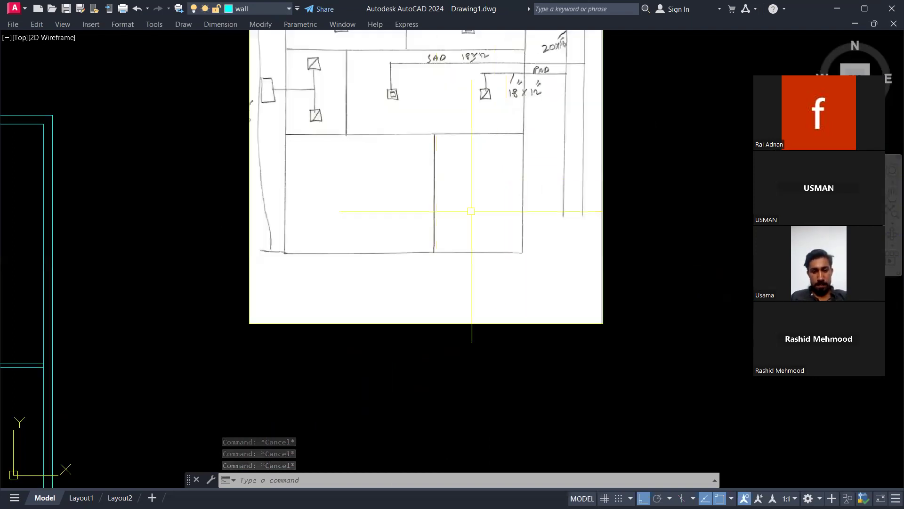
pyautogui.scroll(-1, 500, 205)
pyautogui.moveTo(139, 448); pyautogui.dragTo(299, 269, button='middle')
pyautogui.press('Escape')
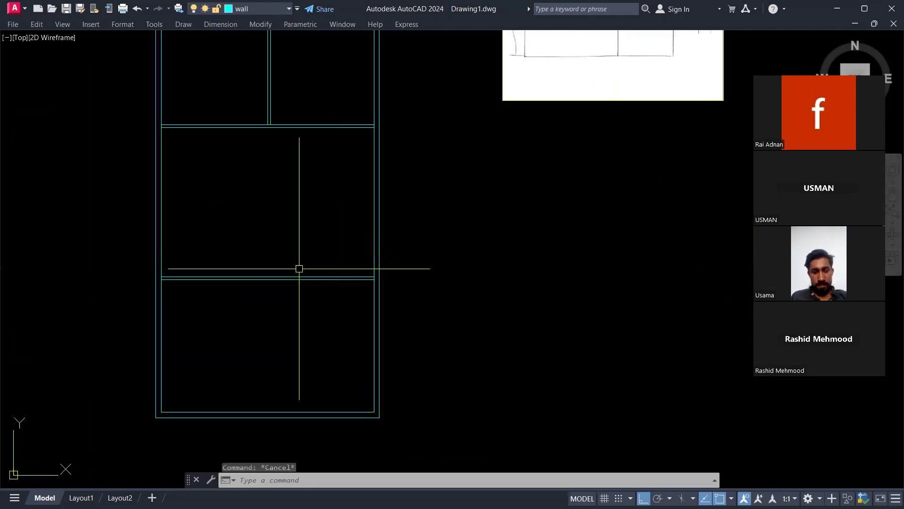
pyautogui.press('Escape')
pyautogui.write('l')
pyautogui.press('Return')
pyautogui.press('Escape')
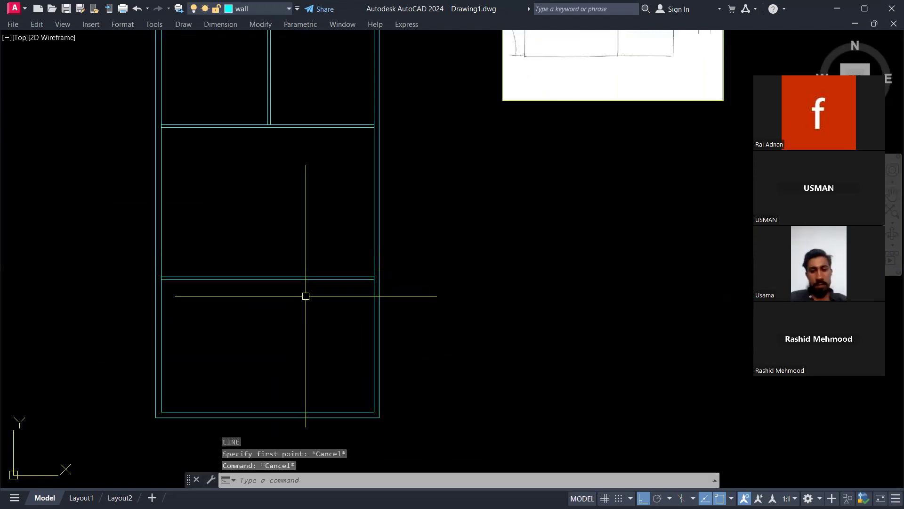
# Step: Offset the inner line of the right-hand wall 18' to the left, into the plan
pyautogui.write('o')
pyautogui.press('Return')
pyautogui.write('18')
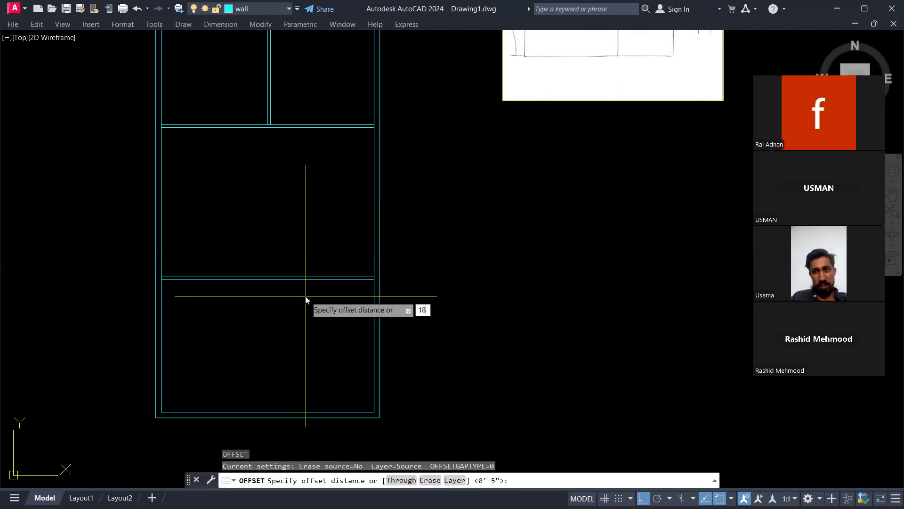
pyautogui.write('"')
pyautogui.press('BackSpace')
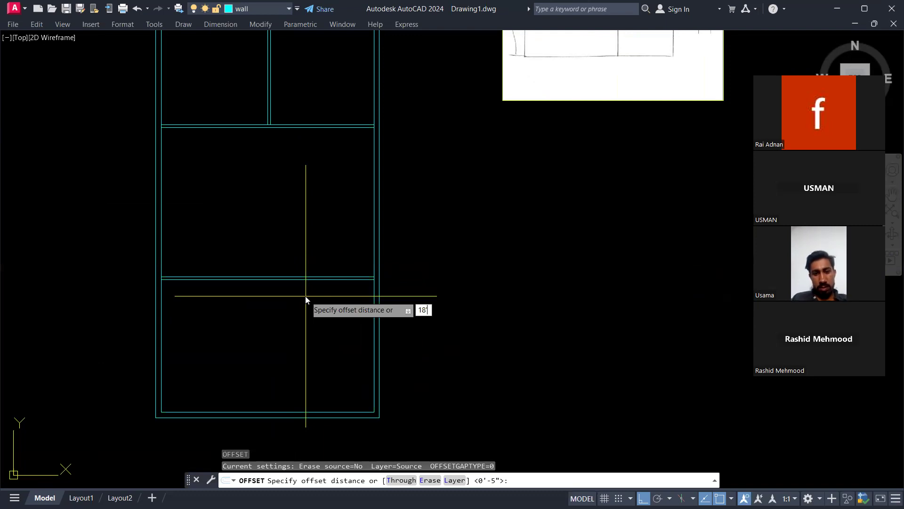
pyautogui.write("'")
pyautogui.press('Return')
pyautogui.click(374, 307)
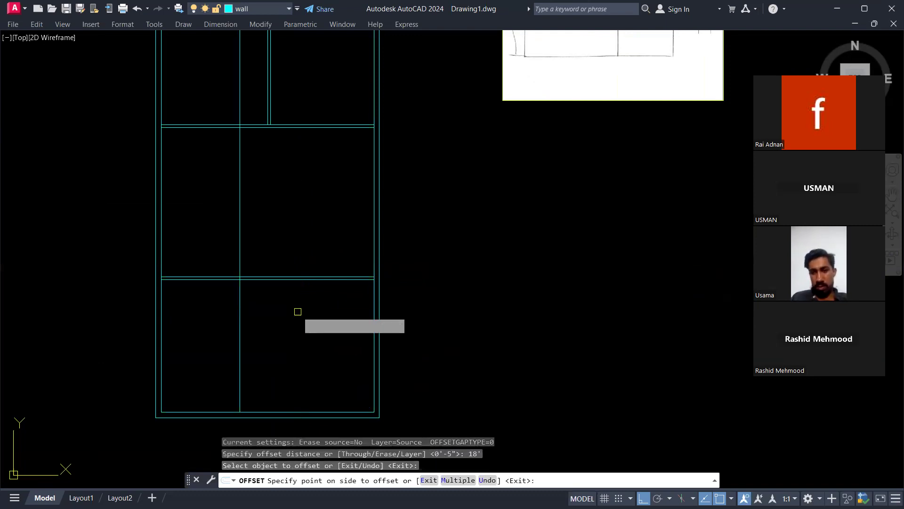
pyautogui.click(298, 313)
pyautogui.press('Escape')
# Step: Trim the offset line out of the middle room and erase its upper part, keeping only the segment in the lower room
pyautogui.write('tr')
pyautogui.press('Return')
pyautogui.click(254, 238)
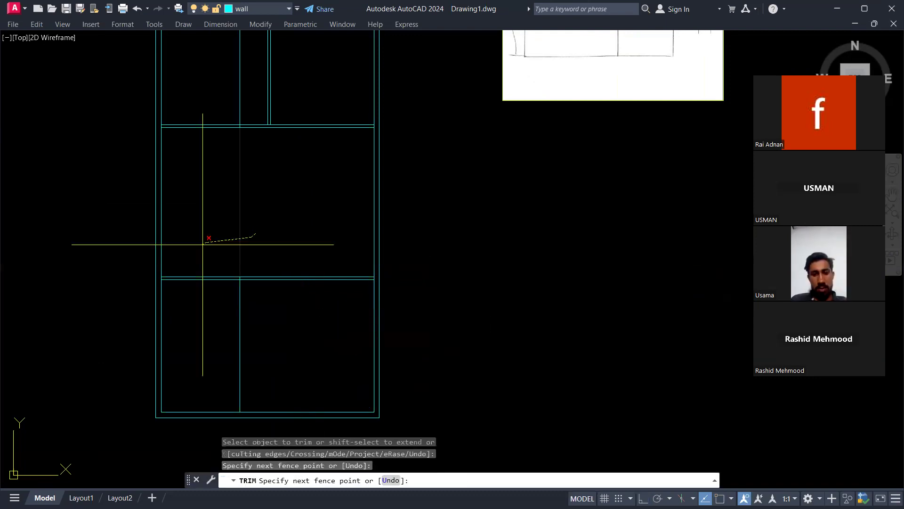
pyautogui.click(203, 245)
pyautogui.press('Escape')
pyautogui.click(247, 106)
pyautogui.click(231, 112)
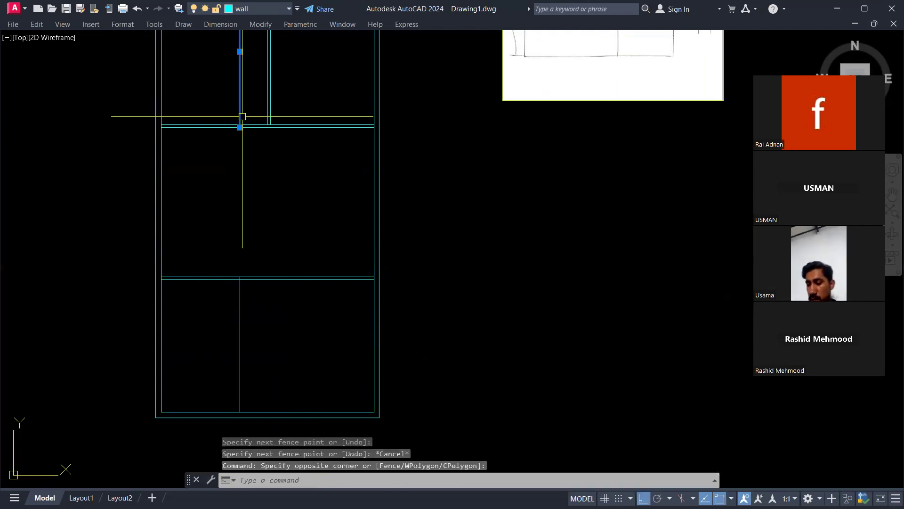
pyautogui.write('e')
pyautogui.press('Return')
pyautogui.press('Escape')
# Step: Offset the lower room's vertical line to the left by the horizontal partition's thickness, picked between its two lines
pyautogui.moveTo(296, 188); pyautogui.dragTo(323, 172, button='middle')
pyautogui.write('o')
pyautogui.press('Return')
pyautogui.scroll(2, 277, 262)
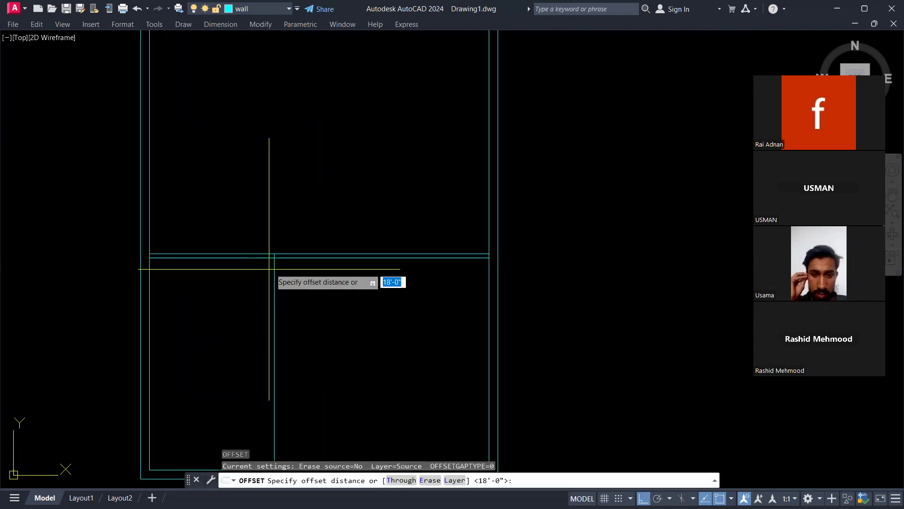
pyautogui.click(286, 255)
pyautogui.click(285, 257)
pyautogui.click(273, 271)
pyautogui.click(271, 275)
pyautogui.press('Escape')
# Step: Move both lines of the lower room's vertical partition 2' to the right
pyautogui.moveTo(286, 267); pyautogui.dragTo(311, 222, button='middle')
pyautogui.click(319, 256)
pyautogui.click(263, 281)
pyautogui.write('m')
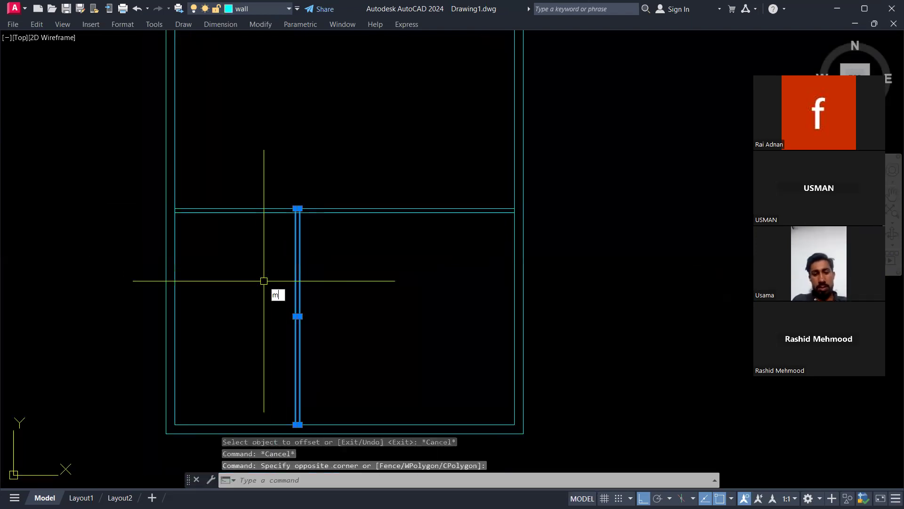
pyautogui.press('Return')
pyautogui.click(380, 274)
pyautogui.write('2')
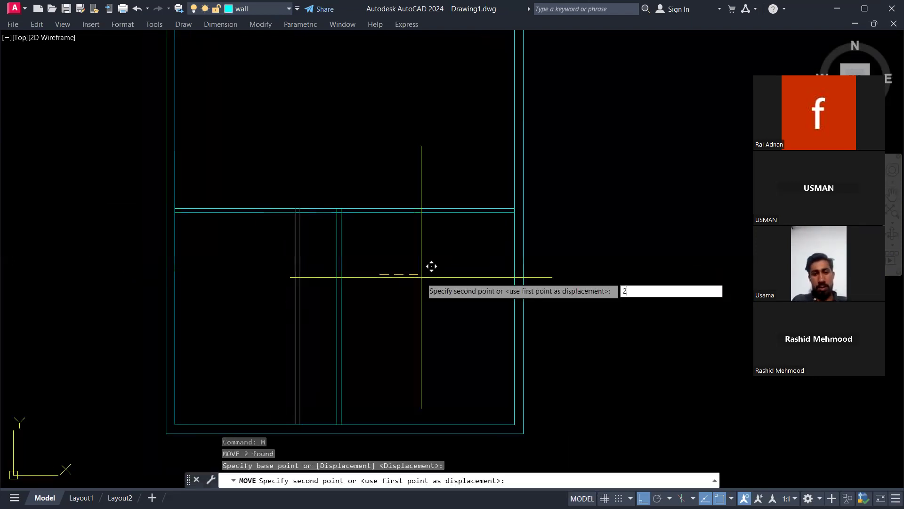
pyautogui.write("'")
pyautogui.press('Escape')
# Step: Trim the crossing lines where the lower vertical partition meets the horizontal partition above it
pyautogui.scroll(2, 318, 210)
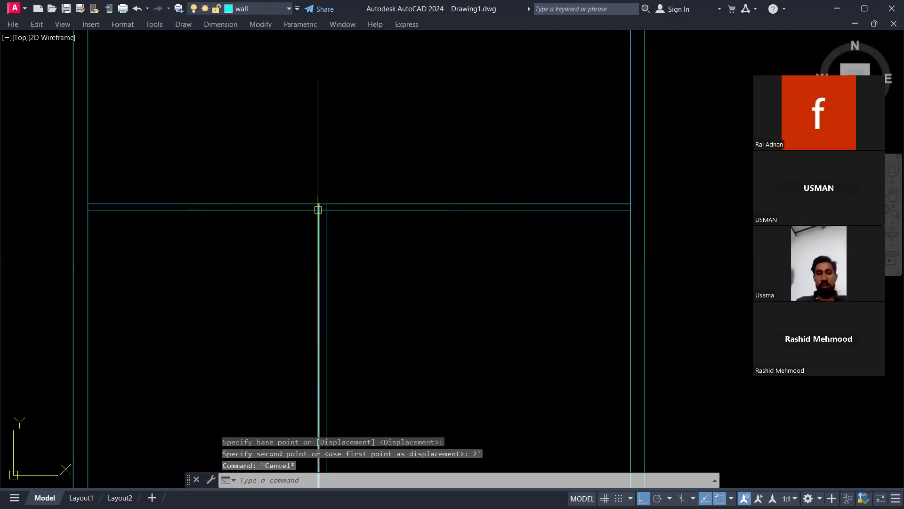
pyautogui.scroll(5, 318, 210)
pyautogui.write('tr')
pyautogui.press('Return')
pyautogui.moveTo(341, 207)
pyautogui.mouseDown()
pyautogui.moveTo(347, 230)
pyautogui.moveTo(322, 265)
pyautogui.mouseUp()
pyautogui.press('Escape')
pyautogui.scroll(-6, 345, 224)
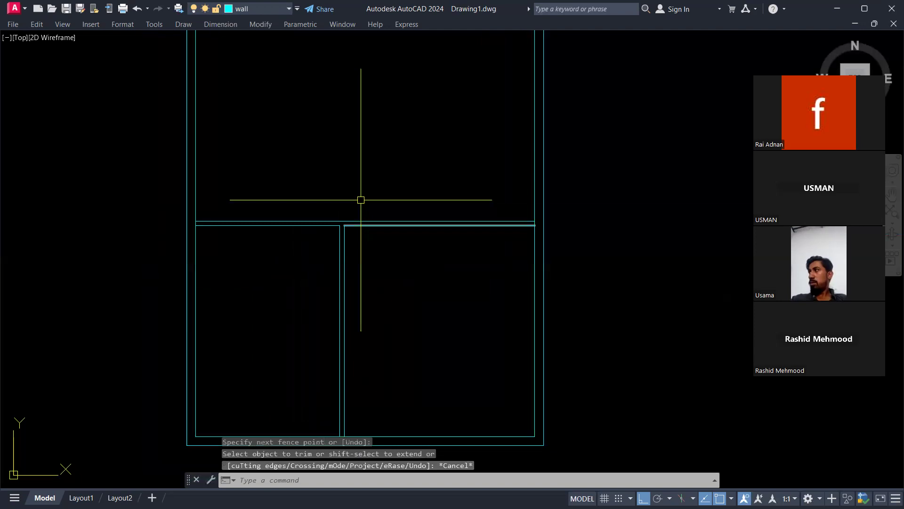
# Step: Trim the right-hand wall's inner line between the two lines of the lower horizontal partition
pyautogui.write('tr')
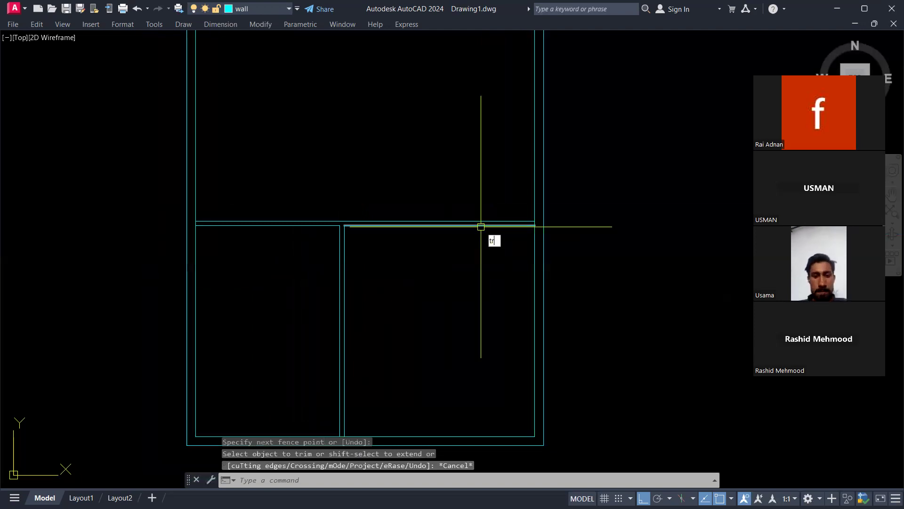
pyautogui.press('Return')
pyautogui.scroll(8, 520, 230)
pyautogui.moveTo(693, 164); pyautogui.dragTo(604, 168)
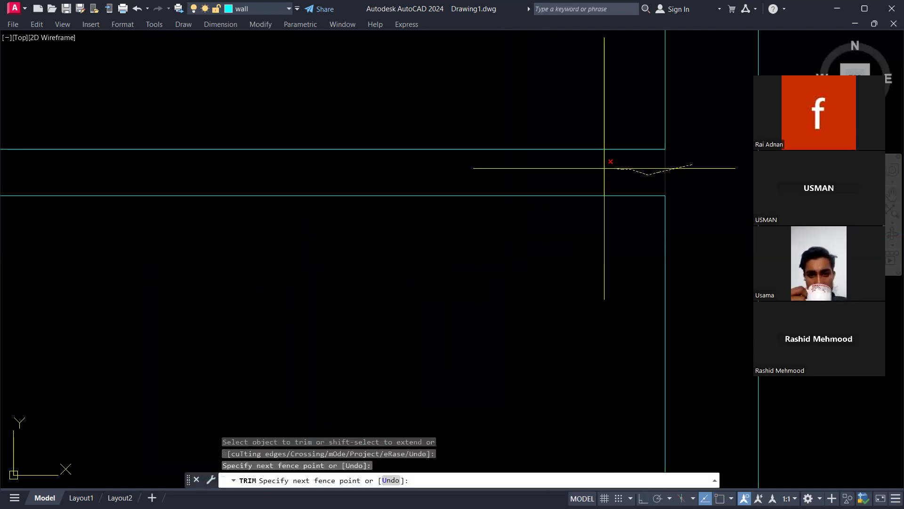
pyautogui.scroll(-8, 548, 171)
pyautogui.scroll(8, 221, 170)
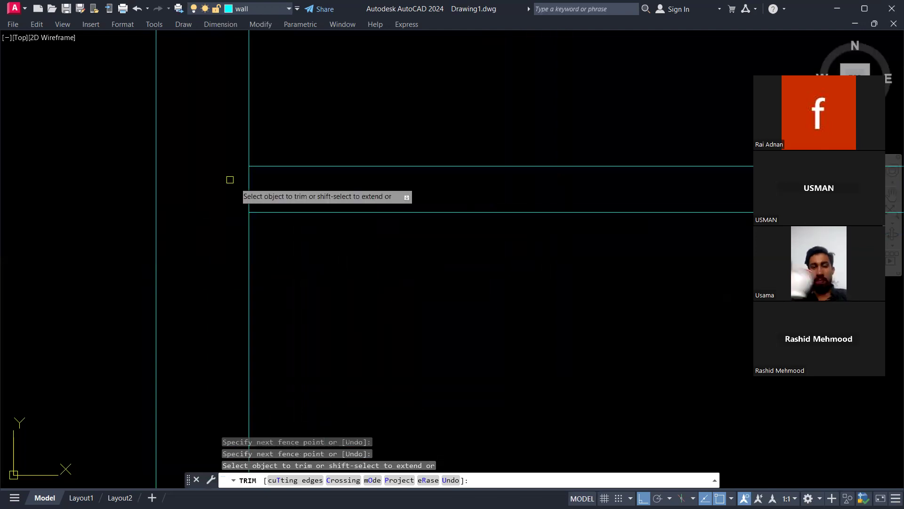
pyautogui.press('Escape')
pyautogui.press('Escape')
# Step: Add a linear dimension for the plan's overall width, from outer corner to outer corner, above the upper wall
pyautogui.scroll(-8, 265, 204)
pyautogui.moveTo(457, 176); pyautogui.dragTo(399, 300, button='middle')
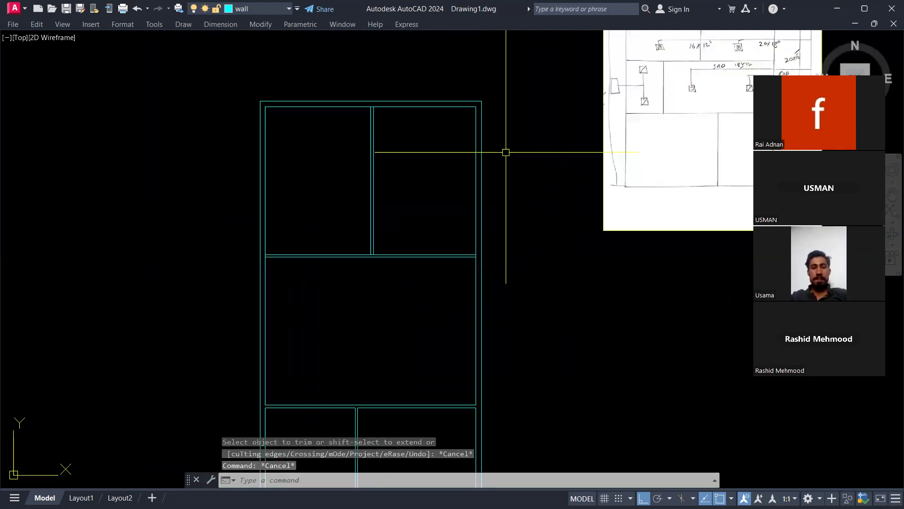
pyautogui.moveTo(506, 151); pyautogui.dragTo(404, 252, button='middle')
pyautogui.moveTo(357, 280); pyautogui.dragTo(419, 201, button='middle')
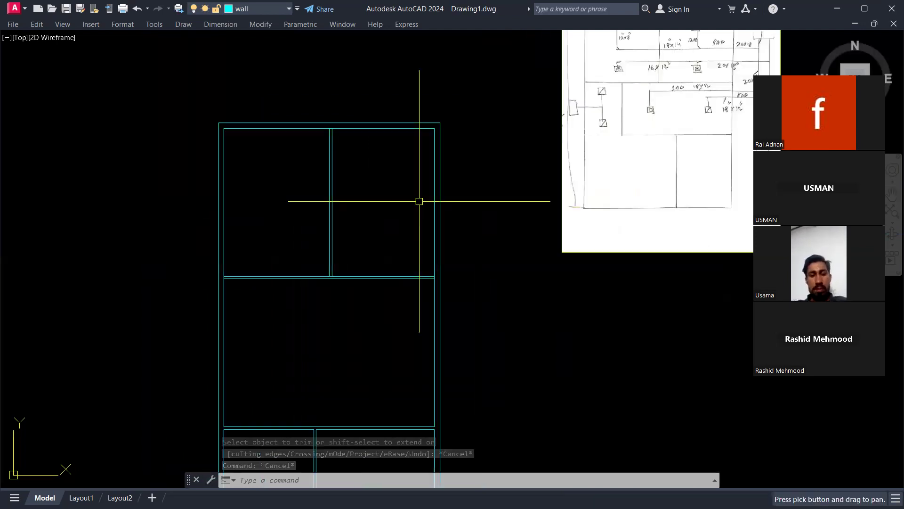
pyautogui.scroll(-2, 366, 208)
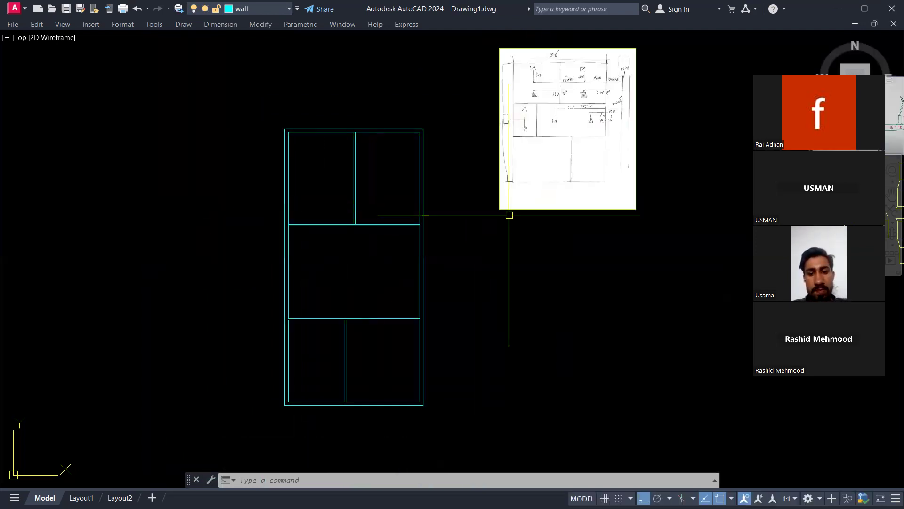
pyautogui.write('d')
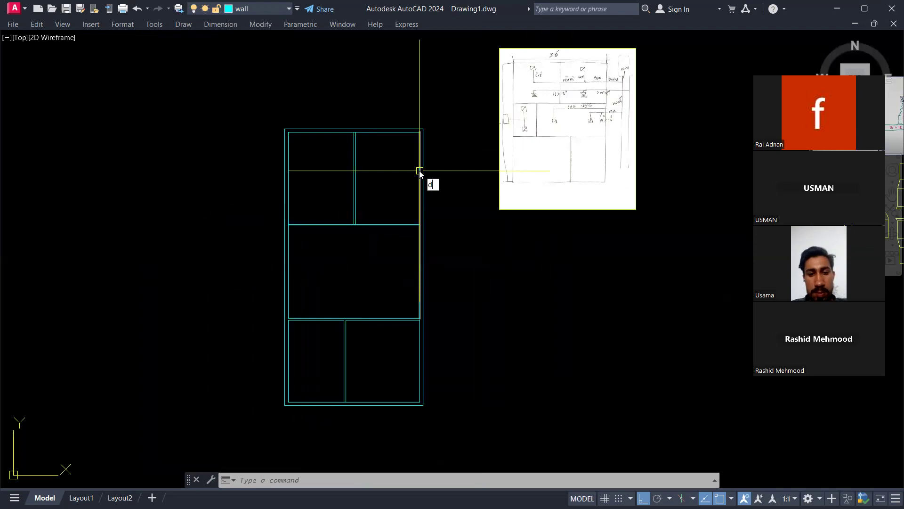
pyautogui.write('li')
pyautogui.press('Return')
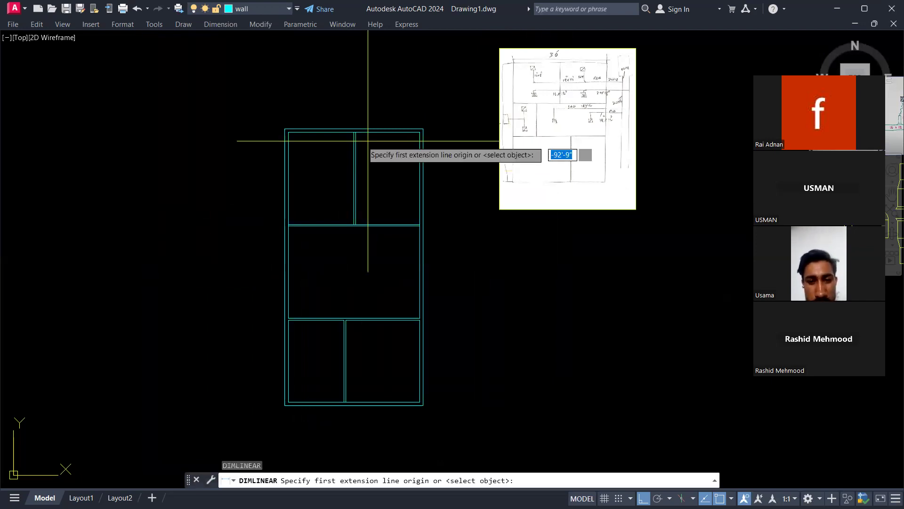
pyautogui.click(285, 128)
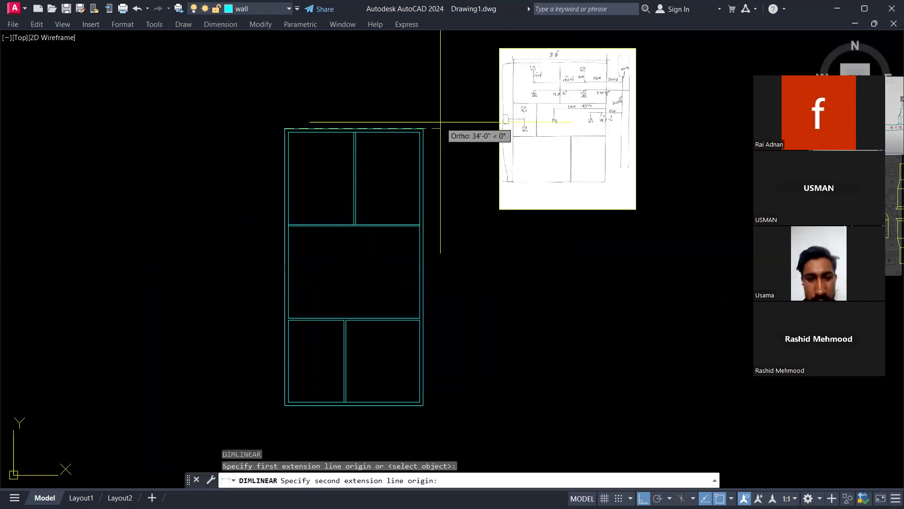
pyautogui.click(423, 128)
pyautogui.click(413, 100)
# Step: Add a linear dimension for the plan's overall height, from outer corner to outer corner, left of the outer wall
pyautogui.scroll(6, 355, 97)
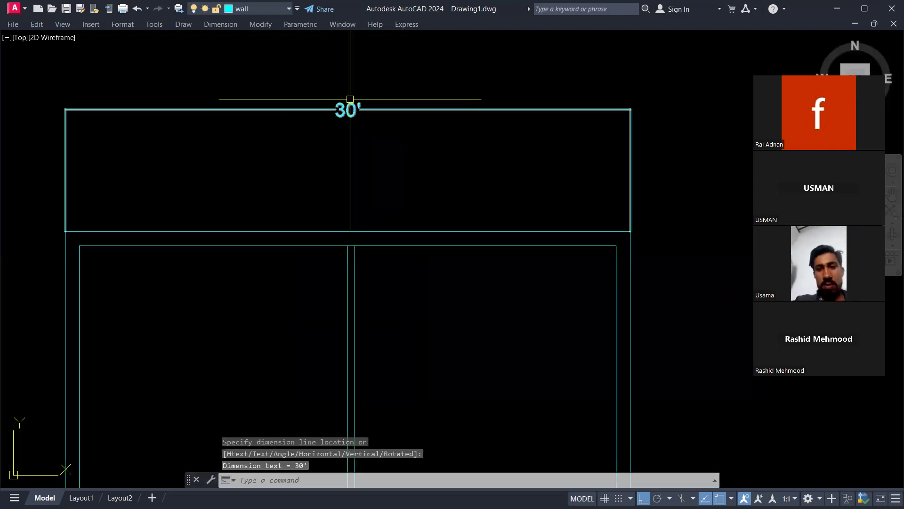
pyautogui.scroll(-4, 350, 99)
pyautogui.press('space')
pyautogui.click(276, 126)
pyautogui.moveTo(286, 331); pyautogui.dragTo(362, 129, button='middle')
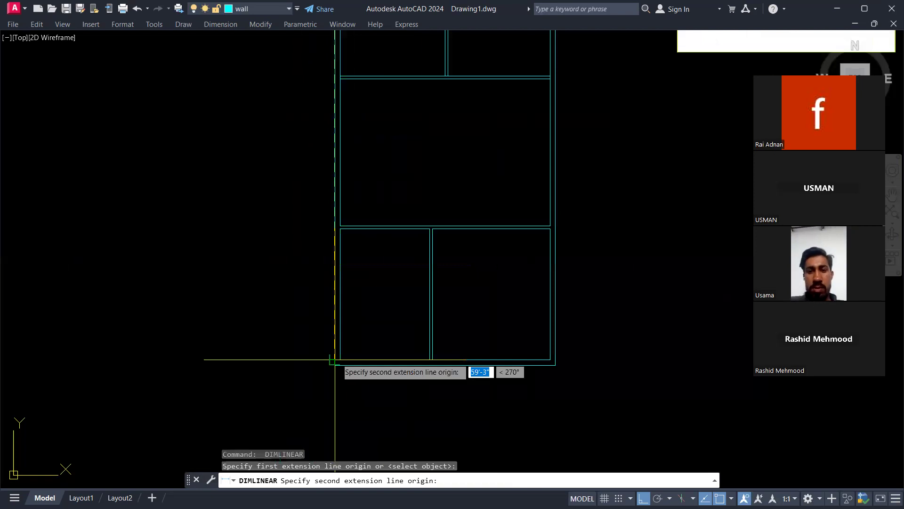
pyautogui.click(334, 365)
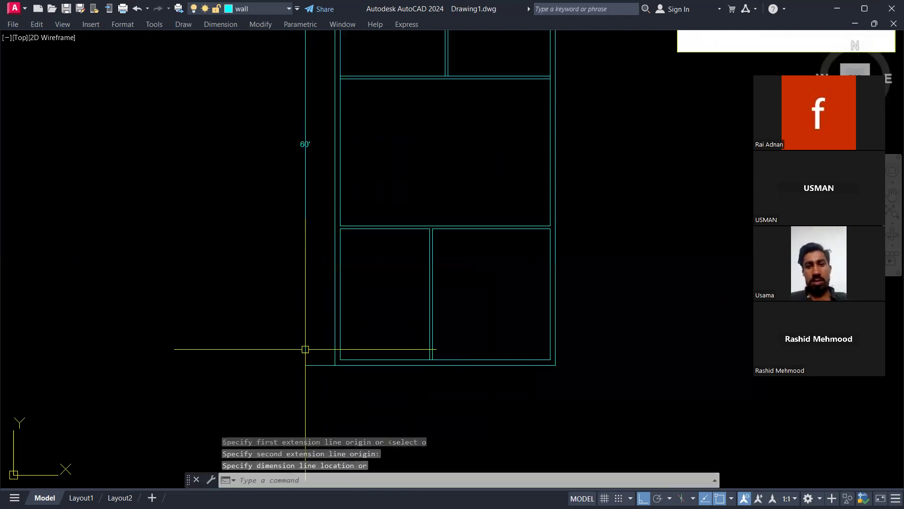
pyautogui.press('Escape')
# Step: Modify the Standard dimension style so that its arrow size is 8
pyautogui.scroll(-2, 309, 194)
pyautogui.moveTo(343, 161); pyautogui.dragTo(353, 290, button='middle')
pyautogui.scroll(6, 298, 160)
pyautogui.scroll(2, 311, 151)
pyautogui.press('Escape')
pyautogui.scroll(-5, 384, 112)
pyautogui.moveTo(384, 118)
pyautogui.mouseDown(button='middle')
pyautogui.moveTo(385, 136)
pyautogui.moveTo(317, 125)
pyautogui.mouseUp(button='middle')
pyautogui.write('D')
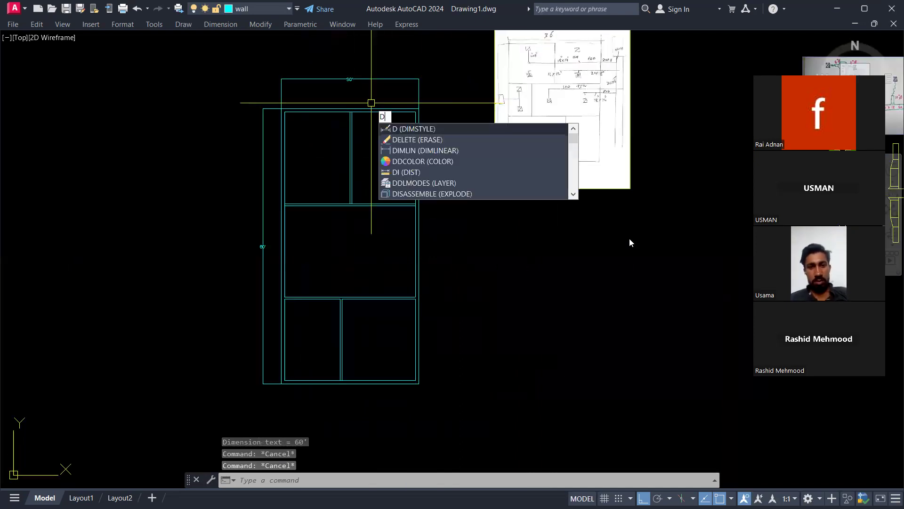
pyautogui.press('Return')
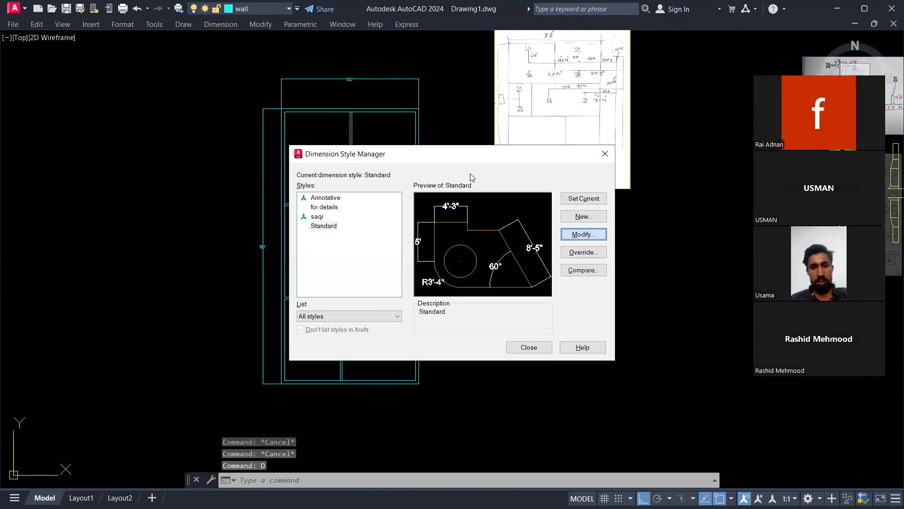
pyautogui.press('Return')
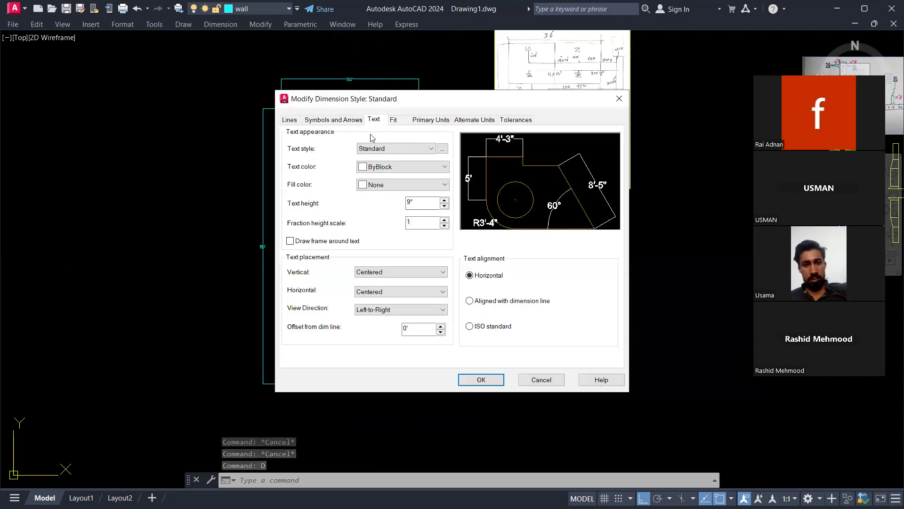
pyautogui.click(334, 120)
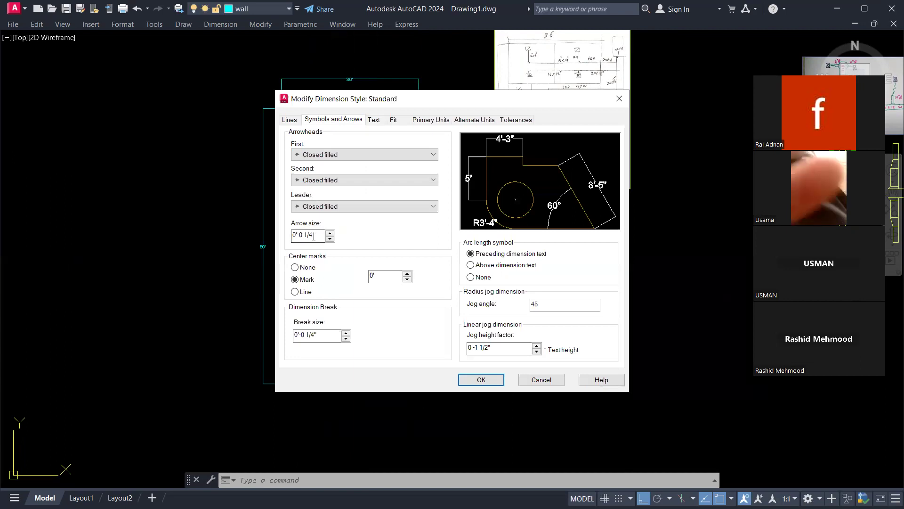
pyautogui.doubleClick(301, 235)
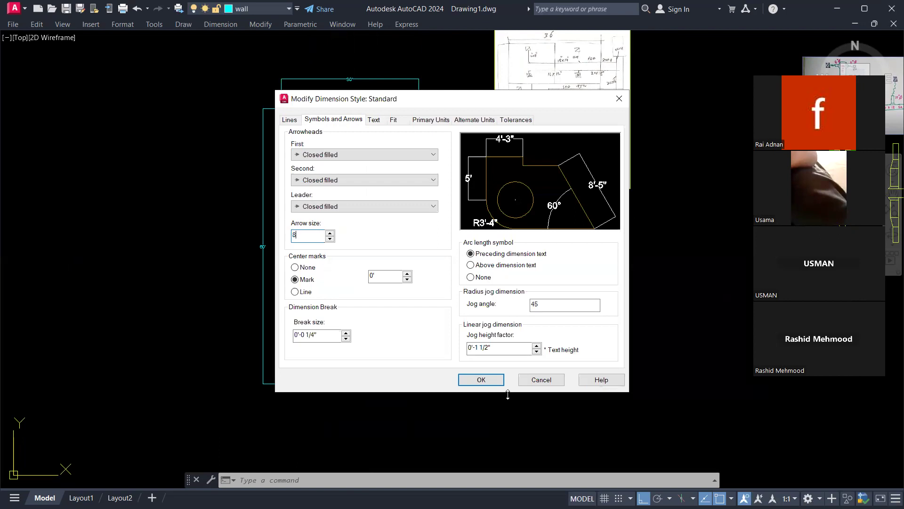
pyautogui.write('8')
pyautogui.click(498, 382)
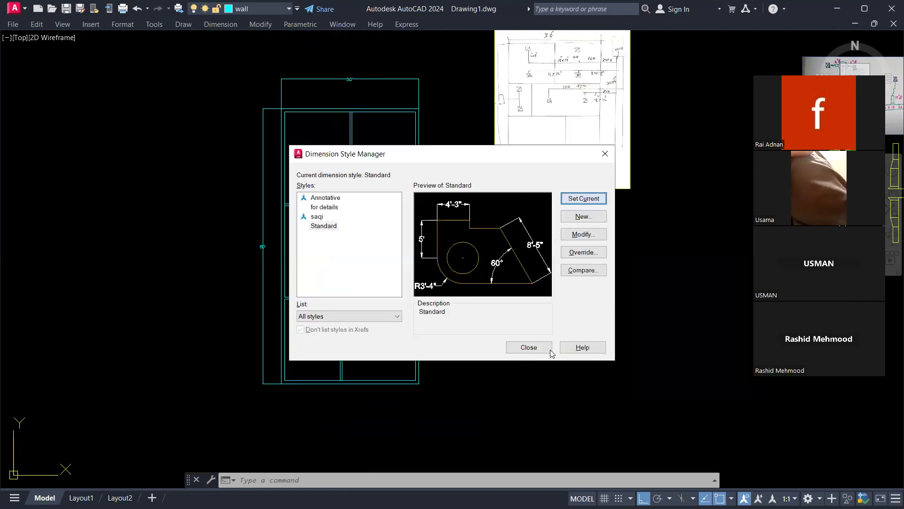
pyautogui.click(520, 353)
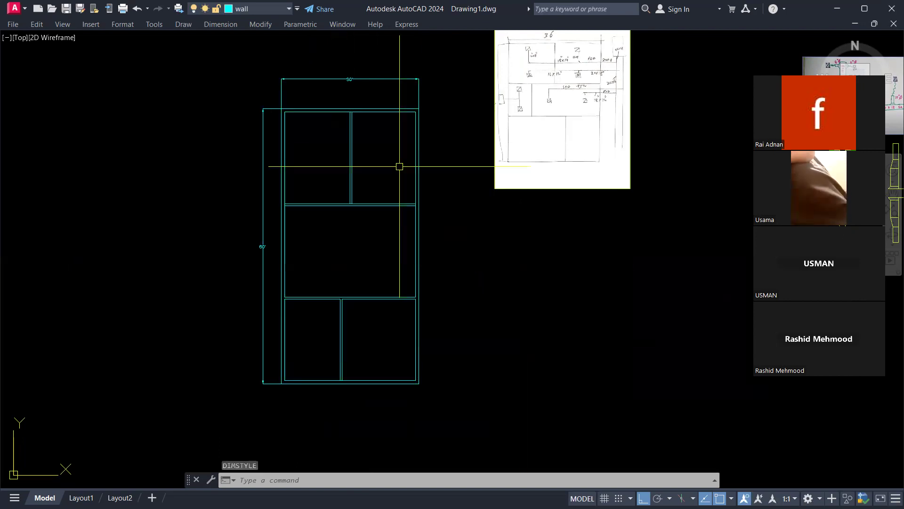
# Step: Examine the duct runs, duct sizes and the outdoor unit beside the building on the hand-drawn sketch
pyautogui.scroll(3, 285, 60)
pyautogui.press('Escape')
pyautogui.press('Escape')
pyautogui.scroll(-5, 339, 172)
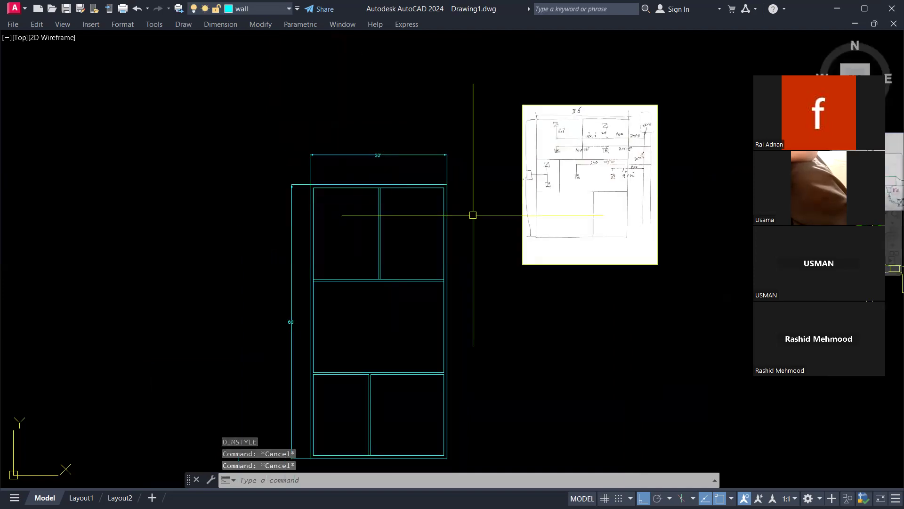
pyautogui.scroll(6, 575, 142)
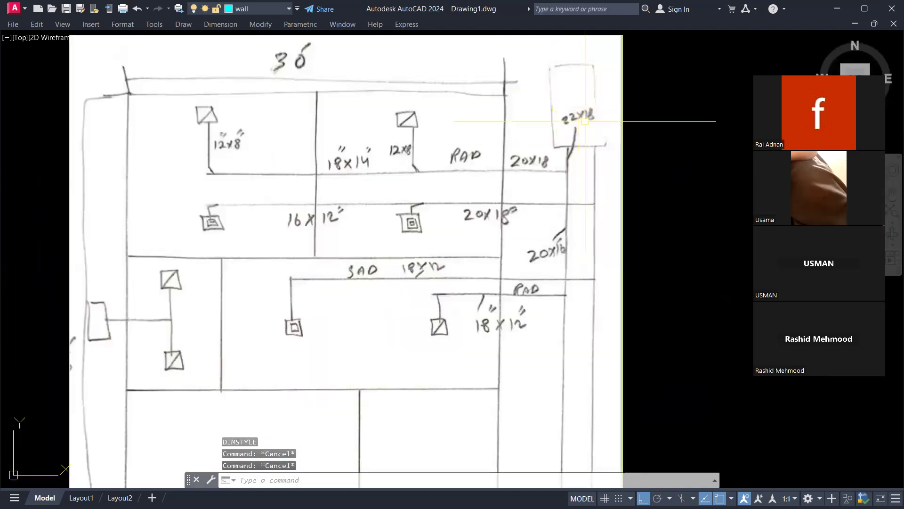
pyautogui.scroll(-5, 409, 200)
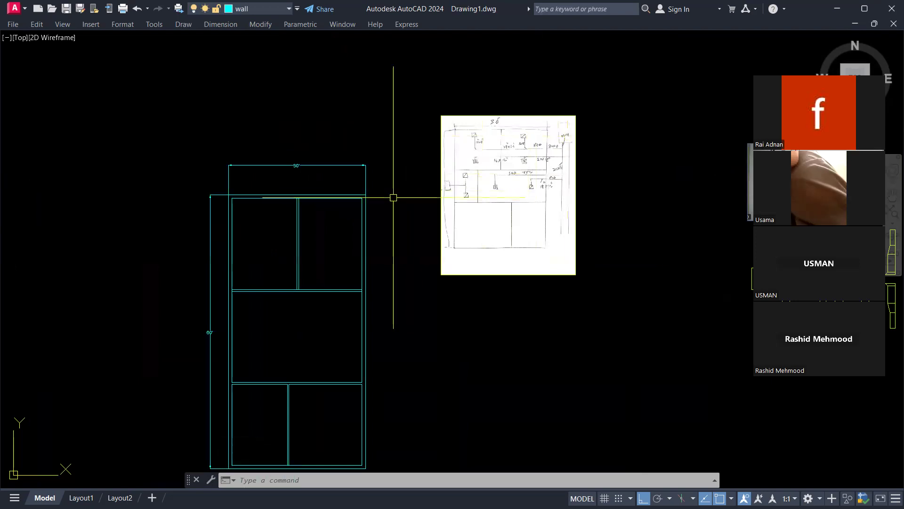
pyautogui.press('Escape')
pyautogui.press('Escape')
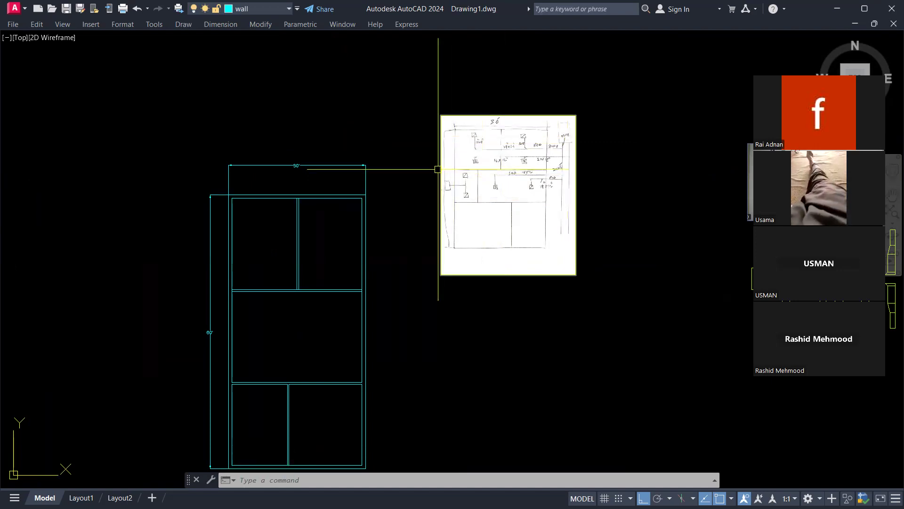
# Step: Create a new layer named hvac unit
pyautogui.scroll(4, 387, 195)
pyautogui.moveTo(408, 201); pyautogui.dragTo(372, 196, button='middle')
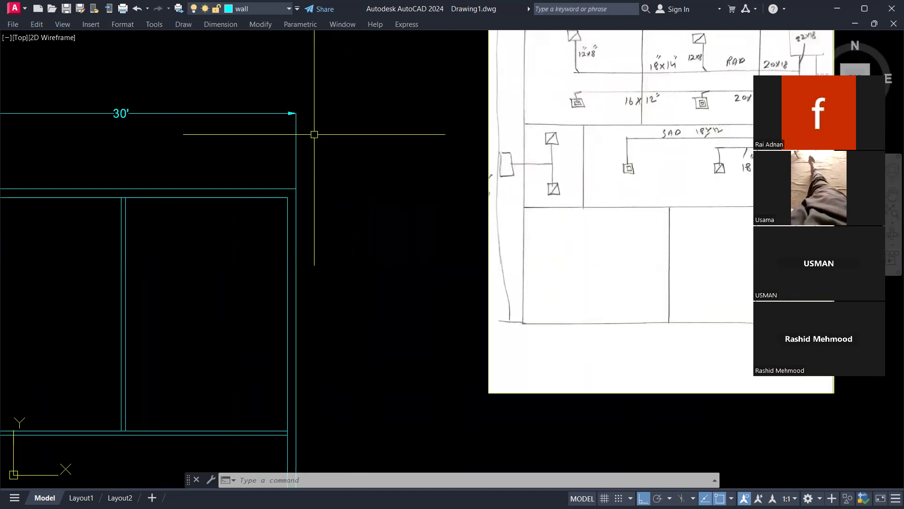
pyautogui.write('la')
pyautogui.press('Return')
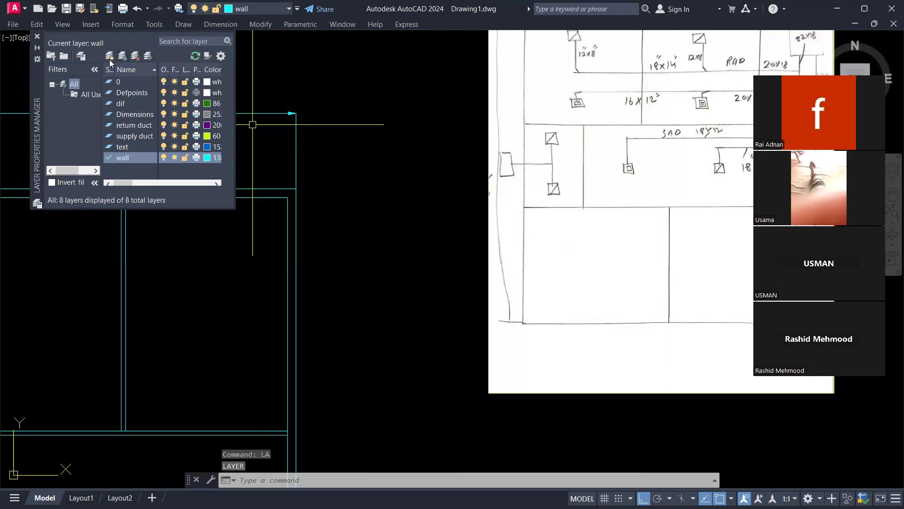
pyautogui.click(109, 57)
pyautogui.write('hvac unit')
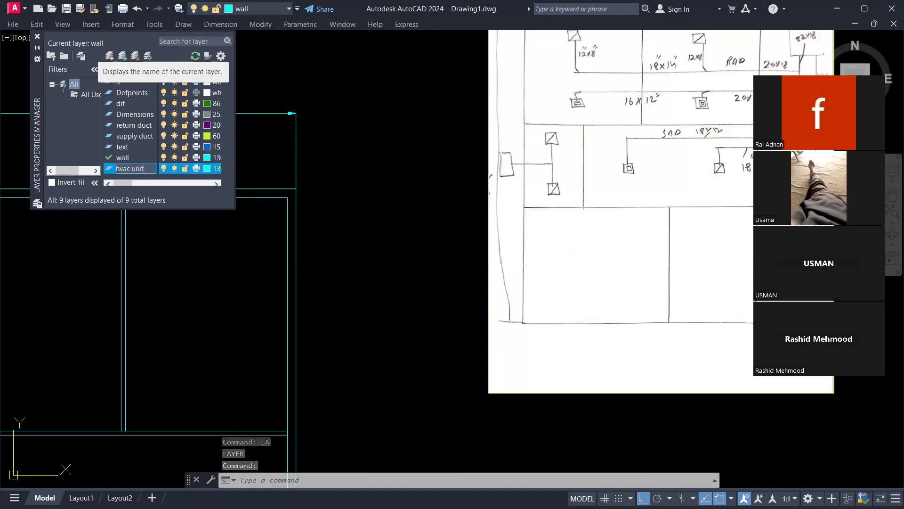
# Step: Set the hvac unit layer's colour to index 114 and make it the current layer
pyautogui.click(207, 169)
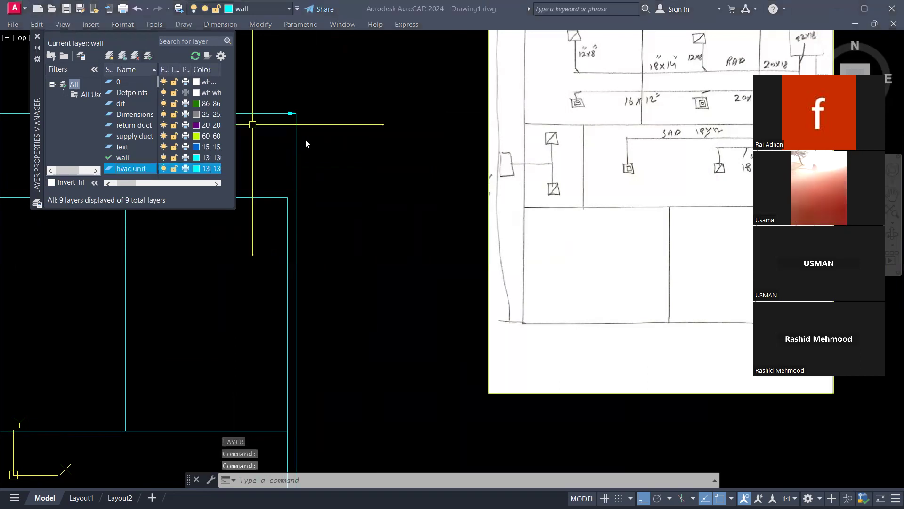
pyautogui.click(369, 160)
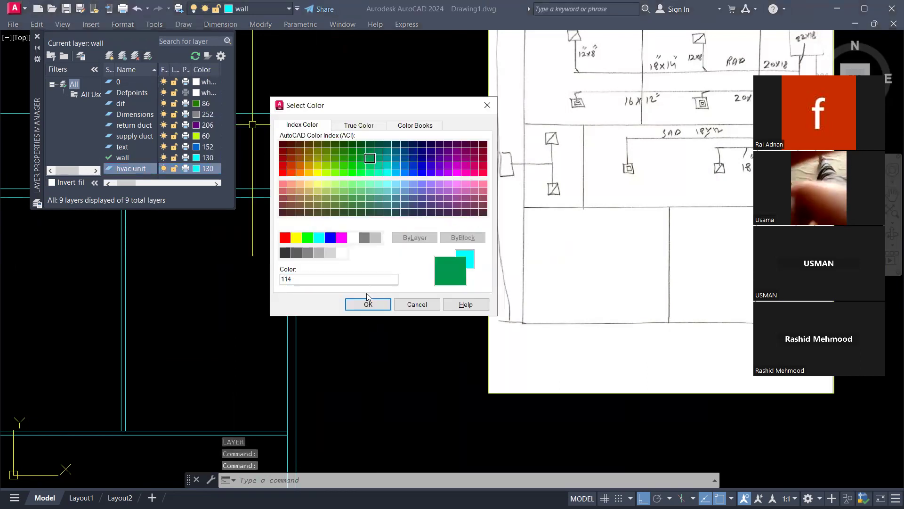
pyautogui.click(368, 304)
pyautogui.click(148, 59)
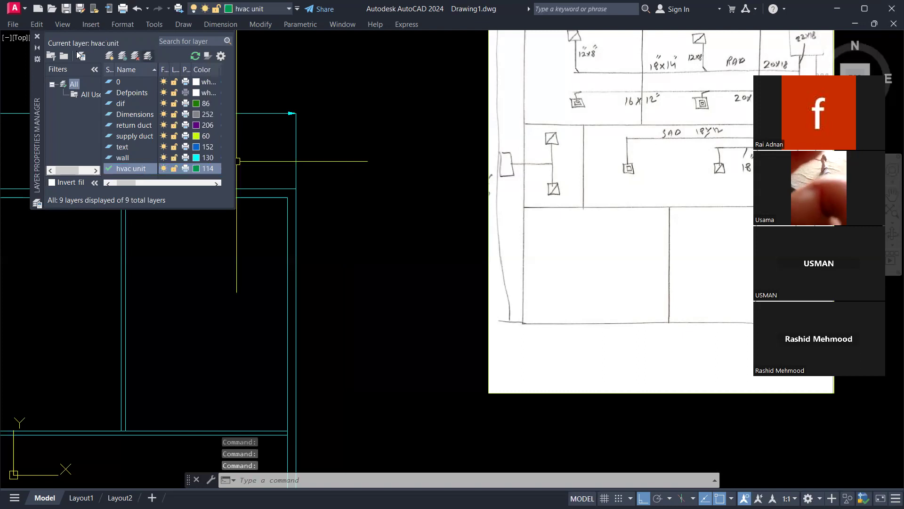
pyautogui.click(37, 36)
# Step: Draw a rectangle 6' long and 8' wide for the HVAC unit in the empty space below the sketch image
pyautogui.scroll(-5, 98, 66)
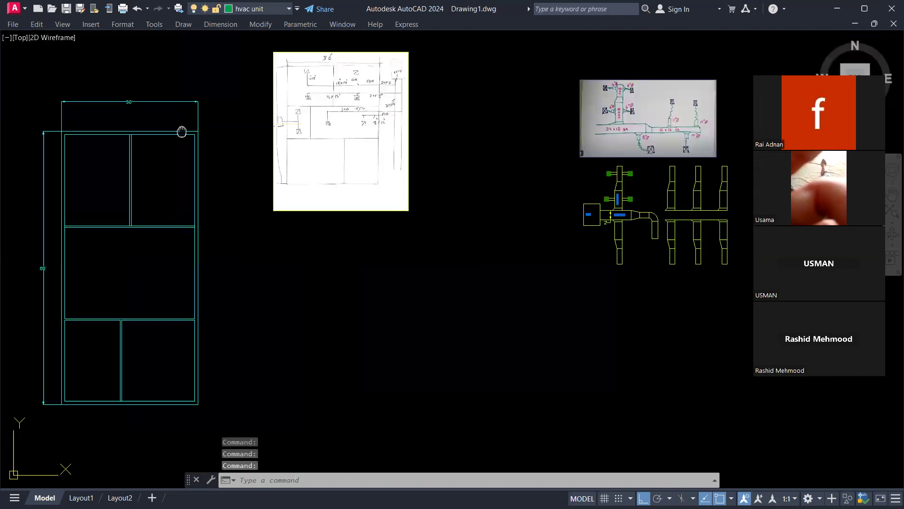
pyautogui.press('Escape')
pyautogui.press('Escape')
pyautogui.write('r')
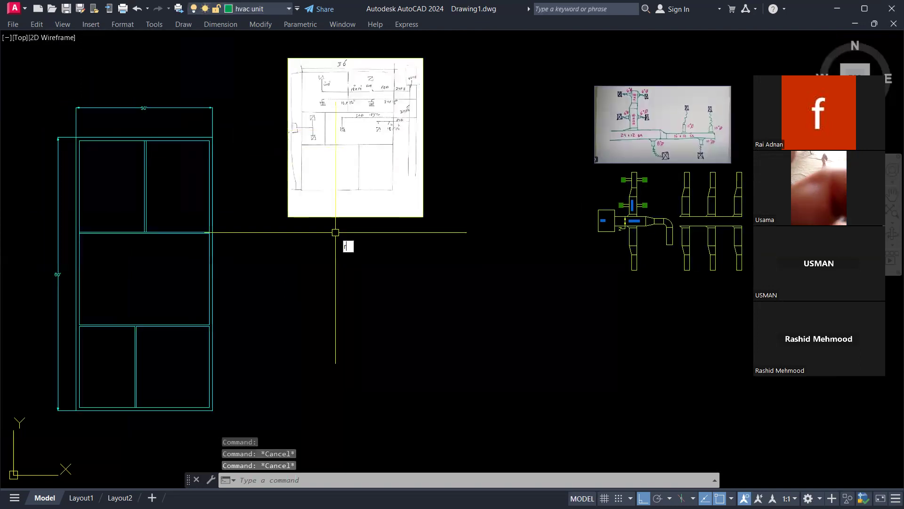
pyautogui.write('ec')
pyautogui.press('Return')
pyautogui.click(308, 265)
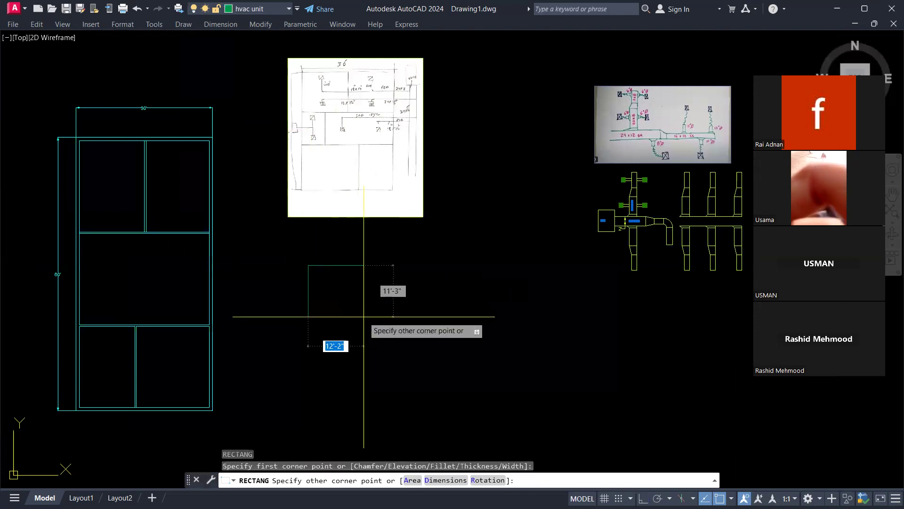
pyautogui.write('d')
pyautogui.press('Return')
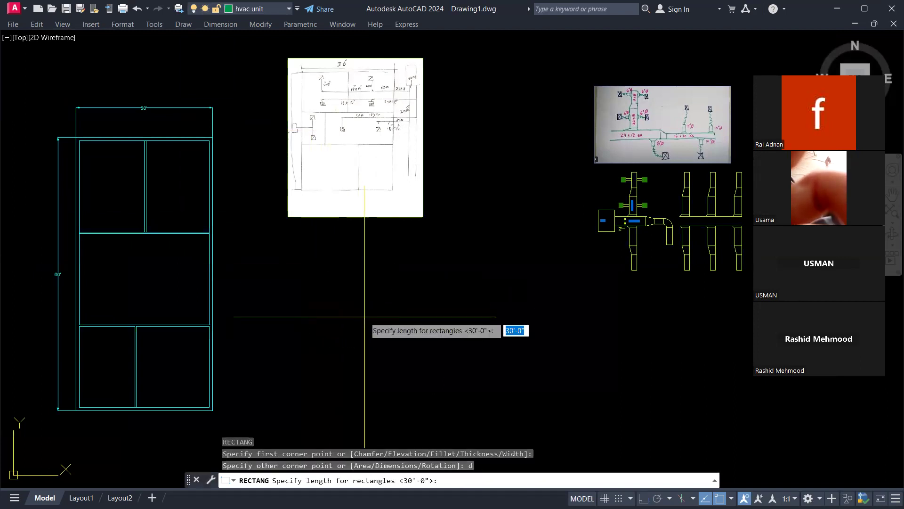
pyautogui.write("6'")
pyautogui.press('Return')
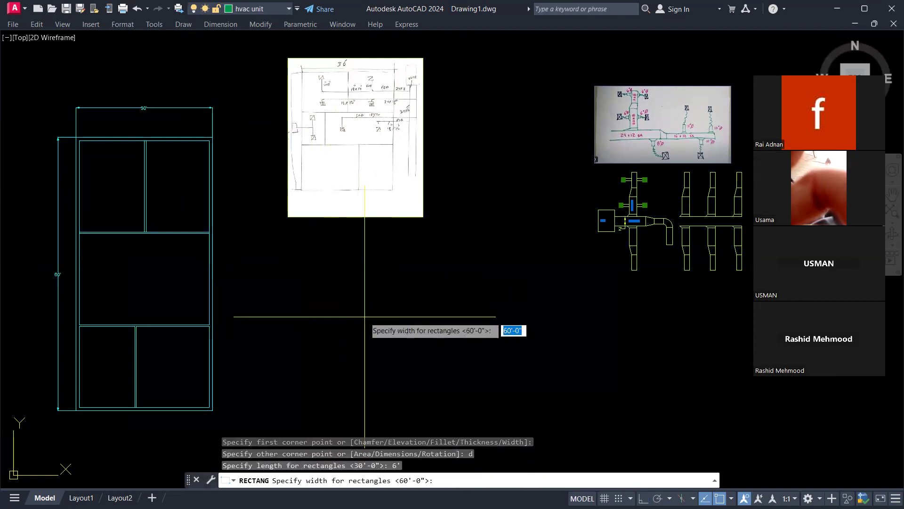
pyautogui.write("8'")
pyautogui.press('Return')
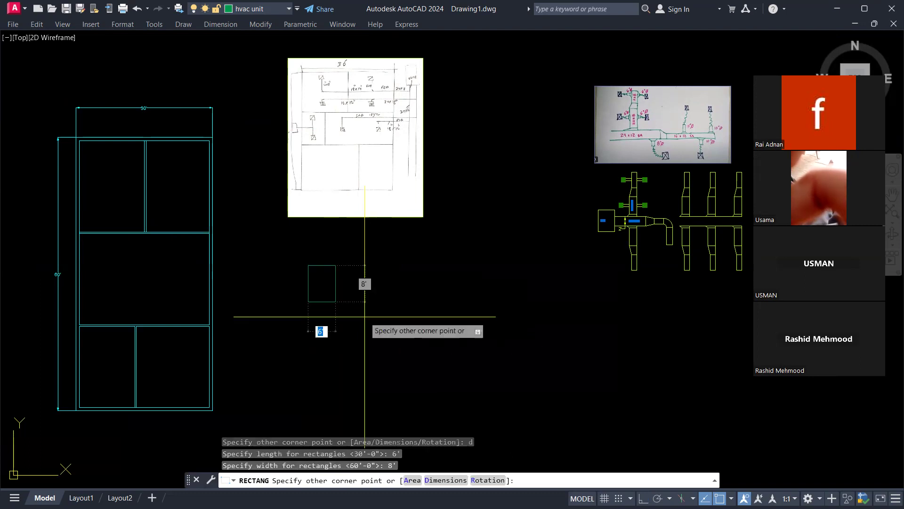
pyautogui.press('Escape')
pyautogui.press('F8')
pyautogui.scroll(4, 368, 248)
pyautogui.click(270, 330)
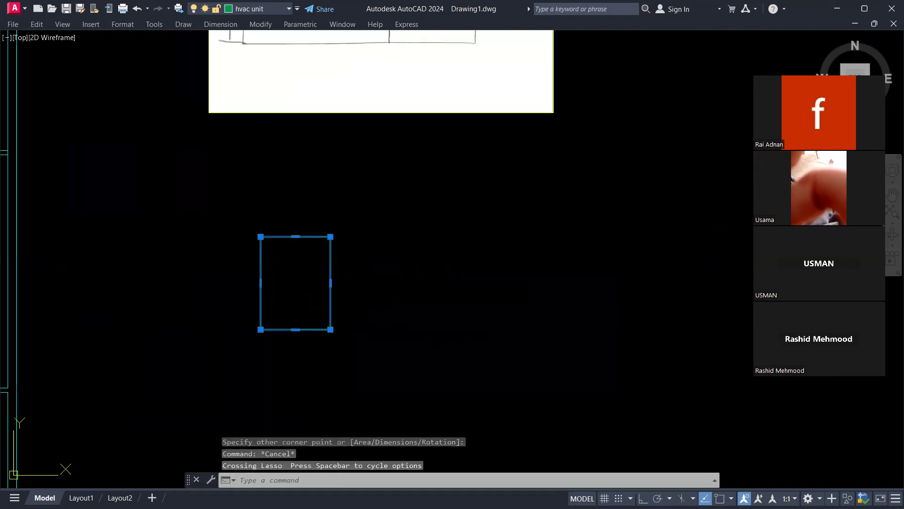
pyautogui.write('m')
pyautogui.press('Return')
pyautogui.press('Escape')
# Step: Move the HVAC unit rectangle by its lower-right corner to just outside the floor plan's upper-right corner, with Ortho off
pyautogui.press('Return')
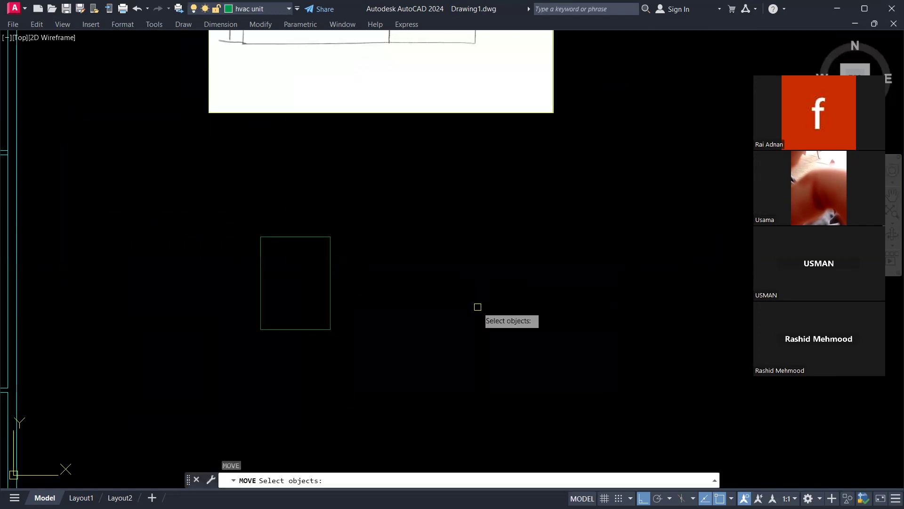
pyautogui.click(339, 234)
pyautogui.click(263, 298)
pyautogui.press('Return')
pyautogui.click(330, 330)
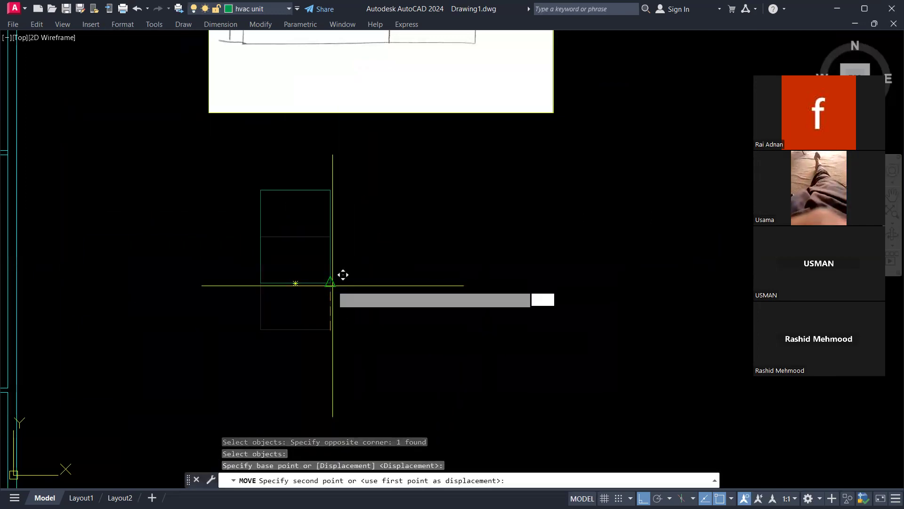
pyautogui.scroll(-3, 345, 302)
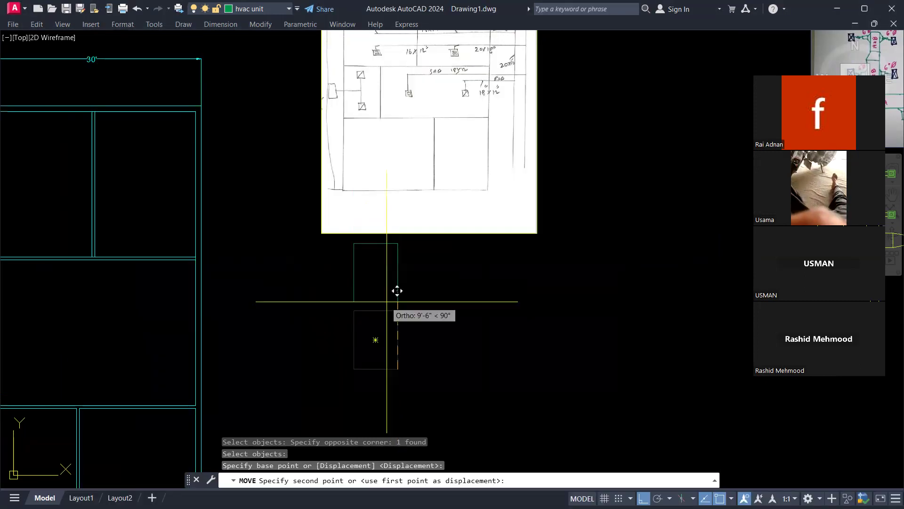
pyautogui.press('F8')
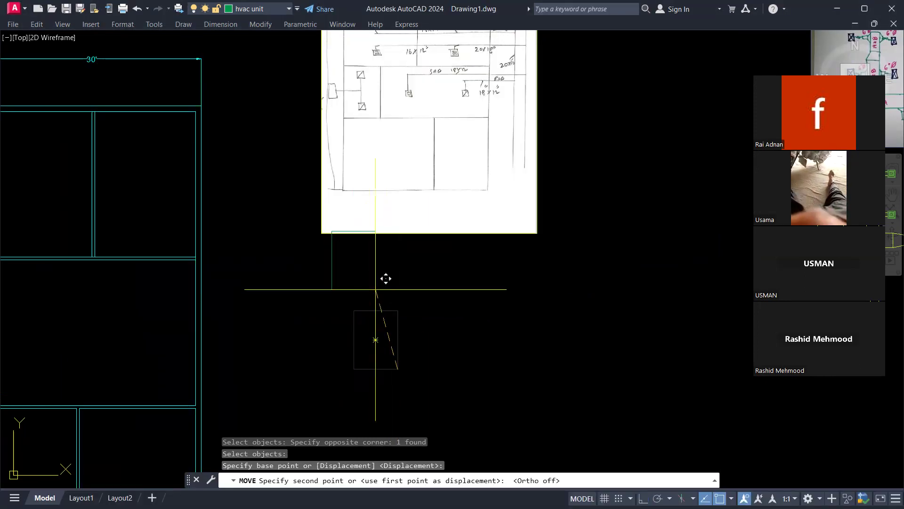
pyautogui.moveTo(319, 201); pyautogui.dragTo(381, 272, button='middle')
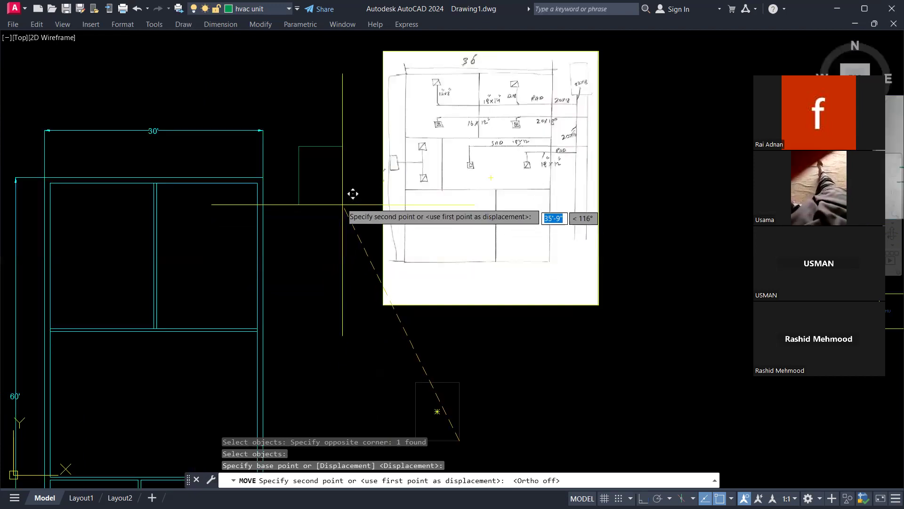
pyautogui.click(334, 184)
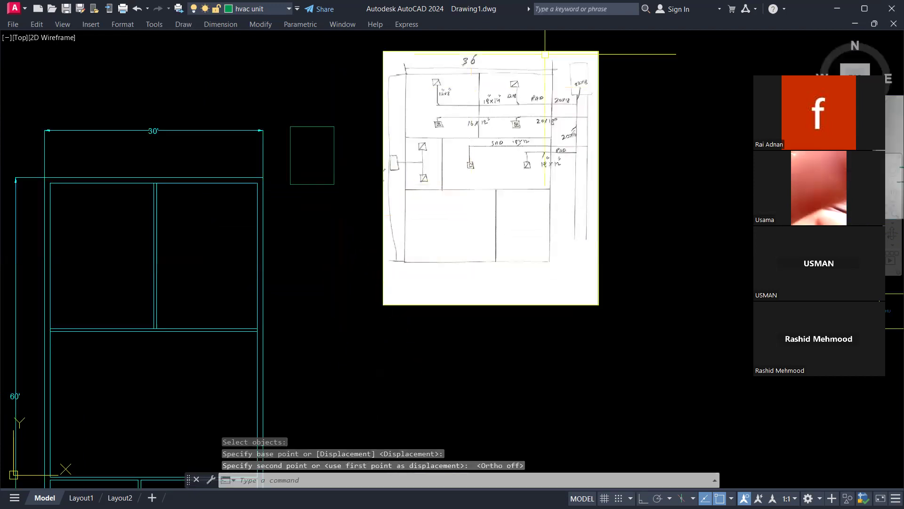
pyautogui.press('Escape')
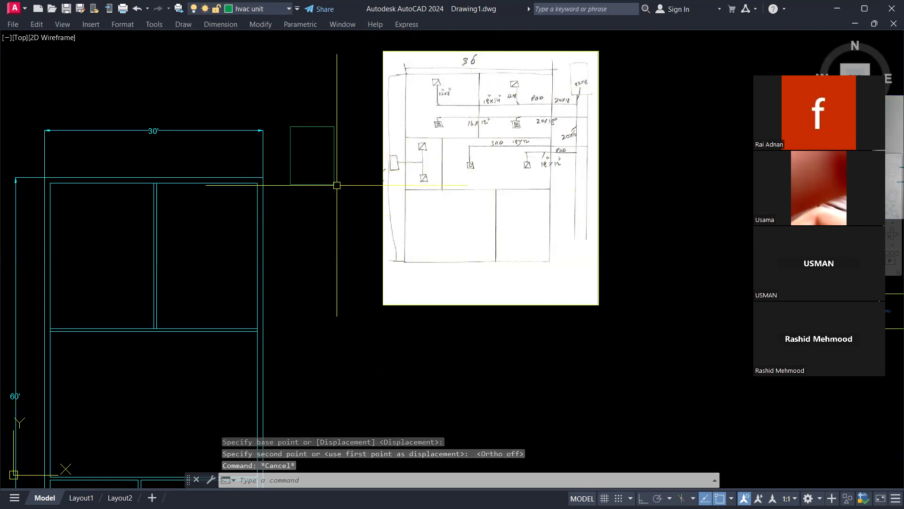
# Step: Add the multiline text "HVAC UNIT FCU" beside the upper-left corner of the HVAC unit rectangle
pyautogui.moveTo(313, 182); pyautogui.dragTo(352, 172, button='middle')
pyautogui.press('Escape')
pyautogui.scroll(4, 362, 150)
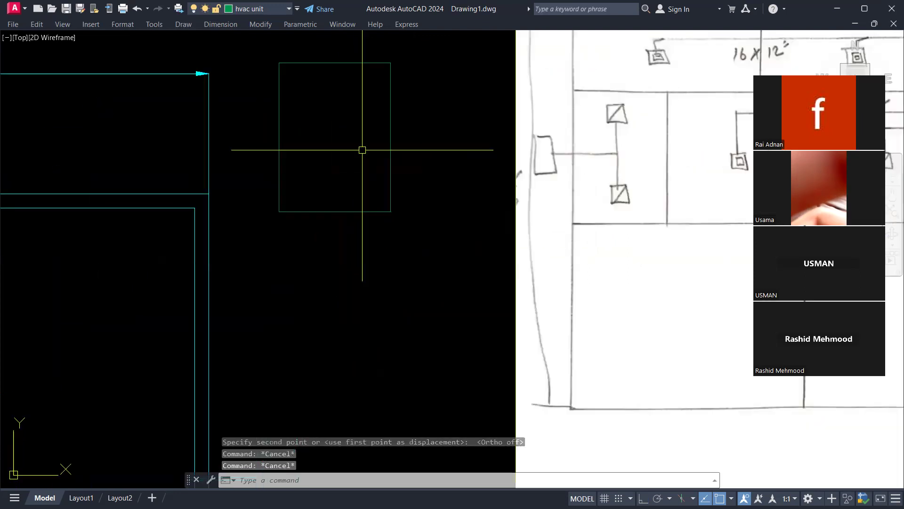
pyautogui.scroll(-6, 362, 150)
pyautogui.scroll(4, 300, 125)
pyautogui.moveTo(434, 166); pyautogui.dragTo(398, 160, button='middle')
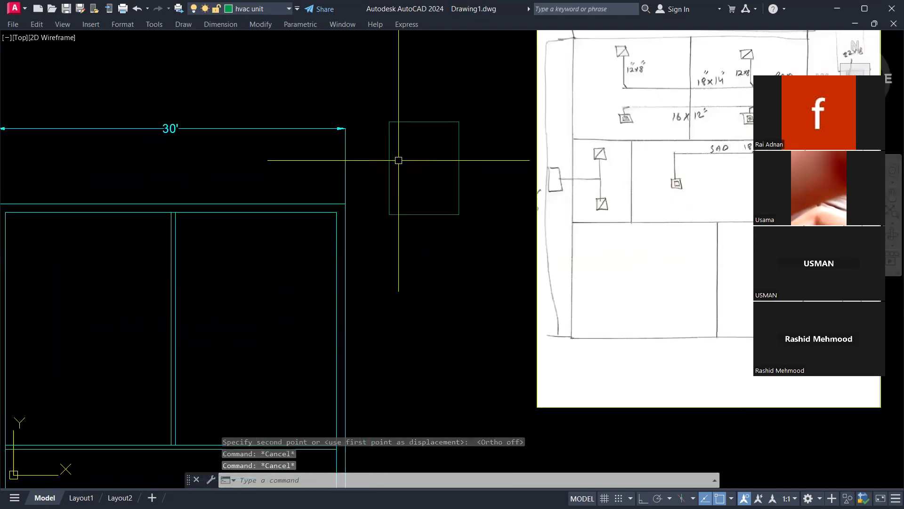
pyautogui.write('t')
pyautogui.press('Return')
pyautogui.click(328, 101)
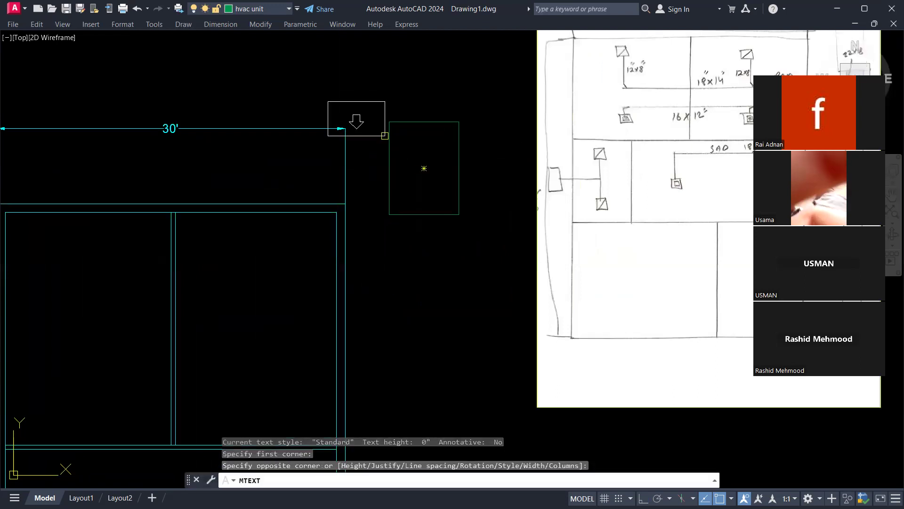
pyautogui.click(385, 135)
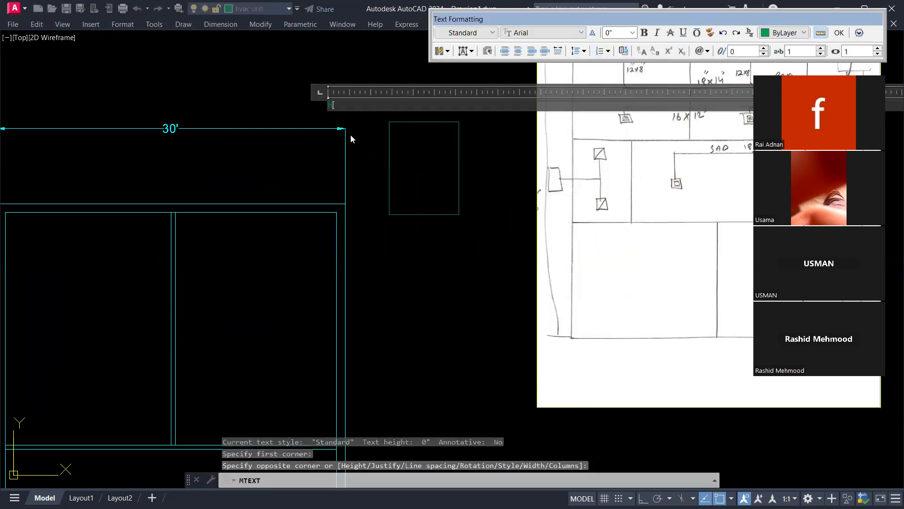
pyautogui.write('HVC')
pyautogui.press('BackSpace')
pyautogui.write('AC UU')
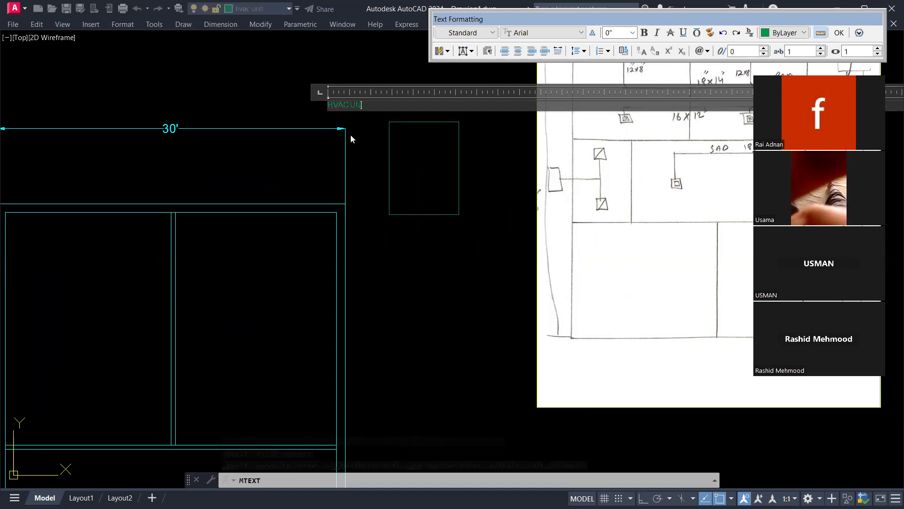
pyautogui.press('BackSpace')
pyautogui.write('NIT FCU')
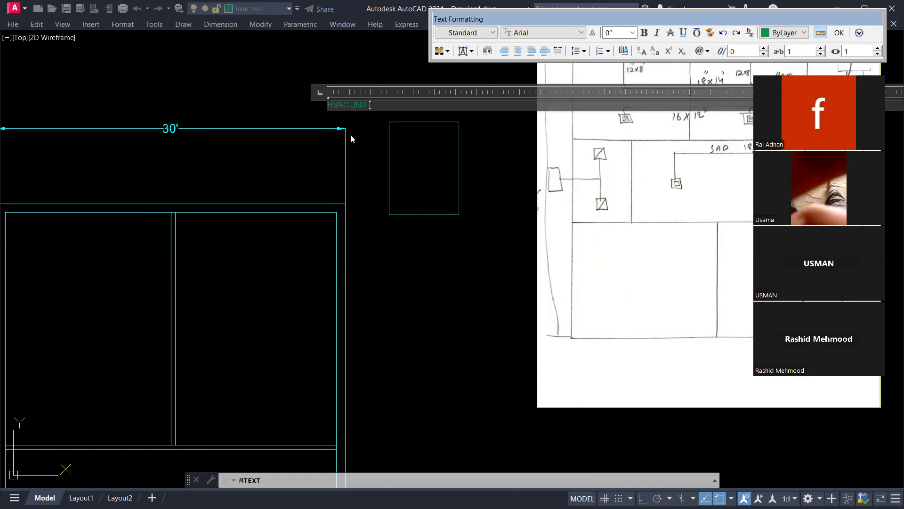
pyautogui.click(386, 117)
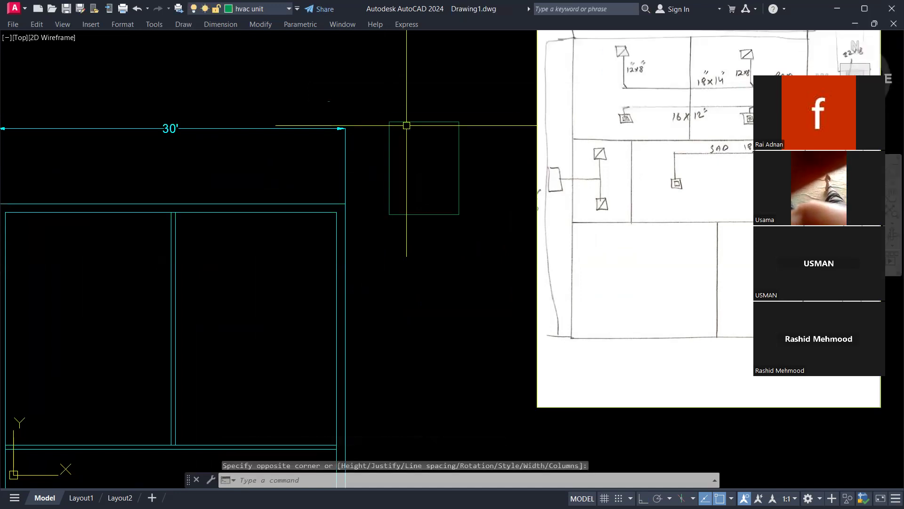
pyautogui.press('Escape')
# Step: Scale up the tiny HVAC UNIT FCU text so it sits at a readable size just above the HVAC unit rectangle
pyautogui.scroll(12, 329, 101)
pyautogui.press('Escape')
pyautogui.scroll(-6, 313, 122)
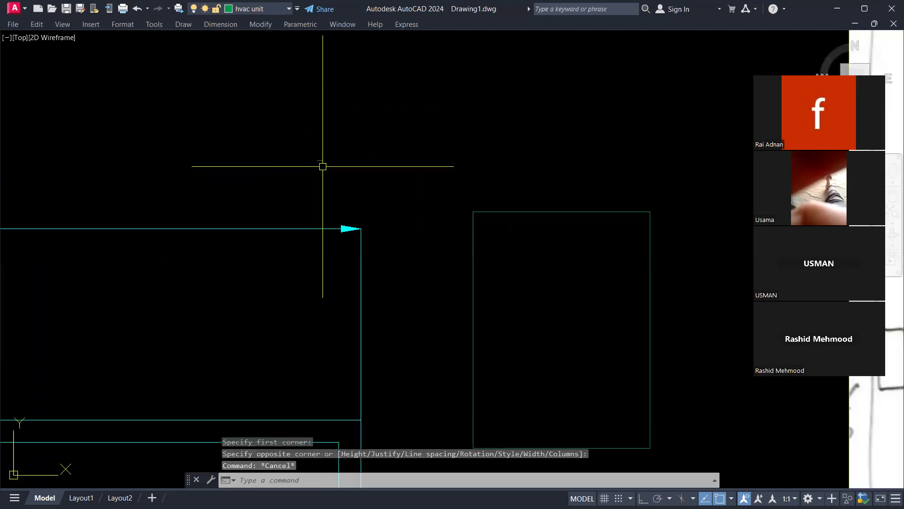
pyautogui.write('sc')
pyautogui.press('space')
pyautogui.scroll(3, 367, 147)
pyautogui.click(367, 142)
pyautogui.click(348, 148)
pyautogui.press('space')
pyautogui.click(349, 143)
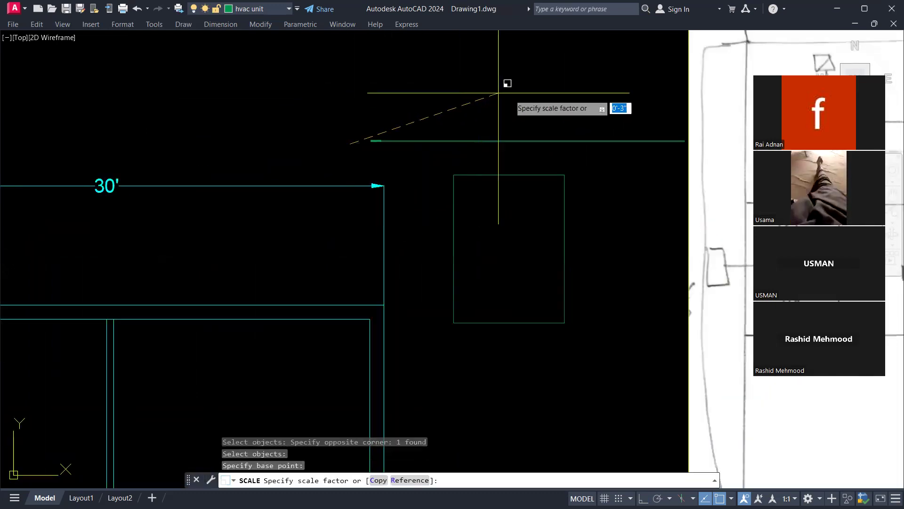
pyautogui.scroll(-2, 513, 132)
pyautogui.scroll(-2, 543, 141)
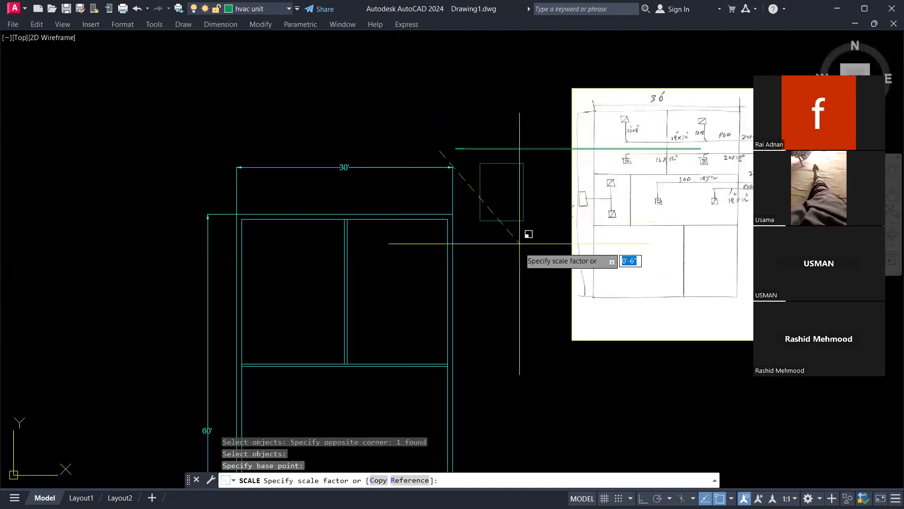
pyautogui.press('Escape')
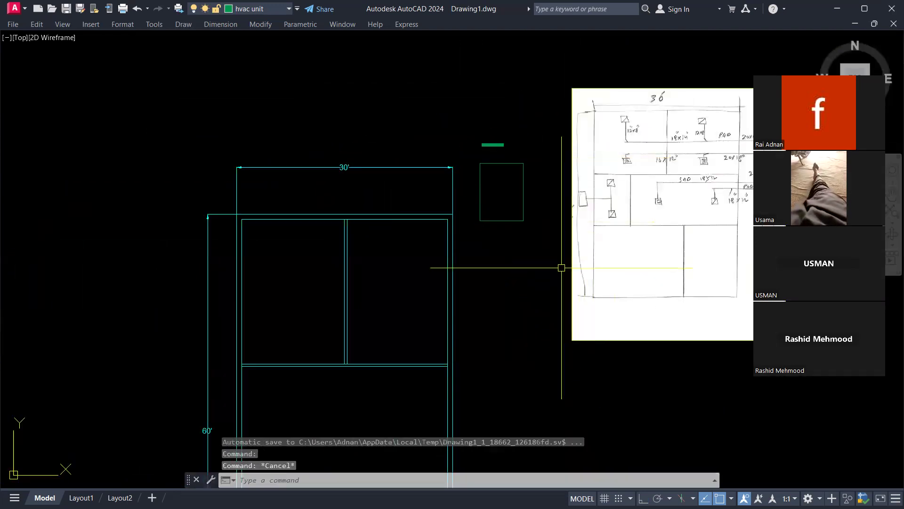
# Step: Copy the floor plan's overall 30' width dimension into the empty space above the plan
pyautogui.scroll(4, 485, 131)
pyautogui.scroll(-2, 461, 145)
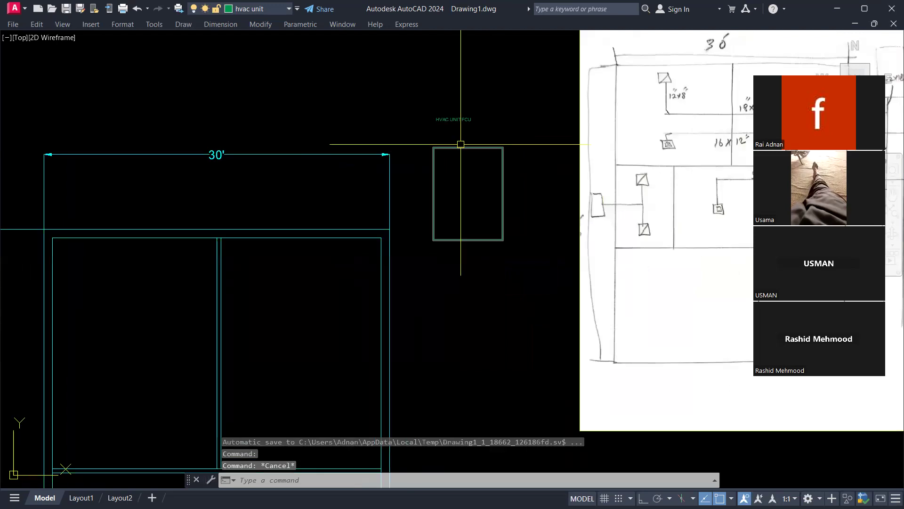
pyautogui.press('Escape')
pyautogui.click(282, 151)
pyautogui.click(155, 177)
pyautogui.write('CO')
pyautogui.press('Return')
pyautogui.click(217, 192)
pyautogui.moveTo(231, 113); pyautogui.dragTo(247, 189, button='middle')
pyautogui.press('Escape')
# Step: Explode the copied 30' dimension above the plan into separate objects
pyautogui.click(440, 105)
pyautogui.click(265, 157)
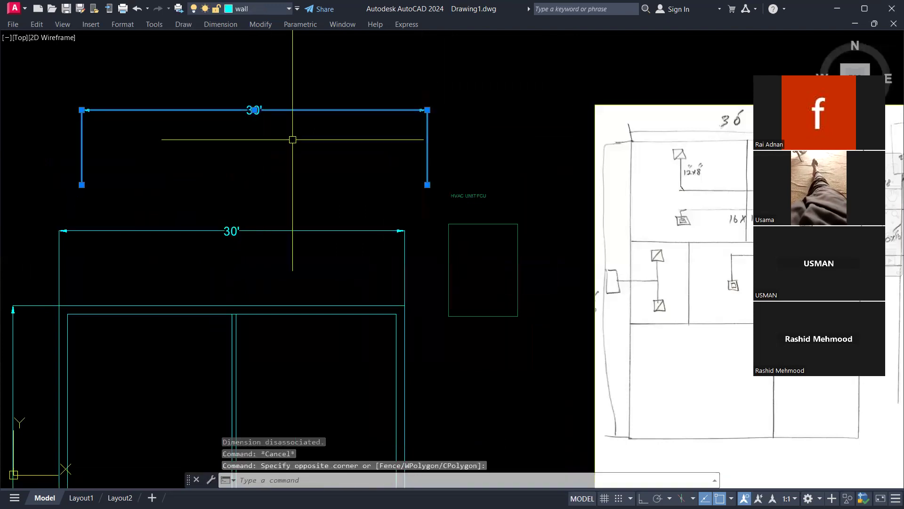
pyautogui.write('X')
pyautogui.press('Return')
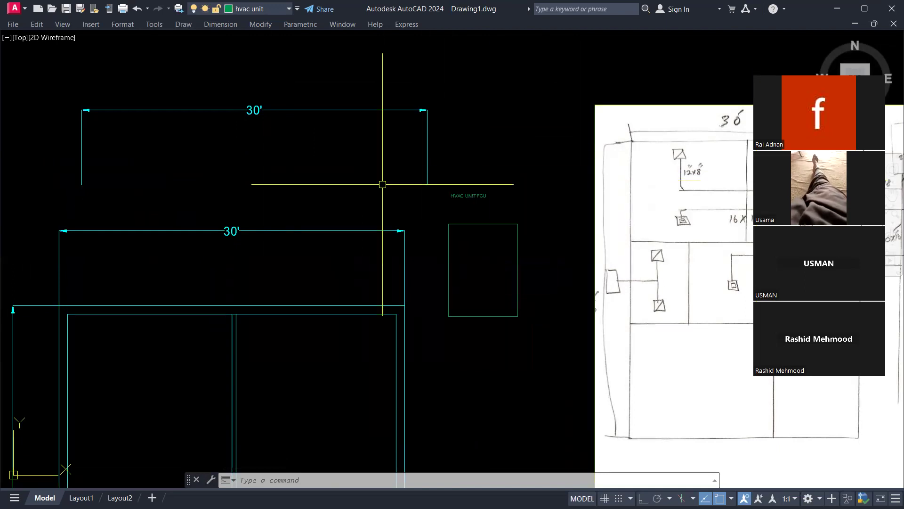
pyautogui.scroll(-4, 329, 123)
pyautogui.press('Escape')
pyautogui.scroll(2, 329, 122)
pyautogui.press('Escape')
pyautogui.click(311, 94)
pyautogui.click(264, 140)
pyautogui.press('Escape')
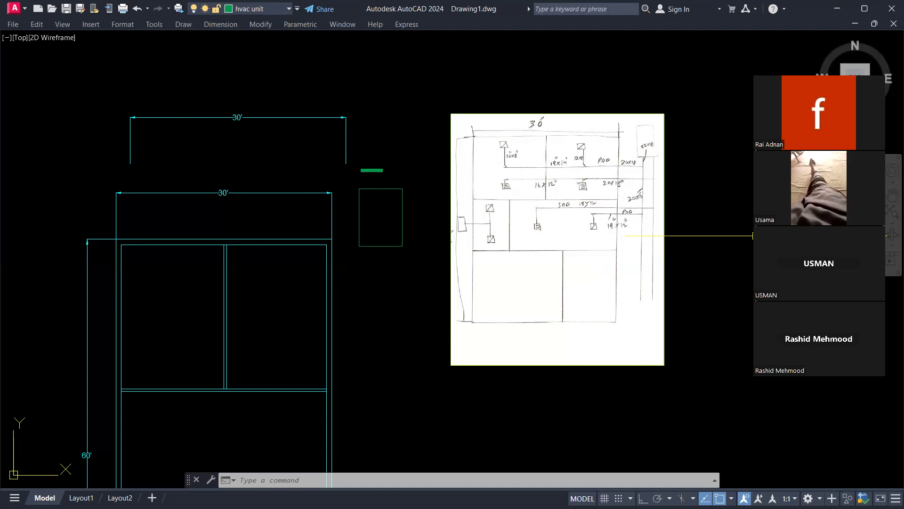
pyautogui.press('Escape')
pyautogui.press('Escape')
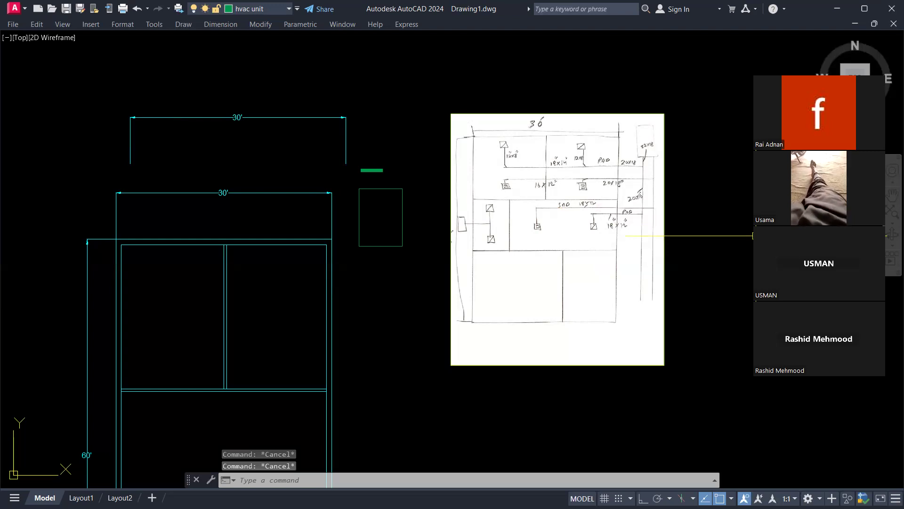
pyautogui.click(719, 170)
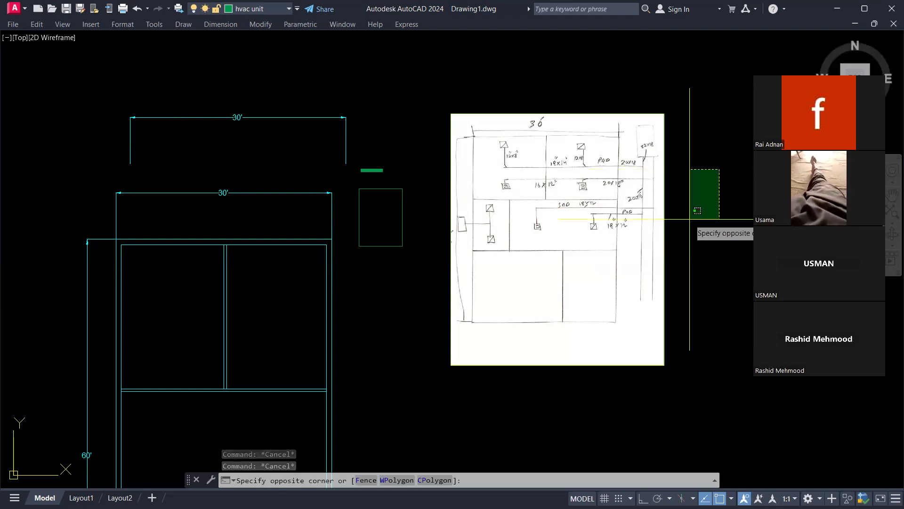
pyautogui.press('Escape')
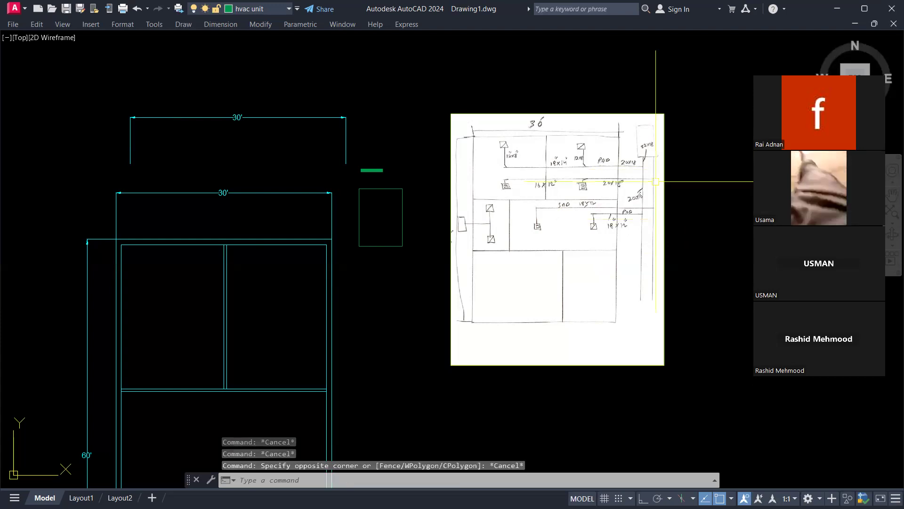
pyautogui.press('Escape')
pyautogui.click(283, 89)
pyautogui.click(255, 126)
pyautogui.press('Escape')
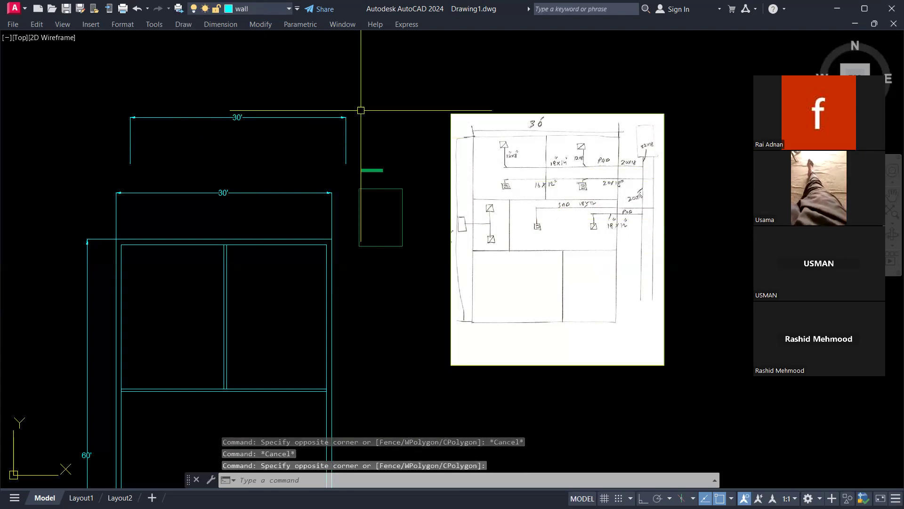
pyautogui.click(360, 110)
pyautogui.click(311, 150)
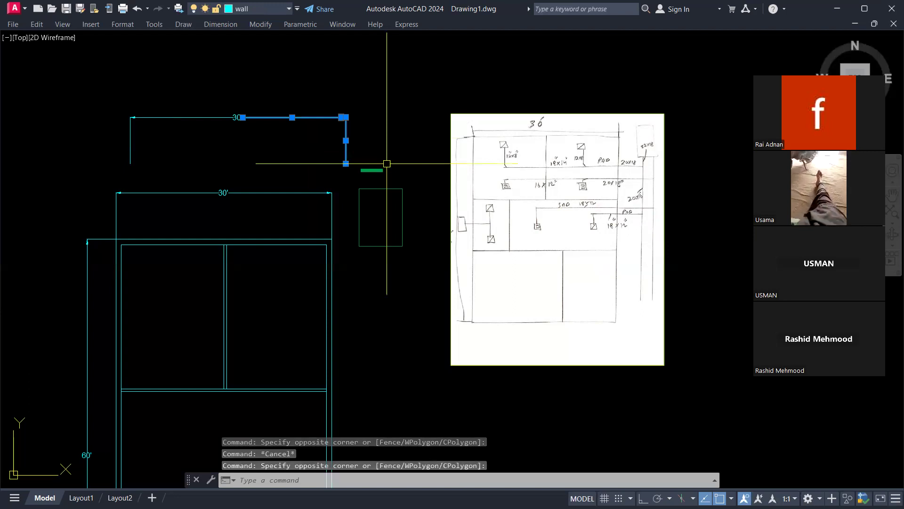
pyautogui.press('Escape')
# Step: Erase the exploded dimension's lines and arrowheads above the plan, leaving only its 30' text
pyautogui.click(362, 105)
pyautogui.click(331, 147)
pyautogui.write('e')
pyautogui.press('space')
pyautogui.click(204, 119)
pyautogui.click(166, 83)
pyautogui.click(97, 137)
pyautogui.write('e')
pyautogui.press('space')
pyautogui.press('Escape')
pyautogui.scroll(2, 226, 138)
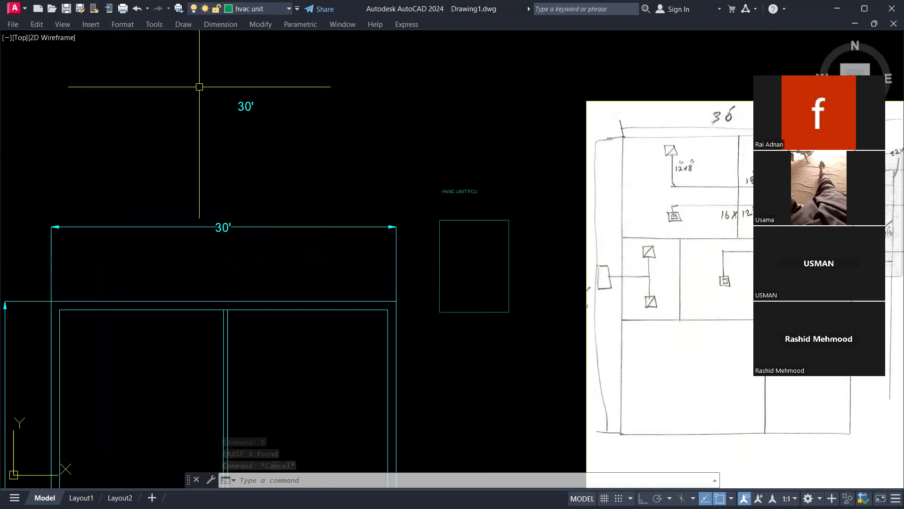
pyautogui.click(216, 228)
pyautogui.click(186, 254)
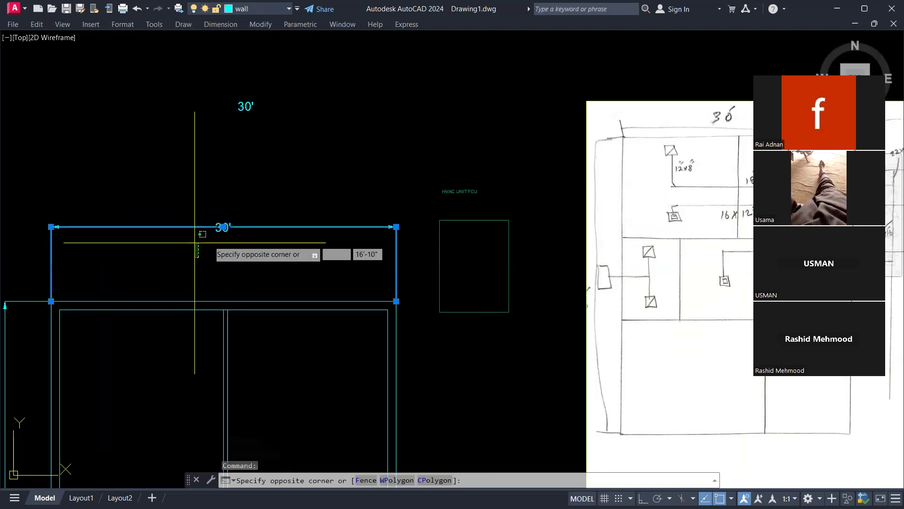
pyautogui.press('Escape')
pyautogui.click(273, 199)
pyautogui.click(226, 248)
pyautogui.press('Escape')
pyautogui.click(273, 196)
pyautogui.click(228, 247)
pyautogui.press('Escape')
# Step: Replace the wording of the loose 30' text above the plan with "HVAC Unit"
pyautogui.scroll(2, 267, 95)
pyautogui.click(256, 100)
pyautogui.click(228, 122)
pyautogui.doubleClick(228, 122)
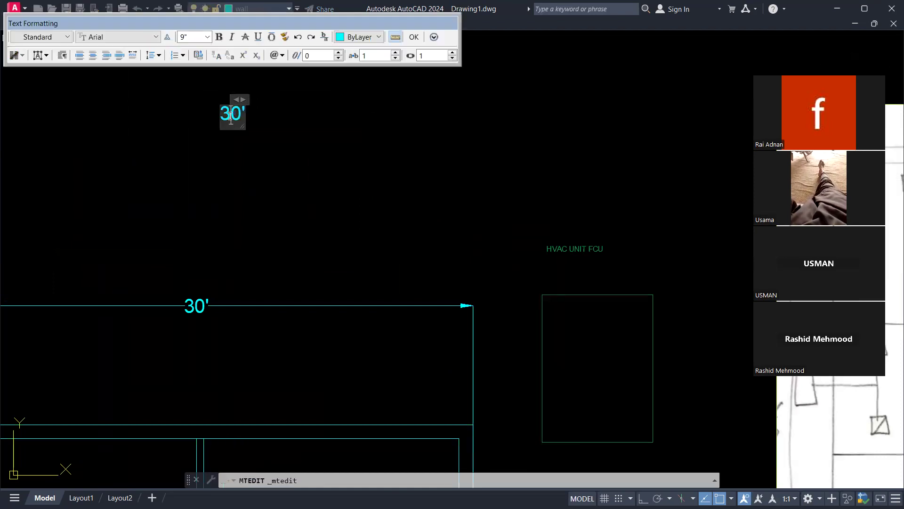
pyautogui.write('hvac')
pyautogui.press('BackSpace')
pyautogui.press('BackSpace')
pyautogui.press('BackSpace')
pyautogui.press('BackSpace')
pyautogui.write('HVAC')
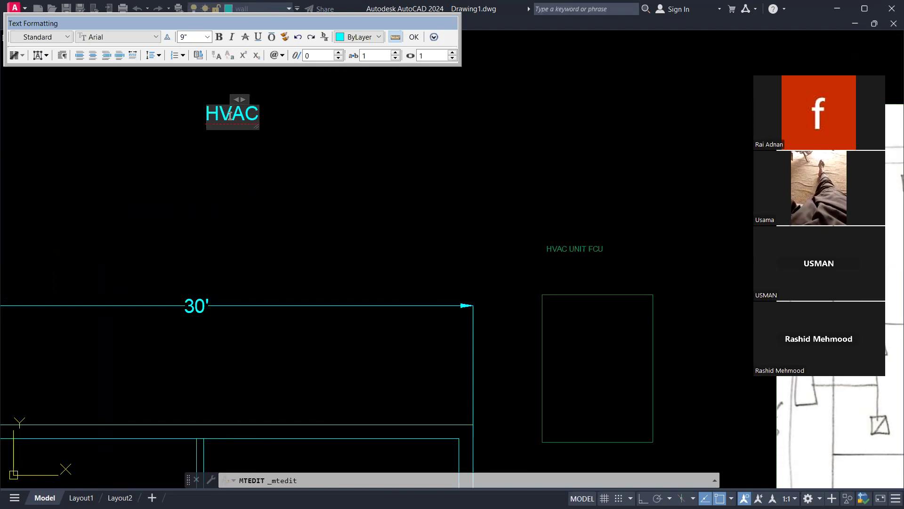
pyautogui.write(' uni')
pyautogui.press('BackSpace')
pyautogui.press('BackSpace')
pyautogui.press('BackSpace')
pyautogui.write('Unit')
pyautogui.click(276, 158)
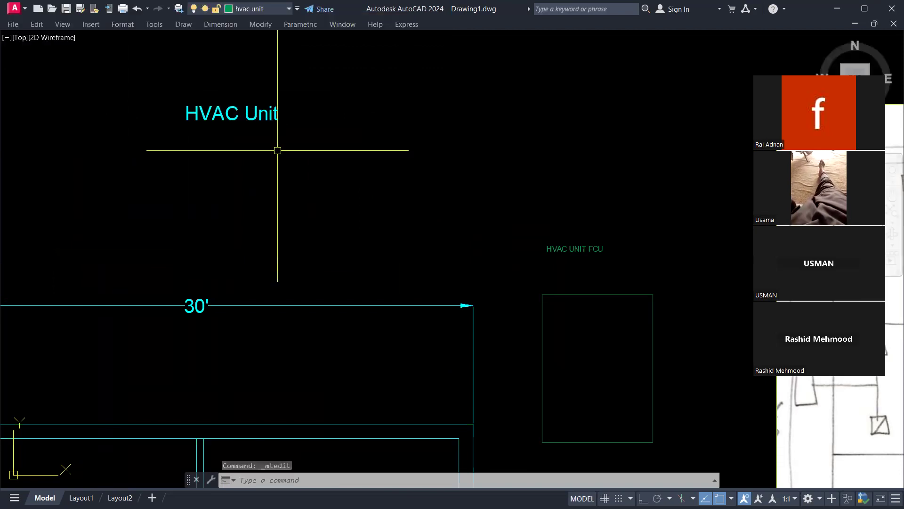
# Step: Move the HVAC Unit text inside the HVAC unit rectangle, centred across its upper half
pyautogui.click(303, 96)
pyautogui.click(188, 142)
pyautogui.write('m')
pyautogui.press('Return')
pyautogui.click(230, 156)
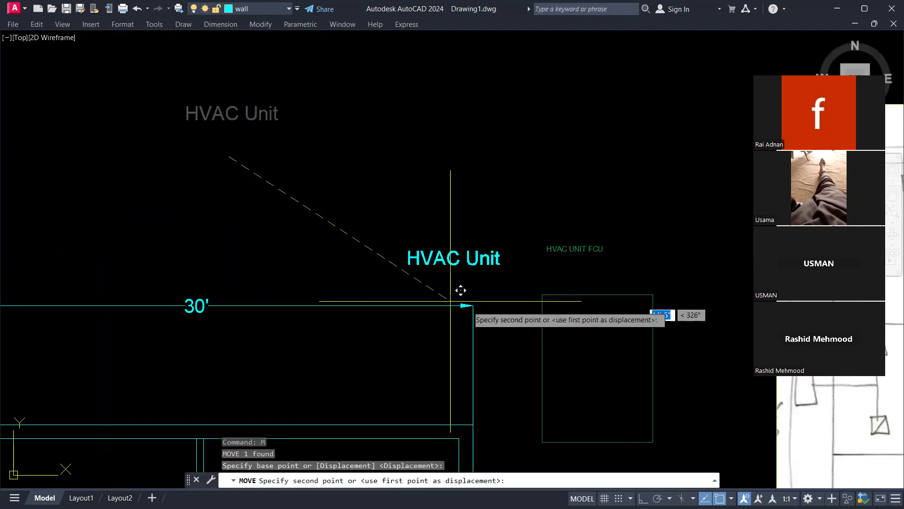
pyautogui.moveTo(547, 338); pyautogui.dragTo(465, 214, button='middle')
pyautogui.press('Escape')
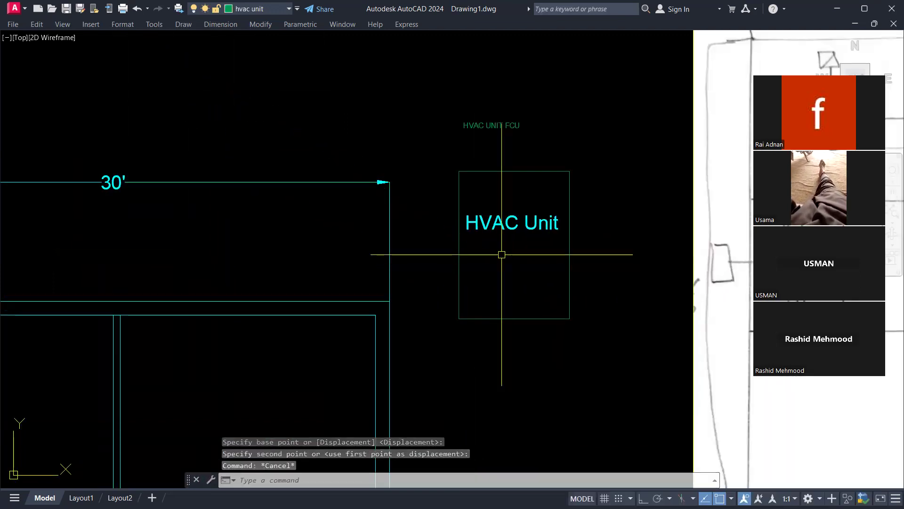
# Step: Copy the HVAC Unit label from the rectangle to the empty space above the floor plan's 30' dimension
pyautogui.scroll(-5, 504, 257)
pyautogui.moveTo(474, 254); pyautogui.dragTo(361, 249, button='middle')
pyautogui.scroll(4, 627, 149)
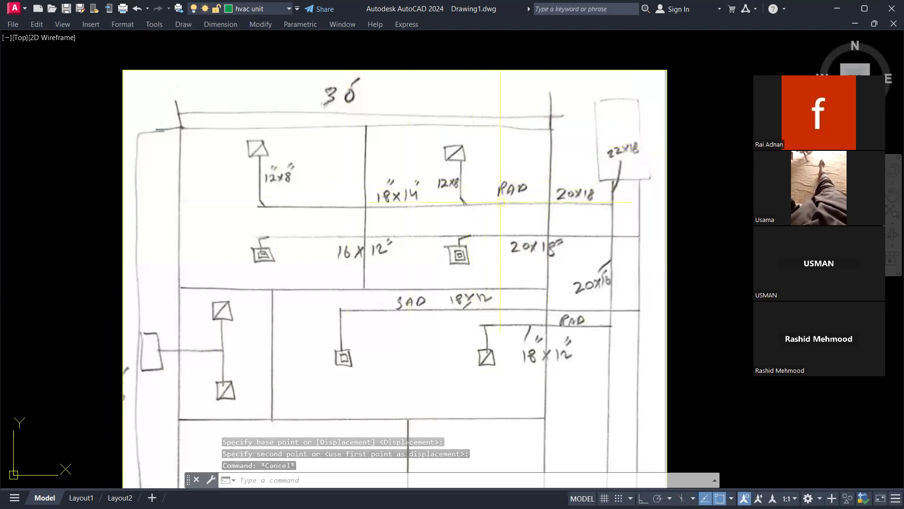
pyautogui.scroll(-6, 506, 188)
pyautogui.scroll(4, 372, 202)
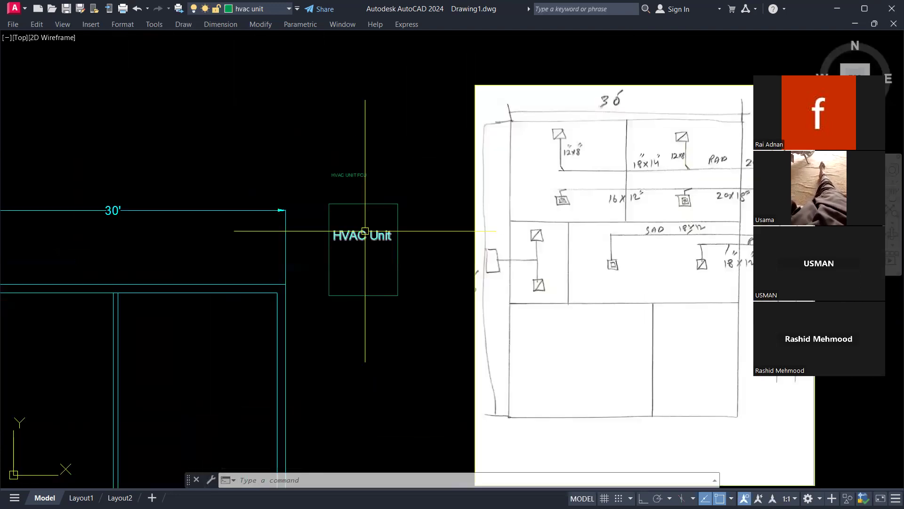
pyautogui.click(363, 231)
pyautogui.write('co')
pyautogui.press('Return')
pyautogui.click(370, 227)
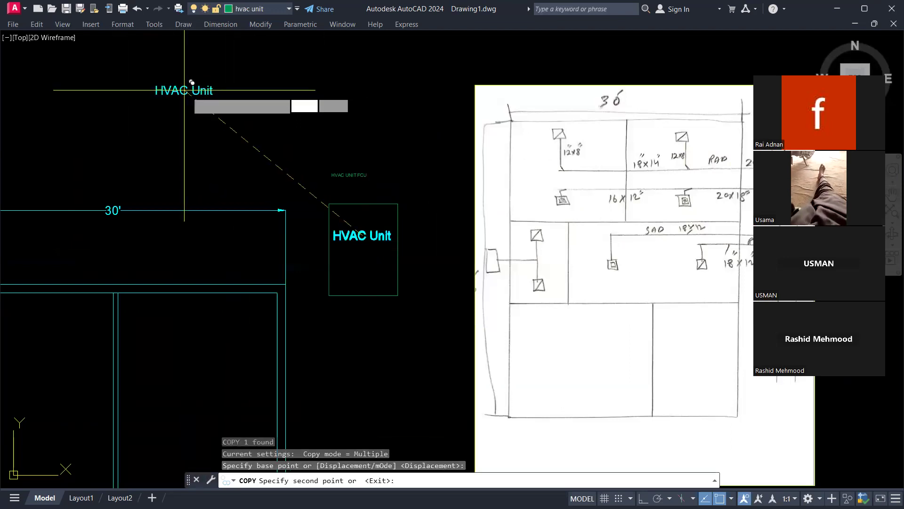
pyautogui.click(184, 90)
pyautogui.press('Escape')
# Step: Clear the HVAC Unit wording from the copied label above the plan and close the text editor
pyautogui.doubleClick(185, 90)
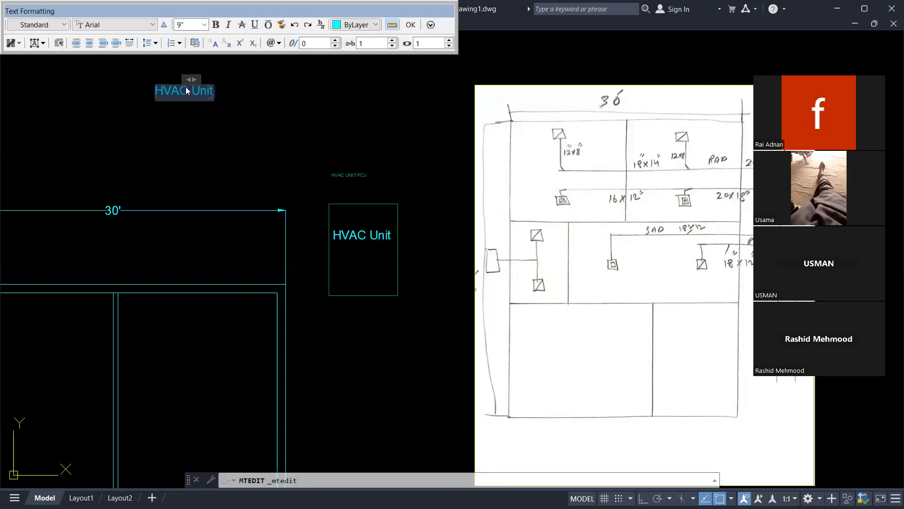
pyautogui.write('r')
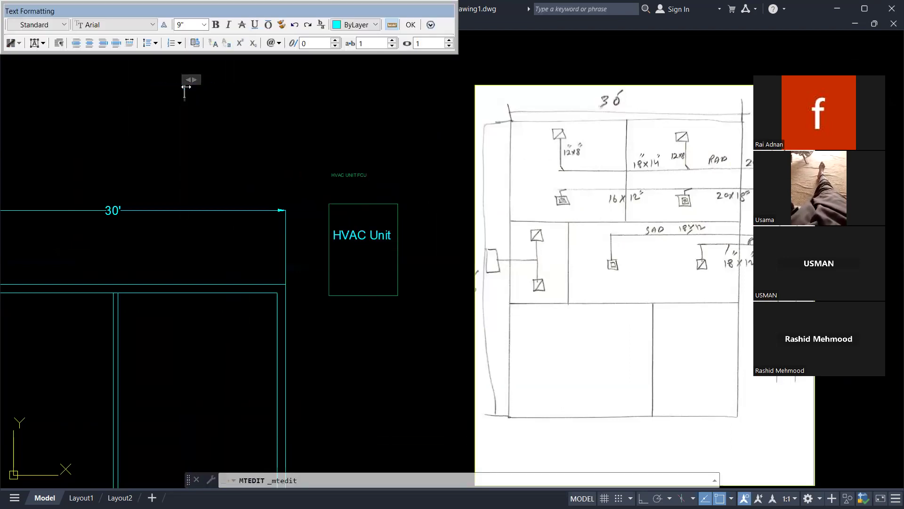
pyautogui.click(282, 147)
pyautogui.press('Escape')
pyautogui.moveTo(721, 190)
pyautogui.mouseDown(button='middle')
pyautogui.moveTo(645, 191)
pyautogui.moveTo(555, 176)
pyautogui.mouseUp(button='middle')
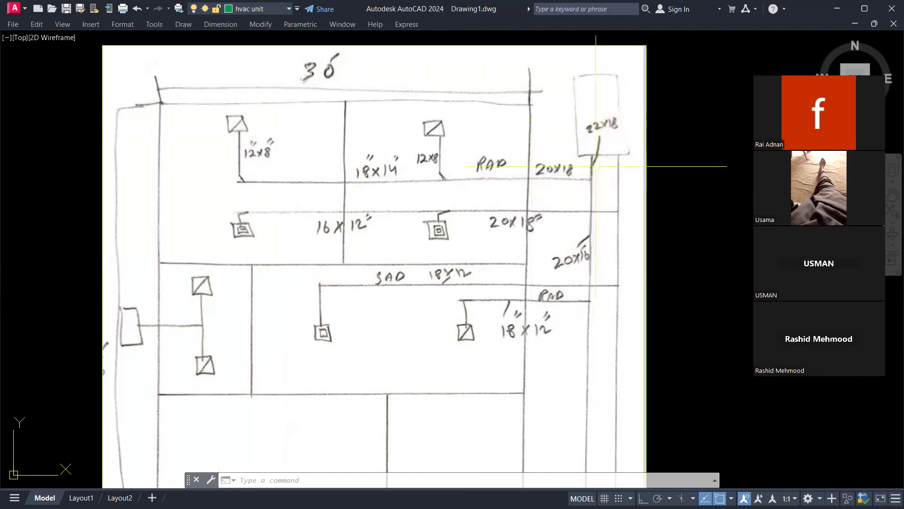
pyautogui.scroll(2, 578, 161)
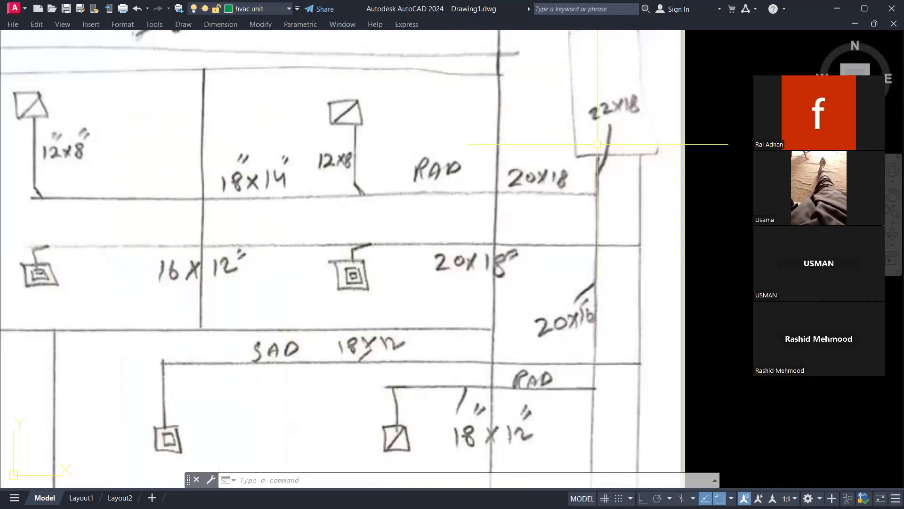
pyautogui.scroll(-2, 516, 148)
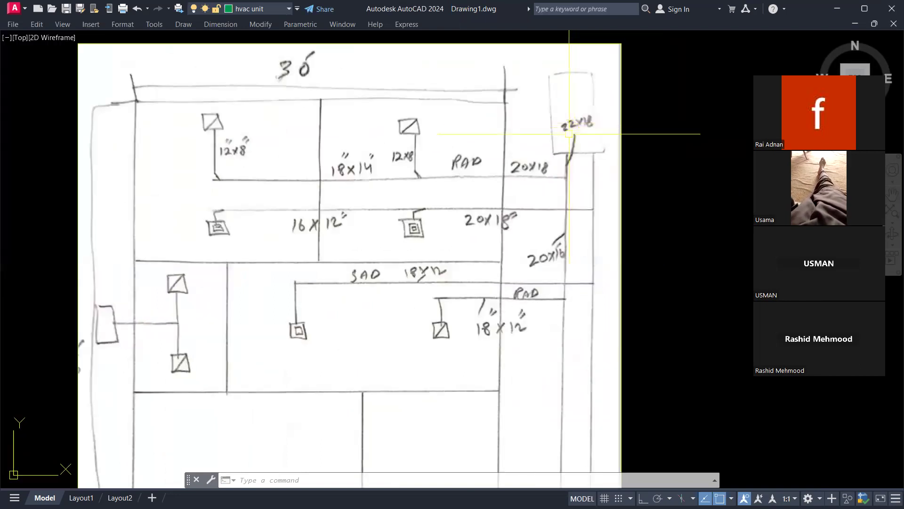
# Step: Examine the hand-drawn sketch for the duct sizes, duct runs and diffuser symbols, comparing it with the floor plan
pyautogui.scroll(2, 570, 133)
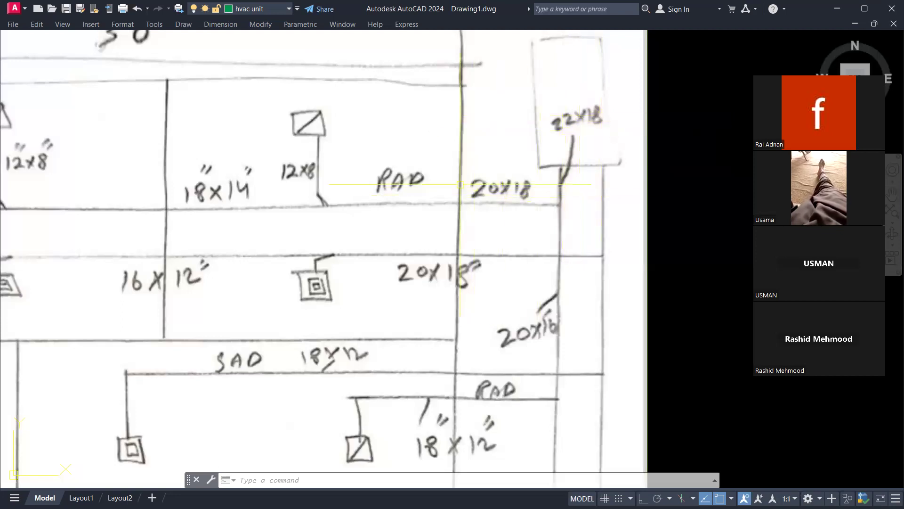
pyautogui.scroll(2, 358, 212)
pyautogui.scroll(-2, 423, 208)
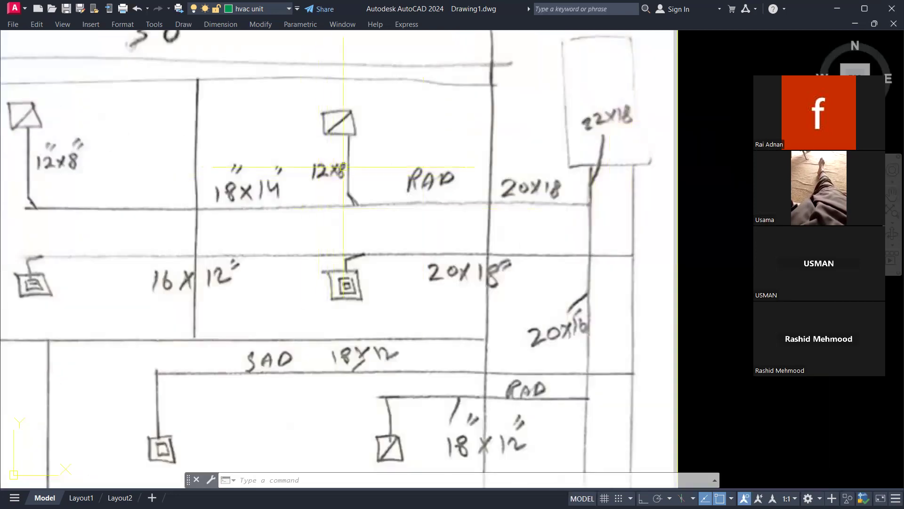
pyautogui.moveTo(319, 211); pyautogui.dragTo(365, 205, button='middle')
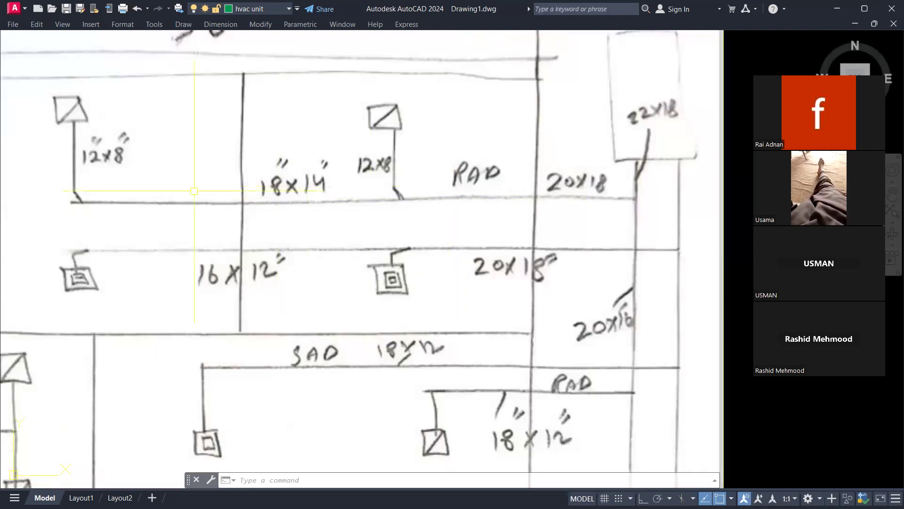
pyautogui.moveTo(121, 183); pyautogui.dragTo(158, 180, button='middle')
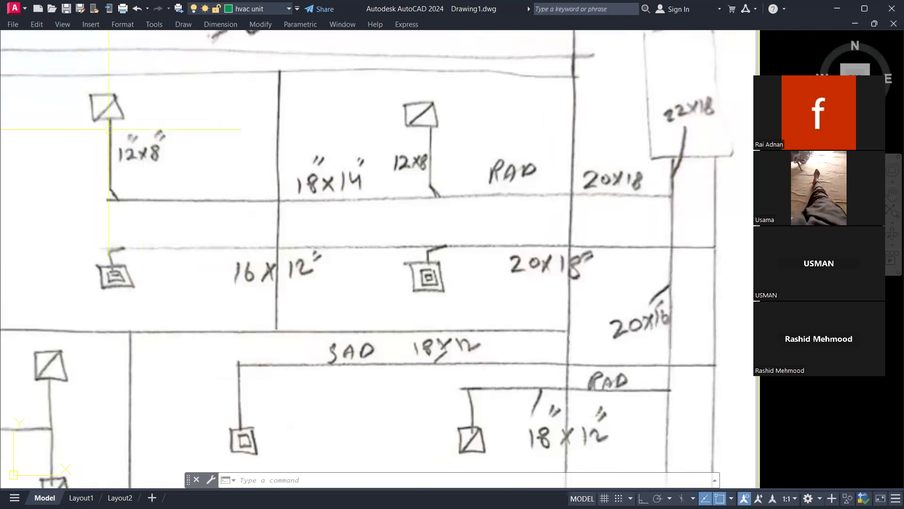
pyautogui.scroll(-4, 223, 150)
pyautogui.moveTo(287, 177); pyautogui.dragTo(362, 195, button='middle')
pyautogui.moveTo(312, 181); pyautogui.dragTo(493, 182, button='middle')
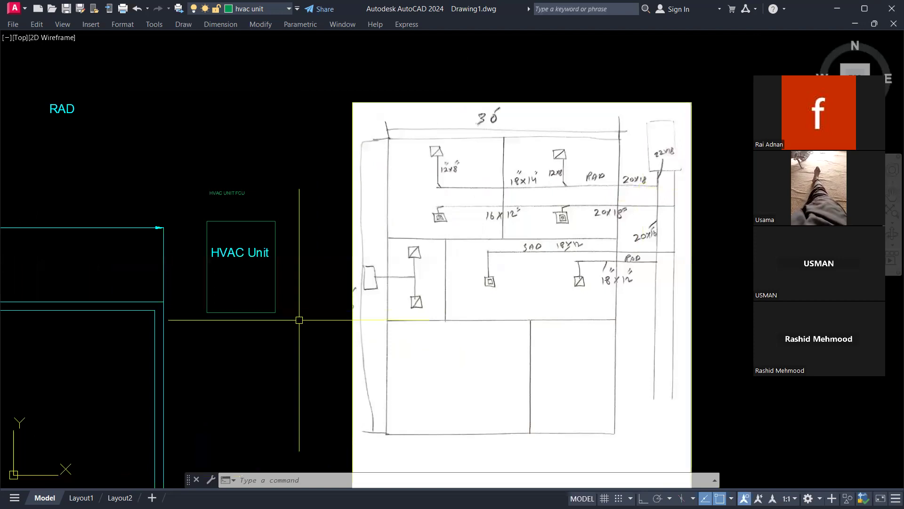
pyautogui.scroll(-2, 263, 319)
pyautogui.moveTo(262, 319); pyautogui.dragTo(351, 255, button='middle')
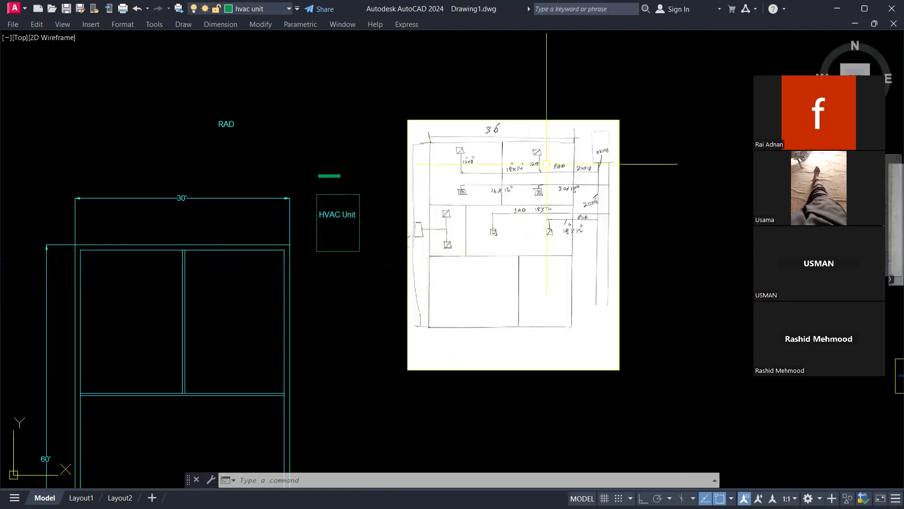
pyautogui.scroll(4, 539, 152)
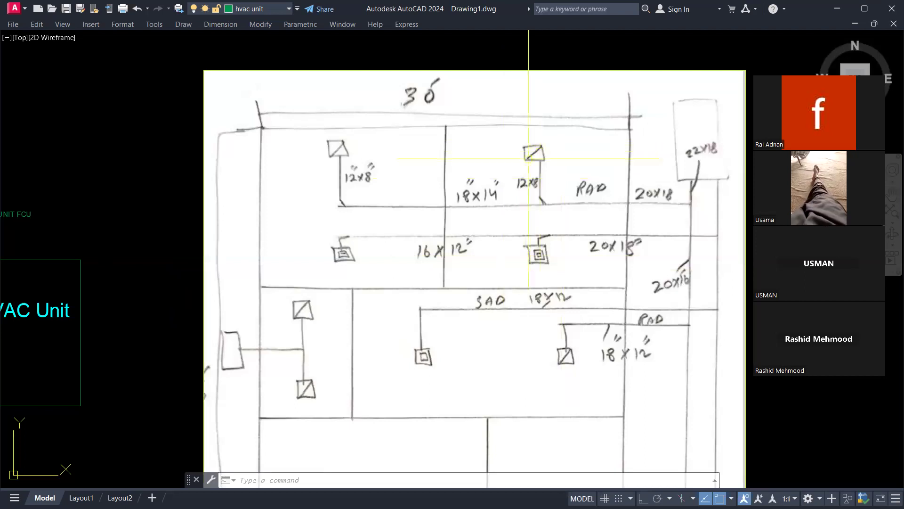
pyautogui.scroll(-4, 272, 202)
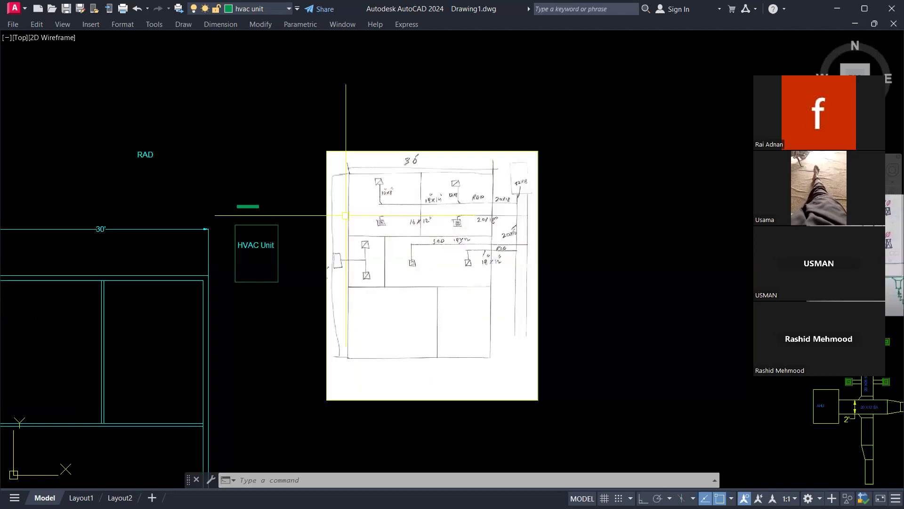
# Step: Draw a 12 by 12 inch rectangle in the empty space between the RAD text and the HVAC unit
pyautogui.press('Escape')
pyautogui.press('Escape')
pyautogui.press('Escape')
pyautogui.write('RE')
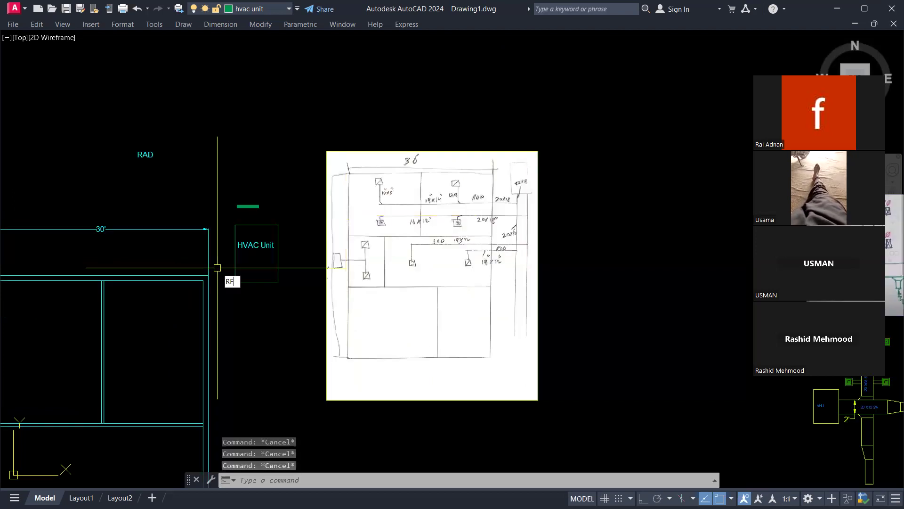
pyautogui.write('C')
pyautogui.press('Return')
pyautogui.click(218, 159)
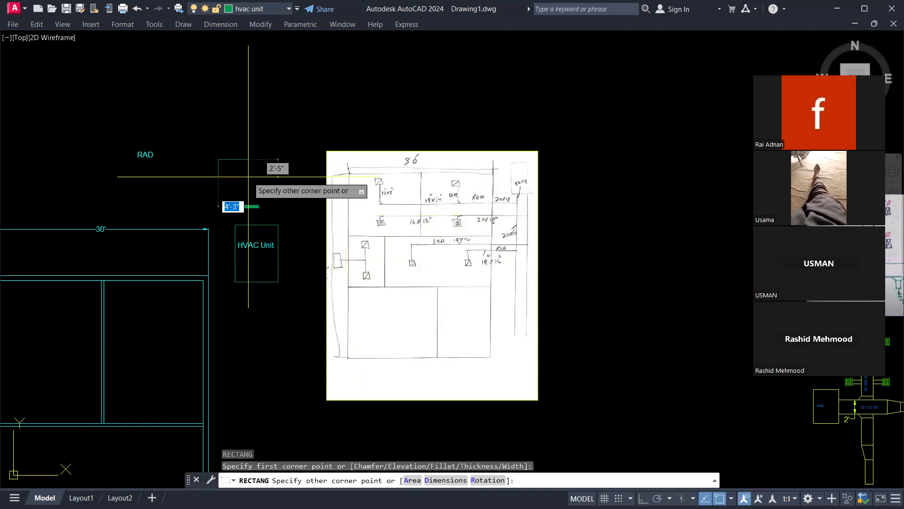
pyautogui.write('D')
pyautogui.press('Return')
pyautogui.write('12')
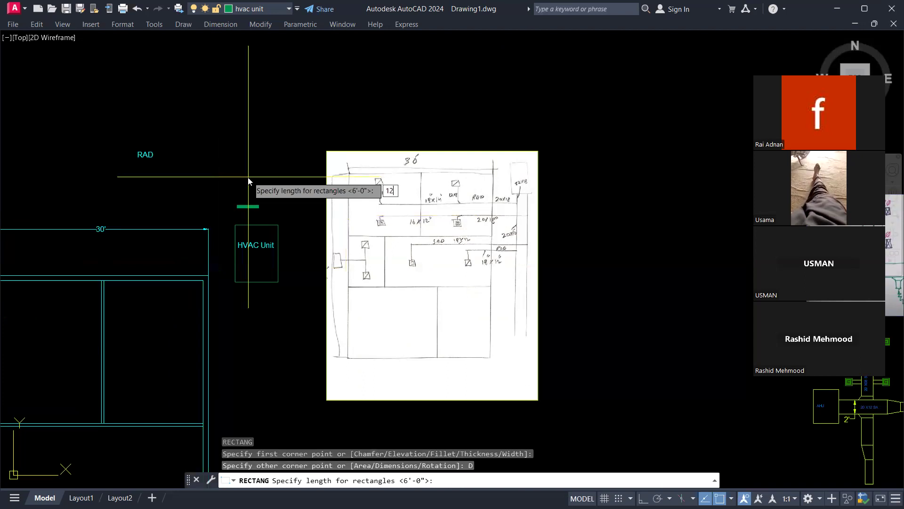
pyautogui.press('Return')
pyautogui.write('12')
pyautogui.press('Return')
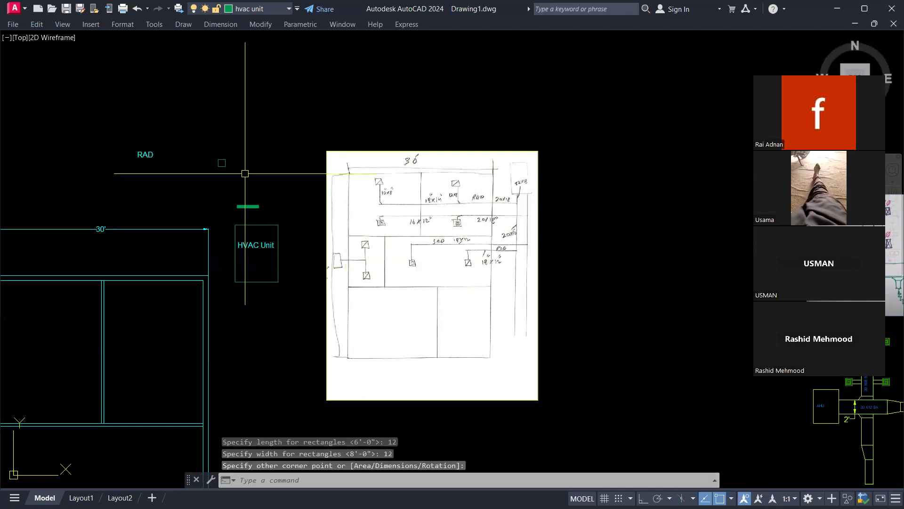
pyautogui.press('Escape')
pyautogui.press('Escape')
pyautogui.scroll(-5, 285, 185)
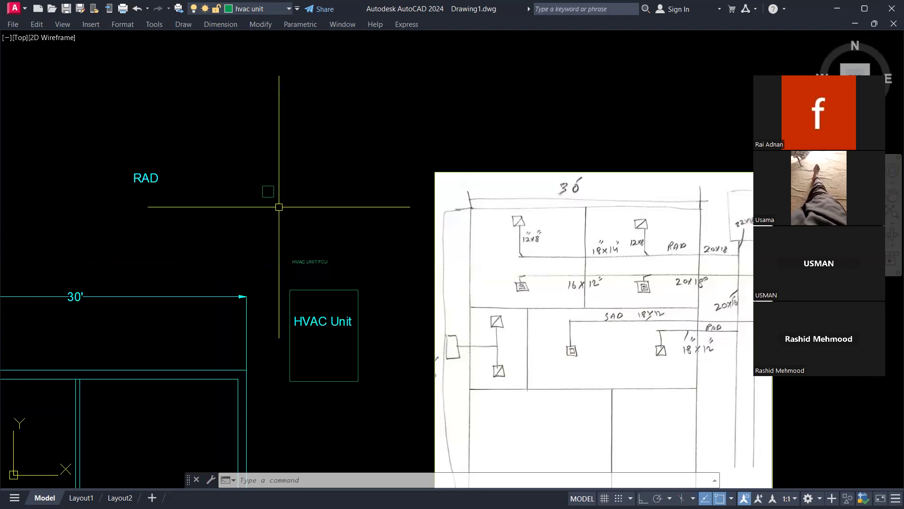
# Step: Create a layer named "RET dif" with colour 60 and make it the current layer
pyautogui.press('Return')
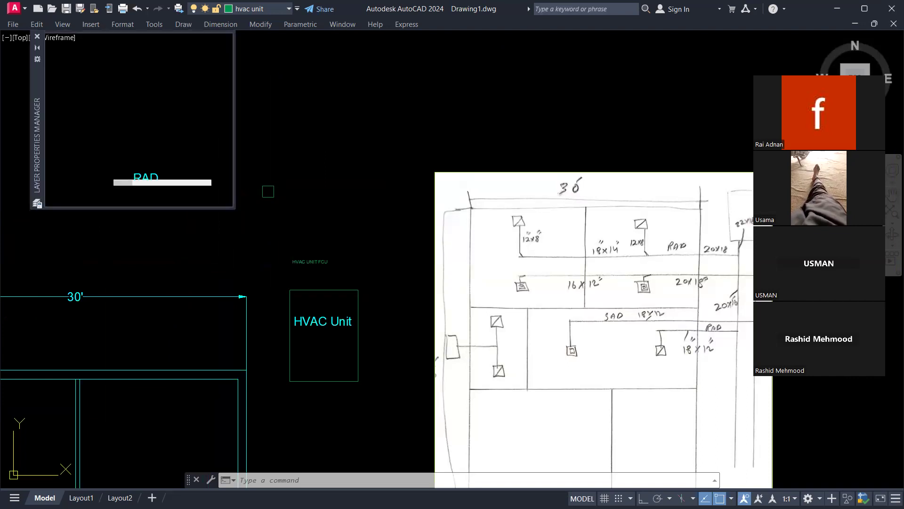
pyautogui.click(109, 58)
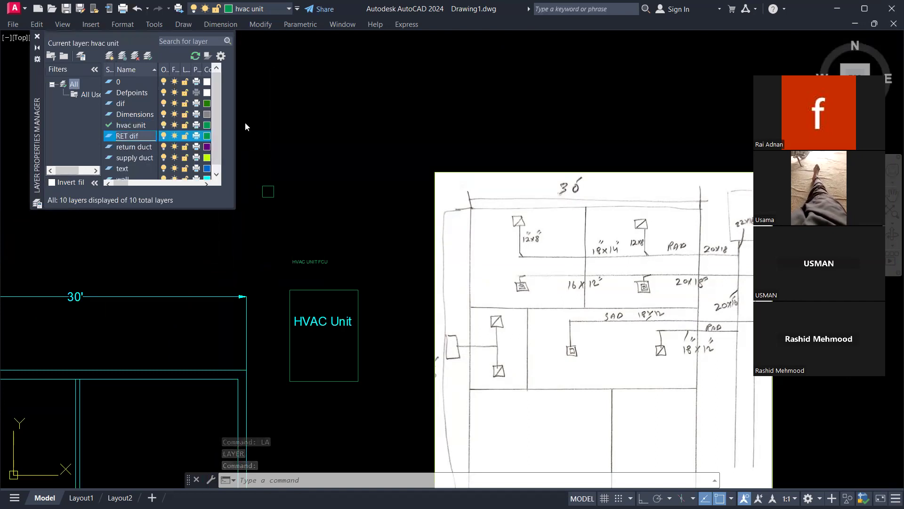
pyautogui.click(206, 136)
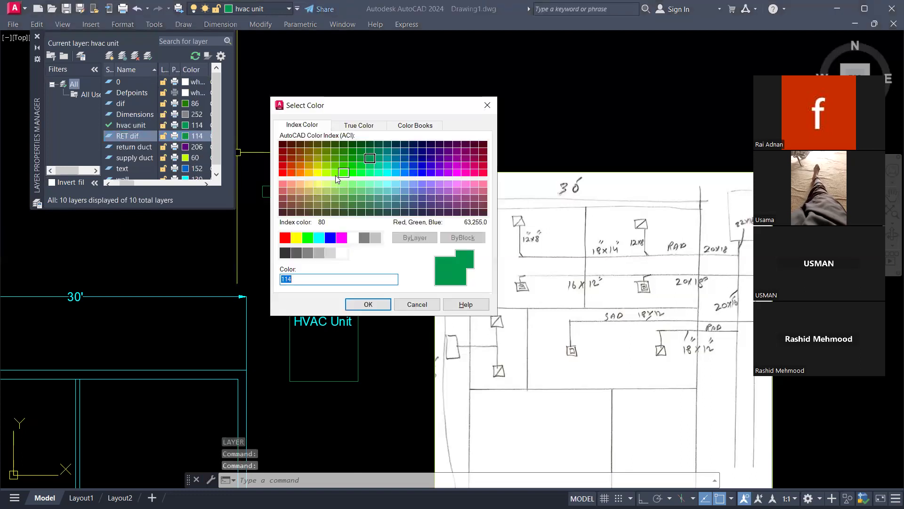
pyautogui.click(326, 172)
pyautogui.click(368, 304)
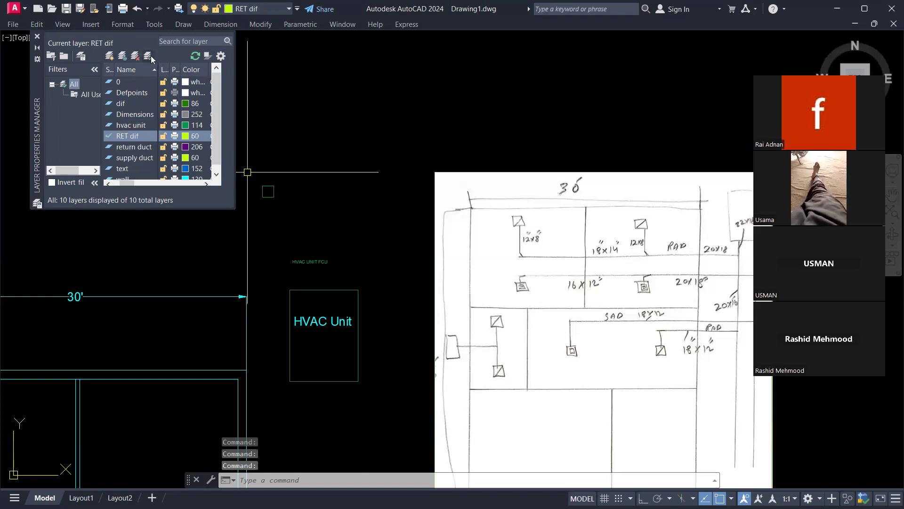
# Step: Create a layer named "sup dif" with colour 122, make it current, and close the layer manager
pyautogui.click(109, 56)
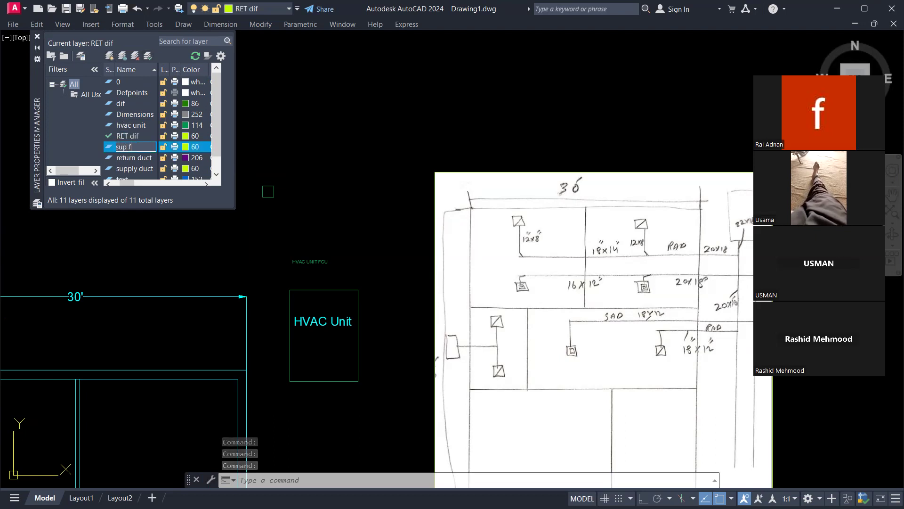
pyautogui.click(192, 146)
pyautogui.click(382, 166)
pyautogui.click(368, 304)
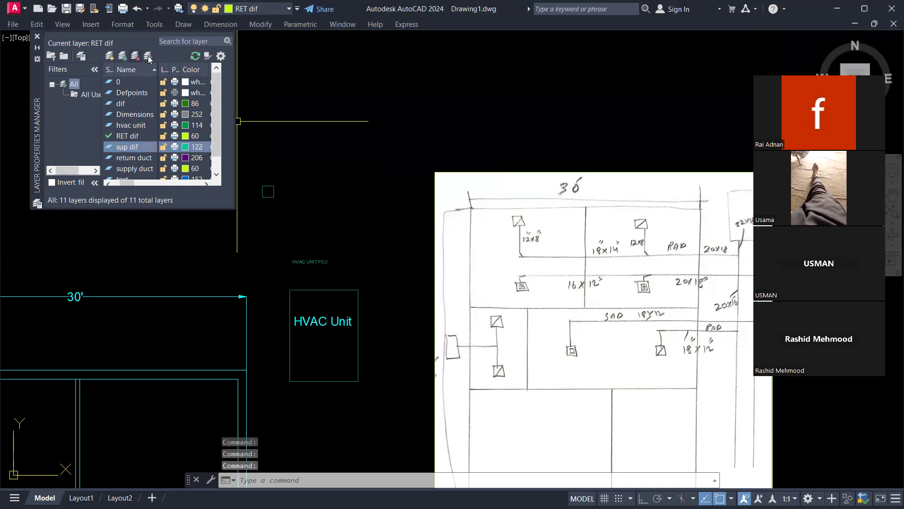
pyautogui.click(37, 37)
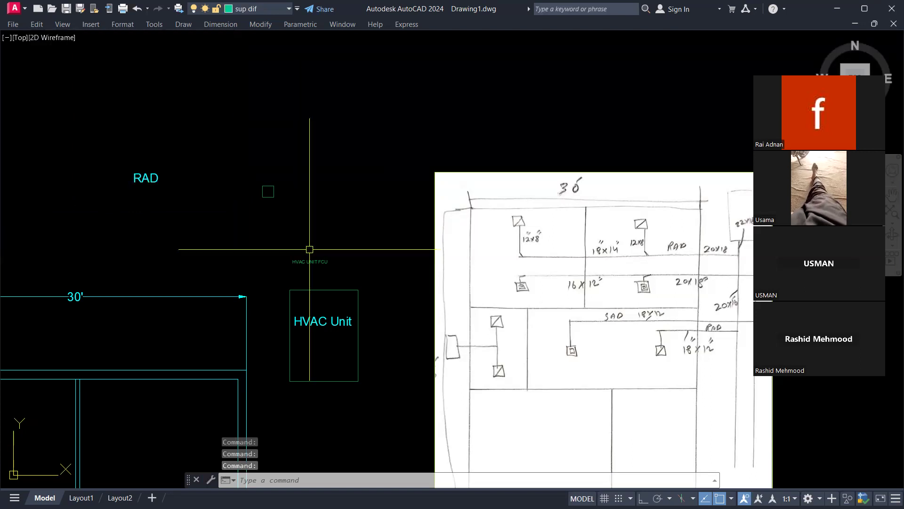
# Step: Assign the small 12-inch square beside the RAD text to the RET dif layer
pyautogui.press('Escape')
pyautogui.press('Escape')
pyautogui.scroll(2, 269, 189)
pyautogui.press('Escape')
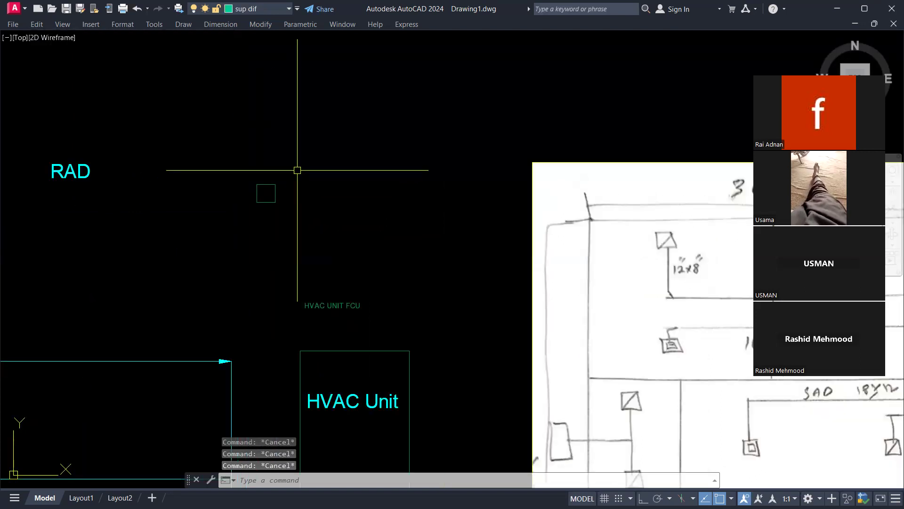
pyautogui.click(298, 170)
pyautogui.click(250, 224)
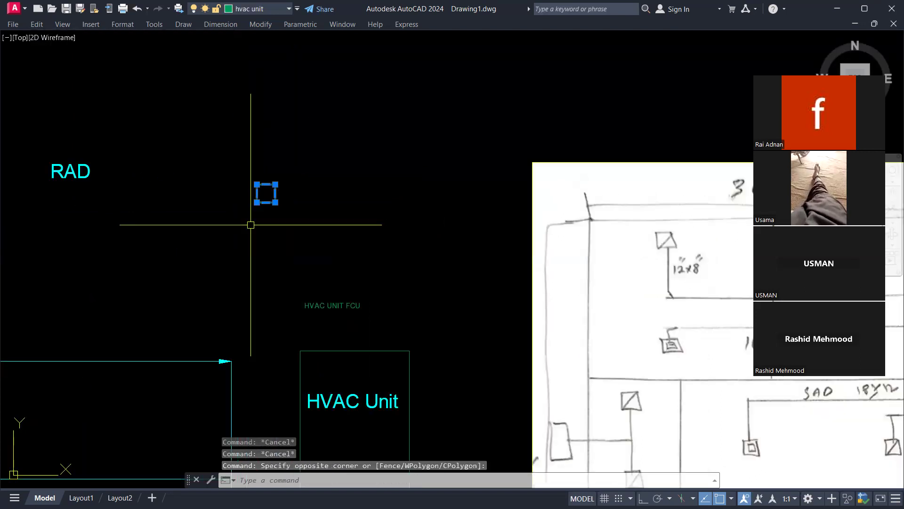
pyautogui.click(284, 18)
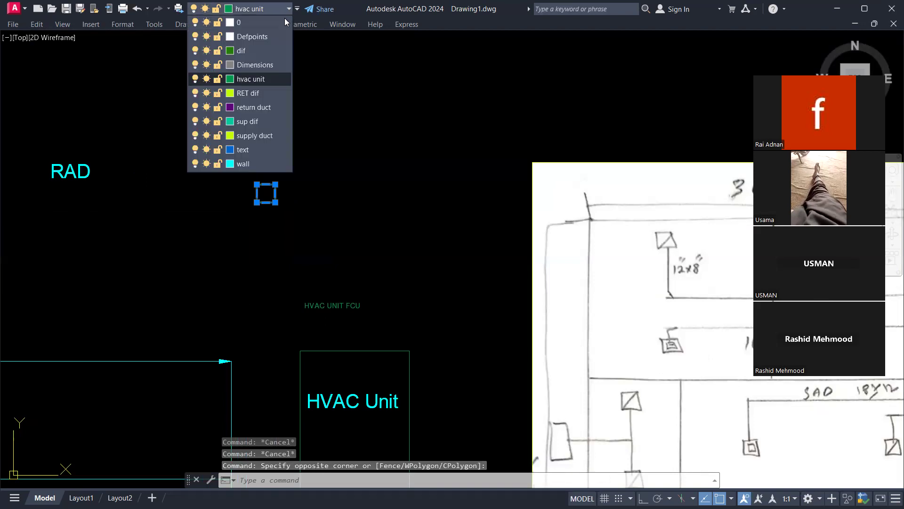
pyautogui.click(248, 94)
pyautogui.press('Escape')
# Step: Move the small square to the gap between the 30' dimension line and the floor plan's upper wall
pyautogui.click(288, 165)
pyautogui.click(239, 234)
pyautogui.moveTo(272, 227); pyautogui.dragTo(296, 203, button='middle')
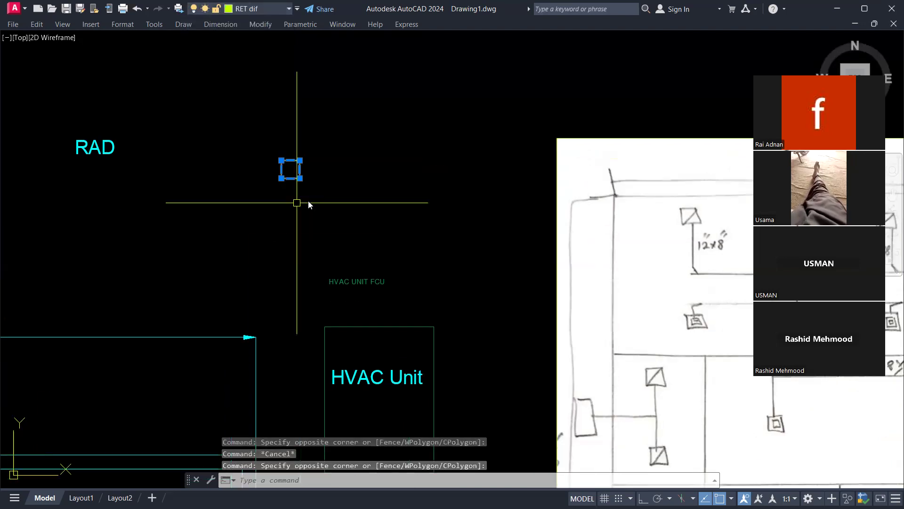
pyautogui.write('m')
pyautogui.press('Return')
pyautogui.click(322, 191)
pyautogui.moveTo(242, 261); pyautogui.dragTo(339, 158, button='middle')
pyautogui.moveTo(301, 270); pyautogui.dragTo(348, 201, button='middle')
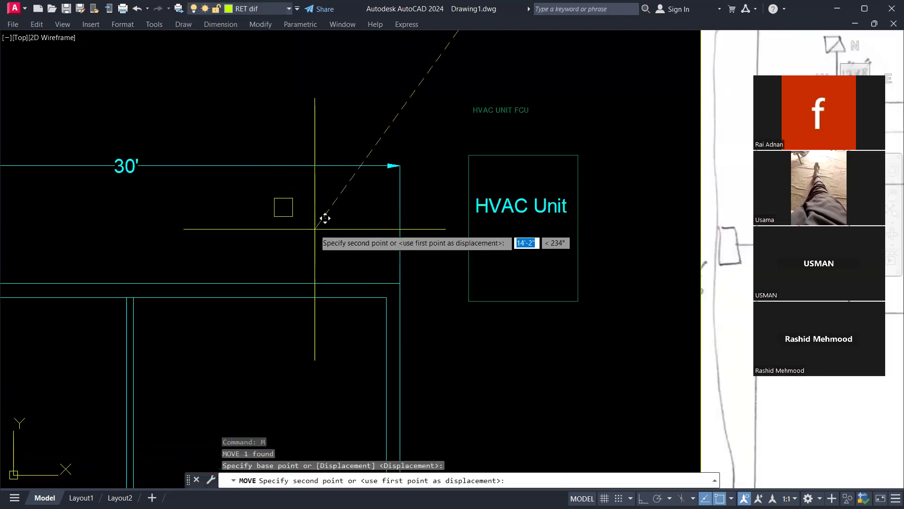
pyautogui.press('Escape')
# Step: Draw a diagonal line across the small square from its upper-right corner to its lower-left corner
pyautogui.scroll(2, 302, 207)
pyautogui.write('l')
pyautogui.press('Return')
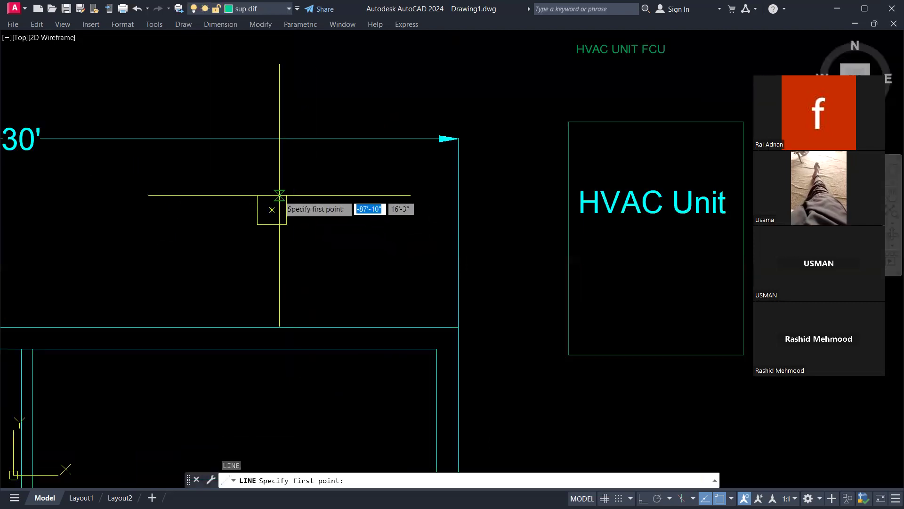
pyautogui.click(286, 194)
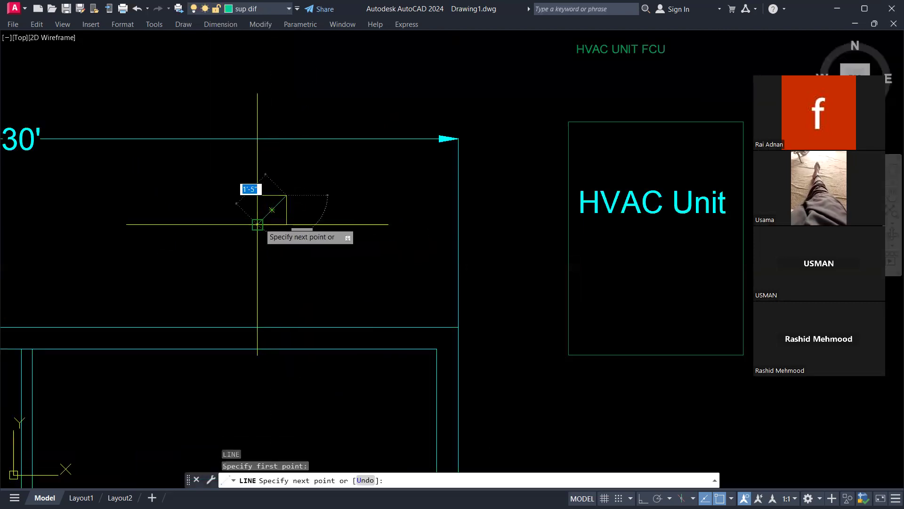
pyautogui.press('Escape')
pyautogui.press('Escape')
pyautogui.press('Escape')
pyautogui.scroll(-2, 297, 202)
pyautogui.write('ma')
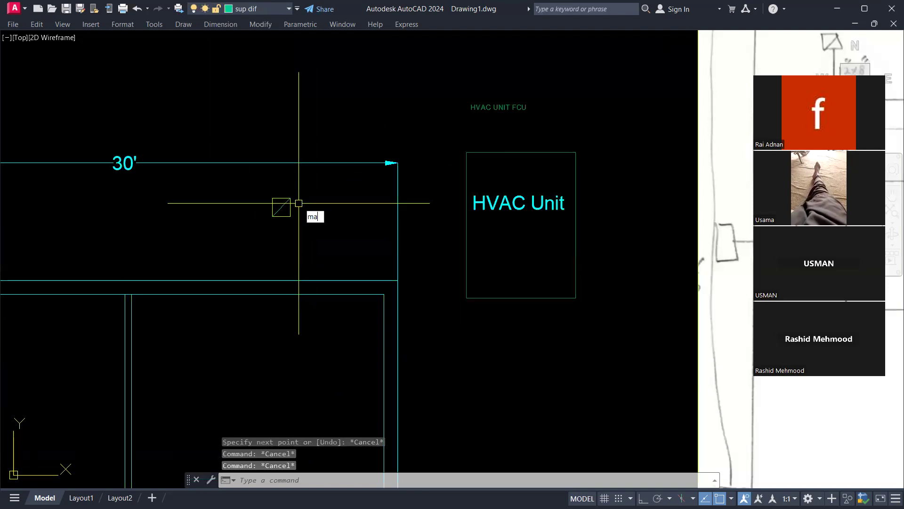
pyautogui.press('Return')
pyautogui.scroll(2, 308, 202)
pyautogui.press('Escape')
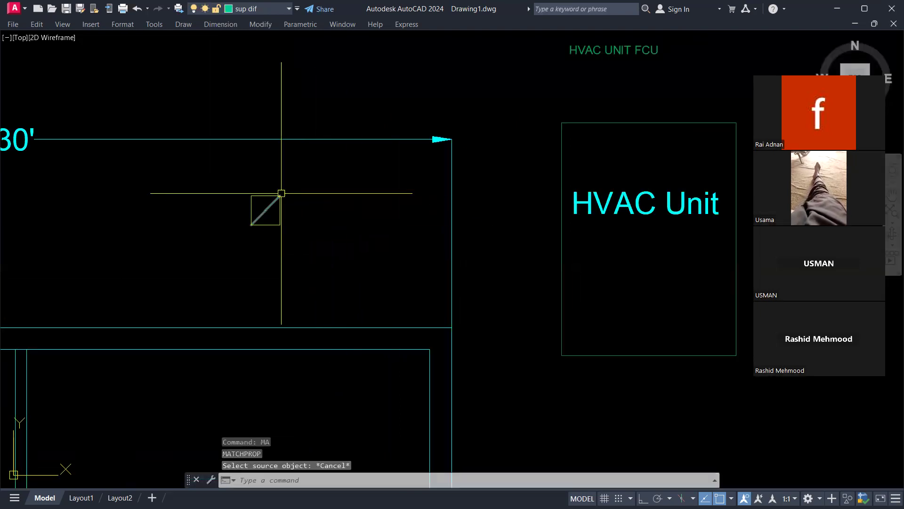
pyautogui.press('Escape')
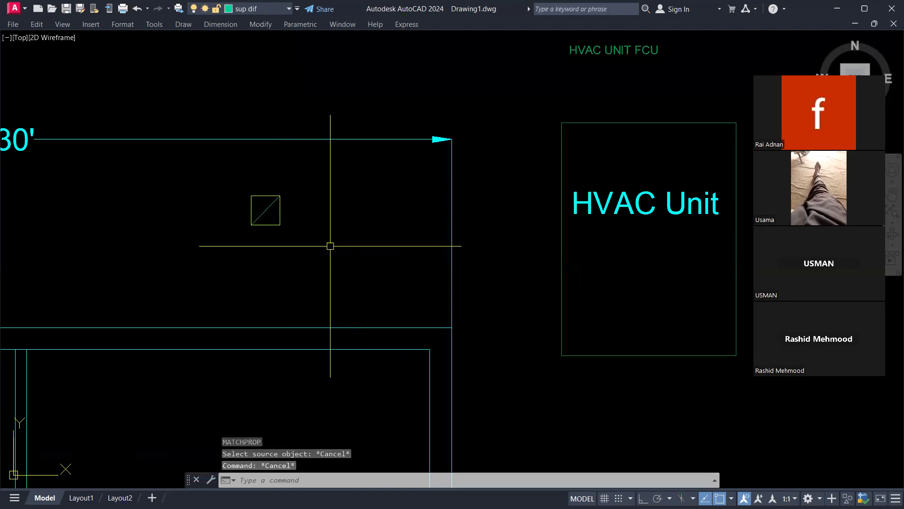
pyautogui.press('Escape')
pyautogui.click(260, 24)
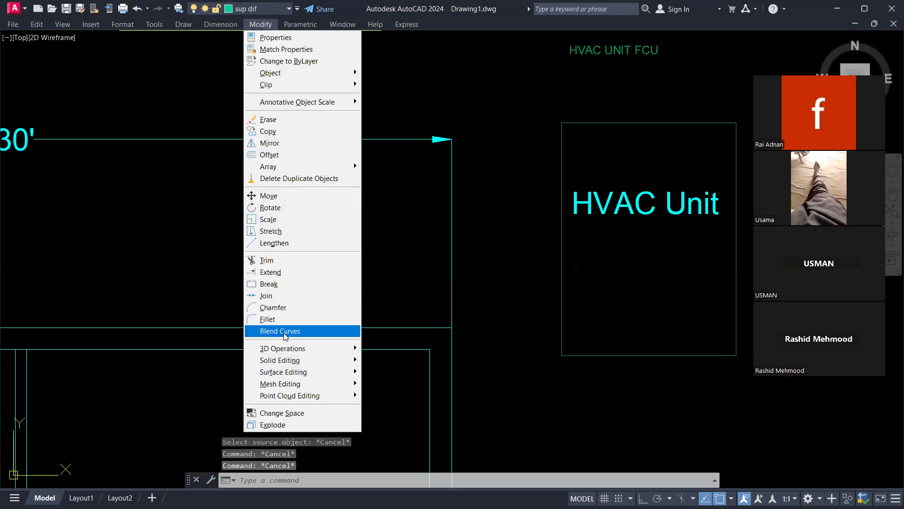
pyautogui.press('Escape')
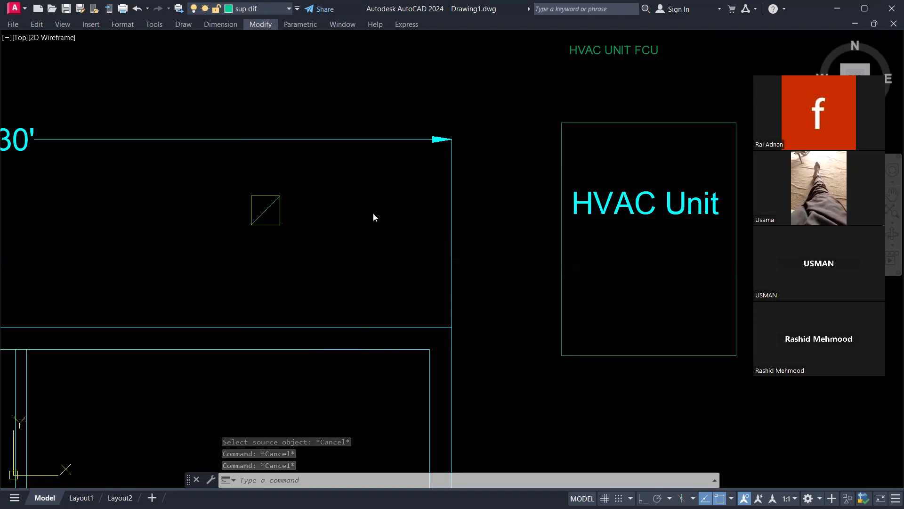
pyautogui.click(360, 220)
pyautogui.press('Escape')
pyautogui.press('Escape')
# Step: Match the diagonal line's properties to those of the small square around it
pyautogui.write('ma')
pyautogui.press('Return')
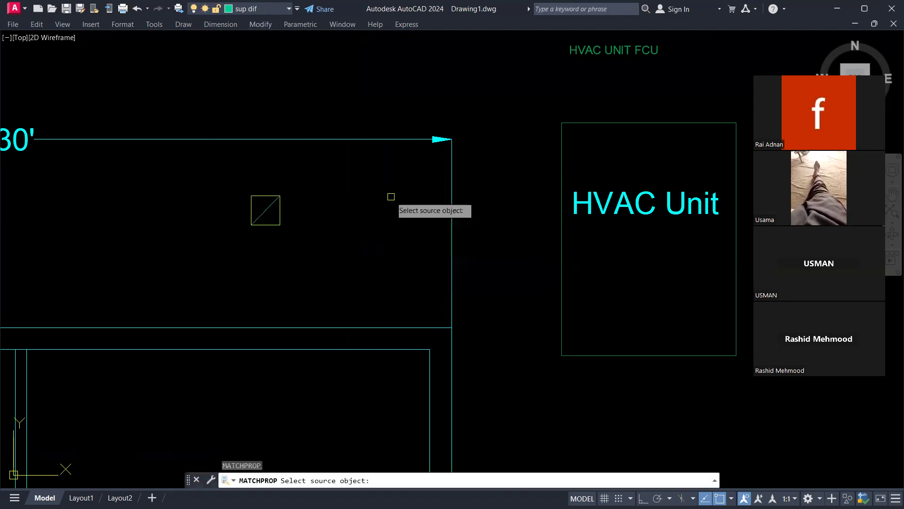
pyautogui.scroll(-2, 391, 196)
pyautogui.scroll(4, 309, 234)
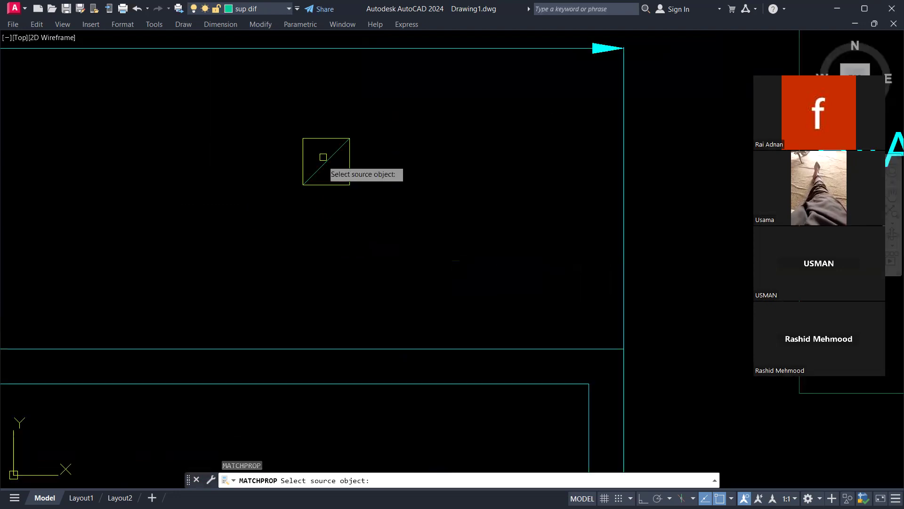
pyautogui.click(351, 171)
pyautogui.click(329, 158)
pyautogui.click(321, 148)
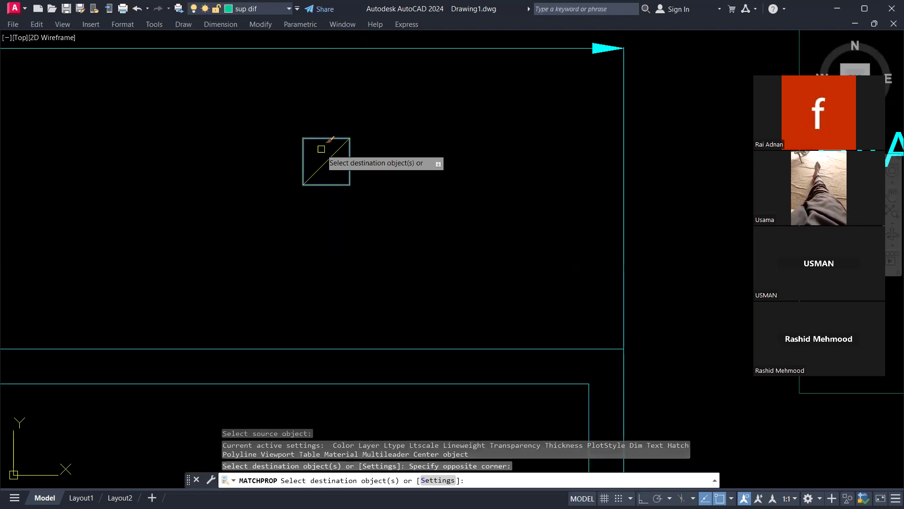
pyautogui.press('Escape')
pyautogui.press('Escape')
pyautogui.scroll(-5, 336, 144)
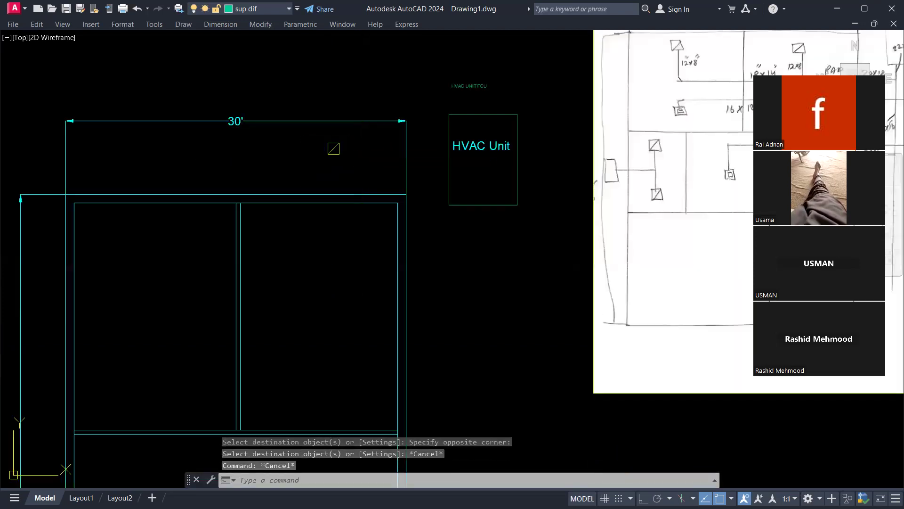
pyautogui.press('Escape')
pyautogui.moveTo(385, 256); pyautogui.dragTo(385, 224, button='middle')
pyautogui.press('Escape')
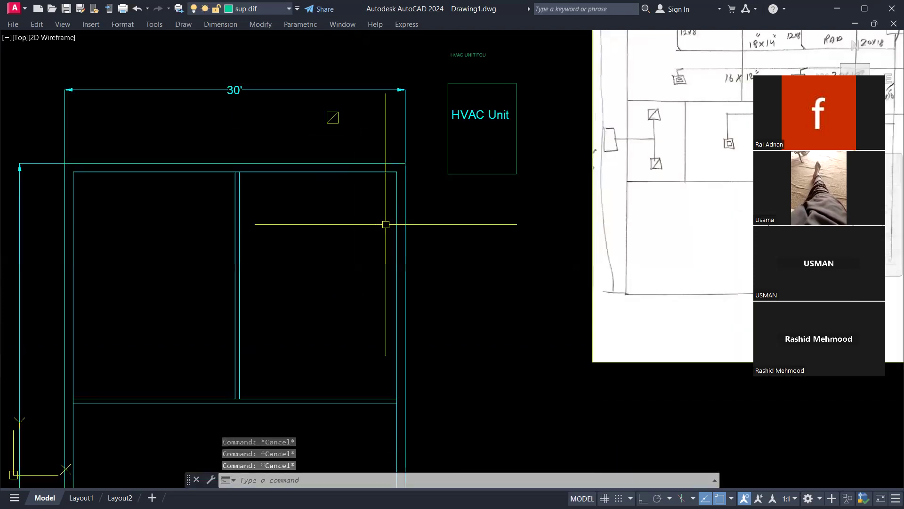
pyautogui.write('l')
pyautogui.press('Return')
pyautogui.press('Escape')
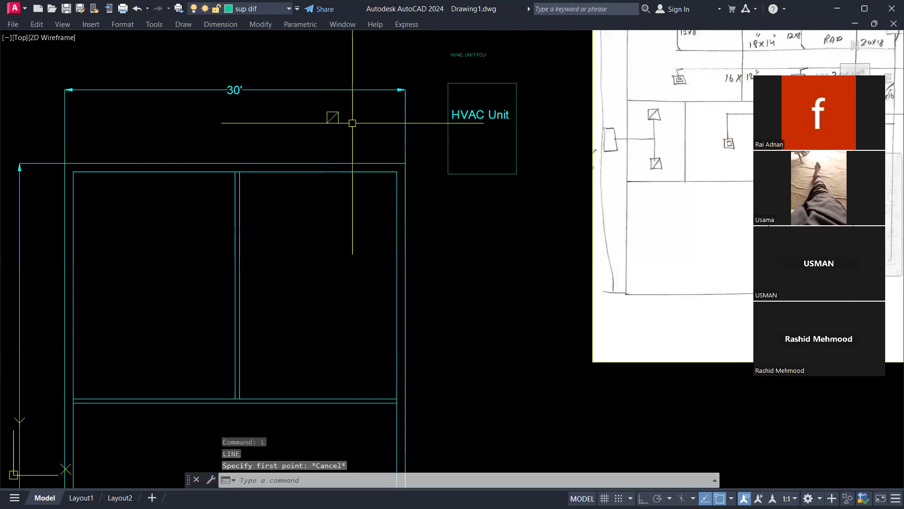
# Step: Draw a horizontal construction line across the upper-right room, from its right inner wall to the partition wall
pyautogui.write('l')
pyautogui.press('Return')
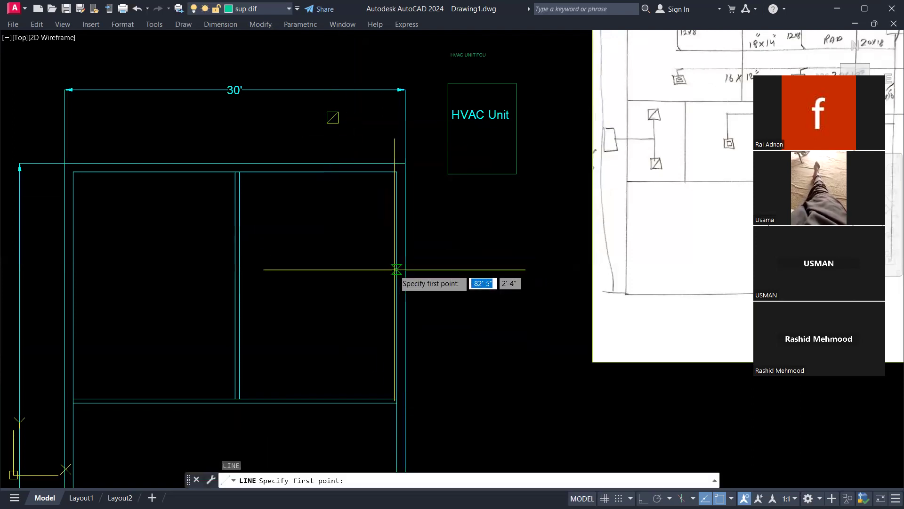
pyautogui.click(397, 269)
pyautogui.click(241, 268)
pyautogui.press('Escape')
# Step: Draw a vertical construction line from the midpoint of the horizontal line up to the room's upper wall
pyautogui.write('l')
pyautogui.press('Return')
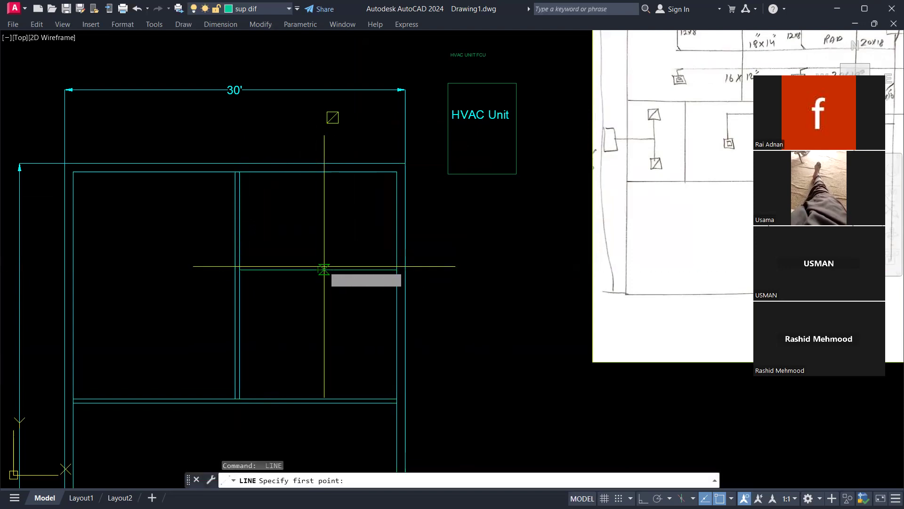
pyautogui.click(318, 269)
pyautogui.click(317, 173)
pyautogui.press('Escape')
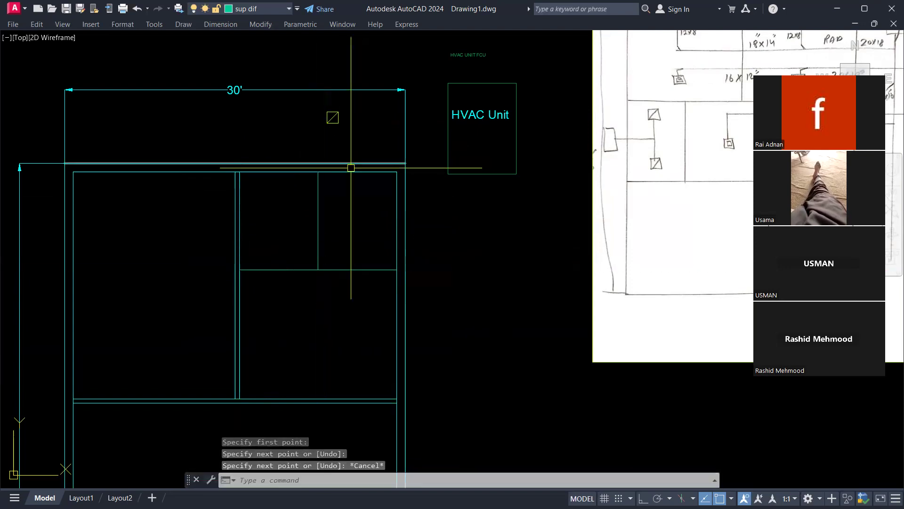
# Step: Move the return diffuser square with its diagonal, by its centre, to the midpoint of the vertical construction line
pyautogui.click(310, 94)
pyautogui.click(363, 129)
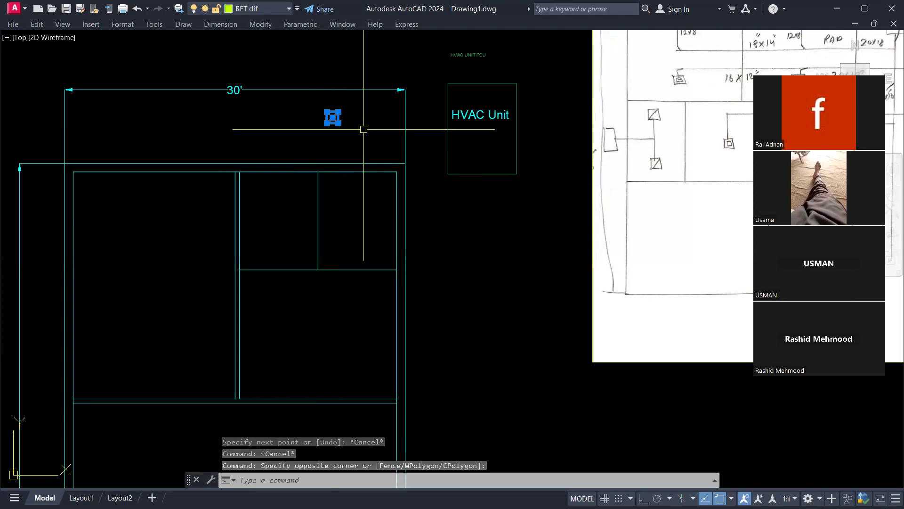
pyautogui.write('m')
pyautogui.press('Return')
pyautogui.scroll(4, 363, 130)
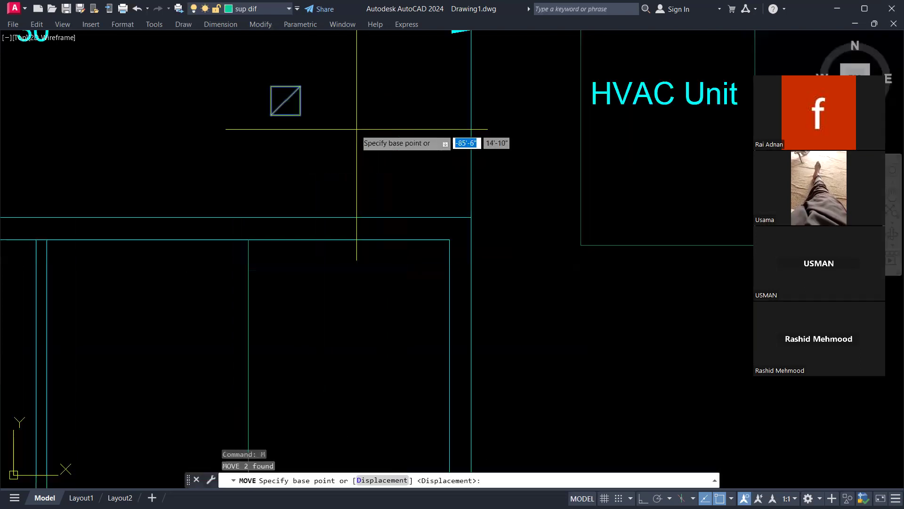
pyautogui.click(286, 100)
pyautogui.scroll(-2, 313, 127)
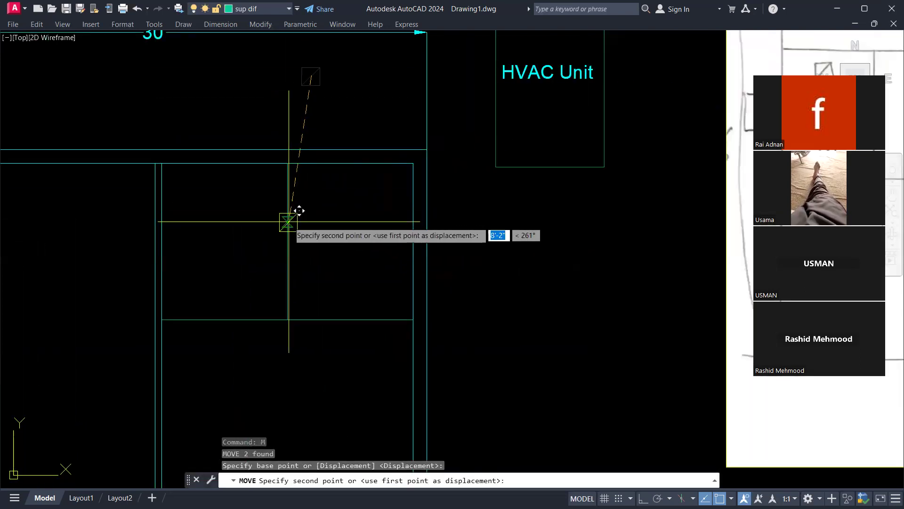
pyautogui.click(287, 241)
pyautogui.press('Escape')
# Step: Erase the vertical and horizontal construction lines in the upper-right room
pyautogui.click(331, 214)
pyautogui.click(267, 205)
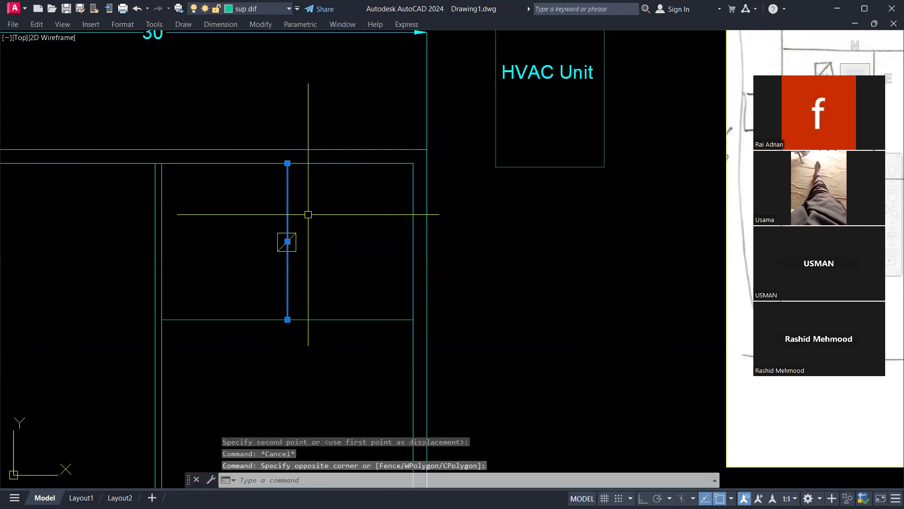
pyautogui.write('e')
pyautogui.press('Return')
pyautogui.click(336, 295)
pyautogui.press('Escape')
pyautogui.scroll(-4, 293, 258)
pyautogui.scroll(2, 293, 263)
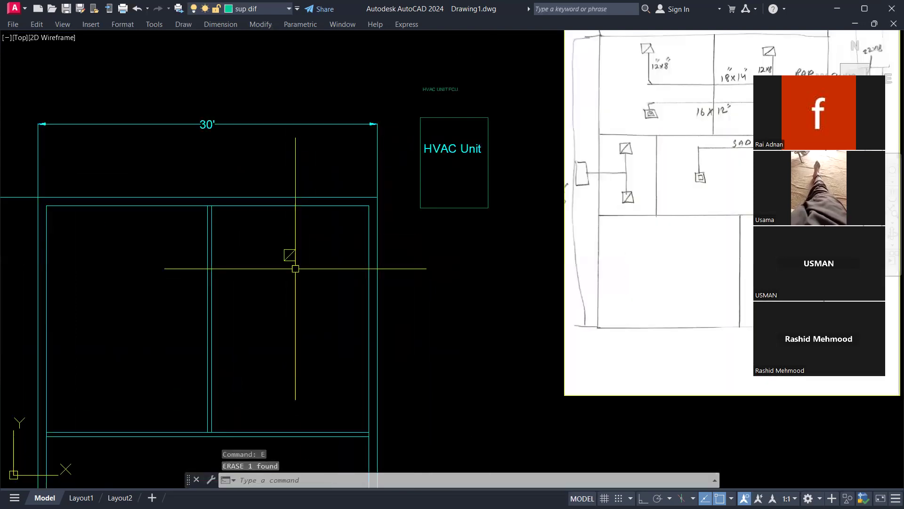
# Step: Mirror the return diffuser into the room's lower half about a horizontal line through the partition's midpoint, with Ortho on and the original kept
pyautogui.moveTo(287, 382); pyautogui.dragTo(302, 317, button='middle')
pyautogui.click(282, 155)
pyautogui.click(322, 200)
pyautogui.press('Return')
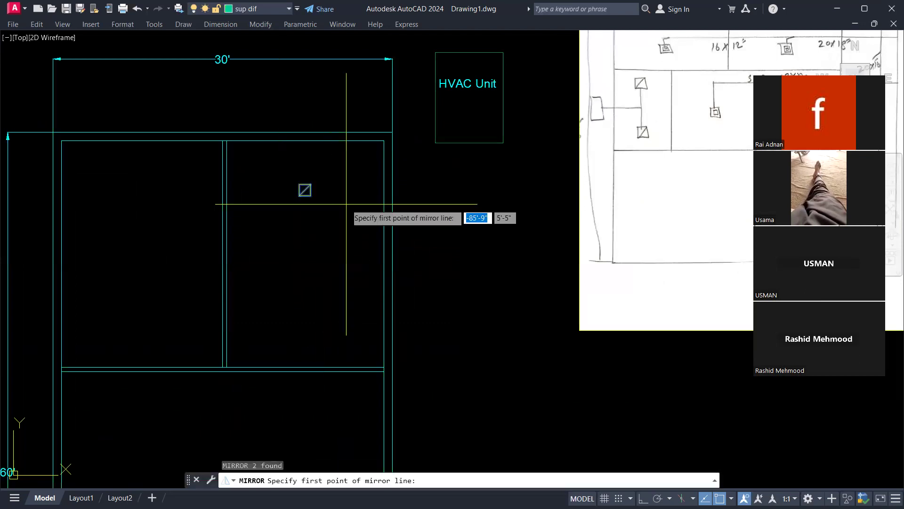
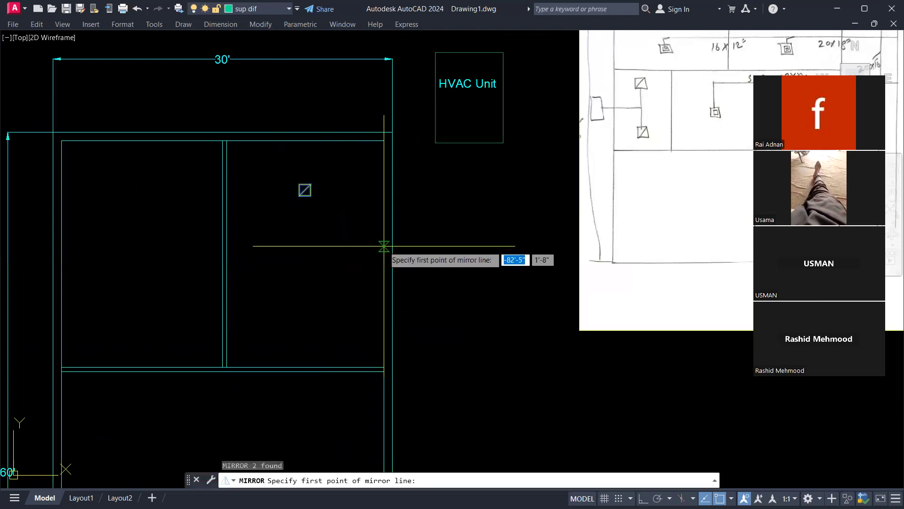
pyautogui.click(227, 253)
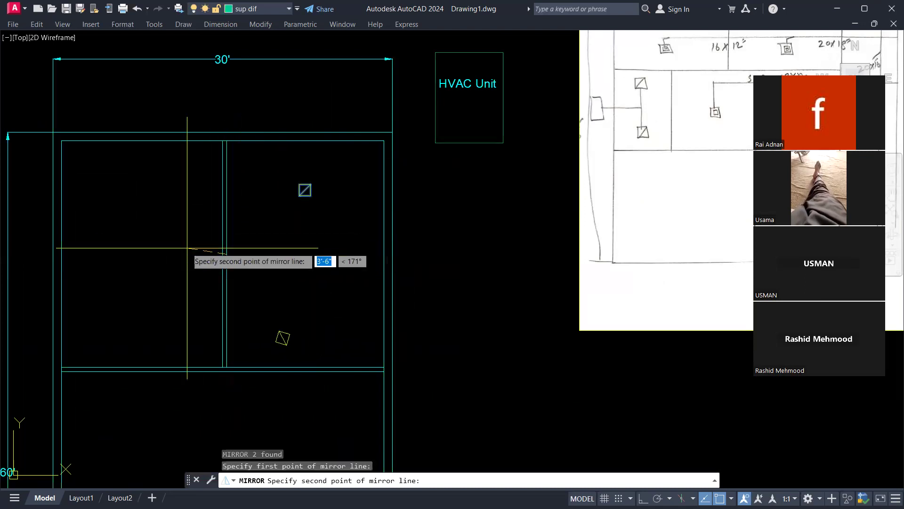
pyautogui.press('F8')
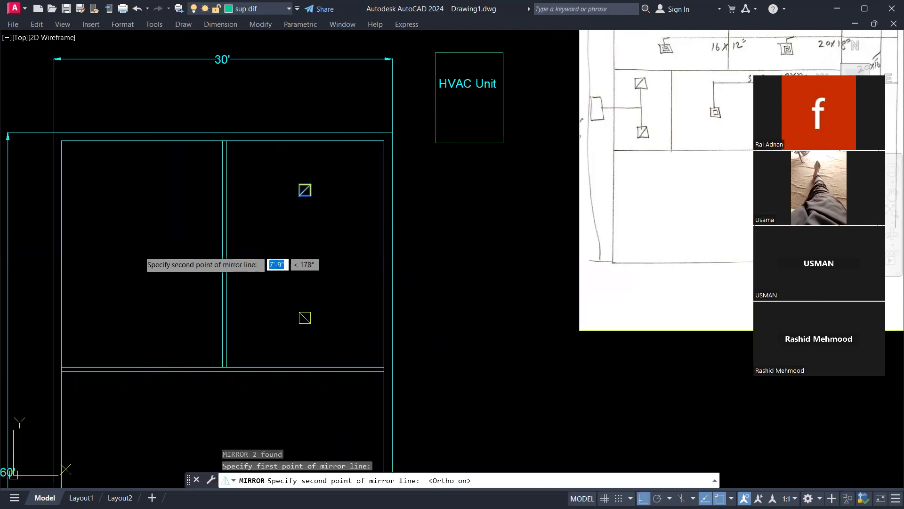
pyautogui.click(138, 257)
pyautogui.press('Return')
pyautogui.press('Escape')
pyautogui.press('Escape')
pyautogui.press('Escape')
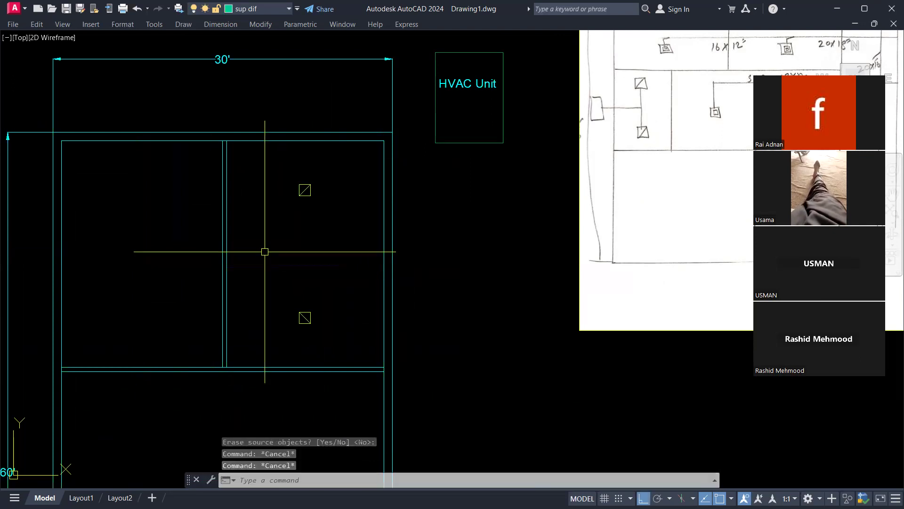
# Step: Mirror both diffusers about a vertical line at the partition wall into the upper-left room, keeping the originals
pyautogui.click(321, 184)
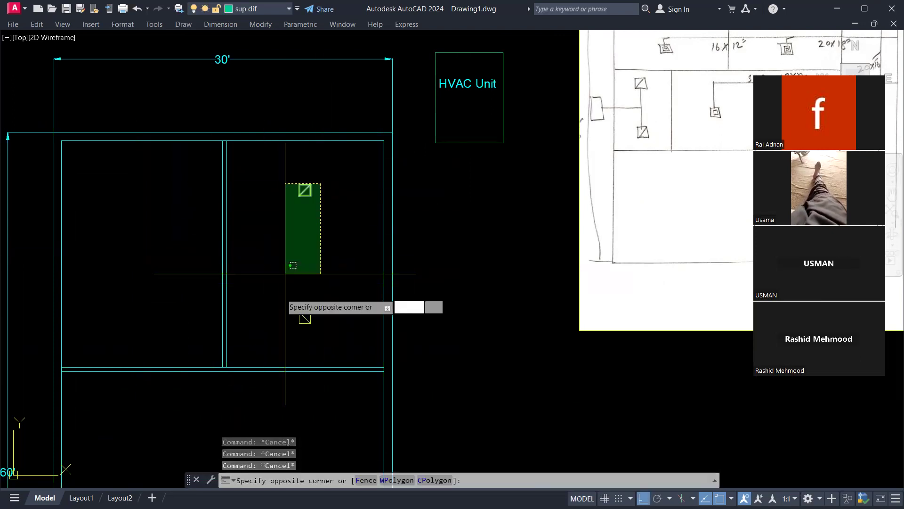
pyautogui.click(283, 337)
pyautogui.write('mi')
pyautogui.press('Return')
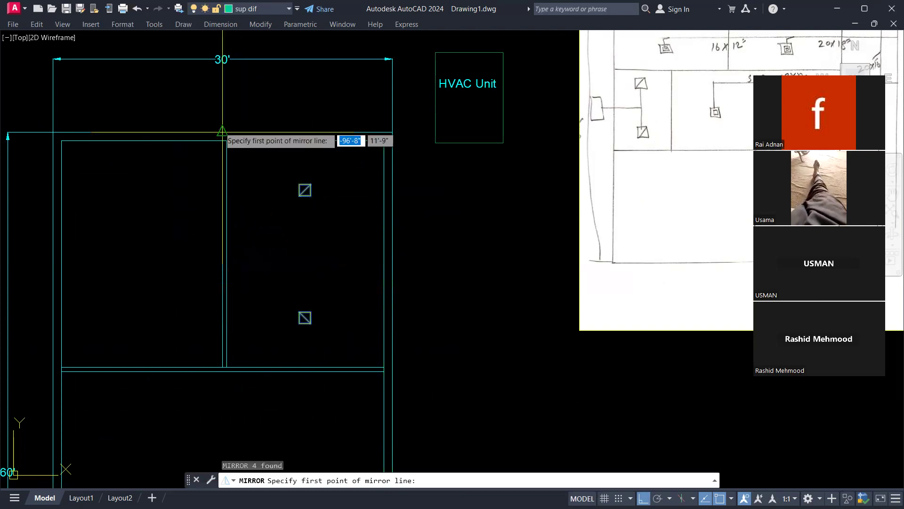
pyautogui.click(223, 133)
pyautogui.click(227, 115)
pyautogui.press('Escape')
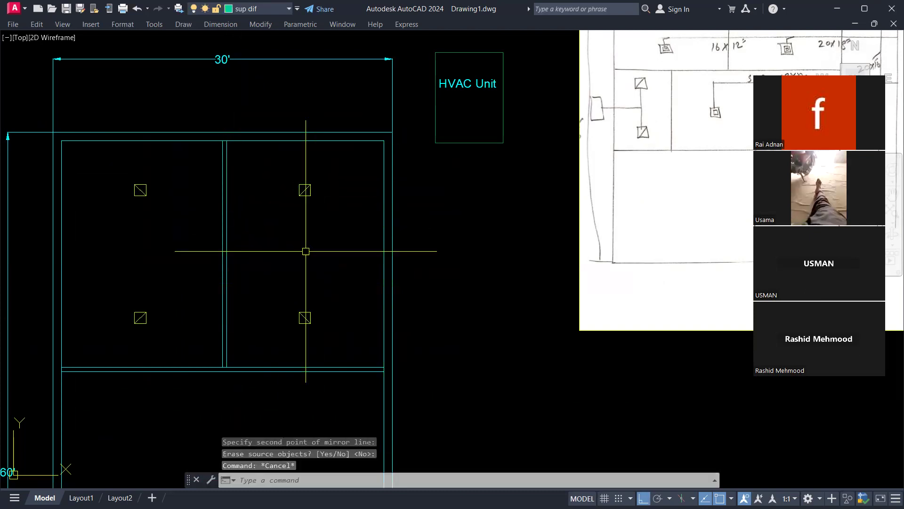
# Step: Erase the diagonal lines inside the two lower diffuser squares of the upper rooms
pyautogui.scroll(-3, 605, 145)
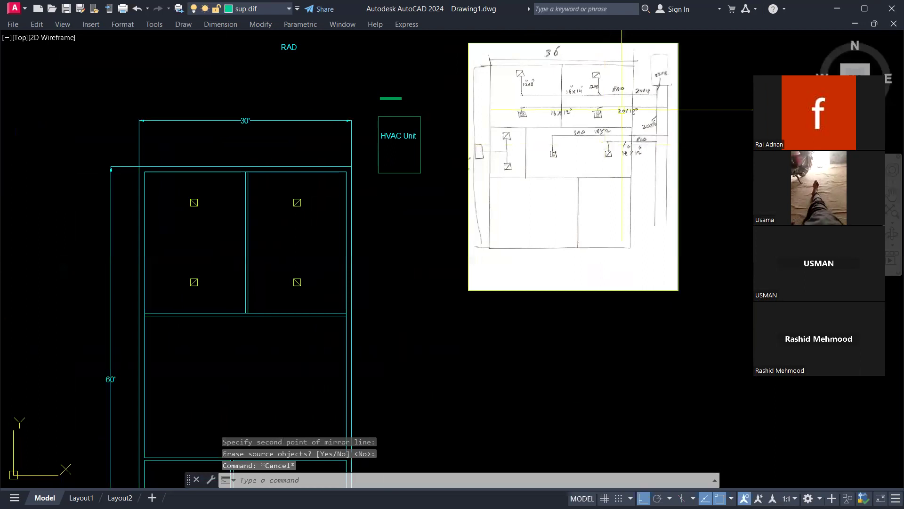
pyautogui.scroll(2, 609, 78)
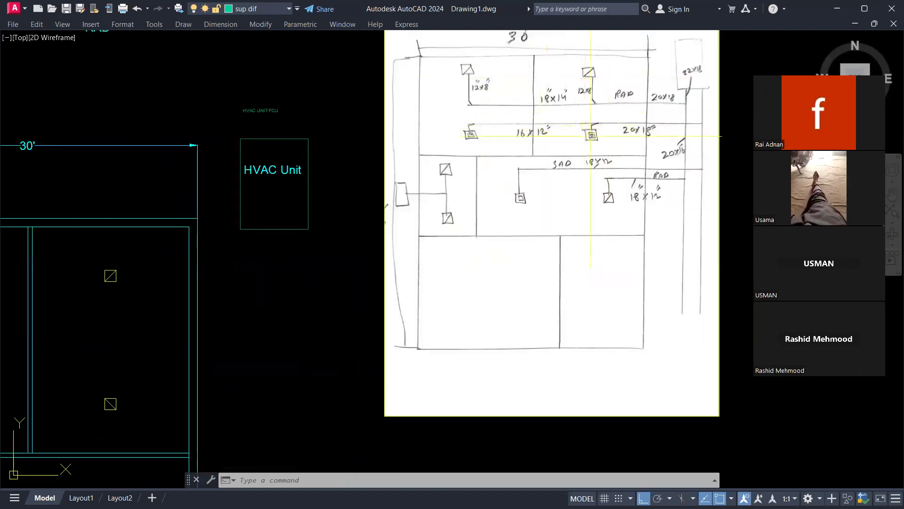
pyautogui.scroll(-1, 448, 155)
pyautogui.moveTo(444, 159); pyautogui.dragTo(503, 126, button='middle')
pyautogui.scroll(3, 290, 279)
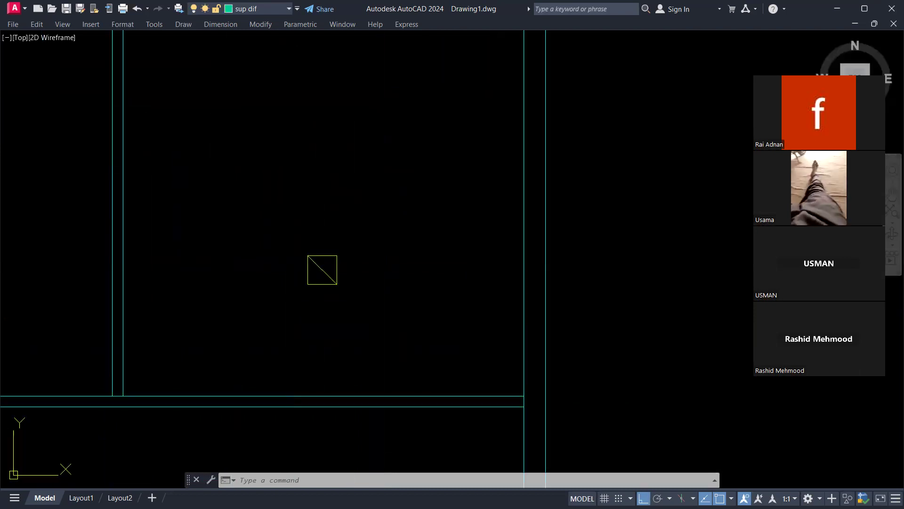
pyautogui.press('Escape')
pyautogui.press('Escape')
pyautogui.click(325, 271)
pyautogui.write('e')
pyautogui.press('space')
pyautogui.moveTo(294, 274); pyautogui.dragTo(382, 246, button='middle')
pyautogui.scroll(-2, 382, 246)
pyautogui.click(136, 244)
pyautogui.write('e')
pyautogui.press('space')
pyautogui.write('o')
pyautogui.press('space')
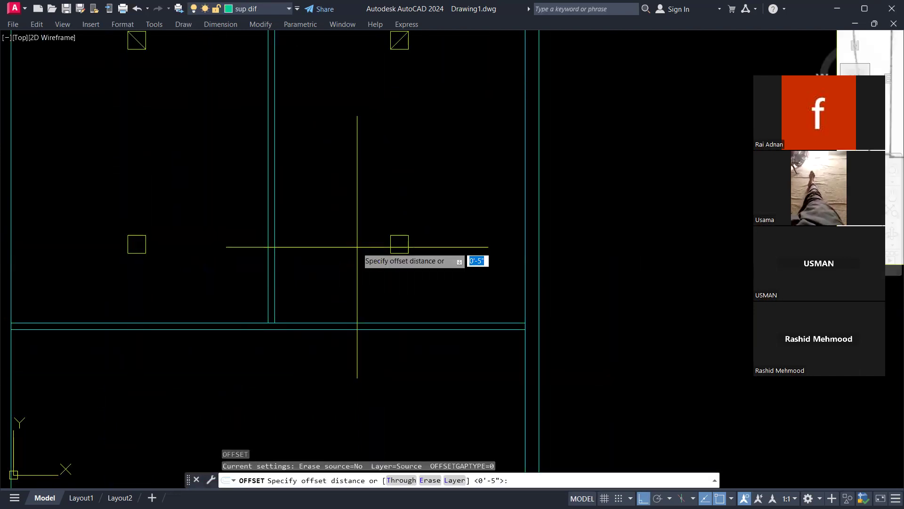
pyautogui.press('Escape')
# Step: Offset the lower-right diffuser square inward four times at a picked spacing of about 1 inch to make nested squares
pyautogui.scroll(4, 407, 244)
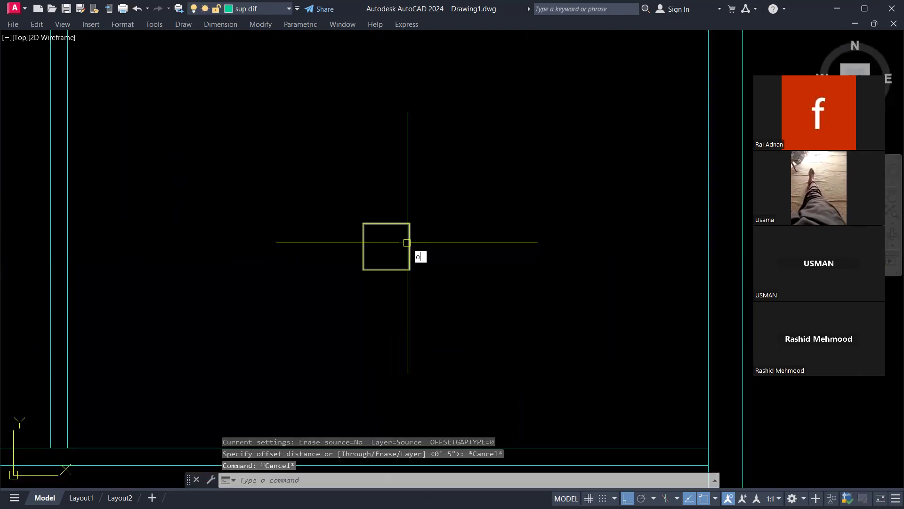
pyautogui.press('Return')
pyautogui.scroll(4, 389, 236)
pyautogui.click(388, 223)
pyautogui.scroll(4, 386, 231)
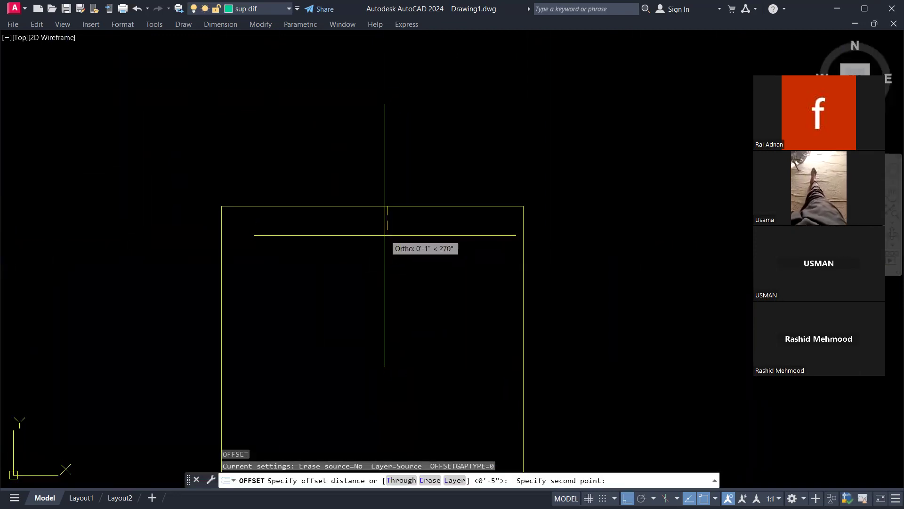
pyautogui.click(385, 234)
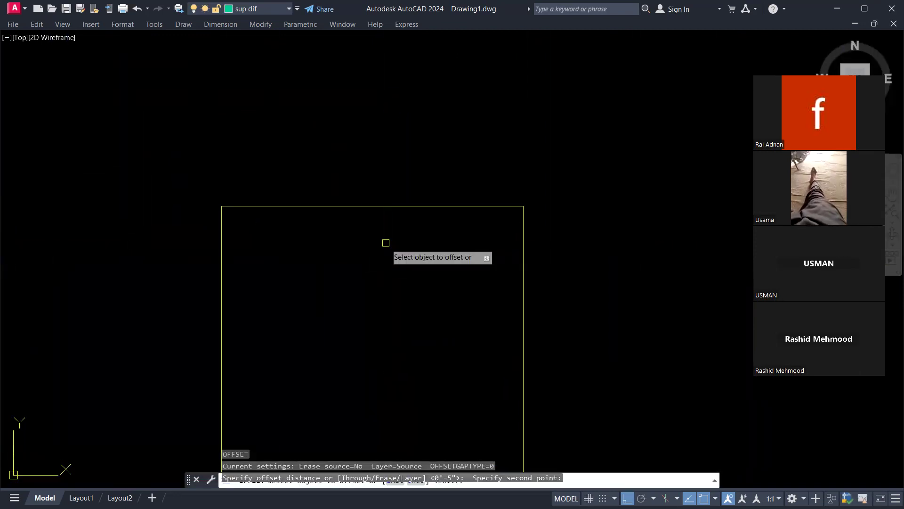
pyautogui.click(397, 206)
pyautogui.click(398, 241)
pyautogui.click(398, 243)
pyautogui.click(399, 264)
pyautogui.click(401, 280)
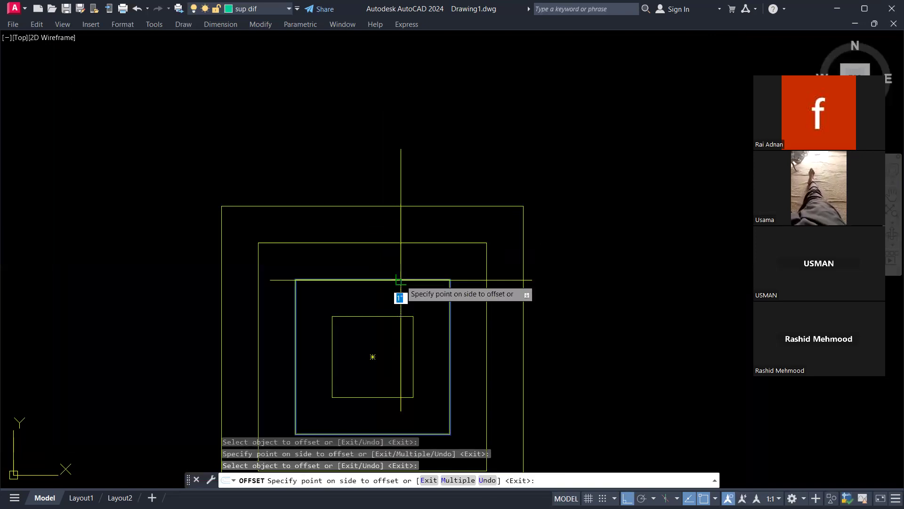
pyautogui.click(397, 299)
pyautogui.click(393, 317)
pyautogui.click(393, 318)
pyautogui.press('Escape')
pyautogui.press('Escape')
pyautogui.press('Escape')
# Step: Draw a diagonal line from the tiny centre square's upper-right corner to the outer square's upper-right corner
pyautogui.scroll(-6, 393, 316)
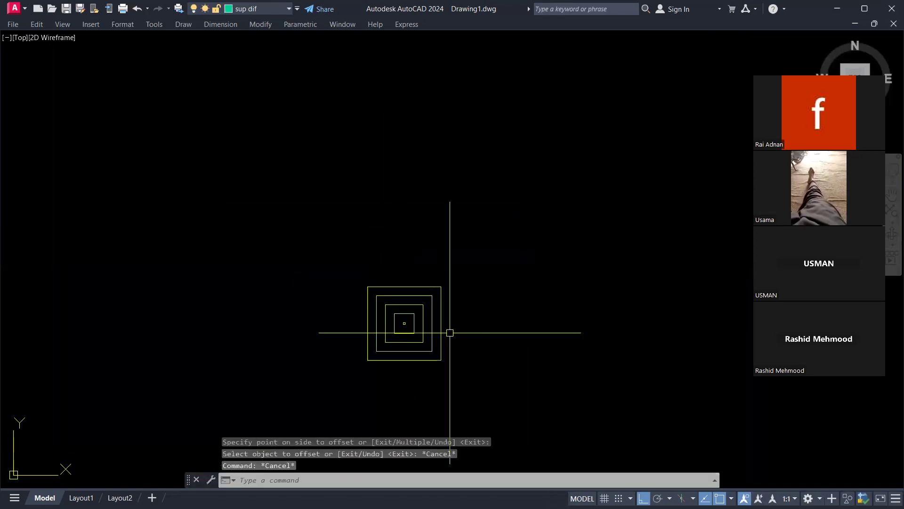
pyautogui.scroll(2, 425, 312)
pyautogui.write('l')
pyautogui.press('Return')
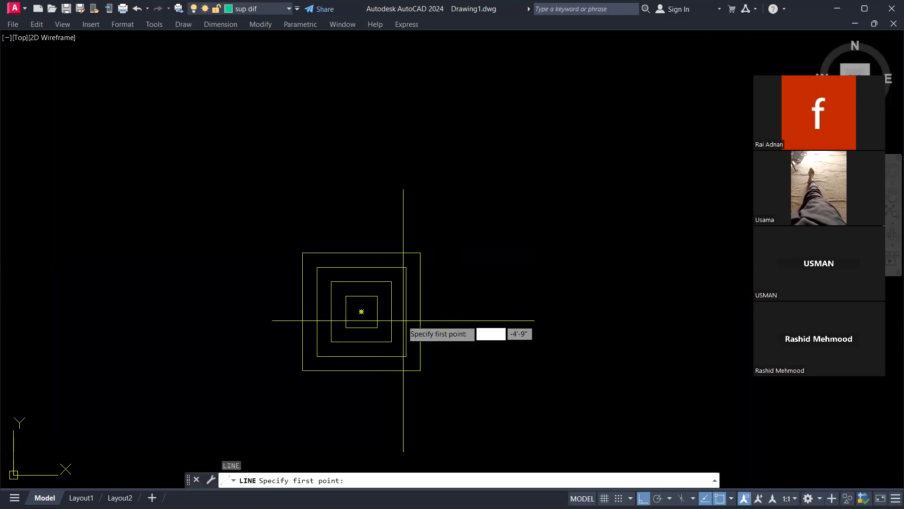
pyautogui.scroll(4, 378, 306)
pyautogui.click(339, 318)
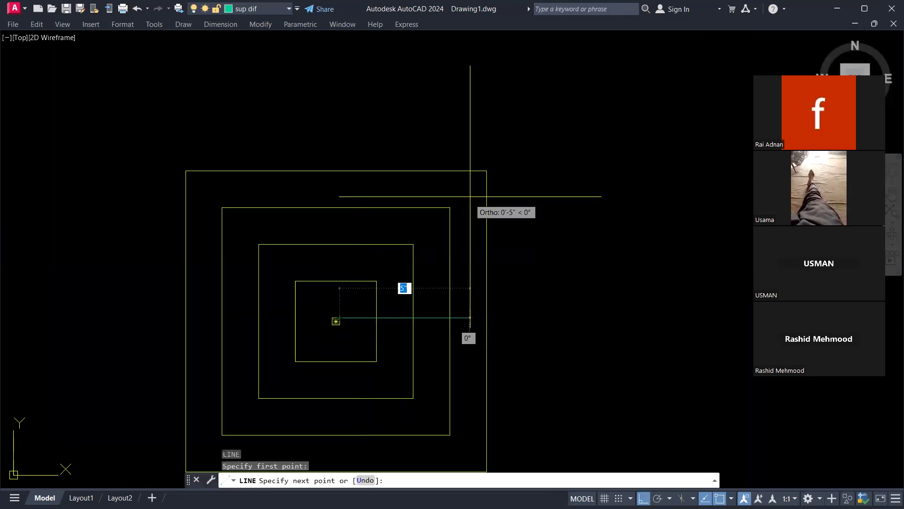
pyautogui.click(484, 174)
pyautogui.press('Escape')
# Step: Mirror the diagonal line about the nested squares' vertical centreline, keeping the original
pyautogui.click(469, 187)
pyautogui.write('m')
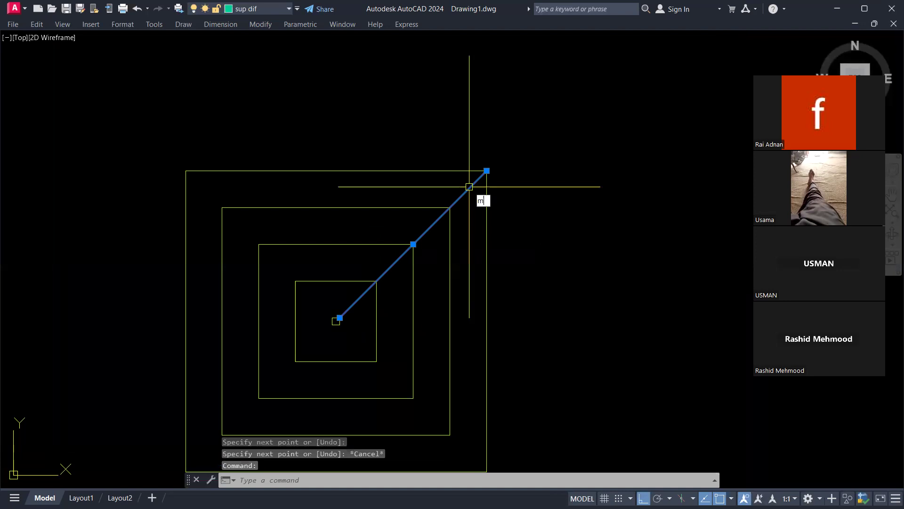
pyautogui.write('i')
pyautogui.press('Return')
pyautogui.scroll(-5, 349, 175)
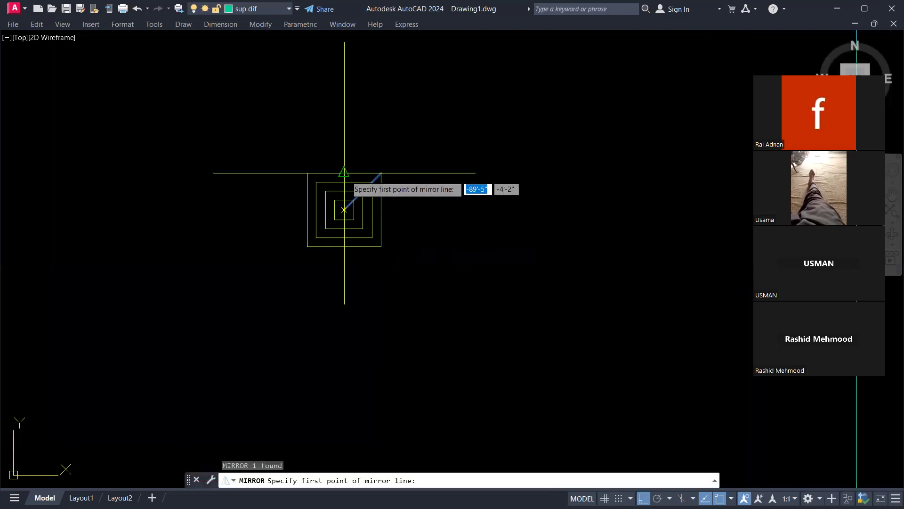
pyautogui.click(345, 173)
pyautogui.click(358, 128)
pyautogui.press('Return')
# Step: Mirror the two upper diagonals about the nested squares' horizontal centreline, keeping the originals
pyautogui.click(284, 170)
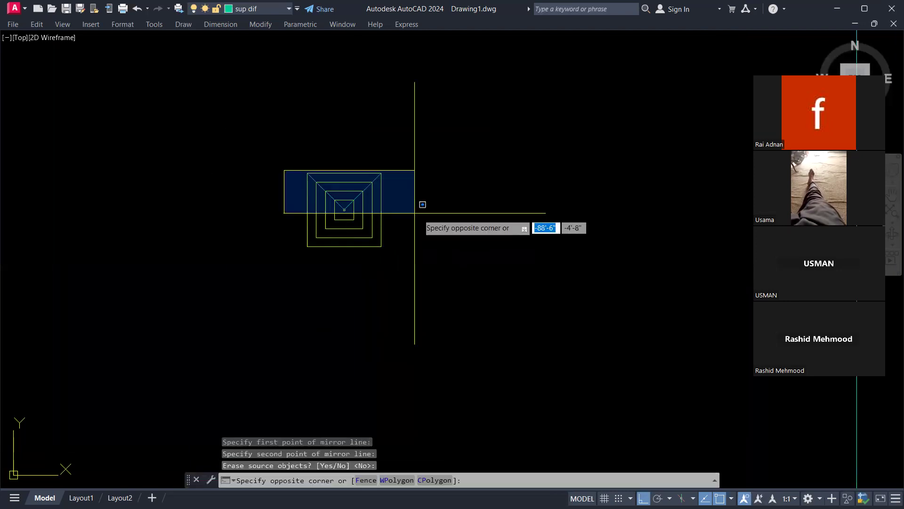
pyautogui.click(415, 212)
pyautogui.press('Return')
pyautogui.click(381, 209)
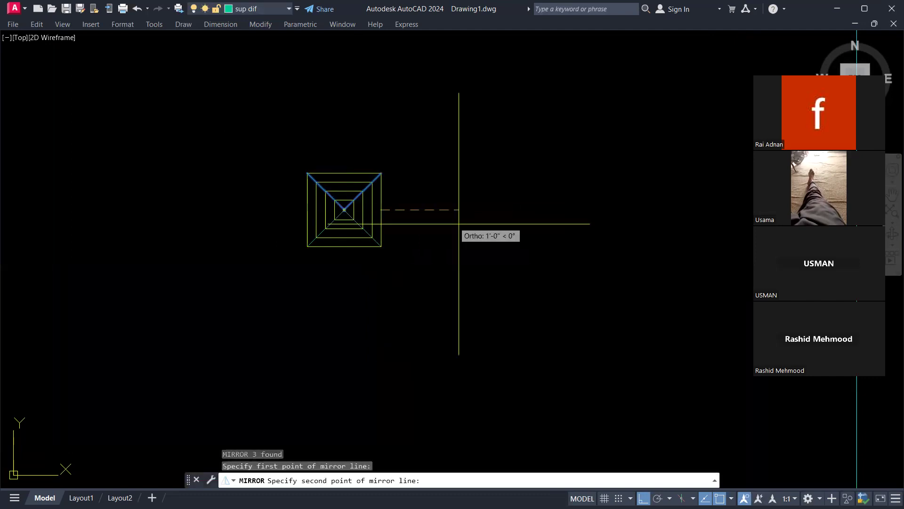
pyautogui.click(458, 224)
pyautogui.press('Return')
# Step: Match the properties of the diffuser's outer square onto all its nested squares and diagonals
pyautogui.scroll(4, 400, 214)
pyautogui.write('ma')
pyautogui.press('Return')
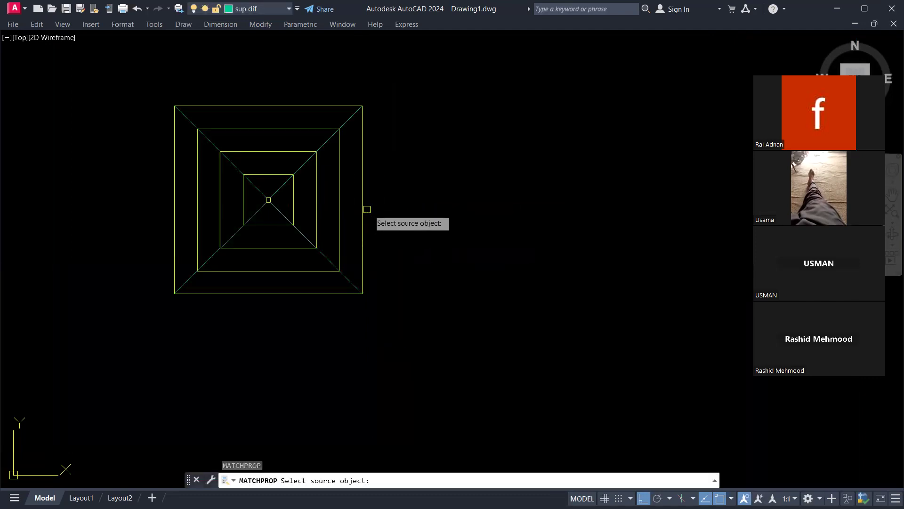
pyautogui.click(361, 205)
pyautogui.click(416, 87)
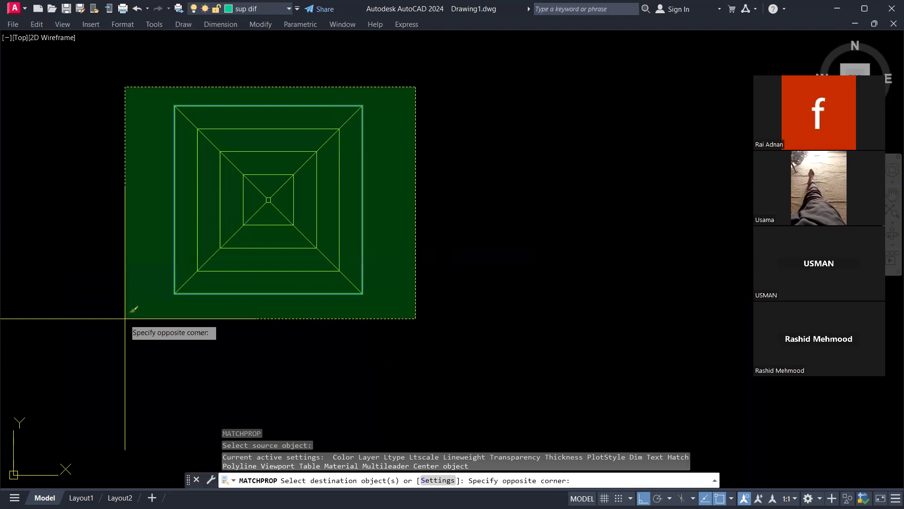
pyautogui.press('Escape')
pyautogui.press('Escape')
pyautogui.press('Escape')
# Step: Copy the finished nested-square diffuser onto the plain lower-left diffuser square, using the outer square's upper-right corner as base point
pyautogui.scroll(-8, 329, 204)
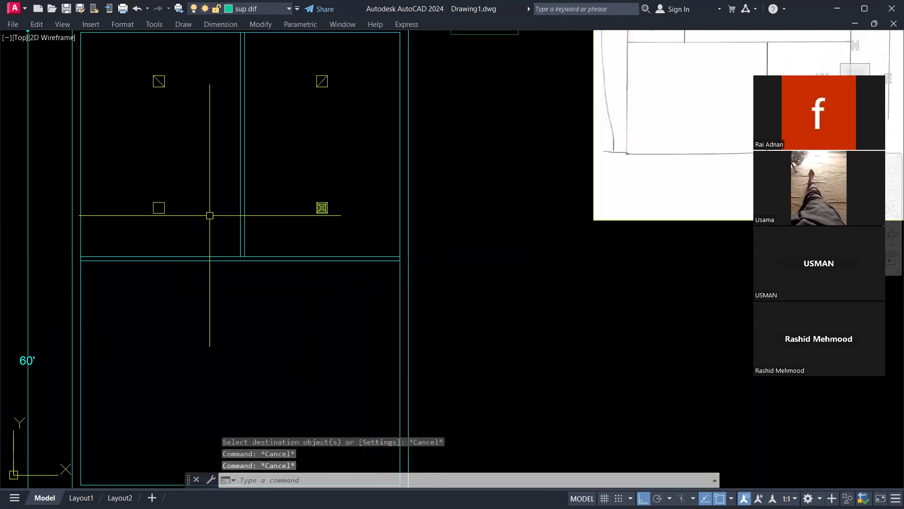
pyautogui.scroll(2, 304, 206)
pyautogui.click(333, 209)
pyautogui.click(307, 249)
pyautogui.write('co')
pyautogui.press('Return')
pyautogui.scroll(10, 323, 201)
pyautogui.scroll(-3, 530, 176)
pyautogui.click(529, 171)
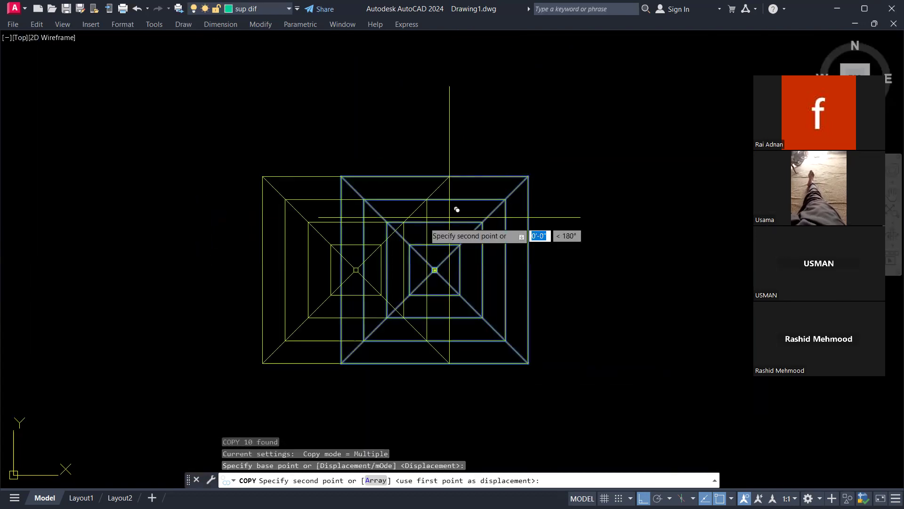
pyautogui.scroll(-8, 404, 235)
pyautogui.scroll(10, 405, 235)
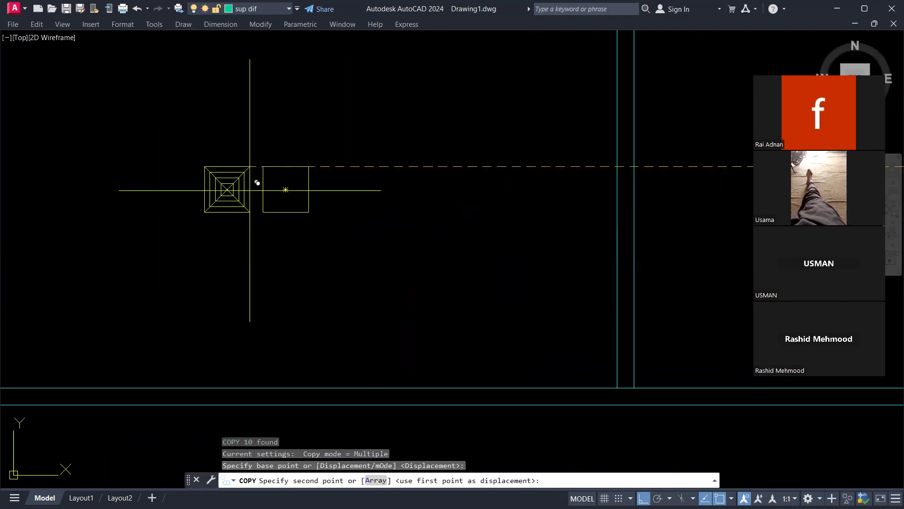
pyautogui.click(379, 122)
pyautogui.press('Escape')
pyautogui.scroll(-5, 369, 160)
pyautogui.scroll(-2, 267, 259)
pyautogui.press('Escape')
pyautogui.press('Escape')
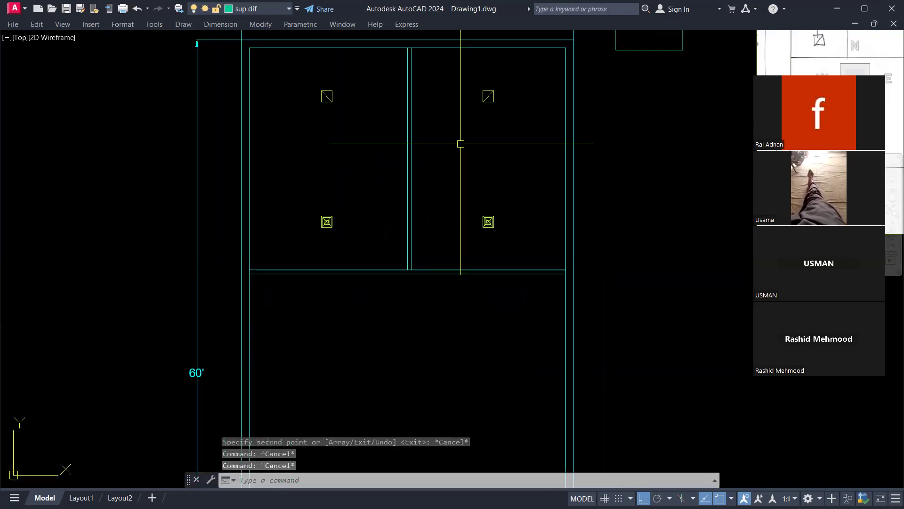
# Step: Move both nested-square supply diffusers in the two upper rooms to the sup dif layer
pyautogui.scroll(-2, 424, 211)
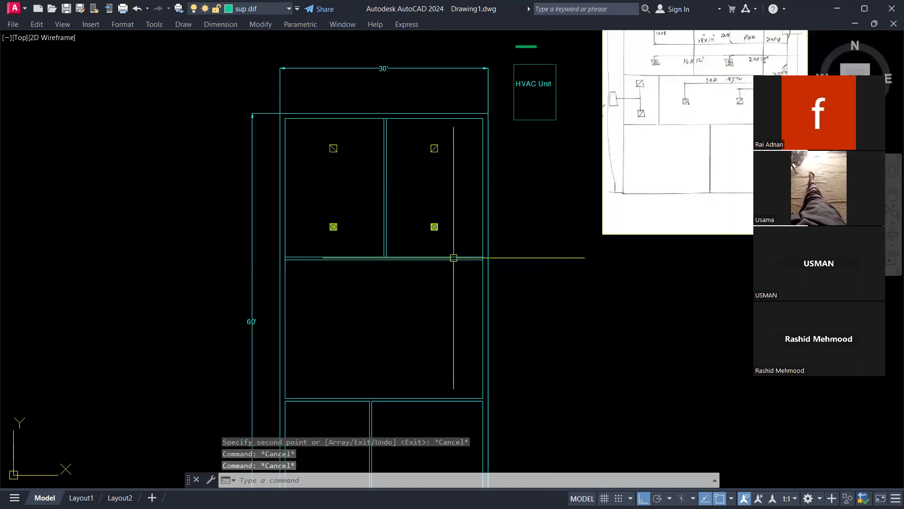
pyautogui.moveTo(453, 258); pyautogui.dragTo(437, 250, button='middle')
pyautogui.press('Escape')
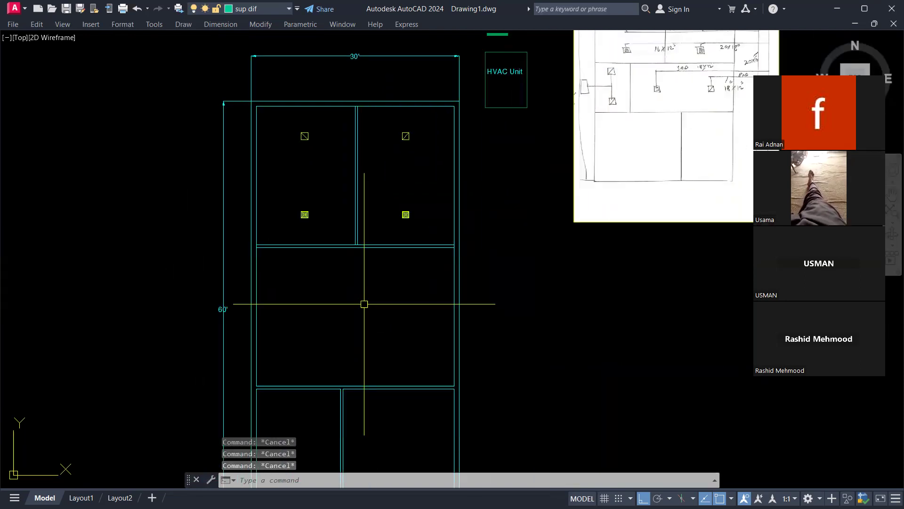
pyautogui.moveTo(364, 303); pyautogui.dragTo(339, 314, button='middle')
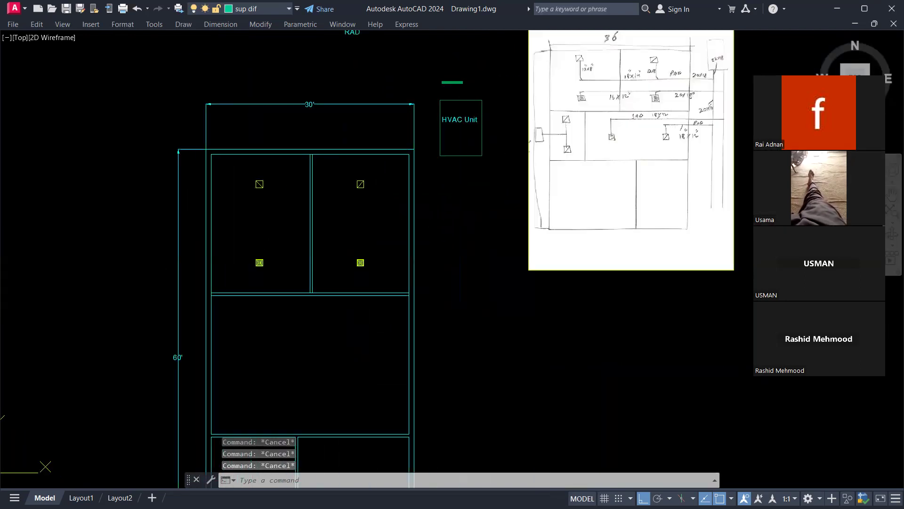
pyautogui.scroll(6, 230, 214)
pyautogui.scroll(-4, 383, 259)
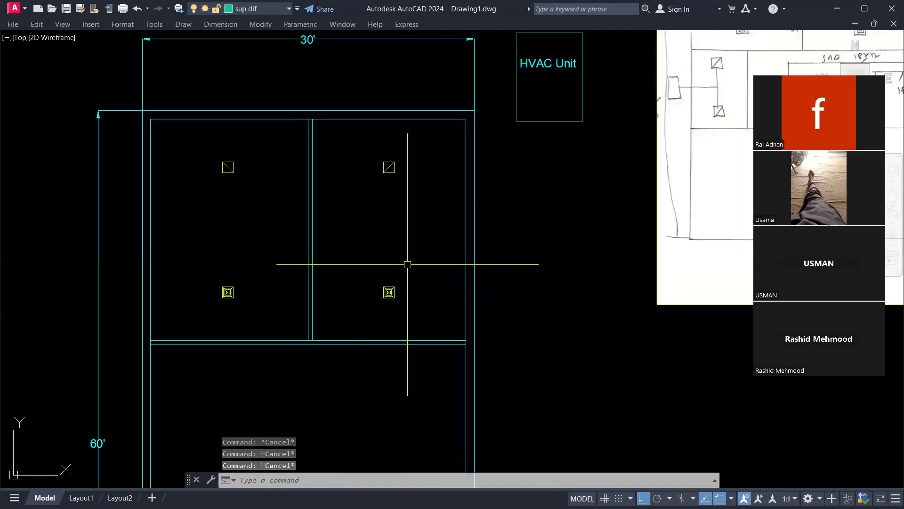
pyautogui.click(408, 265)
pyautogui.click(371, 306)
pyautogui.click(255, 272)
pyautogui.click(208, 309)
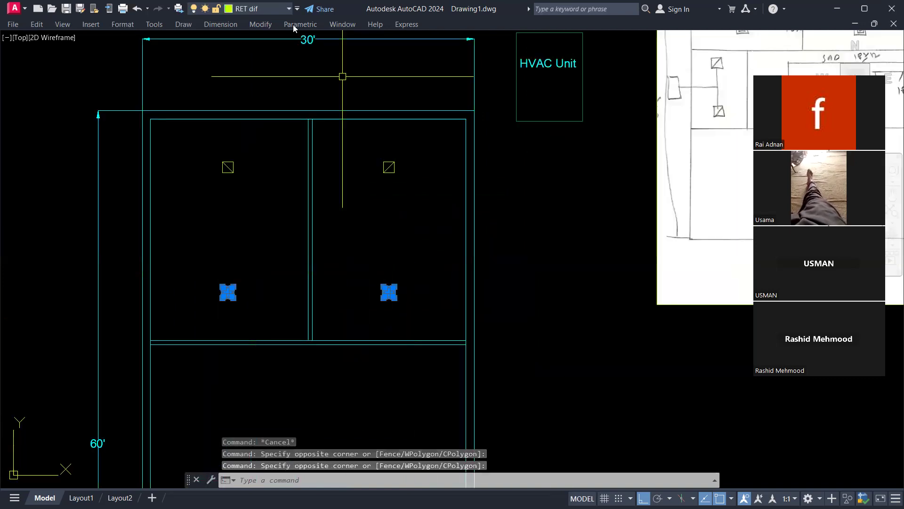
pyautogui.click(266, 9)
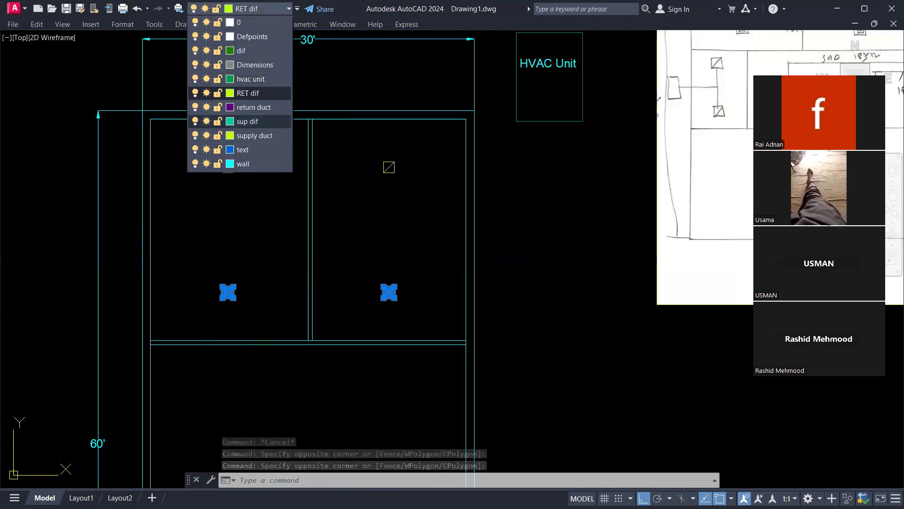
pyautogui.click(247, 121)
pyautogui.press('Escape')
# Step: Create a layer named sup duct, set its colour to green and make it the current layer
pyautogui.moveTo(514, 198); pyautogui.dragTo(417, 219, button='middle')
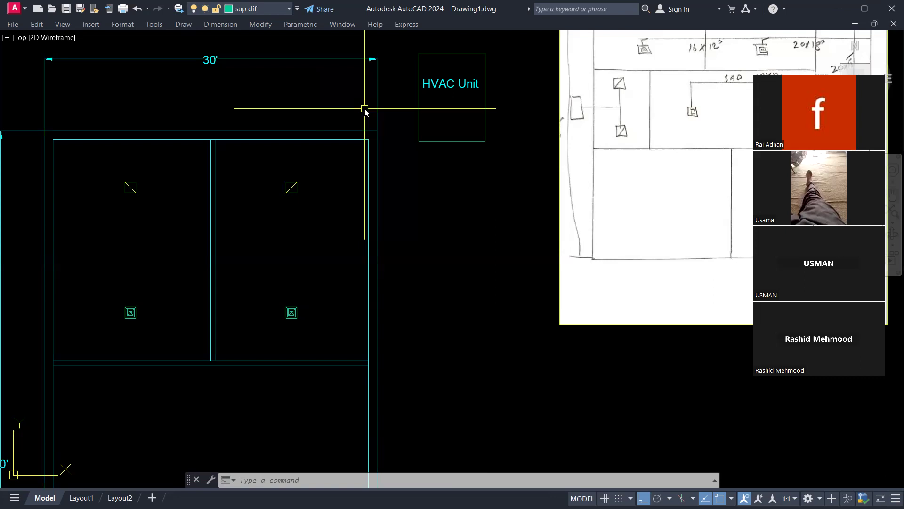
pyautogui.write('la')
pyautogui.press('Return')
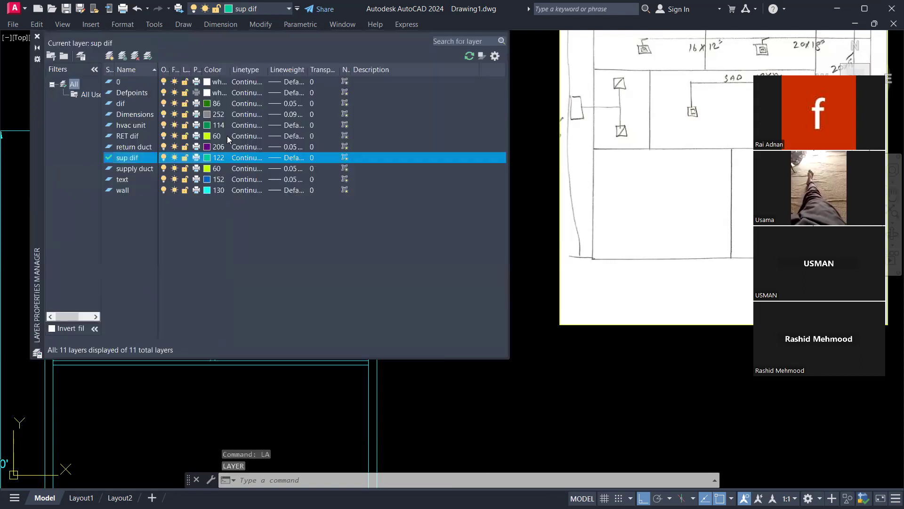
pyautogui.click(109, 56)
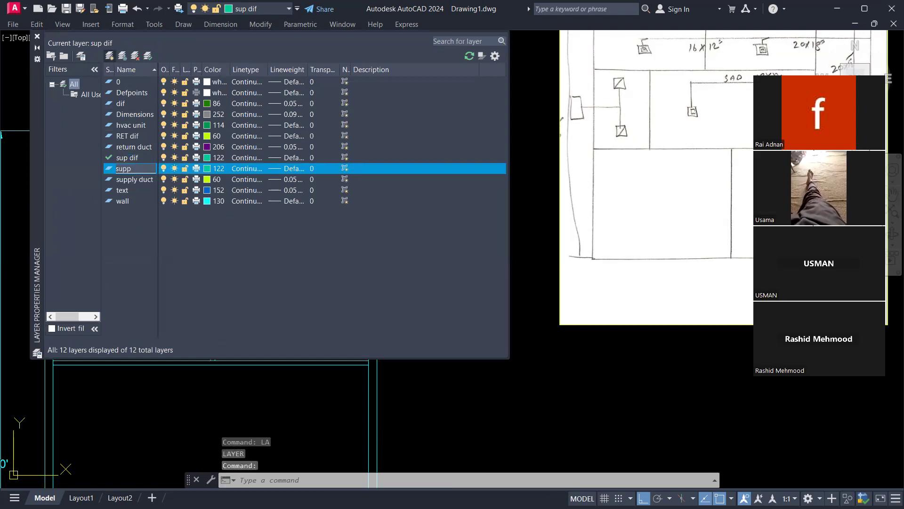
pyautogui.write('sup duct')
pyautogui.click(218, 168)
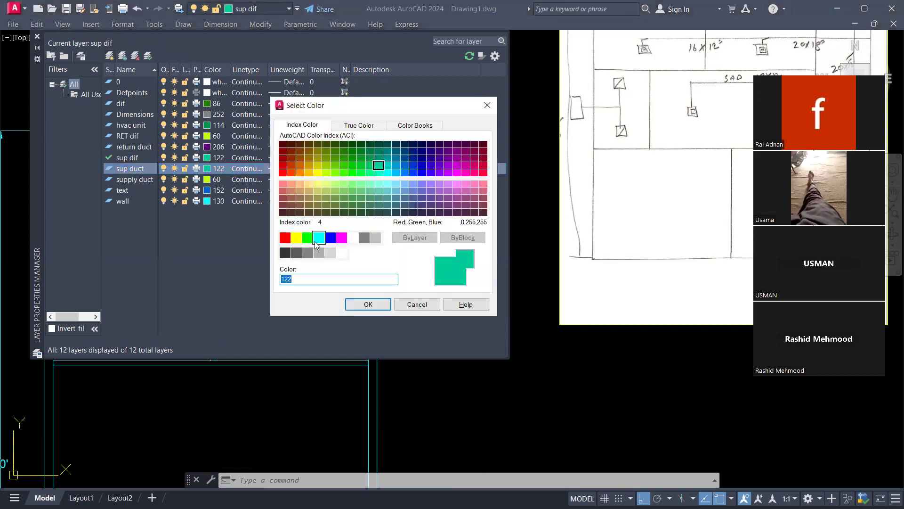
pyautogui.click(314, 241)
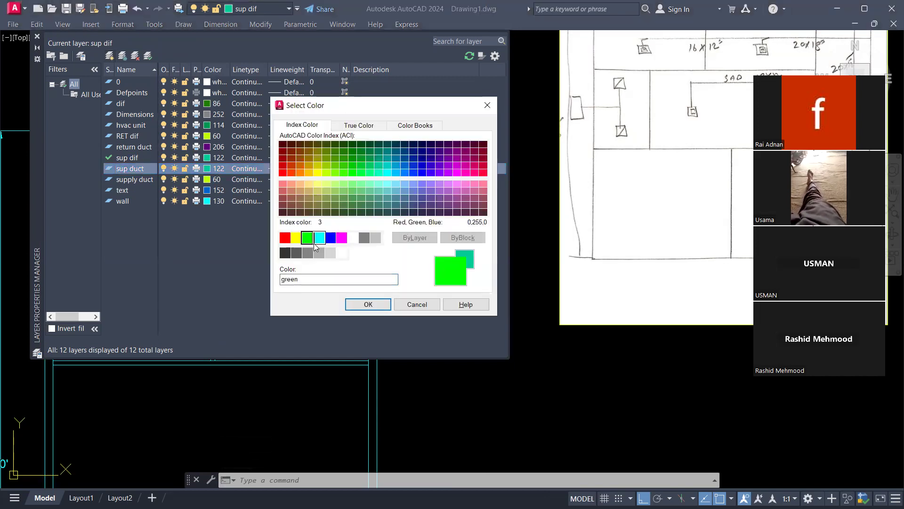
pyautogui.click(361, 303)
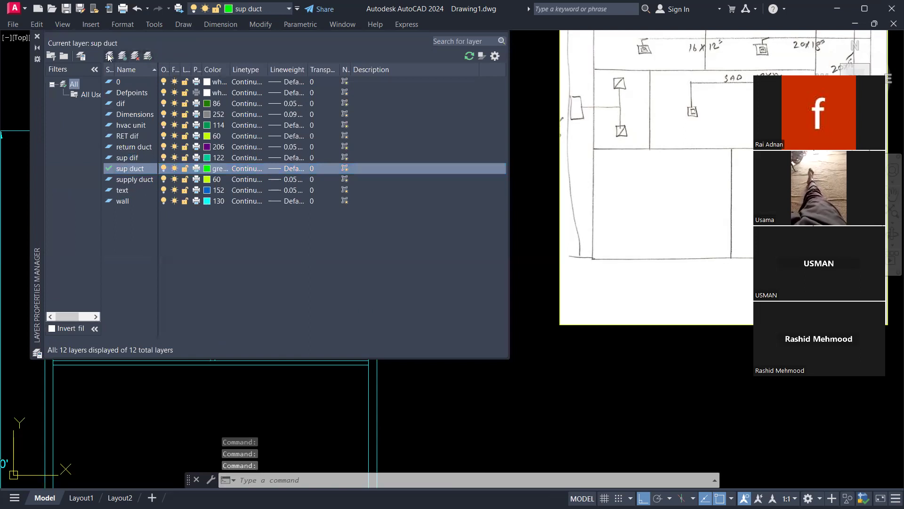
# Step: Try to add another new layer named return duct
pyautogui.hotkey('alt', 'n')
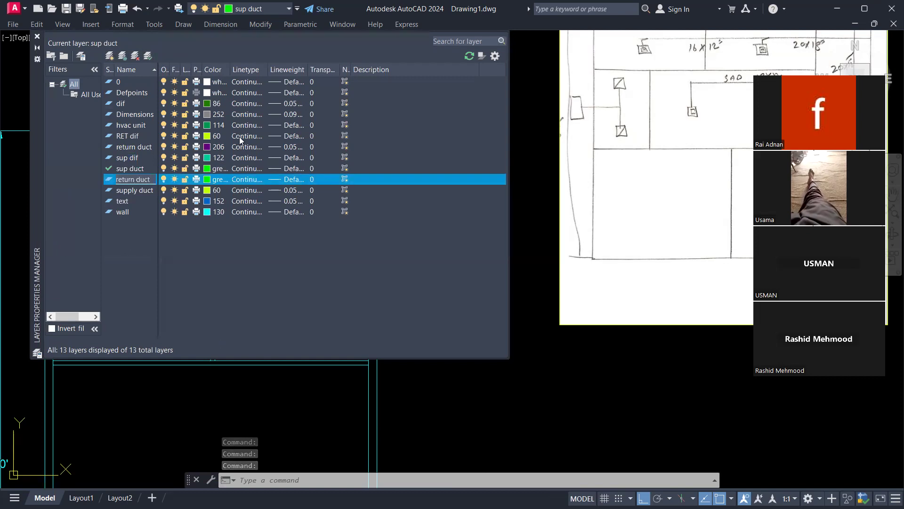
pyautogui.write('return duct')
pyautogui.press('Return')
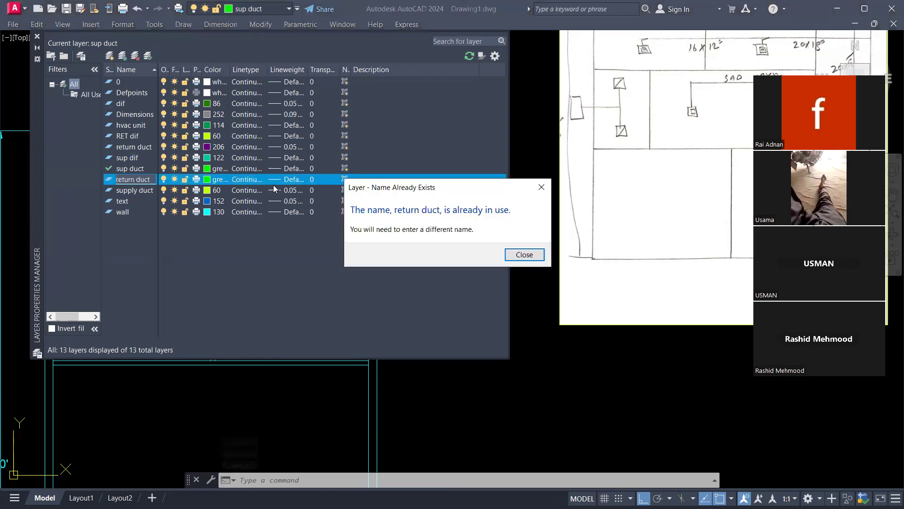
pyautogui.click(541, 187)
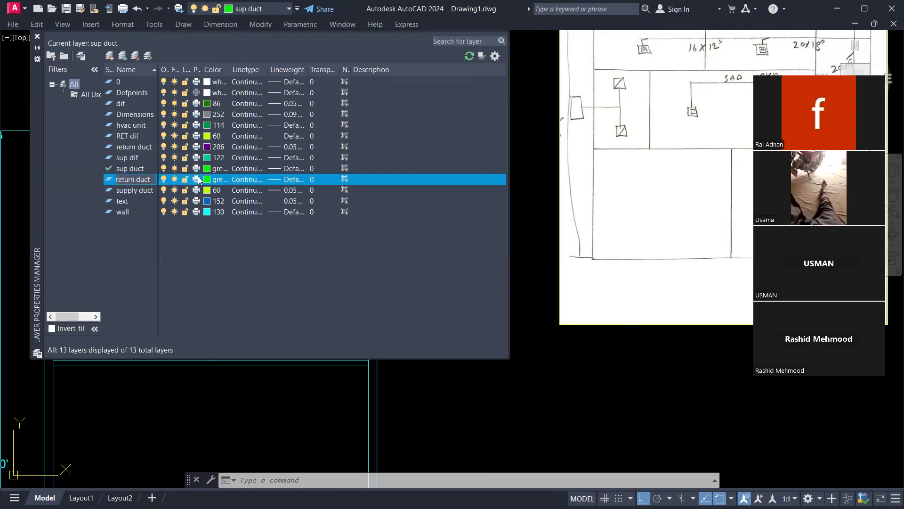
pyautogui.press('Return')
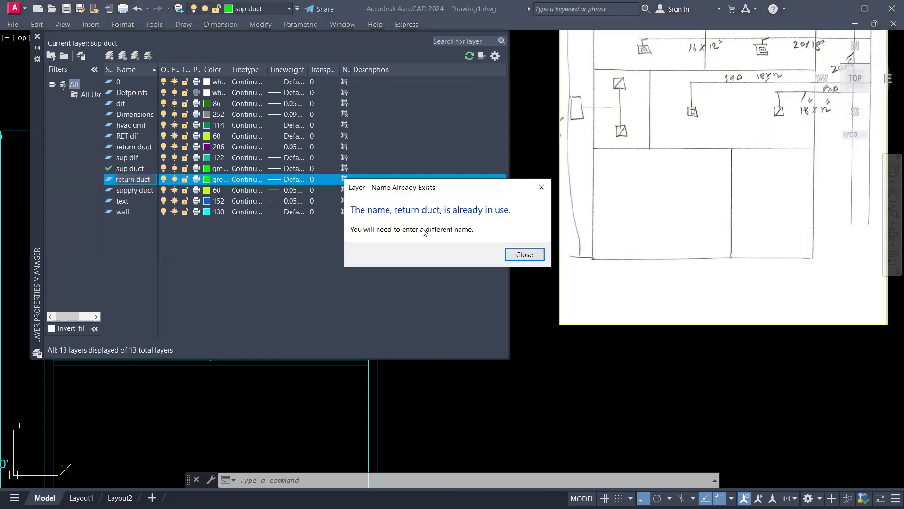
pyautogui.click(524, 256)
pyautogui.press('Escape')
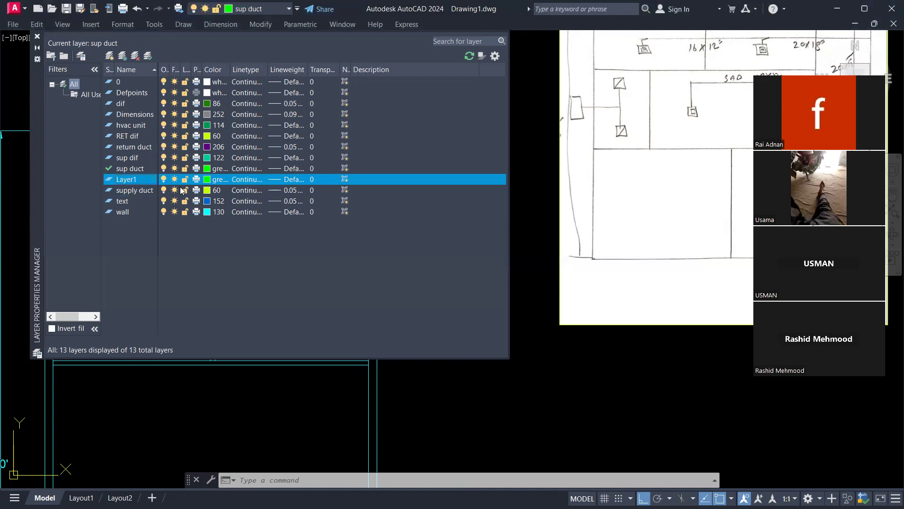
# Step: Delete the surplus new layer Layer1 and close the layer manager
pyautogui.rightClick(139, 183)
pyautogui.press('Escape')
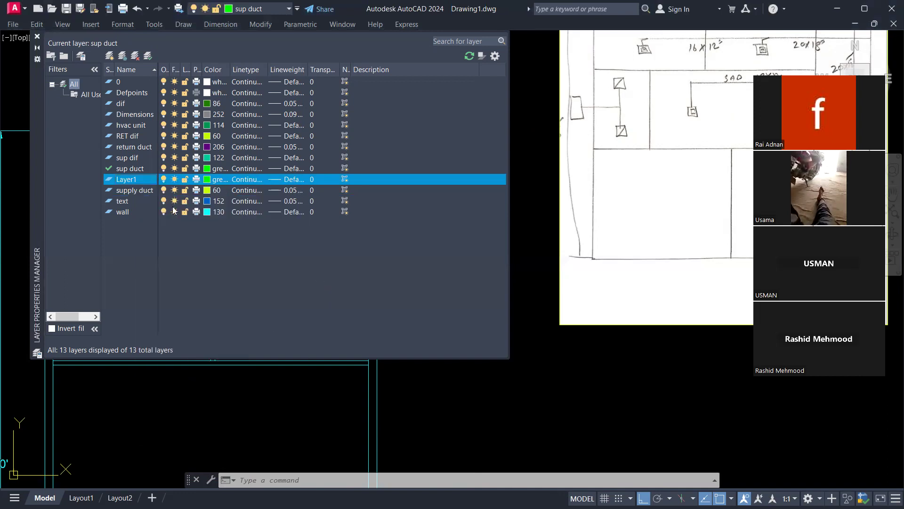
pyautogui.rightClick(118, 183)
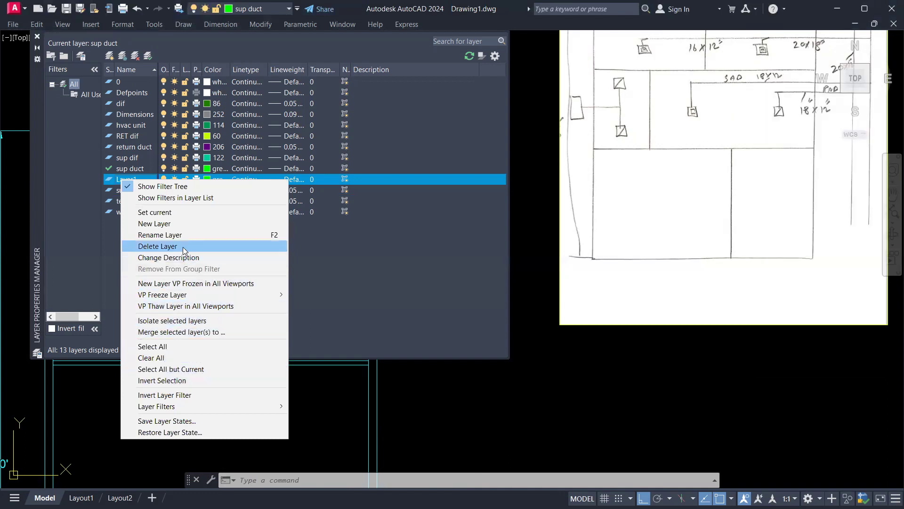
pyautogui.click(157, 246)
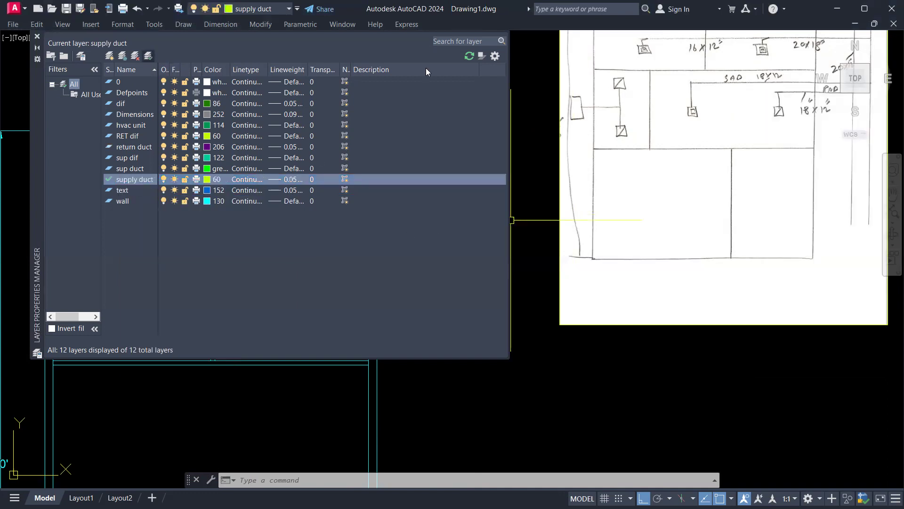
pyautogui.click(36, 38)
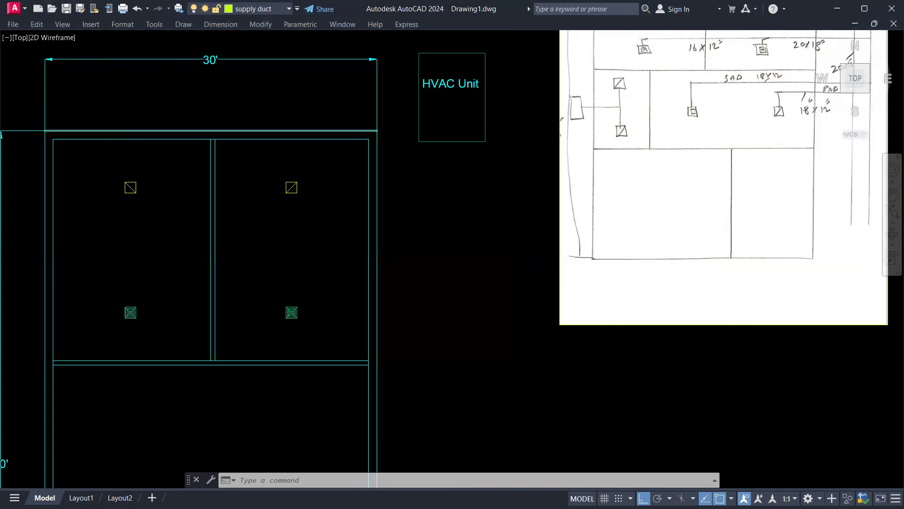
# Step: Make the existing return duct layer current
pyautogui.scroll(-4, 252, 186)
pyautogui.scroll(3, 307, 142)
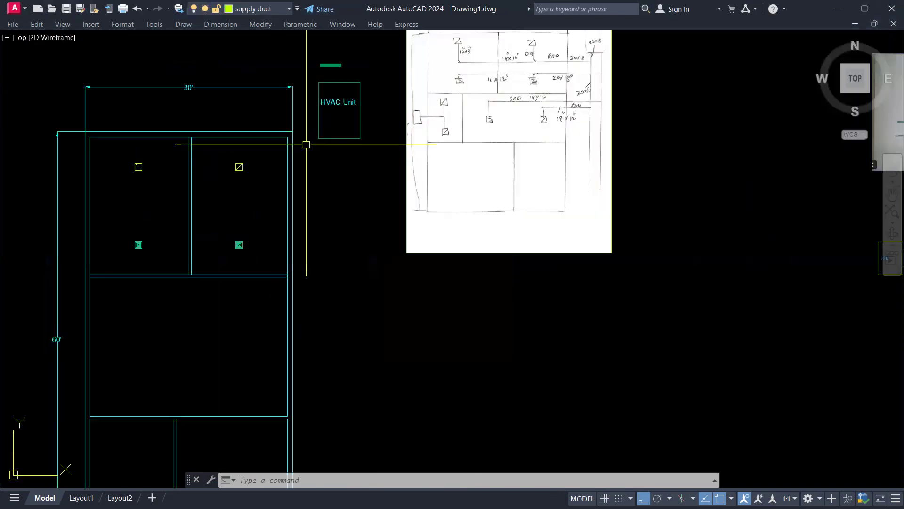
pyautogui.click(288, 9)
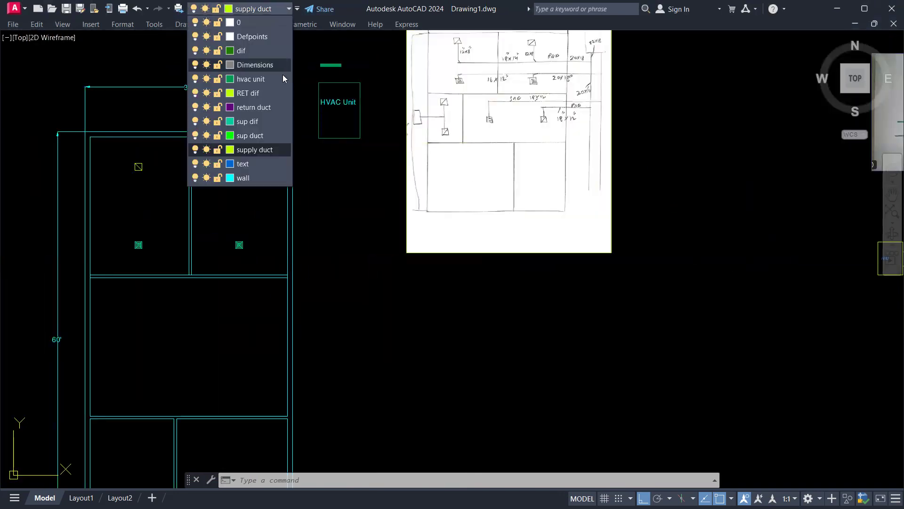
pyautogui.click(262, 107)
pyautogui.scroll(3, 323, 144)
pyautogui.scroll(-2, 337, 149)
pyautogui.moveTo(337, 149); pyautogui.dragTo(320, 175, button='middle')
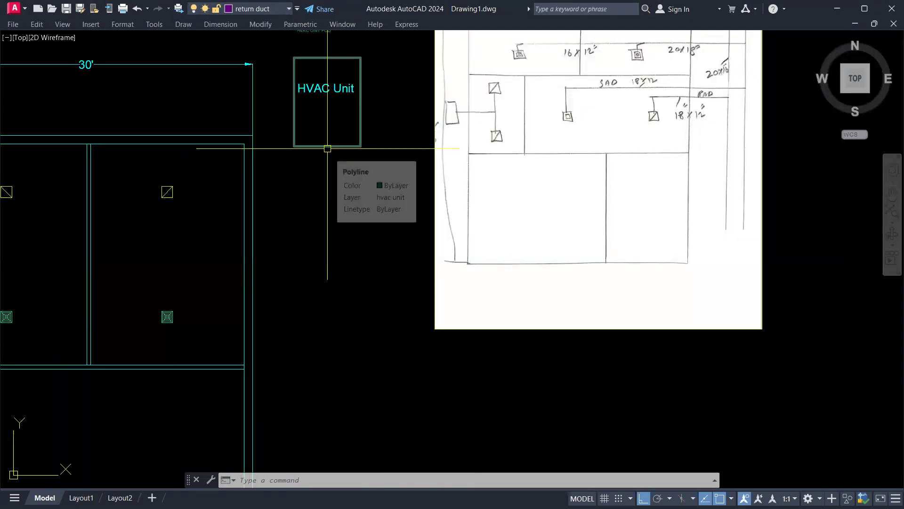
pyautogui.press('l')
pyautogui.press('Return')
pyautogui.scroll(2, 327, 148)
pyautogui.press('Escape')
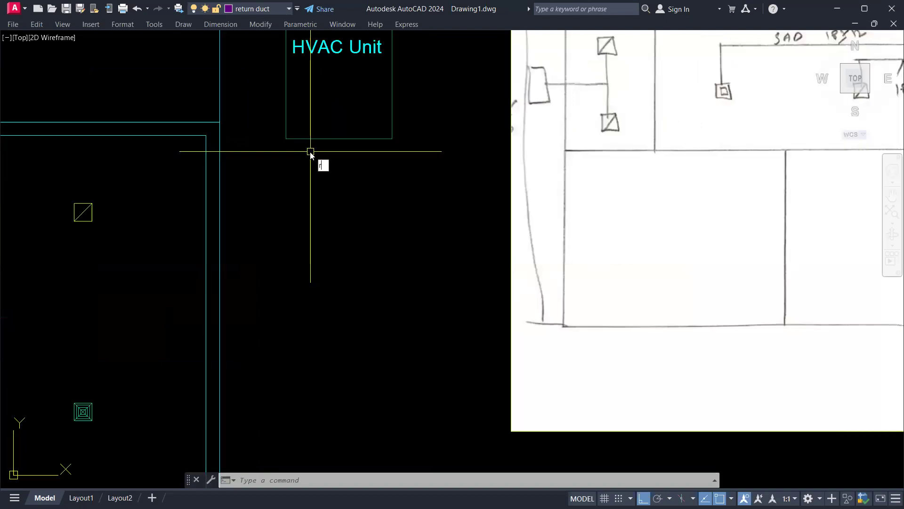
# Step: Draw two small duct-connection rectangles side by side beneath the HVAC unit's lower edge, the left one about 1'-3" wide
pyautogui.write('rec')
pyautogui.press('Return')
pyautogui.click(295, 138)
pyautogui.scroll(2, 315, 142)
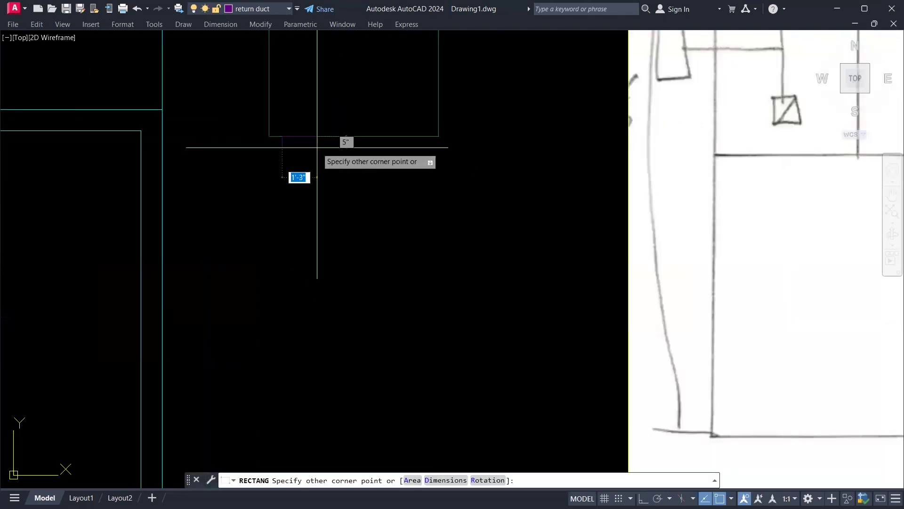
pyautogui.click(320, 159)
pyautogui.press('Return')
pyautogui.click(378, 136)
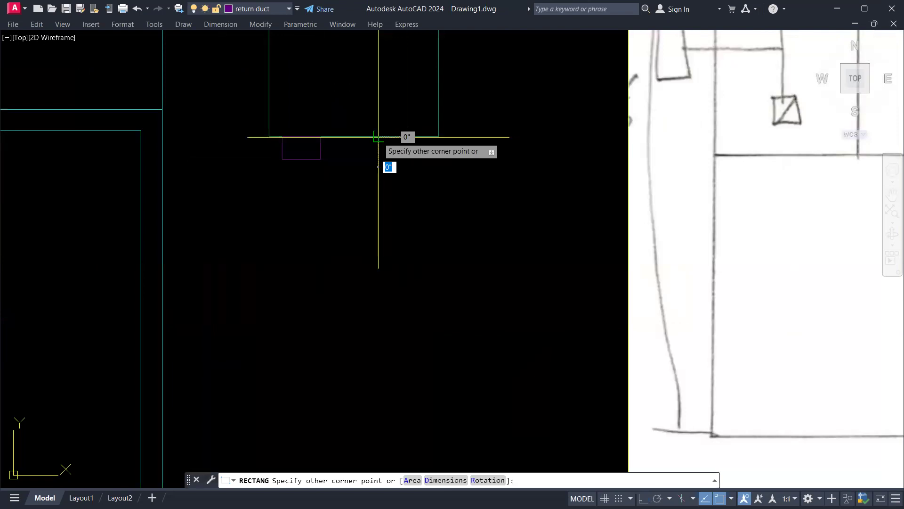
pyautogui.click(423, 158)
# Step: Examine the duct runs and duct sizes leaving the HVAC unit in the hand-drawn sketch
pyautogui.scroll(-3, 359, 196)
pyautogui.moveTo(347, 184)
pyautogui.mouseDown(button='middle')
pyautogui.moveTo(386, 186)
pyautogui.moveTo(369, 177)
pyautogui.mouseUp(button='middle')
pyautogui.scroll(2, 361, 168)
pyautogui.scroll(-2, 358, 174)
pyautogui.scroll(-3, 370, 177)
pyautogui.scroll(5, 630, 164)
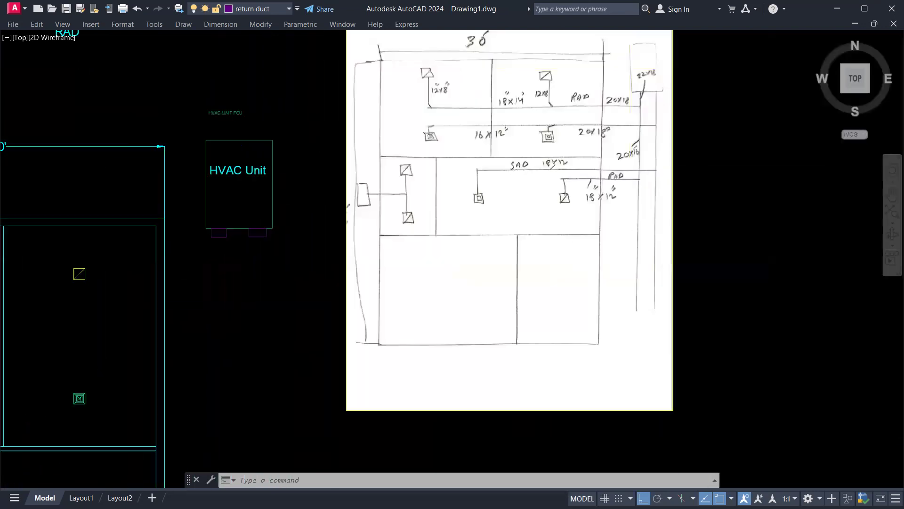
pyautogui.scroll(-2, 639, 100)
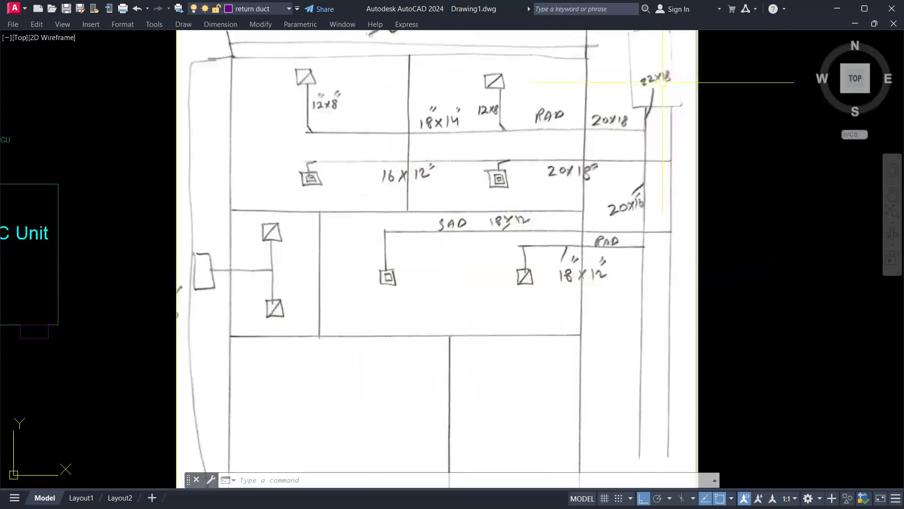
# Step: Examine the size label of the return duct beneath the HVAC unit in the hand-drawn sketch
pyautogui.scroll(2, 562, 120)
pyautogui.scroll(-3, 374, 182)
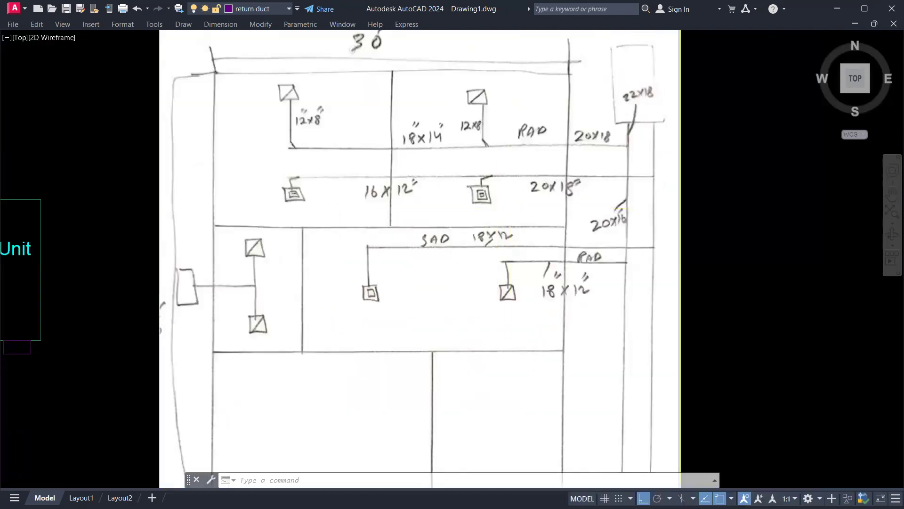
pyautogui.scroll(-2, 604, 155)
pyautogui.scroll(4, 604, 155)
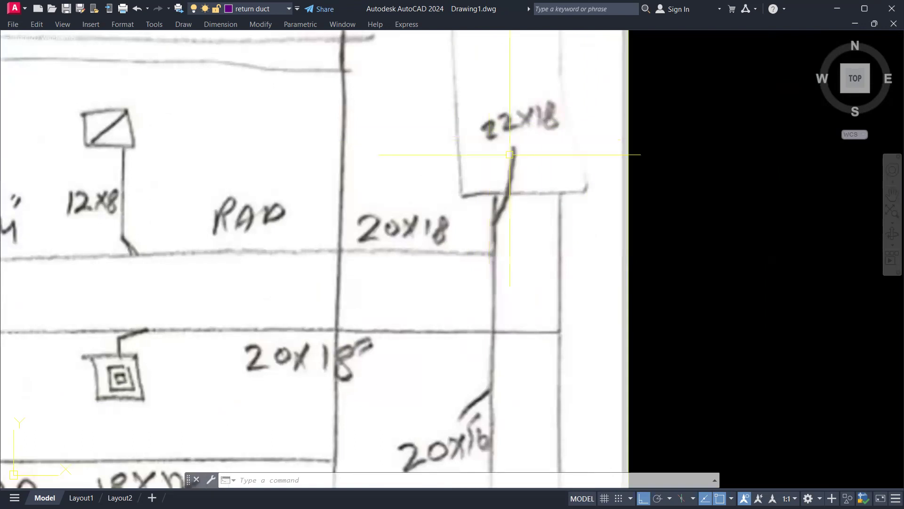
pyautogui.scroll(-6, 476, 182)
pyautogui.scroll(3, 381, 207)
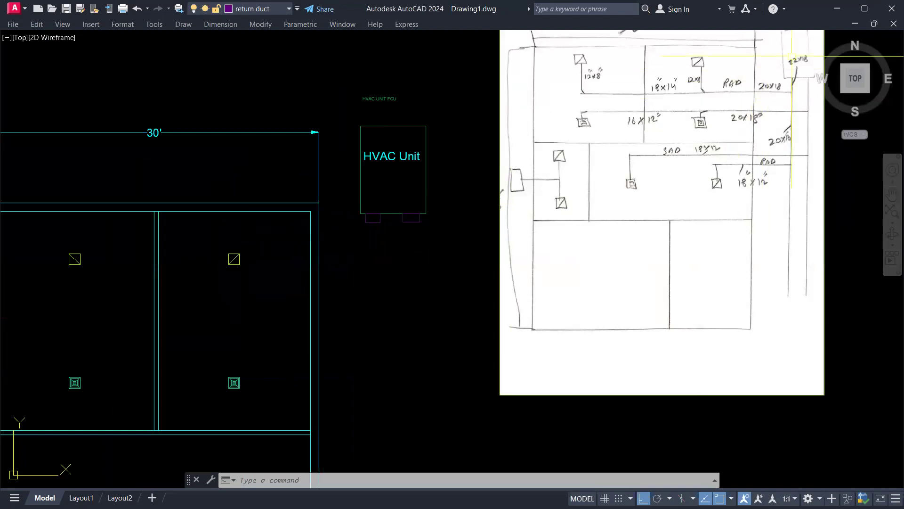
pyautogui.scroll(8, 795, 60)
pyautogui.scroll(-14, 755, 100)
pyautogui.scroll(8, 644, 136)
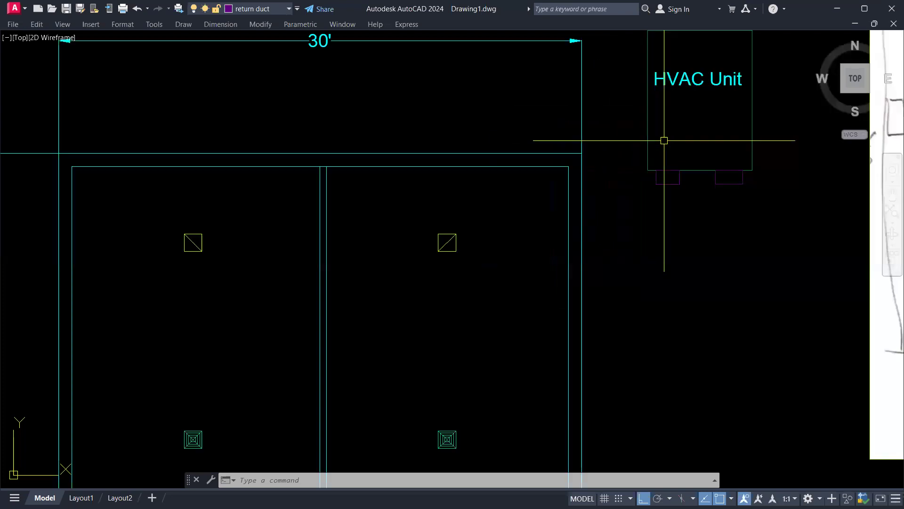
# Step: Draw a short vertical centreline downward from the lower edge of the left duct-connection rectangle under the HVAC unit
pyautogui.press('Escape')
pyautogui.press('Escape')
pyautogui.press('Escape')
pyautogui.moveTo(645, 202); pyautogui.dragTo(587, 199, button='middle')
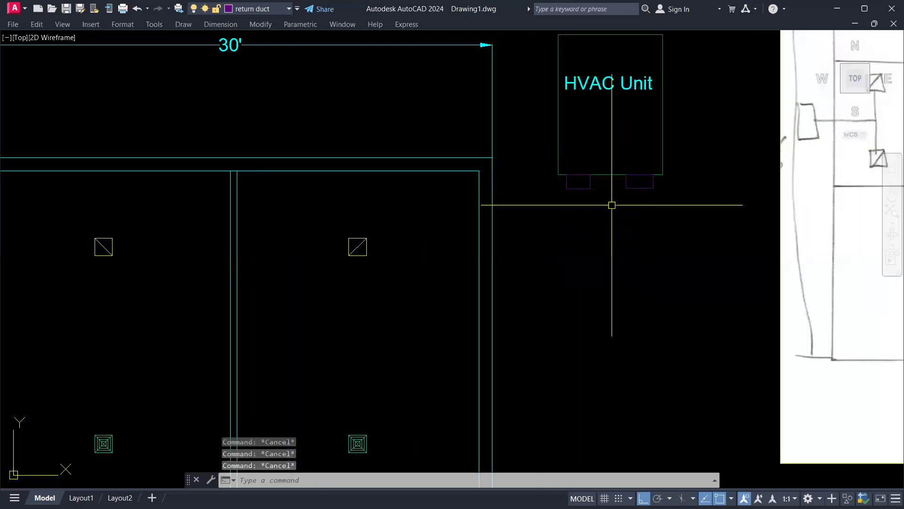
pyautogui.write('l')
pyautogui.press('Return')
pyautogui.scroll(4, 584, 191)
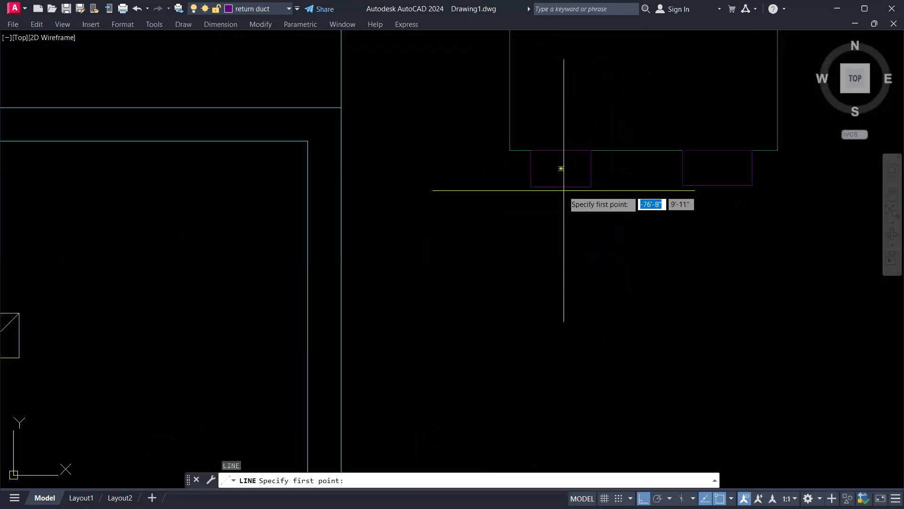
pyautogui.click(561, 187)
pyautogui.click(561, 262)
pyautogui.press('Escape')
pyautogui.press('Escape')
pyautogui.press('Escape')
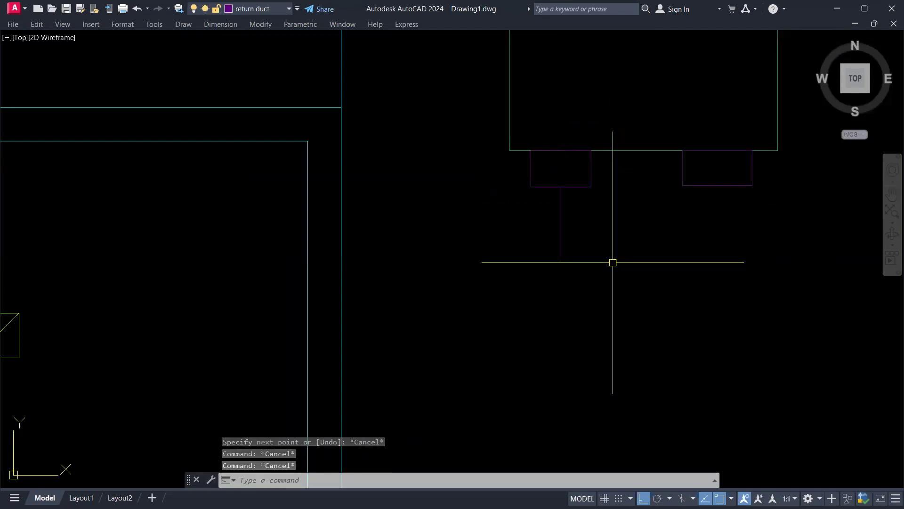
# Step: Offset the short duct centreline 11 inches to each side to form the return duct's two walls
pyautogui.scroll(-6, 613, 262)
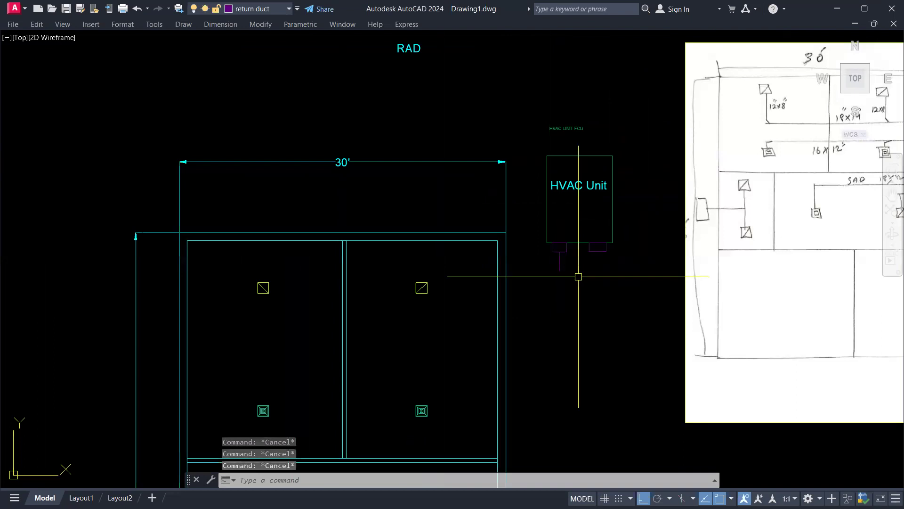
pyautogui.write('o')
pyautogui.press('Return')
pyautogui.write('11')
pyautogui.press('Return')
pyautogui.scroll(3, 579, 281)
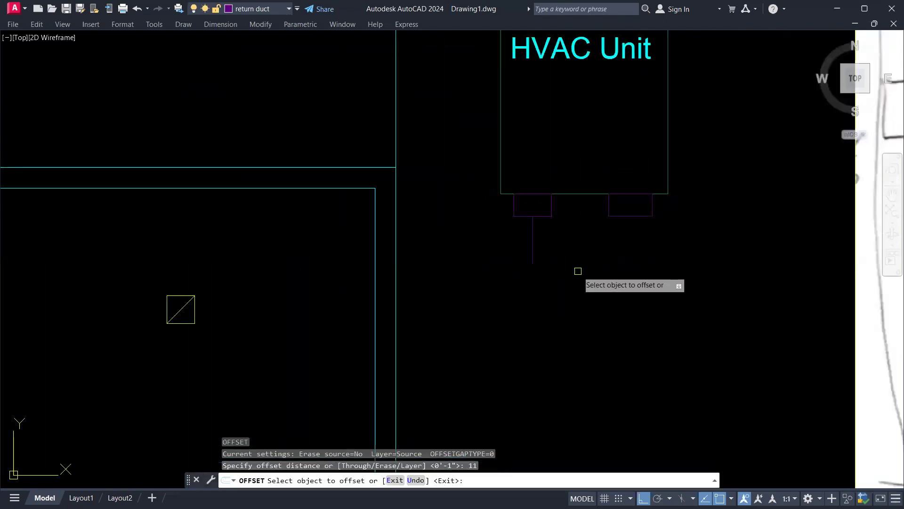
pyautogui.click(533, 245)
pyautogui.click(492, 244)
pyautogui.click(537, 247)
pyautogui.click(610, 262)
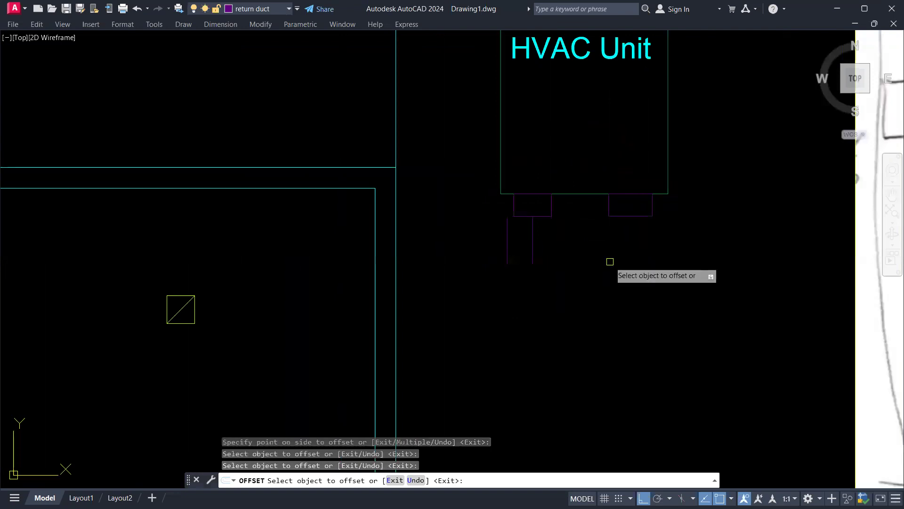
pyautogui.click(537, 245)
pyautogui.click(533, 243)
pyautogui.click(582, 249)
pyautogui.press('Escape')
pyautogui.press('Escape')
pyautogui.press('Return')
pyautogui.press('Escape')
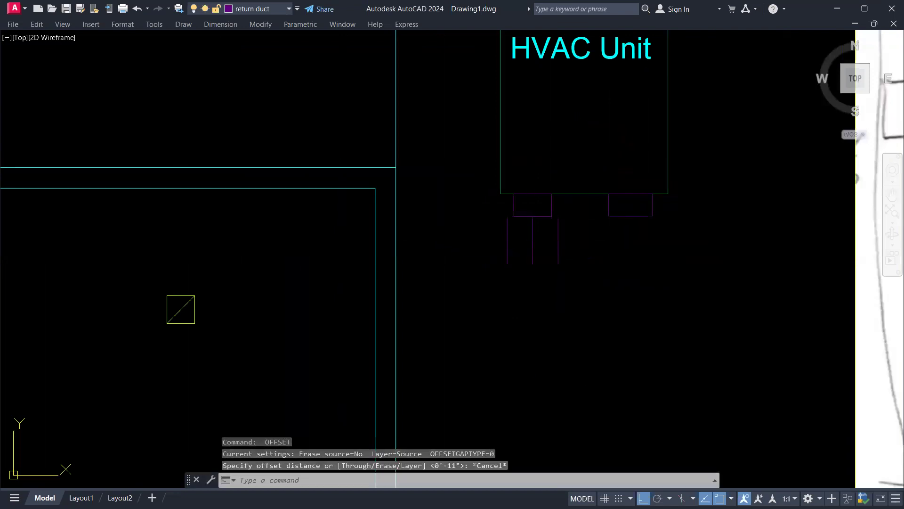
# Step: Stretch the lower ends of the centreline and both duct walls straight down to lengthen the return duct
pyautogui.write('s')
pyautogui.press('Return')
pyautogui.click(562, 236)
pyautogui.click(484, 272)
pyautogui.press('Return')
pyautogui.click(555, 275)
pyautogui.scroll(-4, 574, 351)
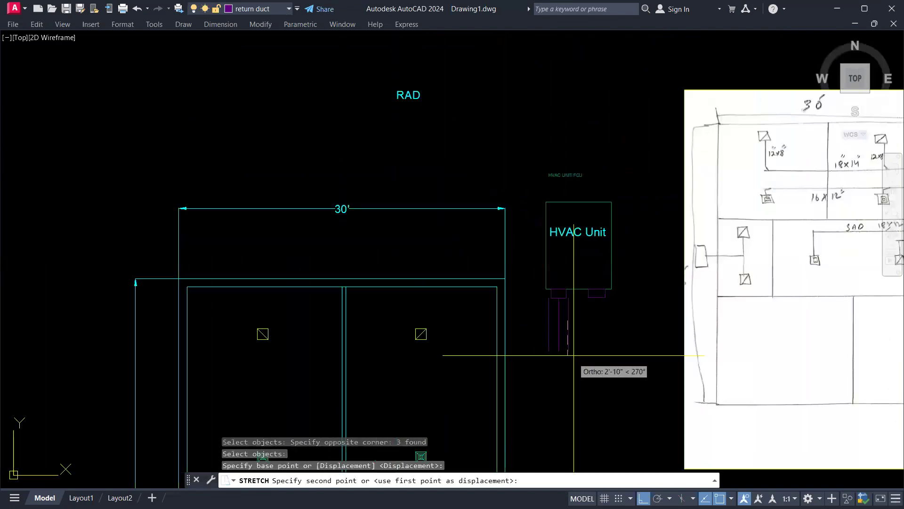
pyautogui.press('Escape')
pyautogui.scroll(4, 562, 346)
pyautogui.press('Escape')
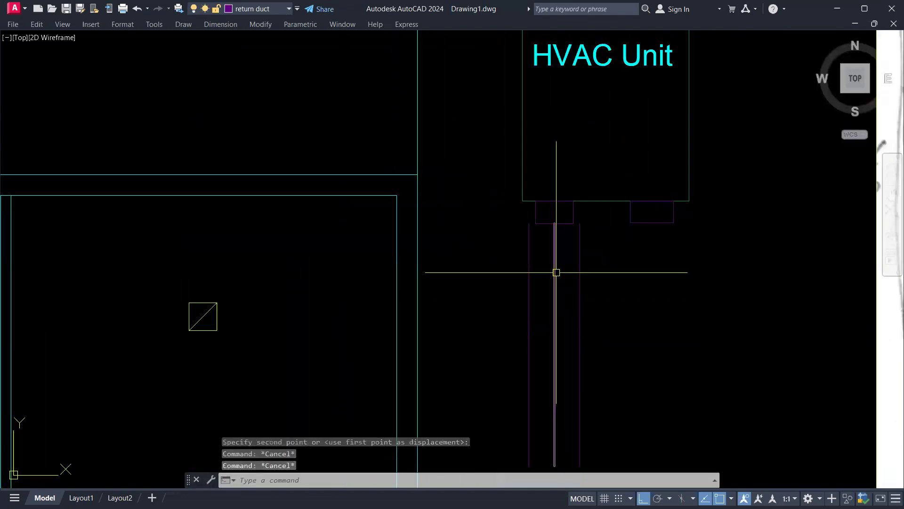
pyautogui.press('Escape')
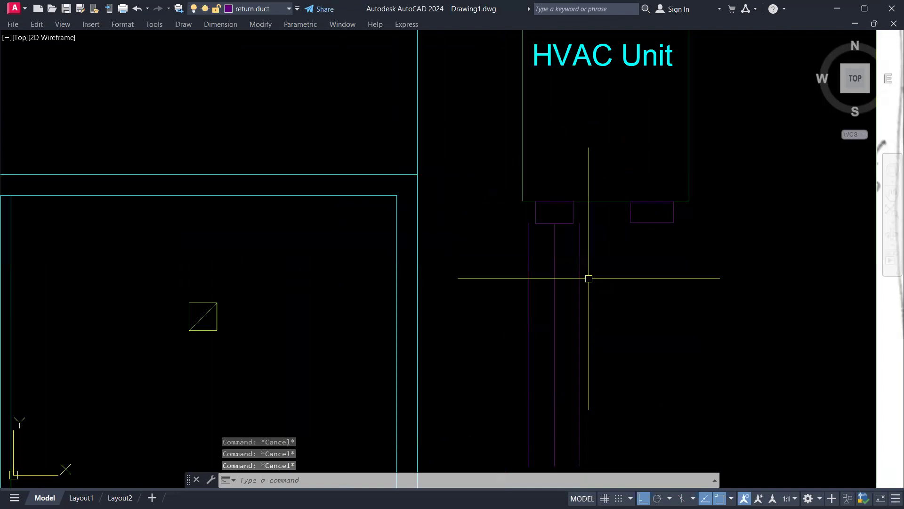
# Step: Draw a horizontal line across the return duct between its two walls, a short distance below the connection rectangle
pyautogui.write('l')
pyautogui.press('Return')
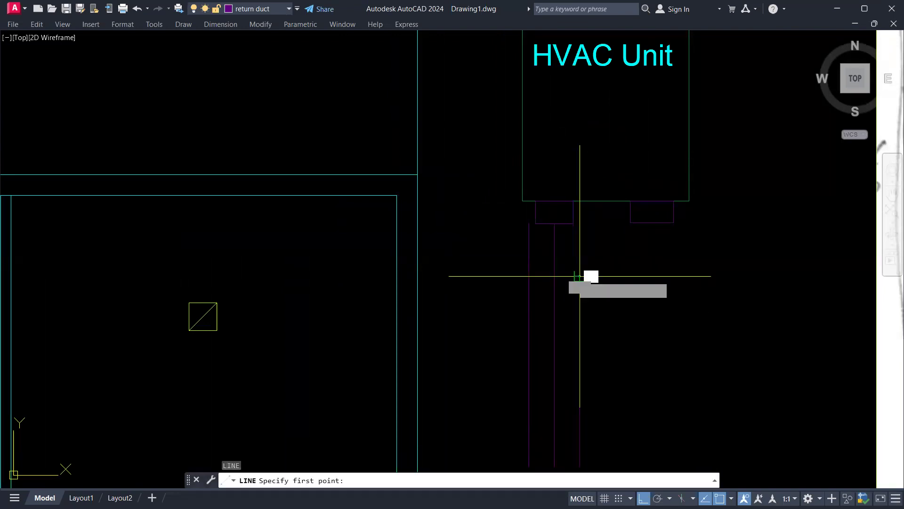
pyautogui.click(580, 276)
pyautogui.click(528, 276)
pyautogui.press('Escape')
# Step: Draw the transition's slanted left side from the connection rectangle's lower-left corner to the cross line's left end
pyautogui.press('space')
pyautogui.click(536, 223)
pyautogui.scroll(6, 540, 258)
pyautogui.click(495, 330)
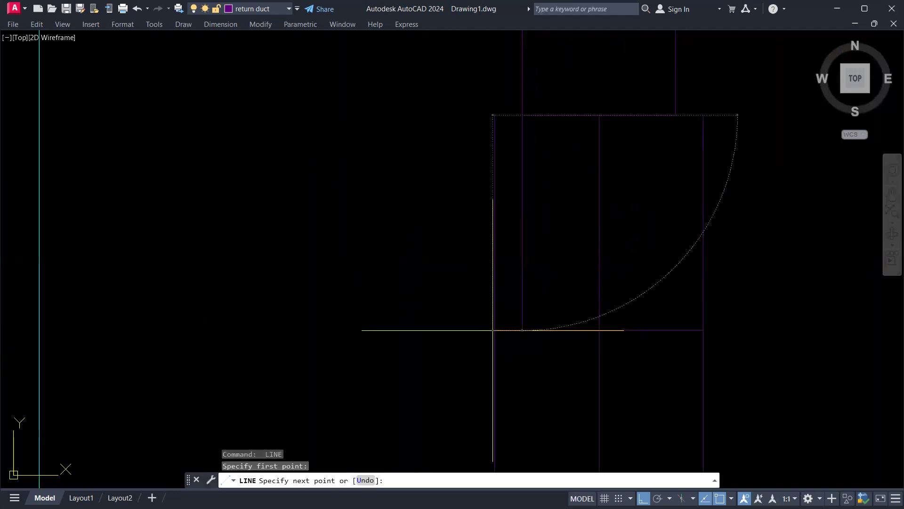
pyautogui.press('Escape')
# Step: Mirror the slanted transition line about the duct's vertical centreline, keeping the original
pyautogui.click(520, 149)
pyautogui.write('mi')
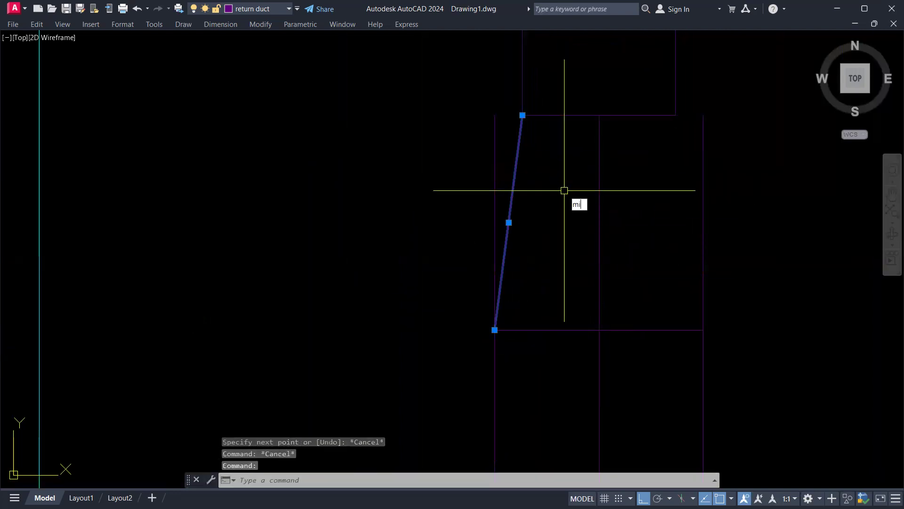
pyautogui.press('Return')
pyautogui.scroll(-2, 574, 183)
pyautogui.scroll(3, 593, 162)
pyautogui.click(583, 137)
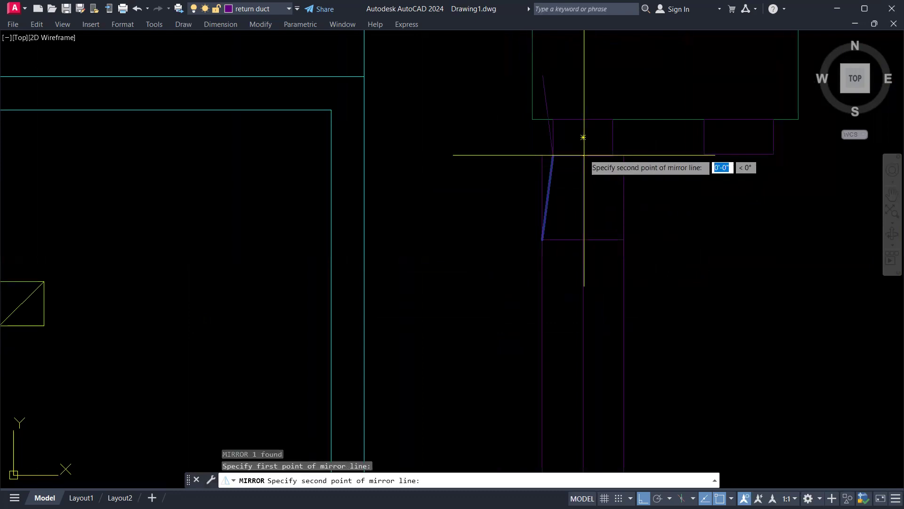
pyautogui.click(586, 114)
pyautogui.press('Escape')
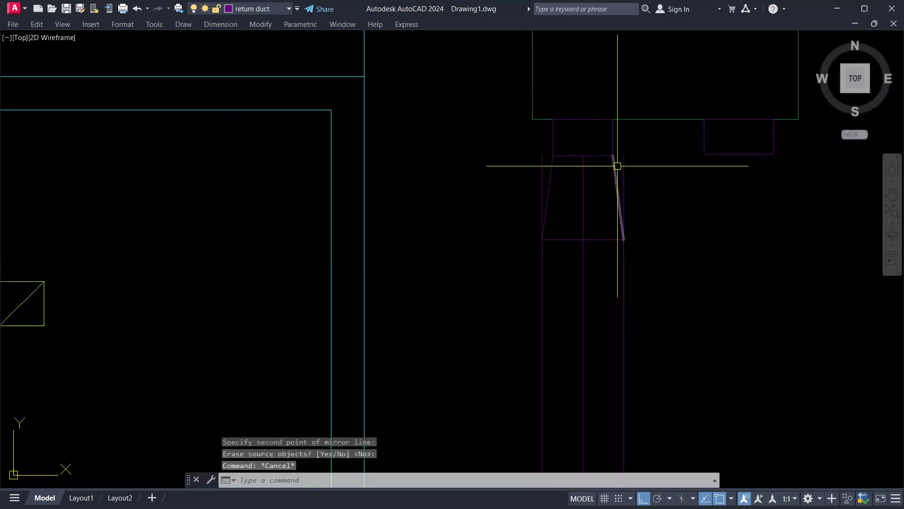
# Step: Trim the surplus wall segment outside the transition's right slanted side, above the cross line
pyautogui.write('tr')
pyautogui.press('Return')
pyautogui.click(628, 162)
pyautogui.click(620, 164)
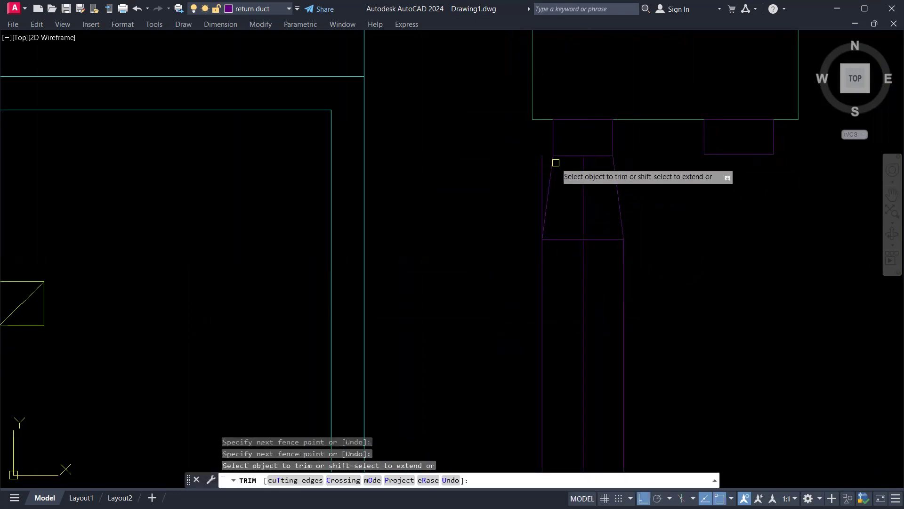
# Step: Trim the leftover line stub beside the return duct reducer and erase the vertical centre line inside the duct
pyautogui.click(543, 156)
pyautogui.press('Escape')
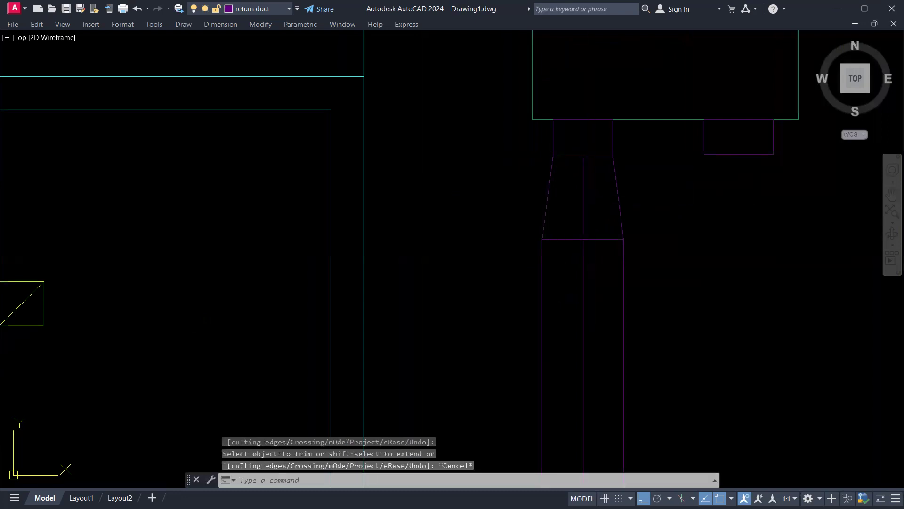
pyautogui.click(583, 201)
pyautogui.write('e')
pyautogui.press('Return')
pyautogui.press('Escape')
# Step: Change the return duct layer's colour to magenta in the layer properties and close the layer manager
pyautogui.scroll(-3, 602, 205)
pyautogui.press('Escape')
pyautogui.moveTo(636, 237)
pyautogui.mouseDown(button='middle')
pyautogui.moveTo(611, 220)
pyautogui.moveTo(552, 216)
pyautogui.mouseUp(button='middle')
pyautogui.write('la')
pyautogui.press('Return')
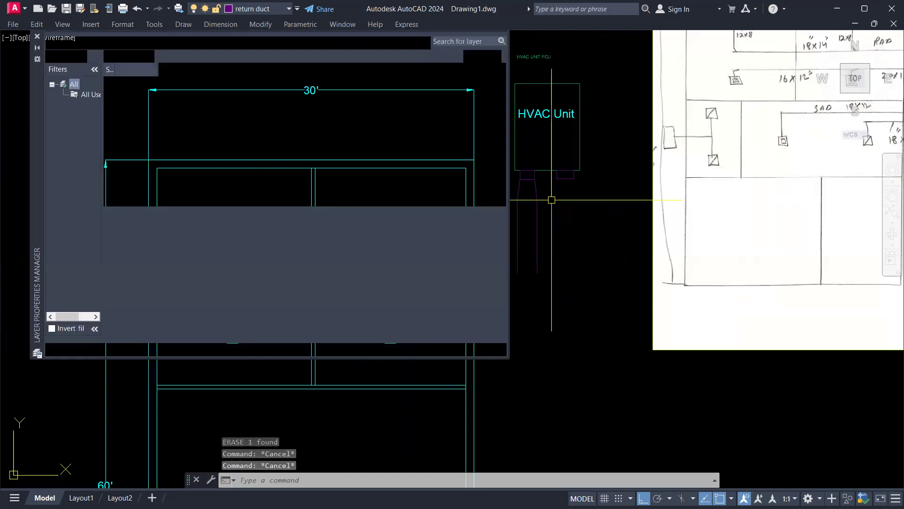
pyautogui.click(215, 149)
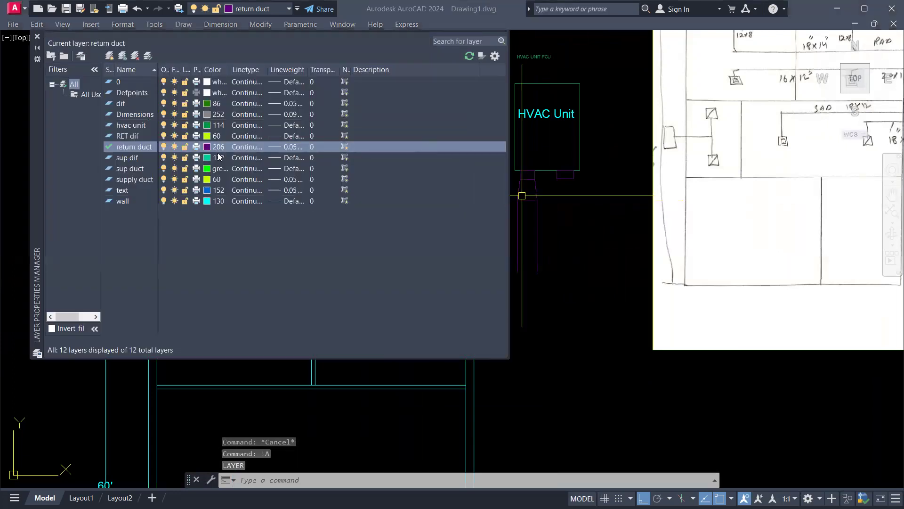
pyautogui.click(342, 238)
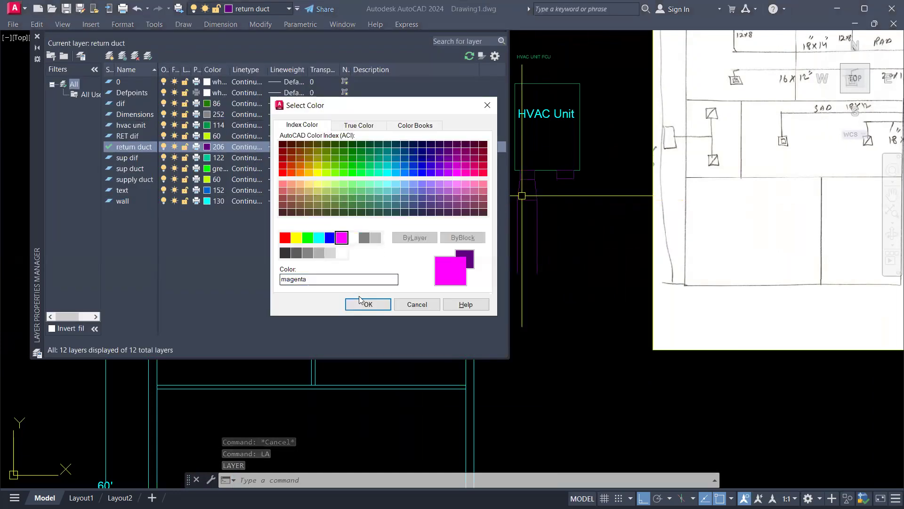
pyautogui.click(364, 304)
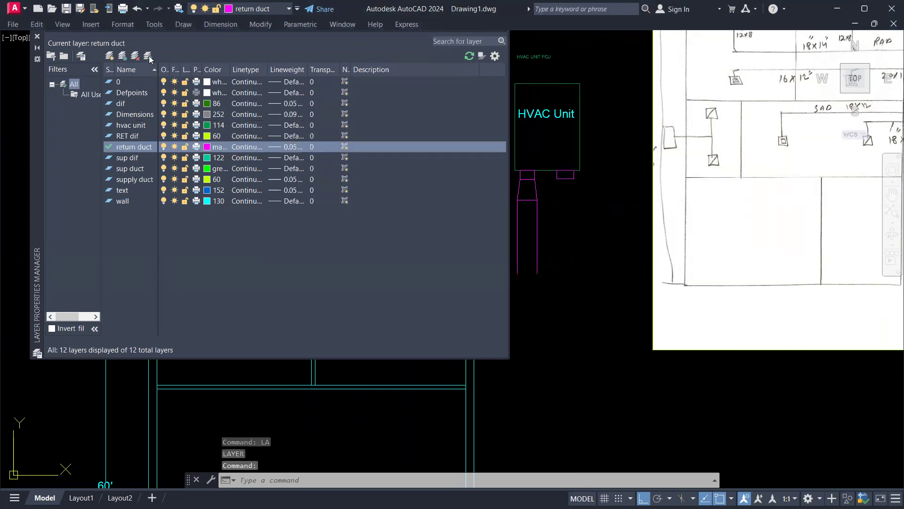
pyautogui.click(38, 37)
pyautogui.press('Escape')
# Step: Examine the hand sketch for the return duct branch route and its duct sizes beside the HVAC unit
pyautogui.moveTo(579, 232); pyautogui.dragTo(520, 228, button='middle')
pyautogui.press('Escape')
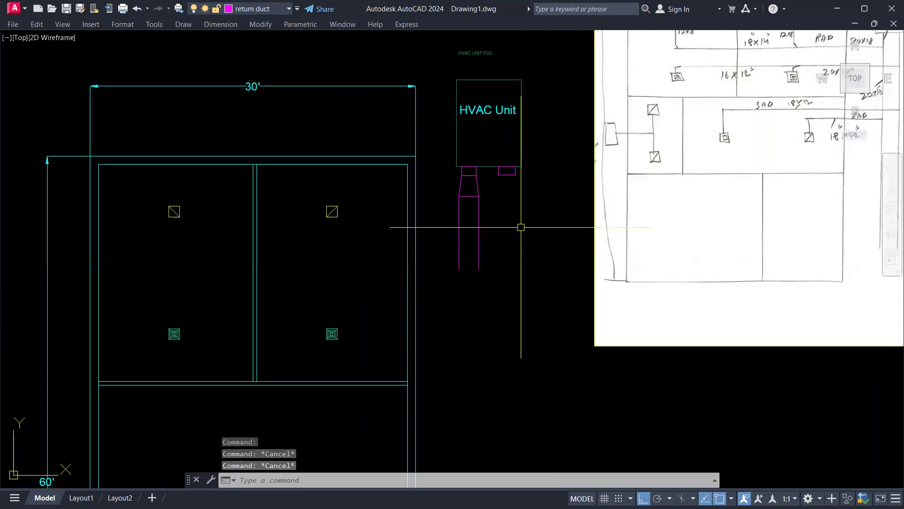
pyautogui.press('Escape')
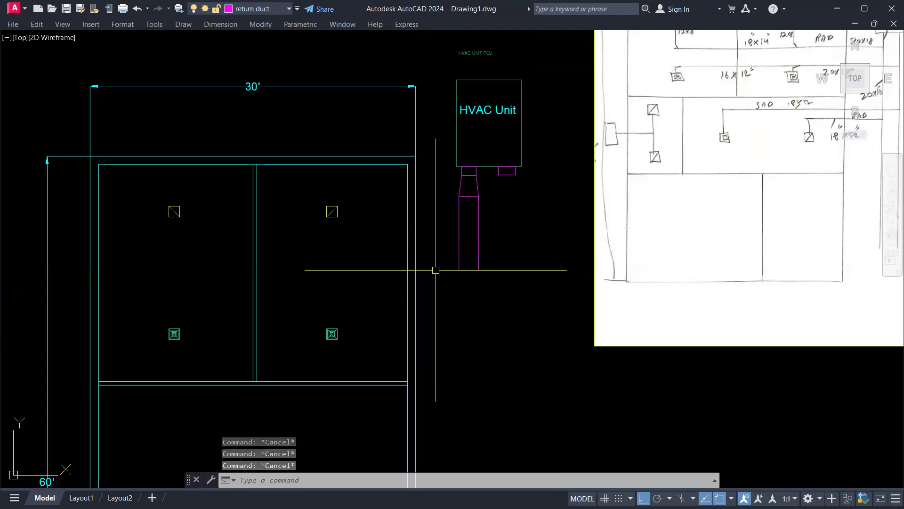
pyautogui.moveTo(569, 213); pyautogui.dragTo(415, 329, button='middle')
pyautogui.scroll(2, 726, 161)
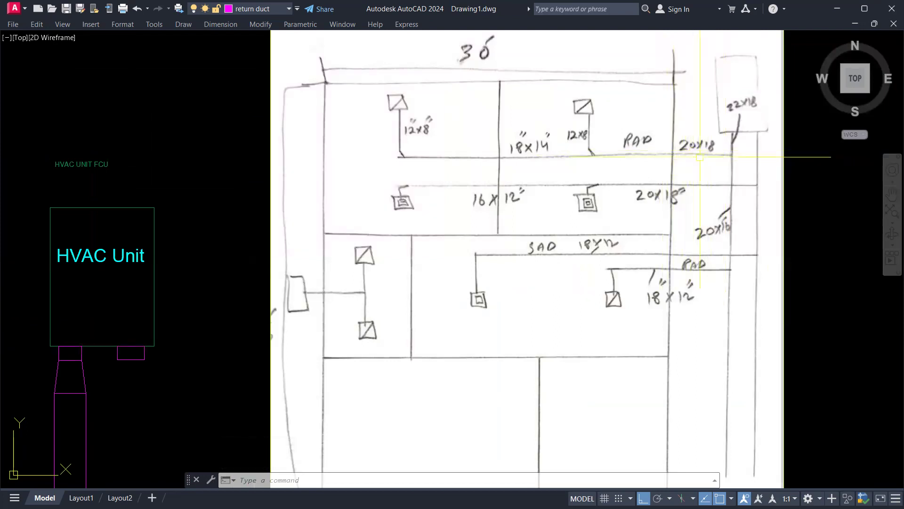
pyautogui.scroll(-3, 700, 157)
pyautogui.press('Escape')
pyautogui.press('Escape')
pyautogui.moveTo(305, 319); pyautogui.dragTo(396, 264, button='middle')
pyautogui.press('Escape')
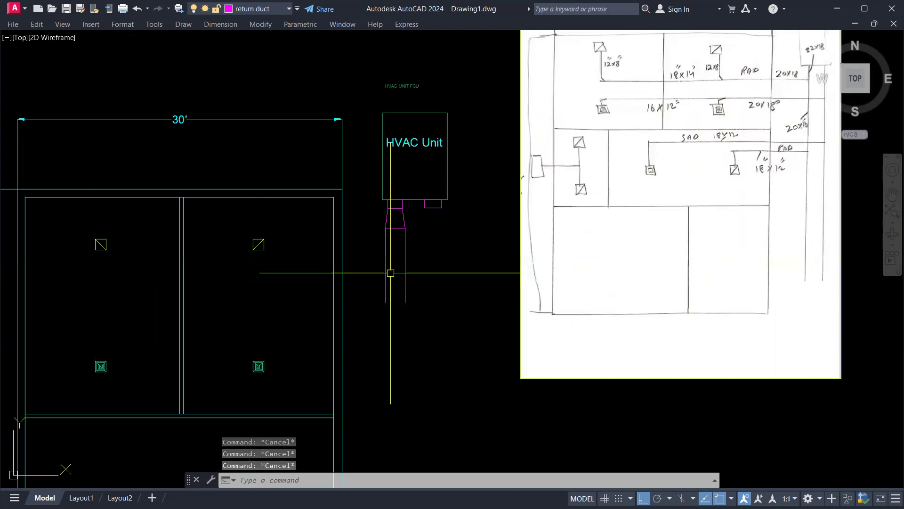
# Step: Draw a horizontal return branch line from the main duct's left edge across both upper rooms, ending near the left room's diffusers
pyautogui.press('Return')
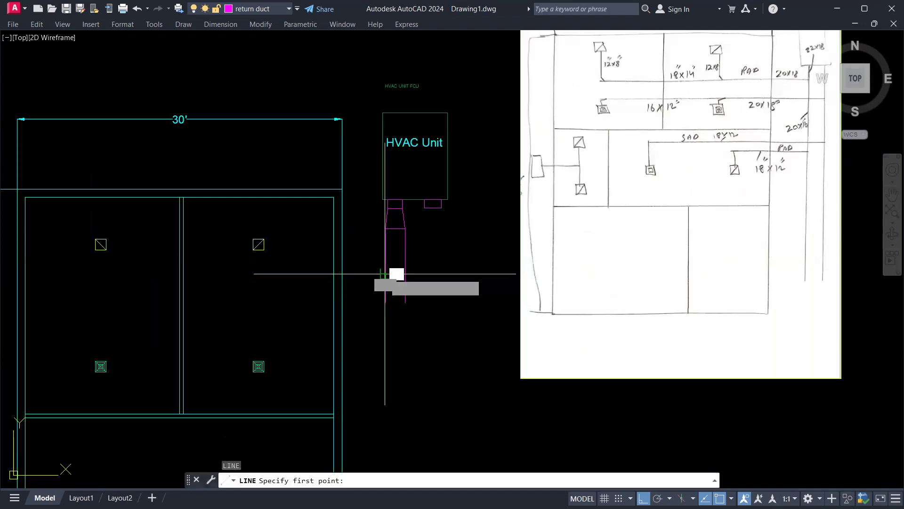
pyautogui.click(385, 274)
pyautogui.click(83, 282)
pyautogui.press('Escape')
pyautogui.press('Escape')
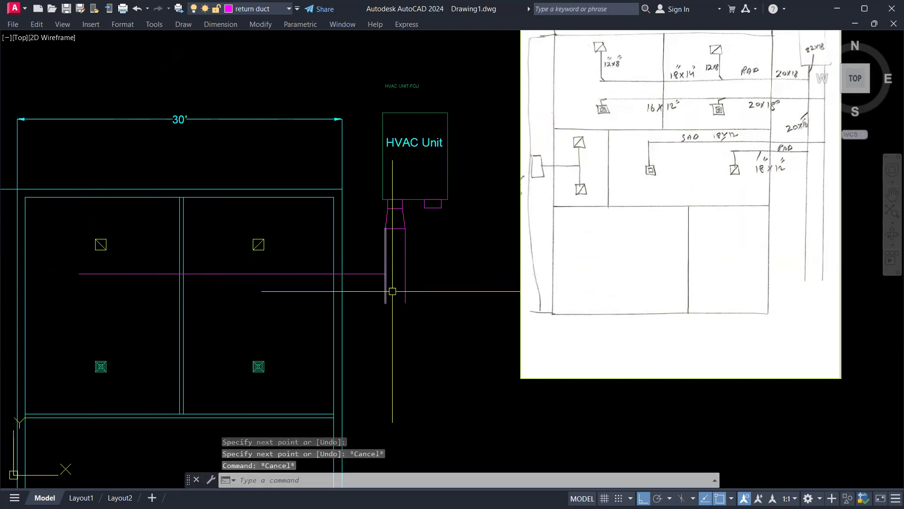
# Step: Offset the horizontal branch line 20 inches downward to form the second edge of the return branch duct
pyautogui.scroll(5, 377, 284)
pyautogui.press('Escape')
pyautogui.scroll(-4, 416, 259)
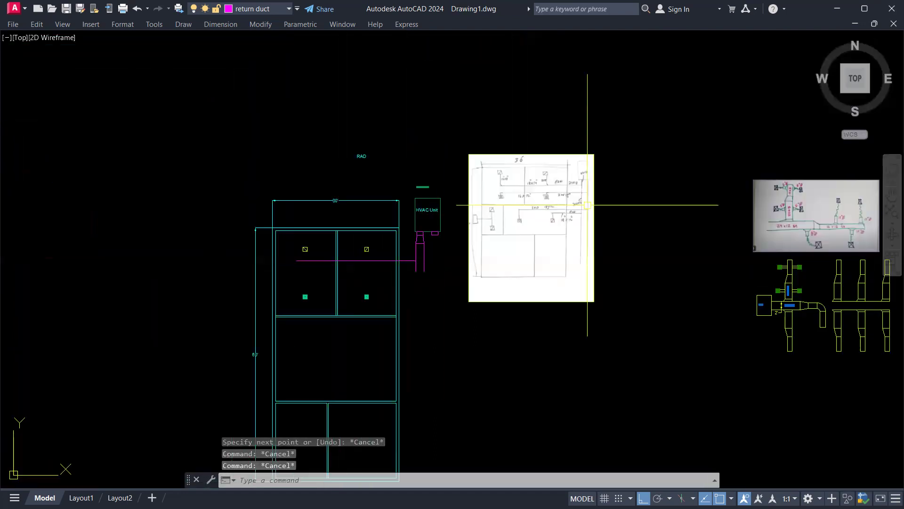
pyautogui.scroll(4, 307, 308)
pyautogui.scroll(-4, 307, 307)
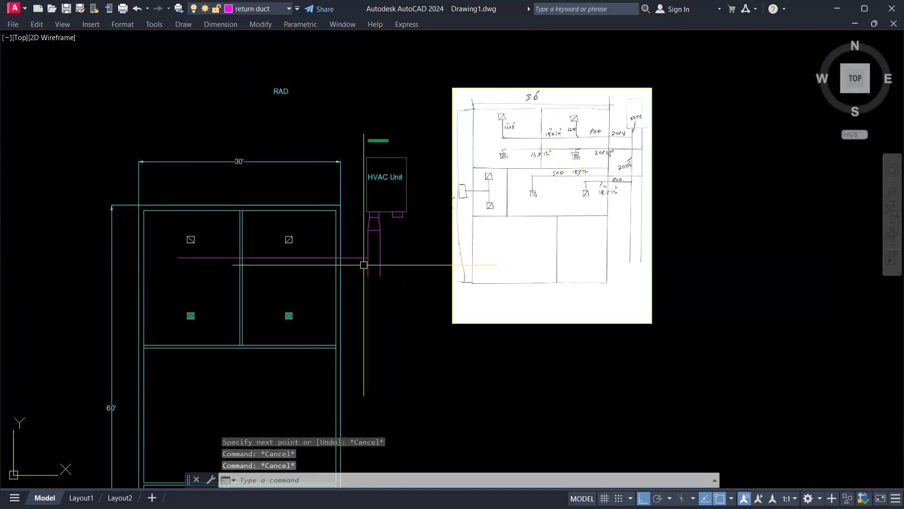
pyautogui.write('o')
pyautogui.press('Return')
pyautogui.press('Return')
pyautogui.scroll(2, 349, 259)
pyautogui.click(352, 257)
pyautogui.click(381, 280)
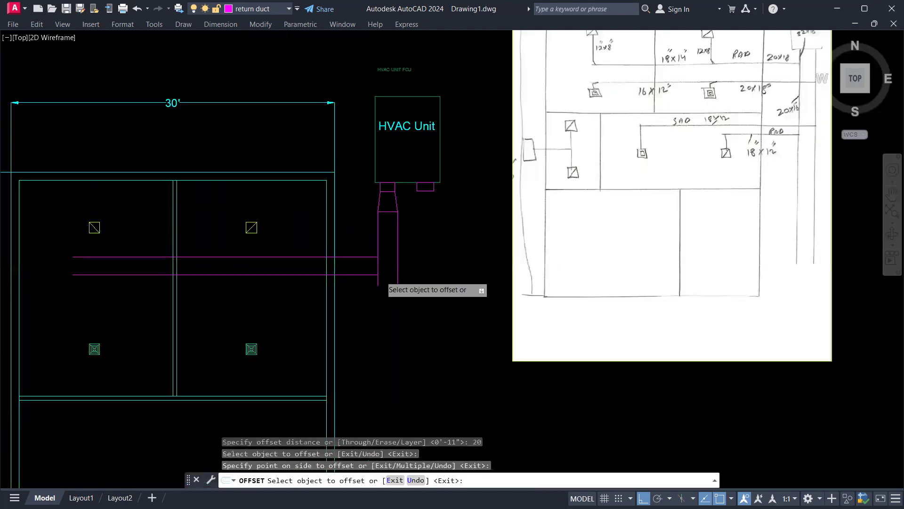
pyautogui.press('Escape')
pyautogui.press('Escape')
# Step: Offset the main return duct's left edge 6 inches outward toward the building for the branch takeoff
pyautogui.scroll(4, 381, 274)
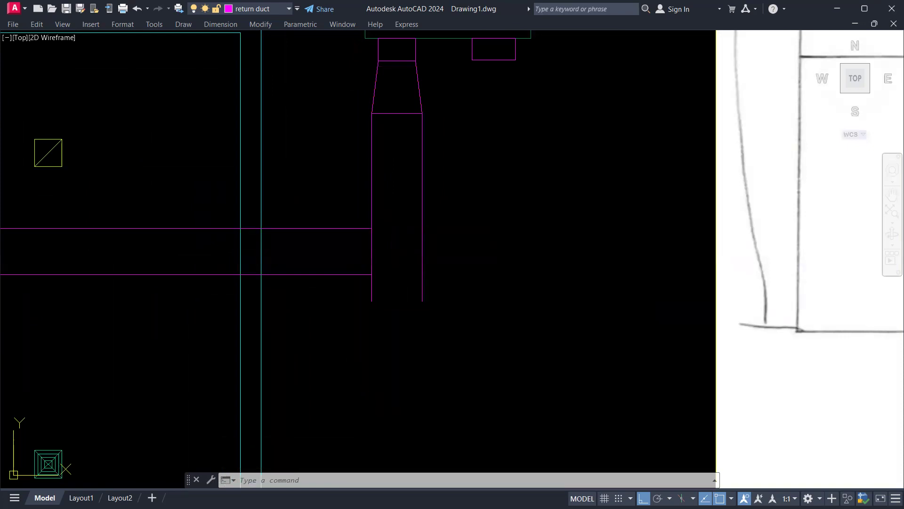
pyautogui.write('o')
pyautogui.press('Return')
pyautogui.write('6')
pyautogui.press('Return')
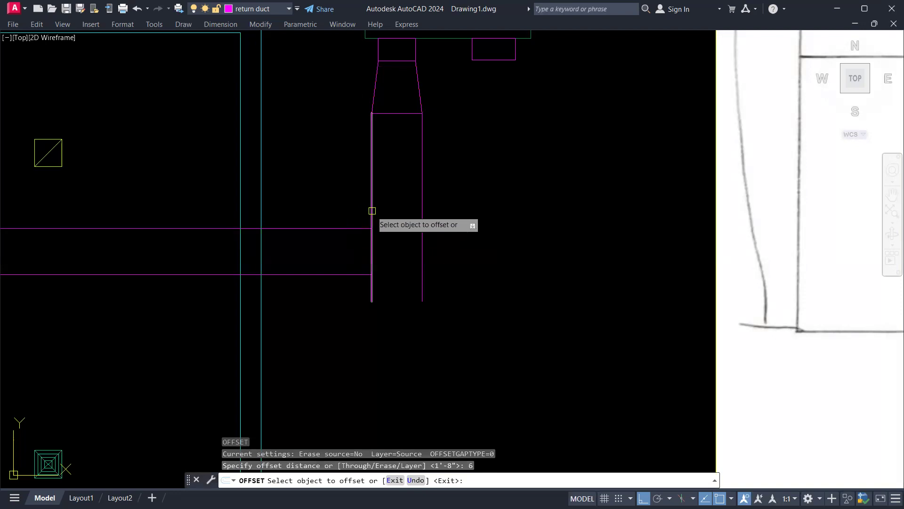
pyautogui.click(372, 210)
pyautogui.click(363, 224)
pyautogui.press('Escape')
pyautogui.press('Escape')
pyautogui.press('Escape')
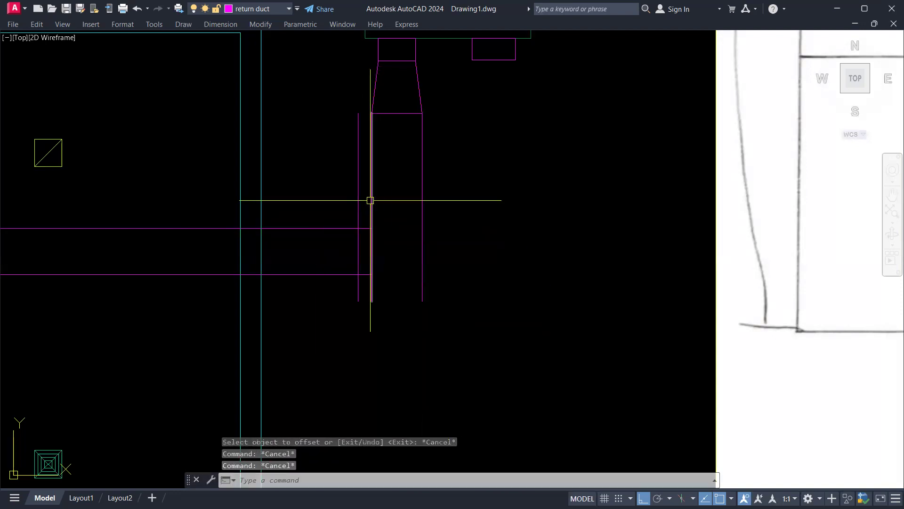
# Step: Trim the part of the offset takeoff line that extends above the branch duct's upper edge
pyautogui.write('tr')
pyautogui.press('Return')
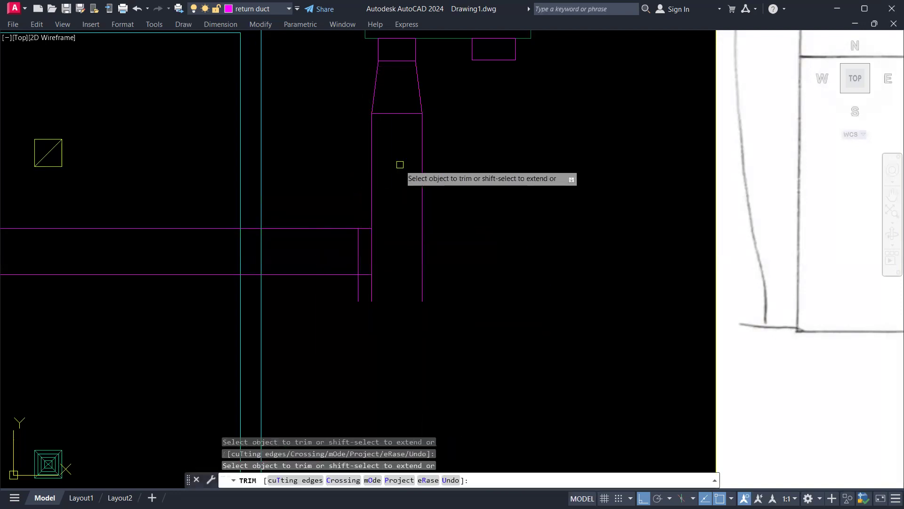
pyautogui.press('Escape')
pyautogui.press('Escape')
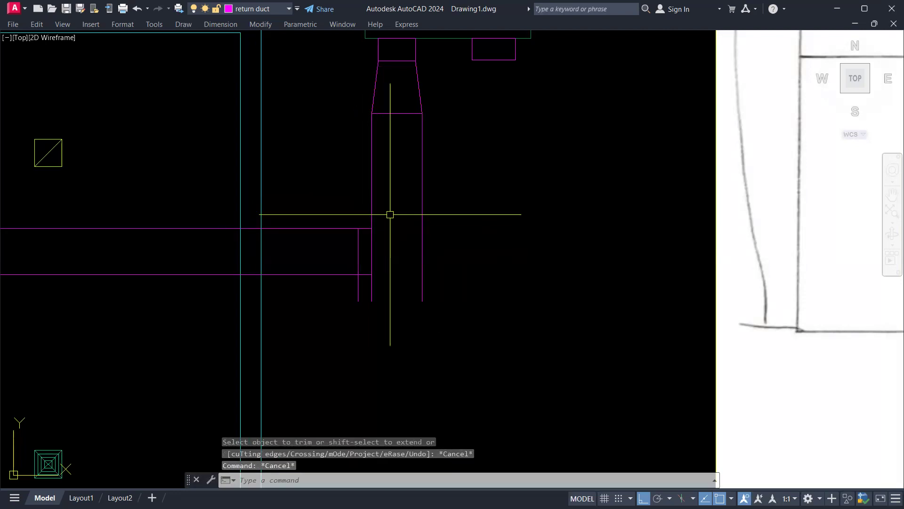
pyautogui.press('Escape')
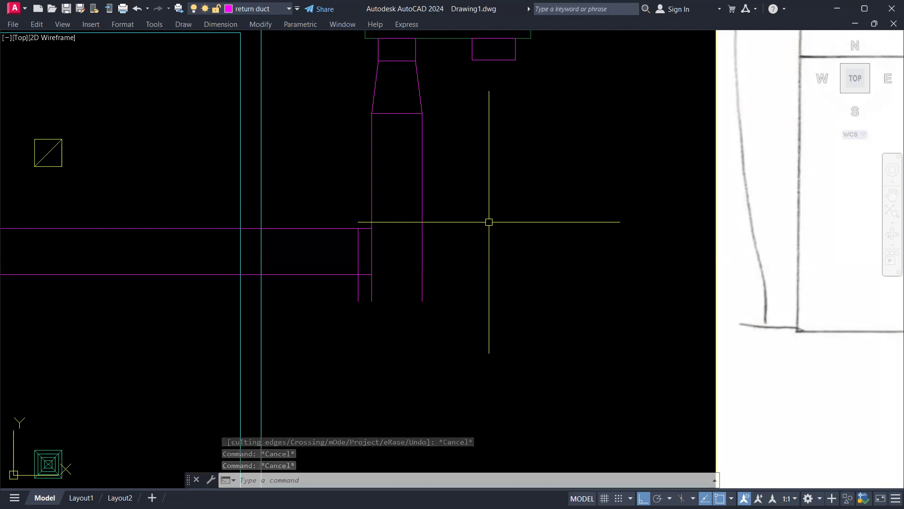
# Step: Place a 45-degree construction line through the corner where the takeoff line meets the branch duct's upper edge
pyautogui.write('xl')
pyautogui.press('Return')
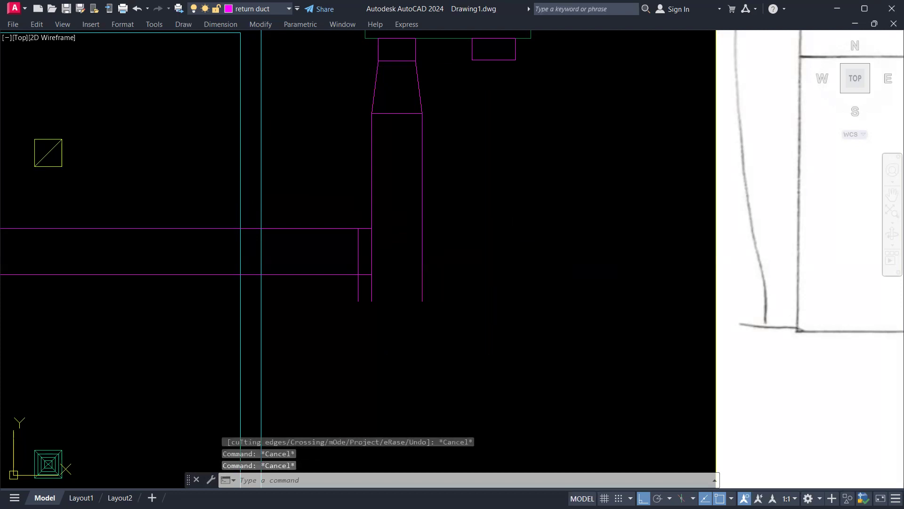
pyautogui.press('Return')
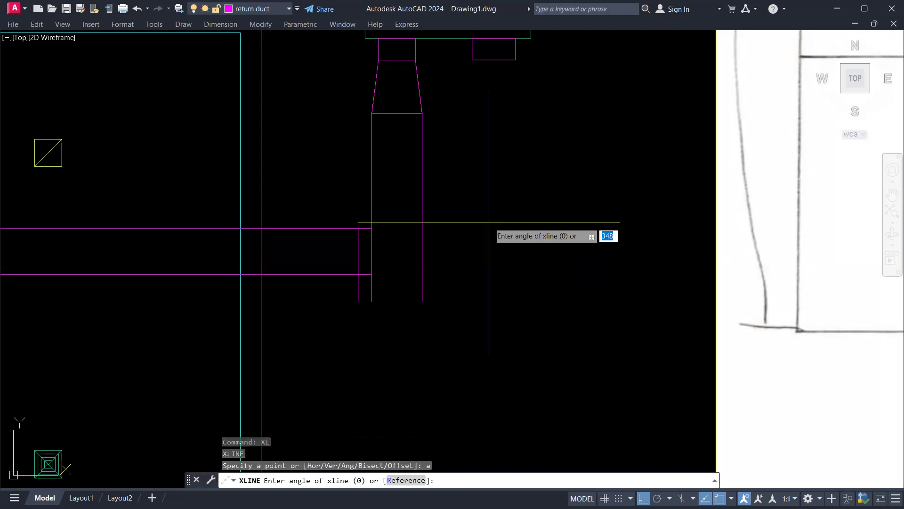
pyautogui.write('45')
pyautogui.press('Return')
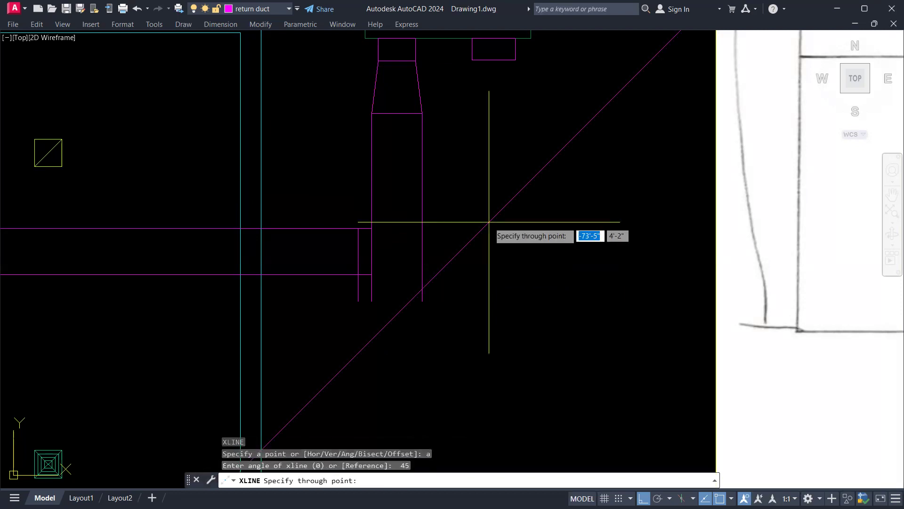
pyautogui.click(358, 228)
pyautogui.press('Escape')
pyautogui.press('Escape')
pyautogui.press('Escape')
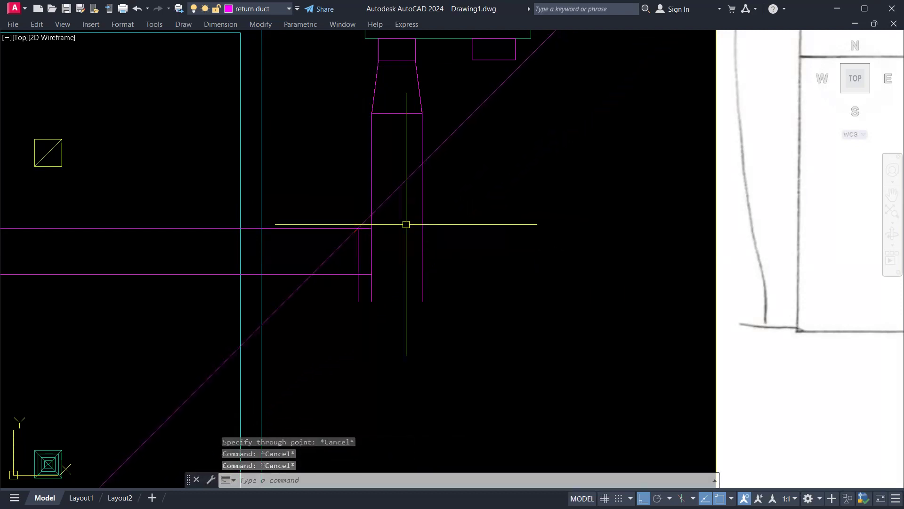
# Step: Trim the diagonal line inside the main and branch ducts and the takeoff line below the branch, leaving the angled takeoff
pyautogui.write('tr')
pyautogui.press('Return')
pyautogui.click(390, 198)
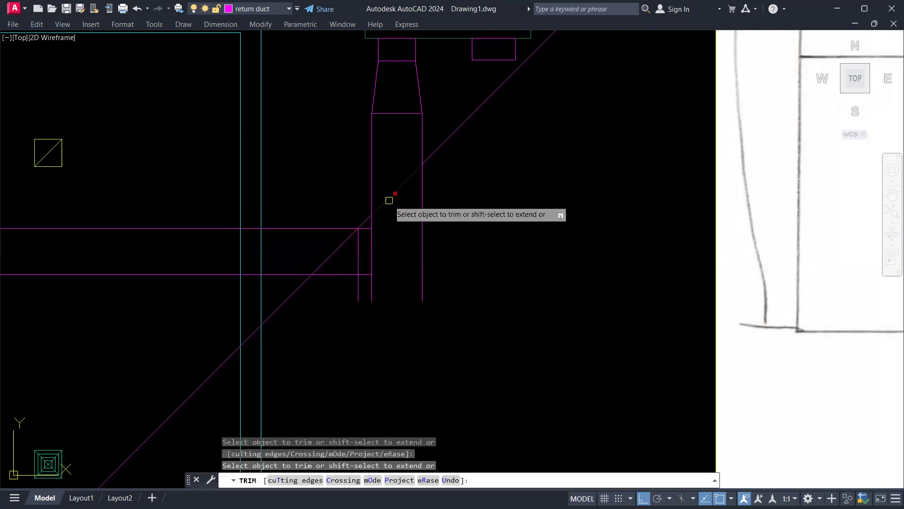
pyautogui.click(346, 241)
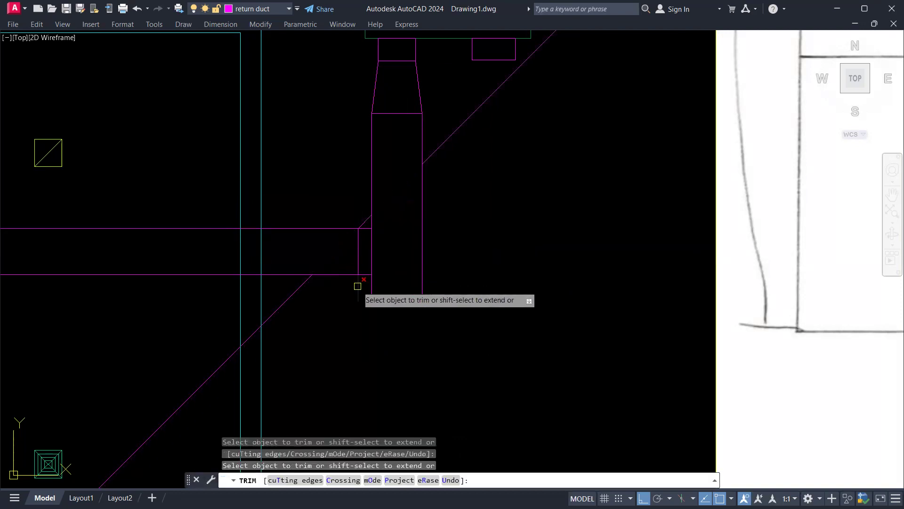
pyautogui.click(358, 285)
pyautogui.scroll(4, 363, 246)
pyautogui.press('Escape')
# Step: Erase the two leftover diagonal construction line pieces on either side of the ducts
pyautogui.scroll(-2, 362, 215)
pyautogui.click(309, 297)
pyautogui.click(263, 294)
pyautogui.write('e')
pyautogui.press('Return')
pyautogui.press('Escape')
pyautogui.scroll(-5, 350, 252)
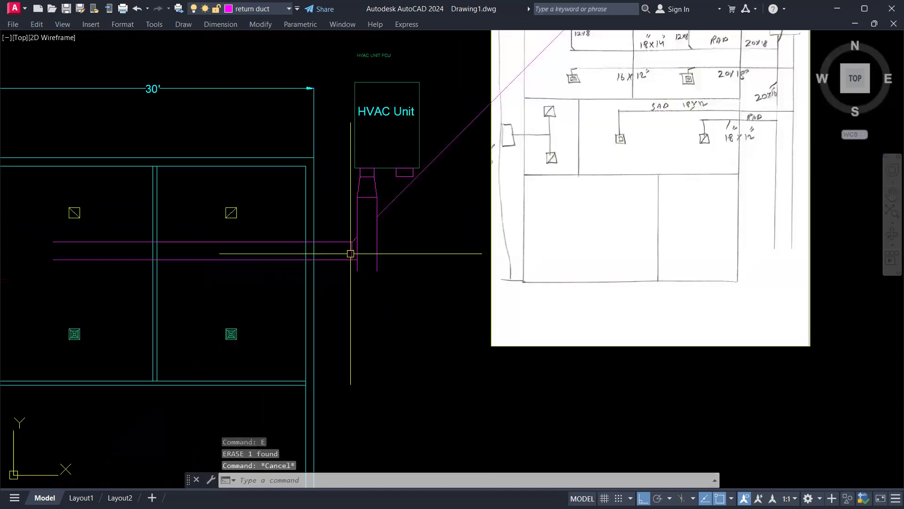
pyautogui.click(438, 155)
pyautogui.press('Delete')
# Step: Stretch the open lower end of the main return duct straight down, well past the branch takeoff
pyautogui.scroll(2, 383, 250)
pyautogui.write('s')
pyautogui.press('Return')
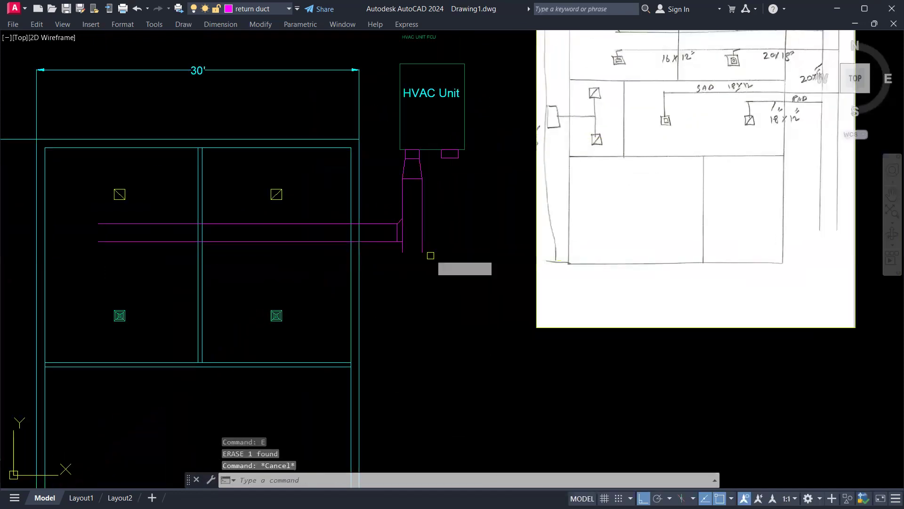
pyautogui.scroll(2, 428, 254)
pyautogui.click(429, 244)
pyautogui.click(360, 277)
pyautogui.press('Return')
pyautogui.click(447, 249)
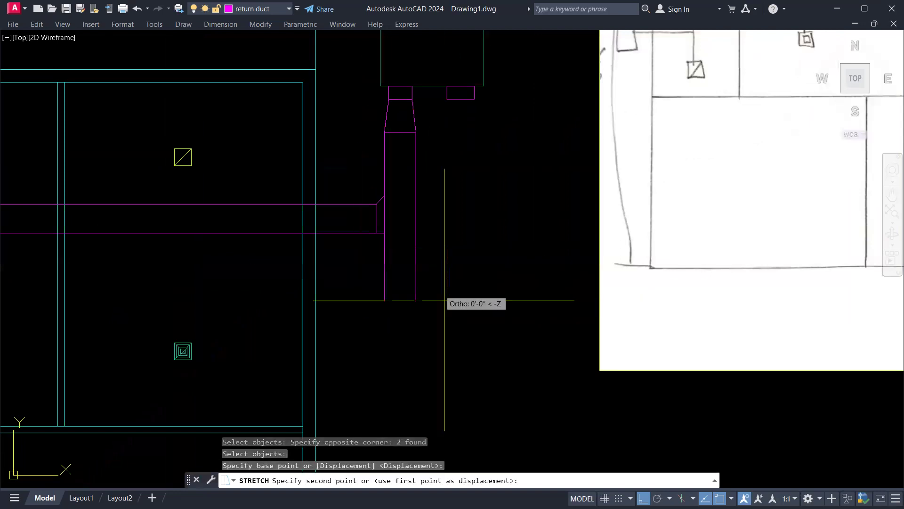
pyautogui.scroll(-2, 447, 305)
pyautogui.click(462, 408)
pyautogui.press('Escape')
# Step: Examine the hand sketch for the return branch sizes and the connections to the upper rooms' diffusers
pyautogui.scroll(-4, 495, 278)
pyautogui.scroll(4, 629, 194)
pyautogui.scroll(2, 628, 192)
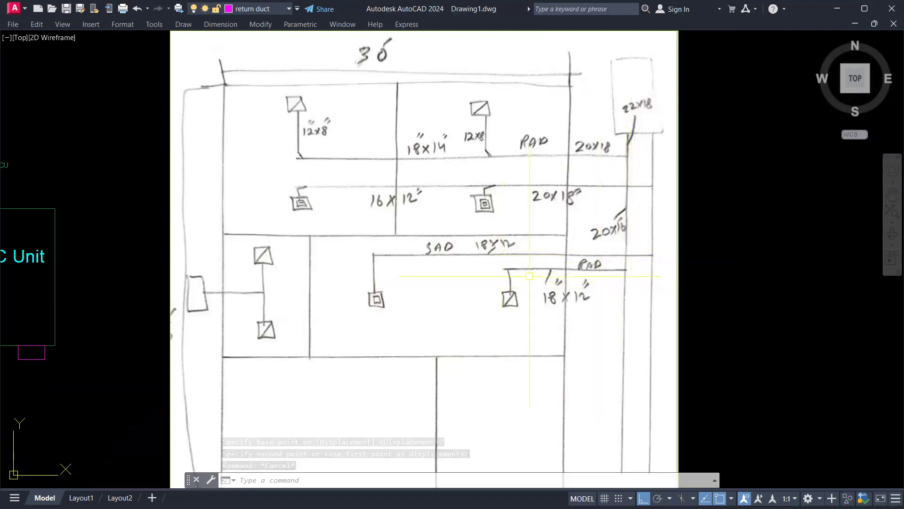
pyautogui.scroll(-4, 532, 244)
pyautogui.moveTo(426, 253); pyautogui.dragTo(570, 216, button='middle')
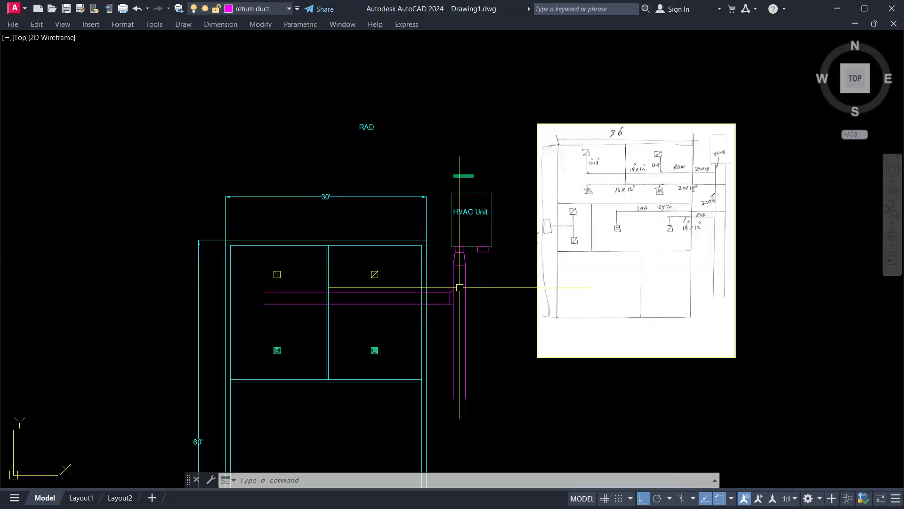
pyautogui.scroll(2, 393, 282)
pyautogui.press('Escape')
pyautogui.press('Escape')
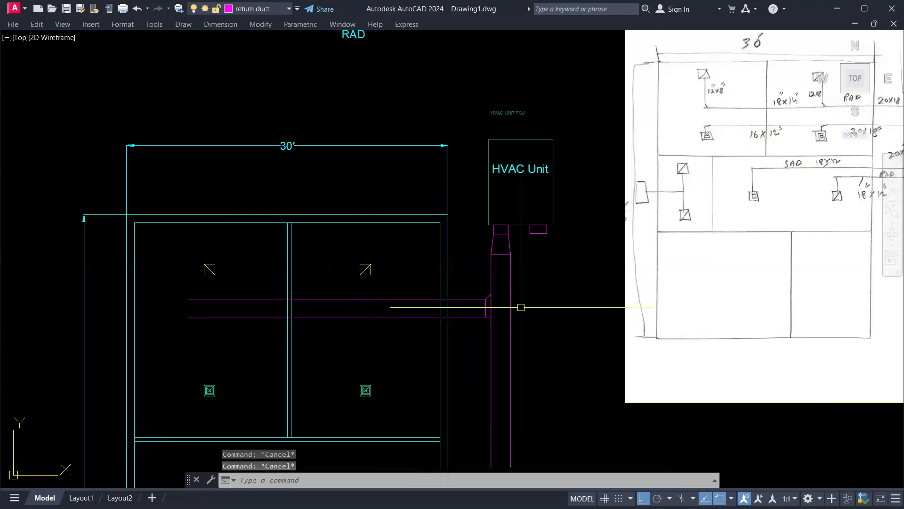
pyautogui.moveTo(483, 304); pyautogui.dragTo(464, 302, button='middle')
pyautogui.moveTo(558, 282); pyautogui.dragTo(476, 292, button='middle')
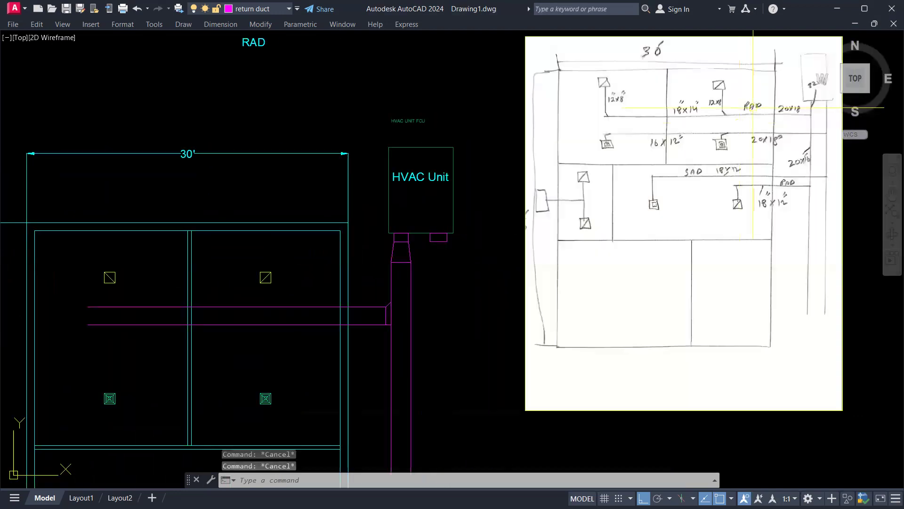
pyautogui.scroll(4, 706, 113)
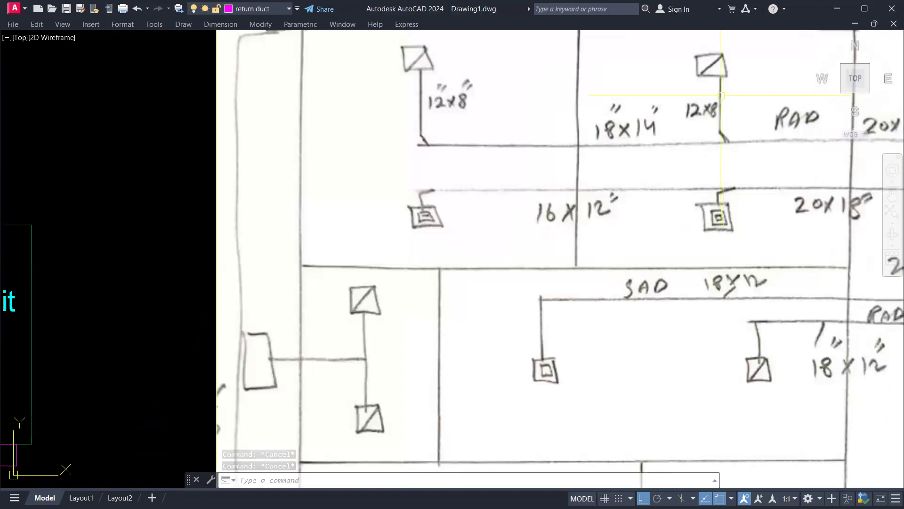
pyautogui.scroll(-4, 707, 111)
pyautogui.moveTo(390, 260); pyautogui.dragTo(480, 223, button='middle')
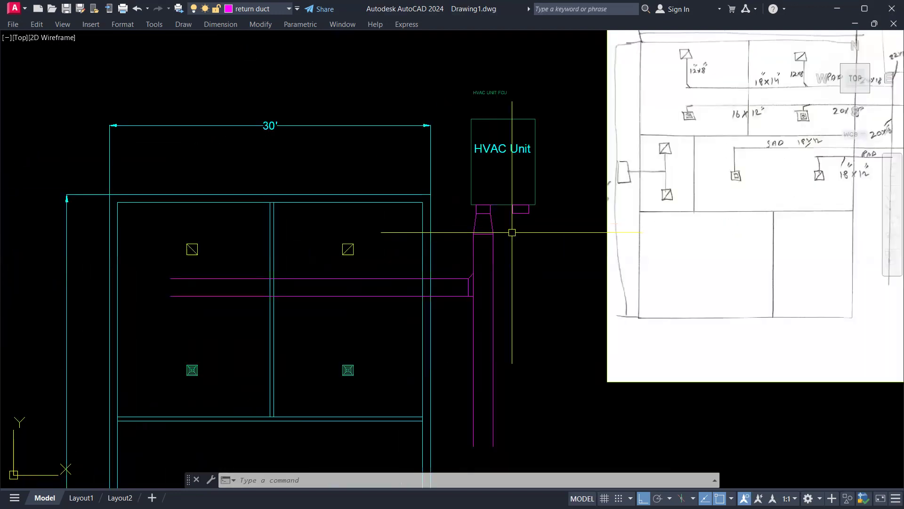
# Step: Dimension the lower edge of the return diffuser in the upper-right room with a linear dimension
pyautogui.scroll(2, 361, 268)
pyautogui.press('Escape')
pyautogui.press('Escape')
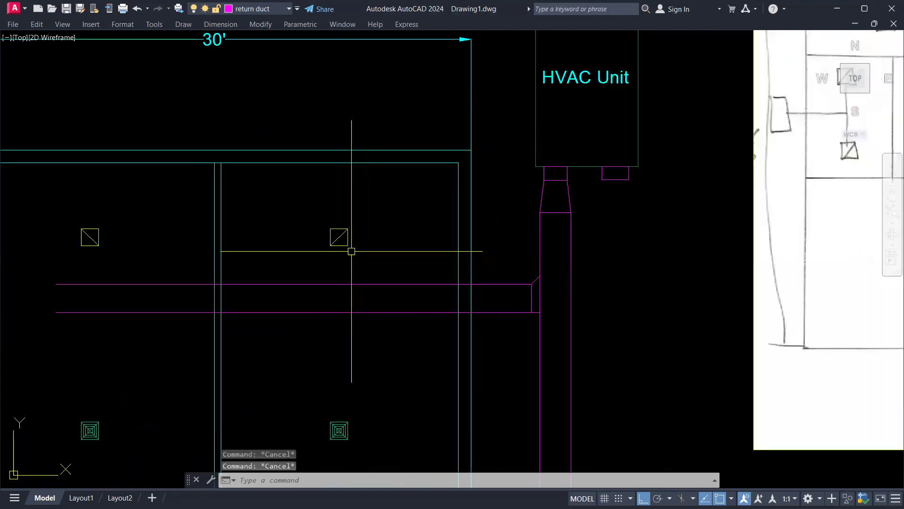
pyautogui.press('Escape')
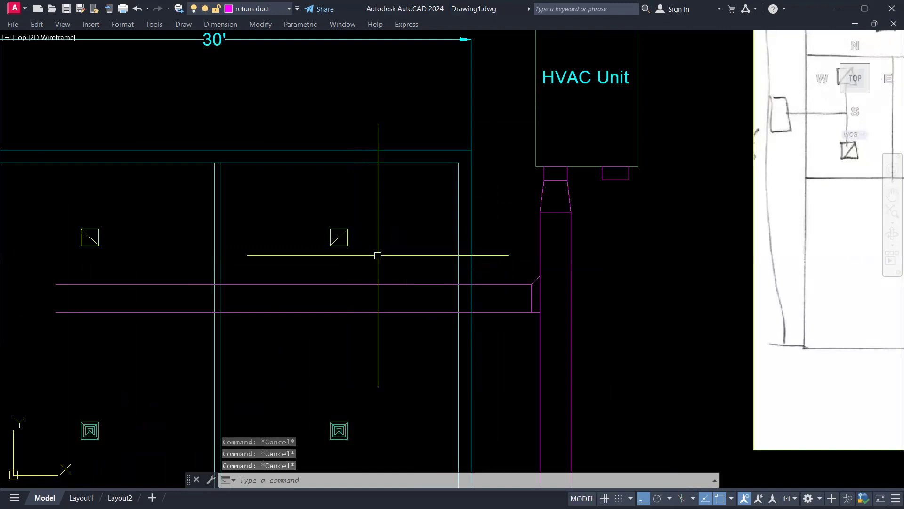
pyautogui.scroll(4, 351, 250)
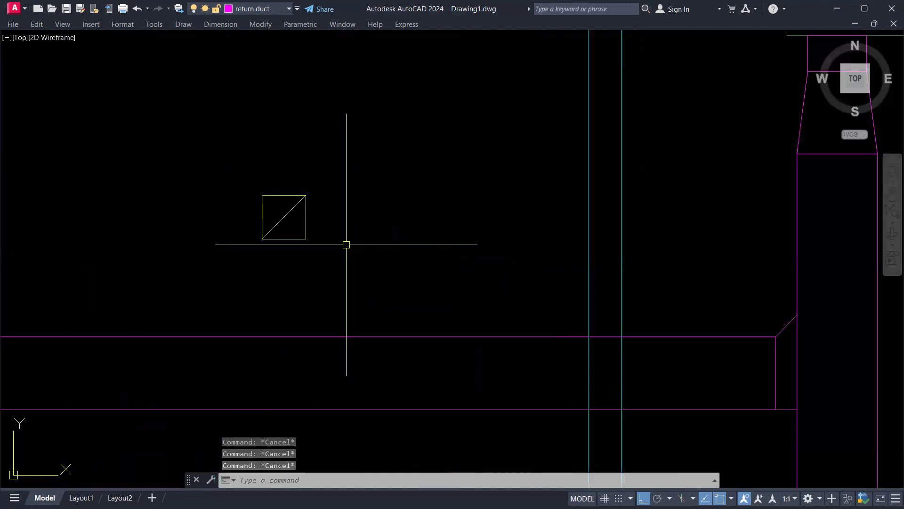
pyautogui.press('Escape')
pyautogui.press('Return')
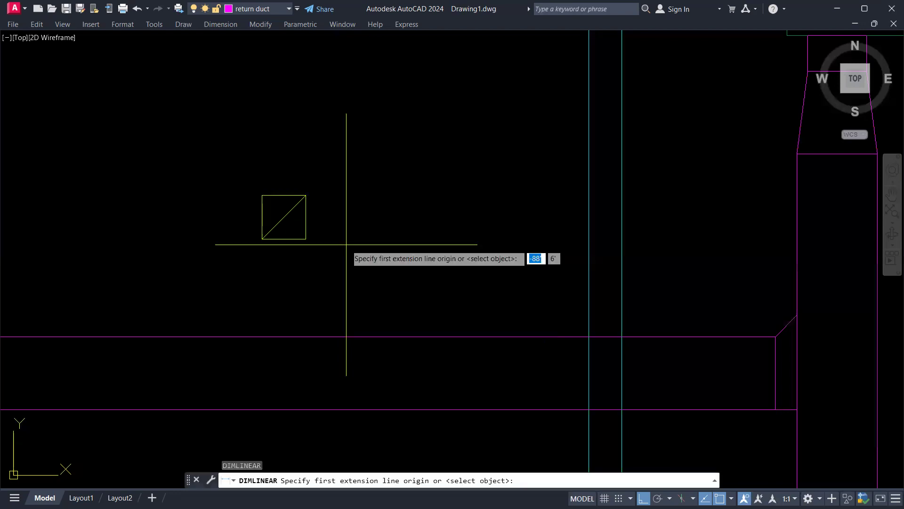
pyautogui.click(262, 239)
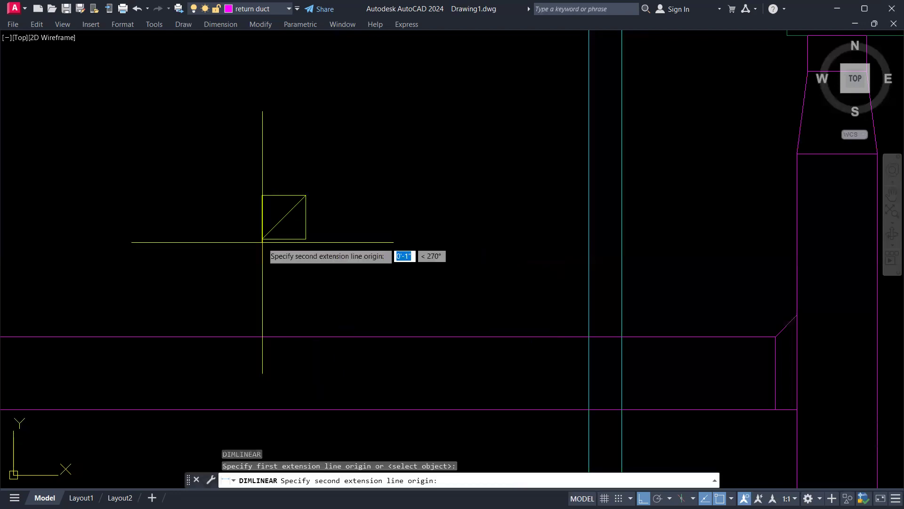
pyautogui.click(306, 239)
pyautogui.click(300, 270)
# Step: Erase the temporary linear dimension below the upper-right room's return diffuser
pyautogui.press('Escape')
pyautogui.write('e')
pyautogui.press('Return')
pyautogui.click(285, 271)
pyautogui.click(272, 270)
pyautogui.press('Return')
pyautogui.press('Escape')
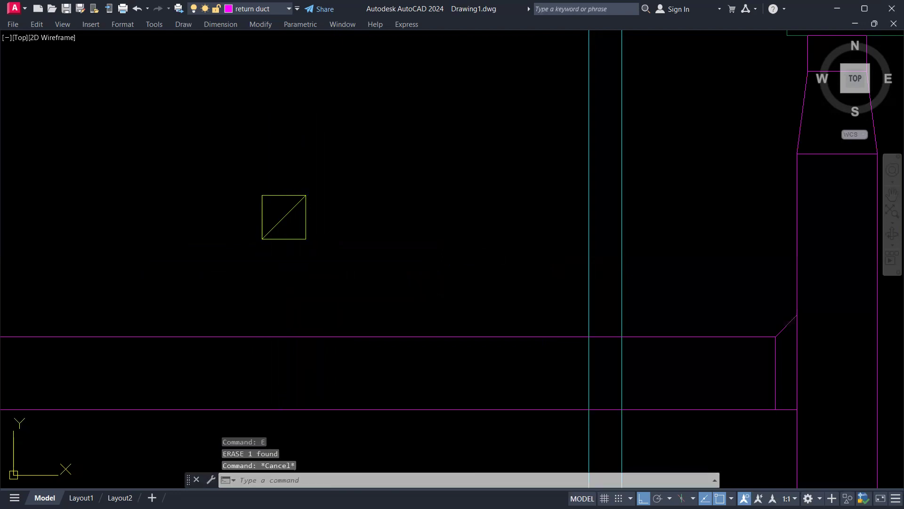
# Step: Draw a vertical centre line from the midpoint of the return diffuser's lower edge down into the branch duct
pyautogui.write('l')
pyautogui.press('Return')
pyautogui.click(284, 239)
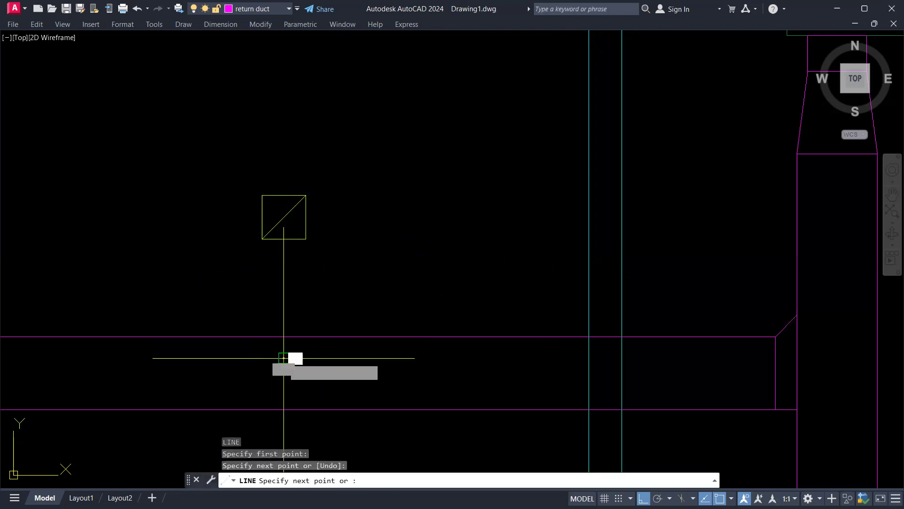
pyautogui.press('Escape')
# Step: Offset the diffuser's vertical centre line 7 inches to both sides to form the takeoff duct walls
pyautogui.write('o')
pyautogui.press('Return')
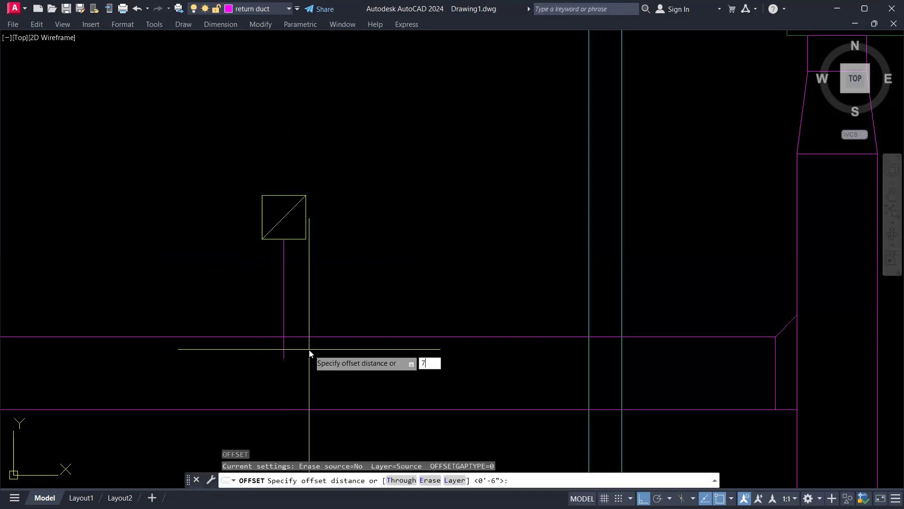
pyautogui.write('7')
pyautogui.press('Return')
pyautogui.scroll(-4, 333, 339)
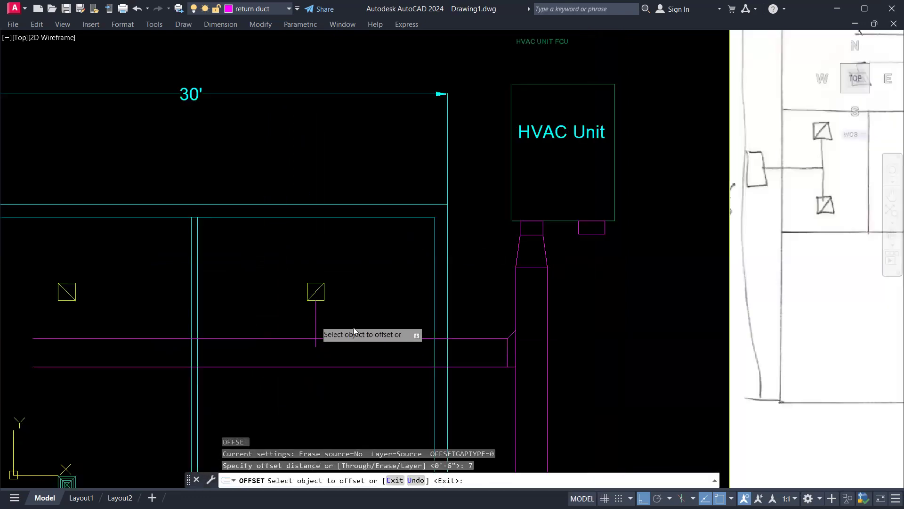
pyautogui.click(316, 327)
pyautogui.press('Escape')
pyautogui.press('Return')
pyautogui.press('Return')
pyautogui.click(316, 316)
pyautogui.click(357, 309)
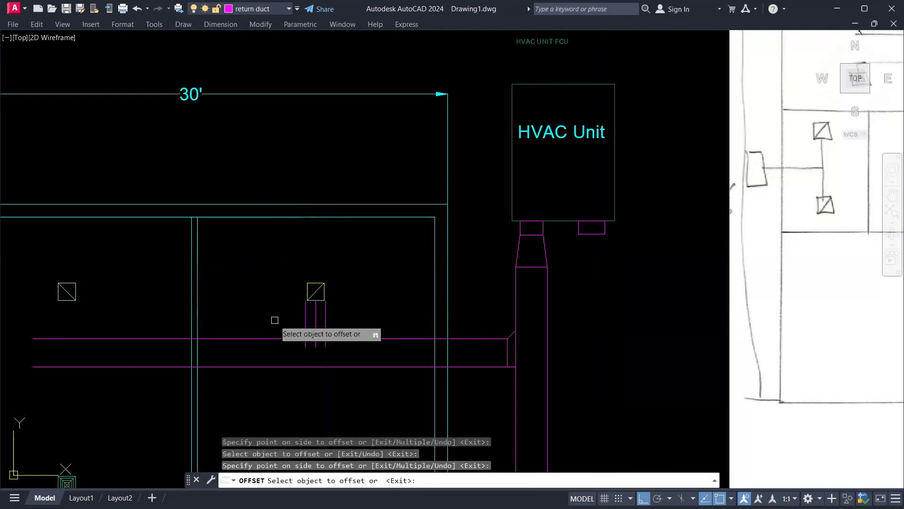
pyautogui.press('Escape')
pyautogui.press('Escape')
pyautogui.scroll(5, 315, 304)
pyautogui.write('s')
pyautogui.press('Return')
pyautogui.click(394, 279)
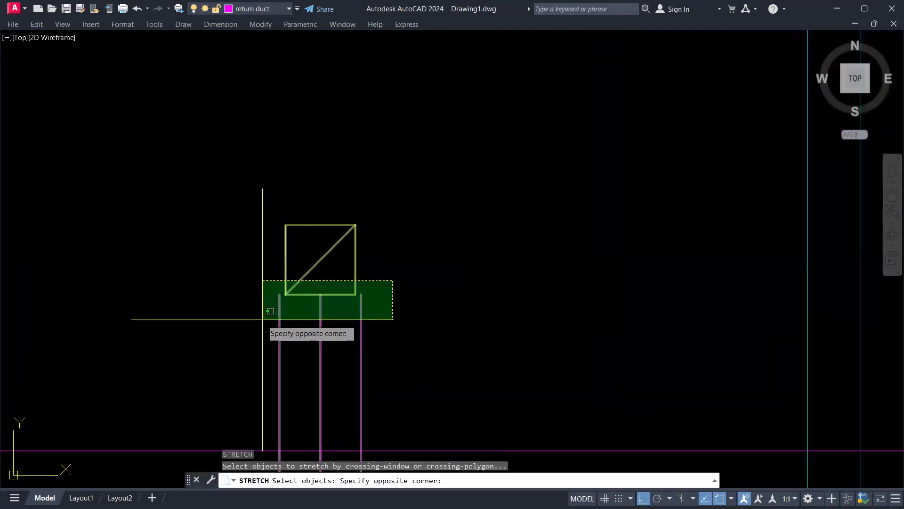
pyautogui.click(263, 317)
pyautogui.write('r')
pyautogui.press('Return')
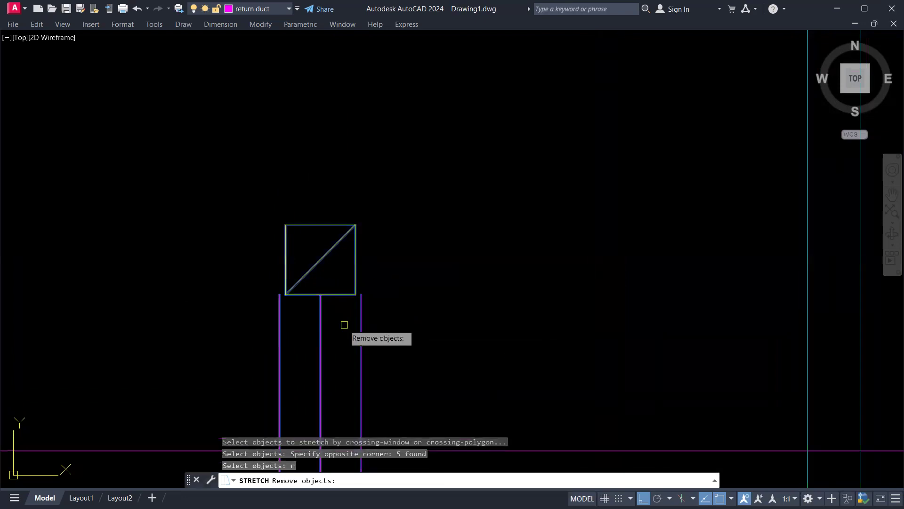
pyautogui.click(334, 314)
pyautogui.click(307, 318)
pyautogui.press('Return')
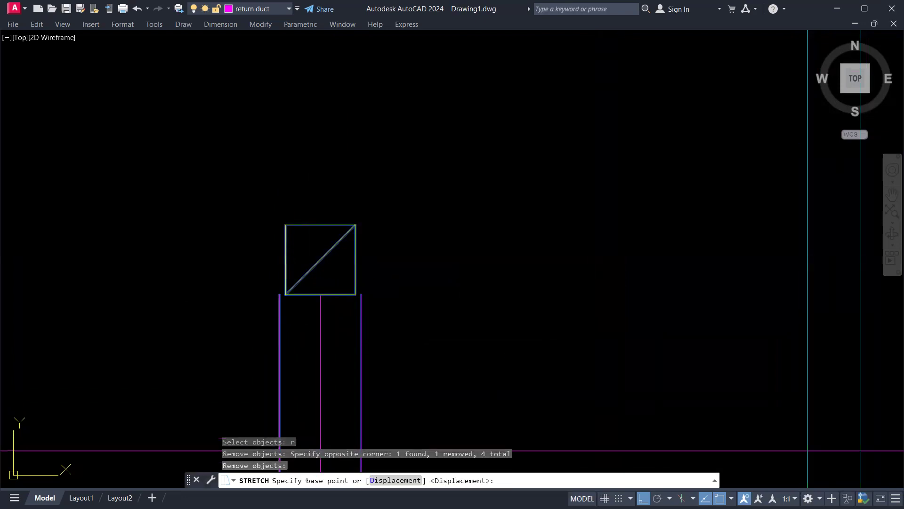
pyautogui.click(456, 281)
pyautogui.press('Escape')
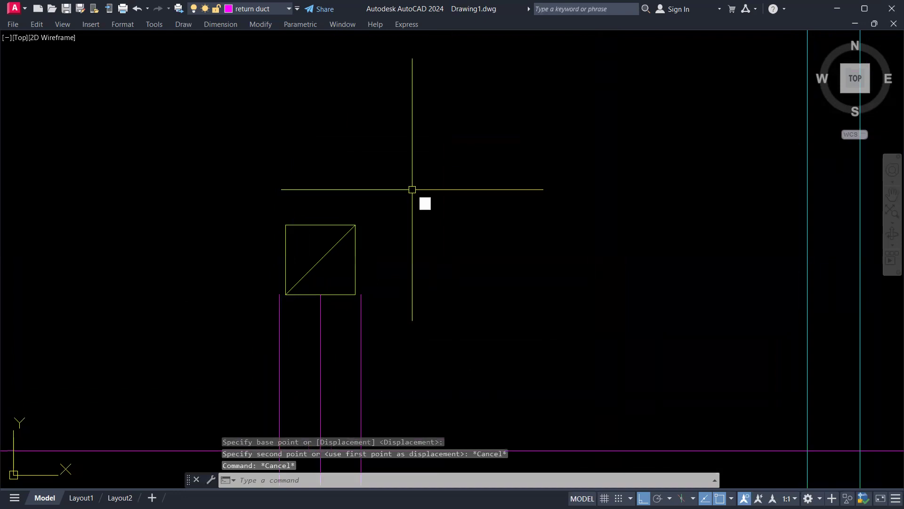
pyautogui.write('s')
pyautogui.press('Return')
pyautogui.click(427, 168)
pyautogui.click(232, 331)
pyautogui.write('r')
pyautogui.press('Return')
pyautogui.click(335, 308)
pyautogui.click(301, 309)
pyautogui.press('Return')
pyautogui.click(402, 267)
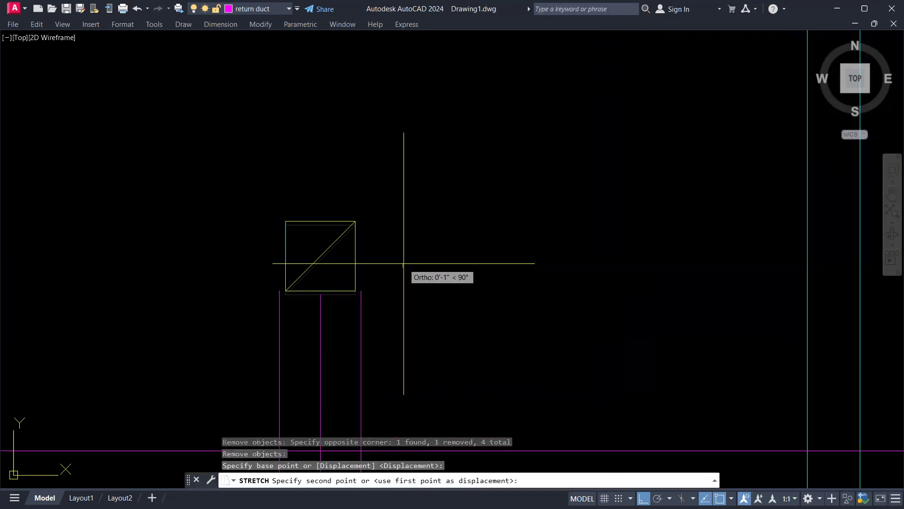
pyautogui.press('Escape')
# Step: Stretch the upper ends of the two takeoff wall lines up past the diffuser's top edge, leaving the diffuser and centre line out
pyautogui.press('Return')
pyautogui.click(410, 184)
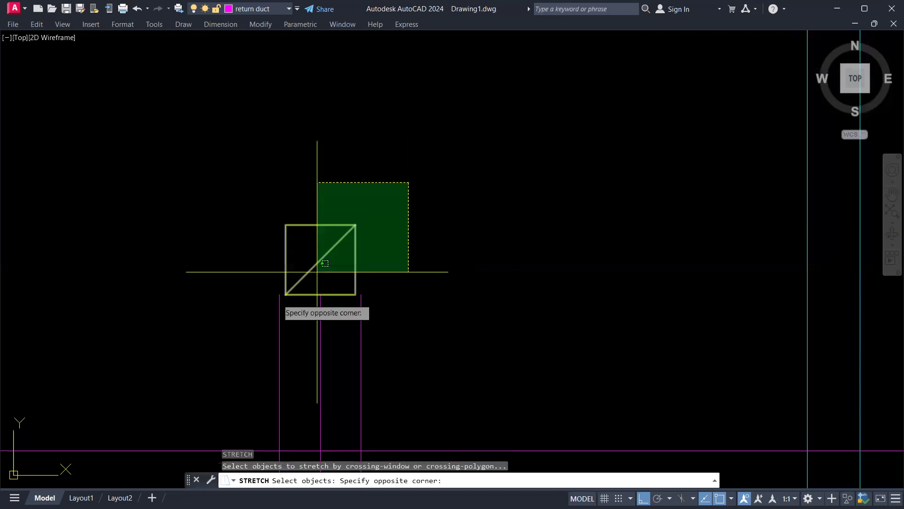
pyautogui.click(209, 338)
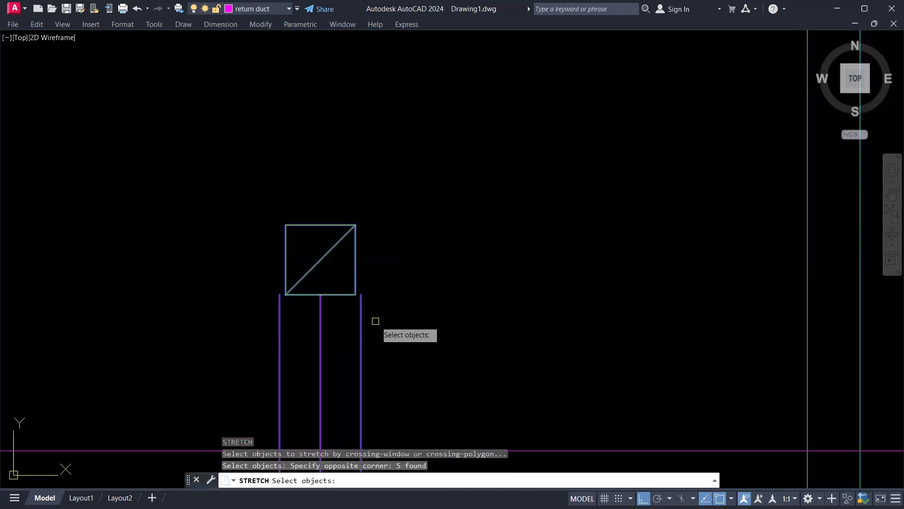
pyautogui.write('r')
pyautogui.press('Return')
pyautogui.click(323, 307)
pyautogui.click(335, 304)
pyautogui.click(337, 303)
pyautogui.click(312, 211)
pyautogui.click(396, 223)
pyautogui.click(287, 242)
pyautogui.press('Return')
pyautogui.click(431, 273)
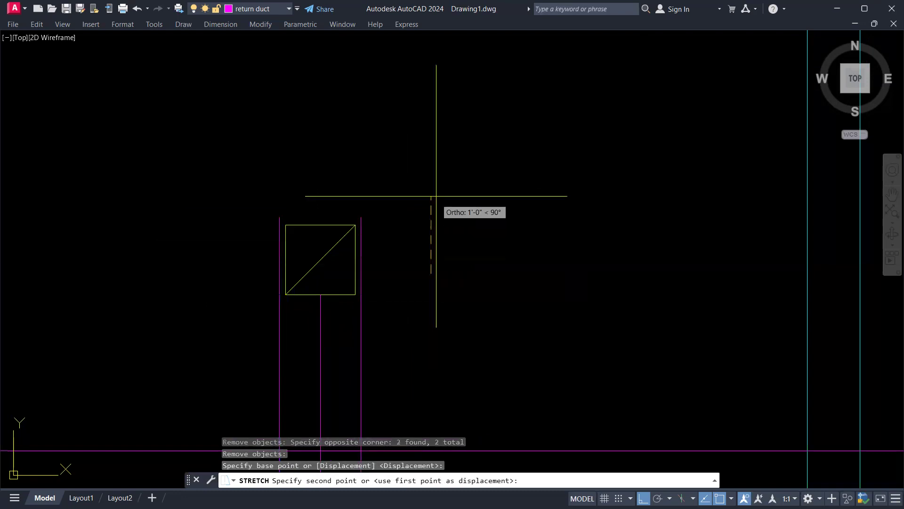
pyautogui.press('Escape')
pyautogui.press('Escape')
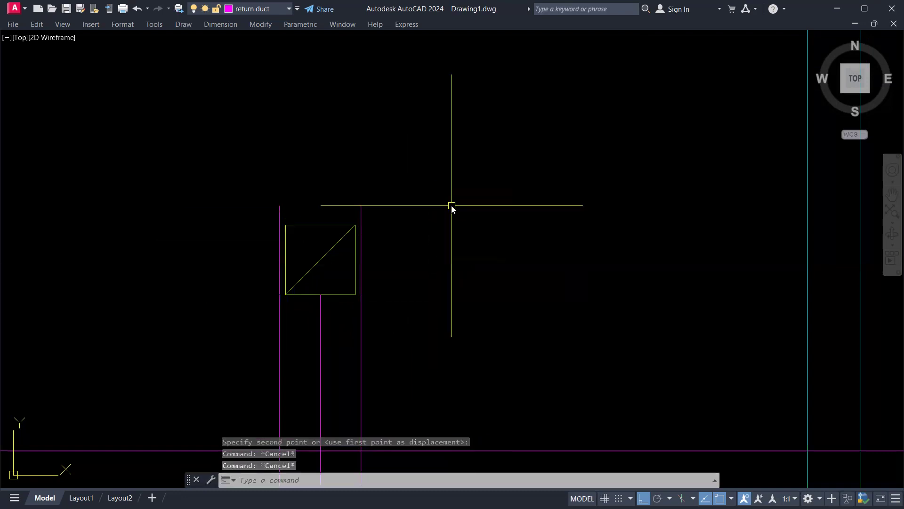
# Step: Close the takeoff duct above the diffuser with a horizontal line joining the upper ends of its two walls
pyautogui.write('l')
pyautogui.press('Return')
pyautogui.click(361, 205)
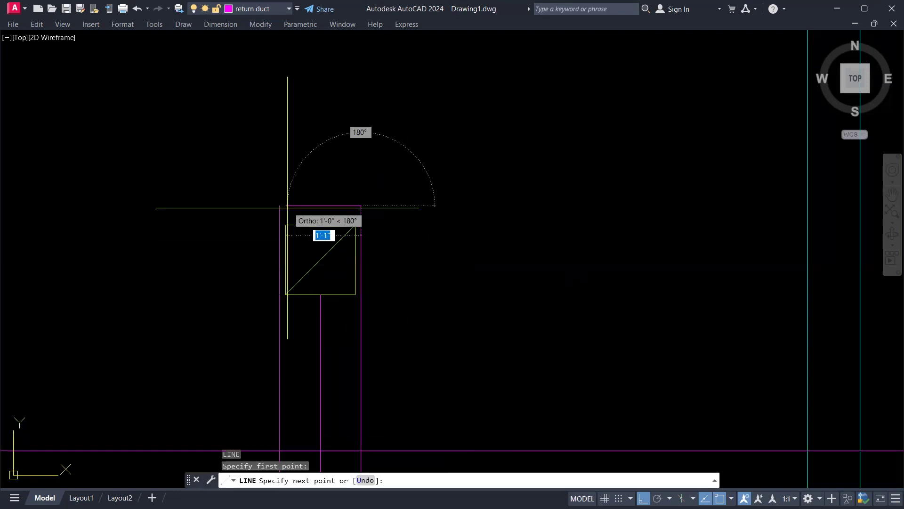
pyautogui.press('Escape')
pyautogui.press('Escape')
pyautogui.press('Escape')
# Step: Erase the vertical centre line between the two takeoff duct walls
pyautogui.scroll(-4, 387, 235)
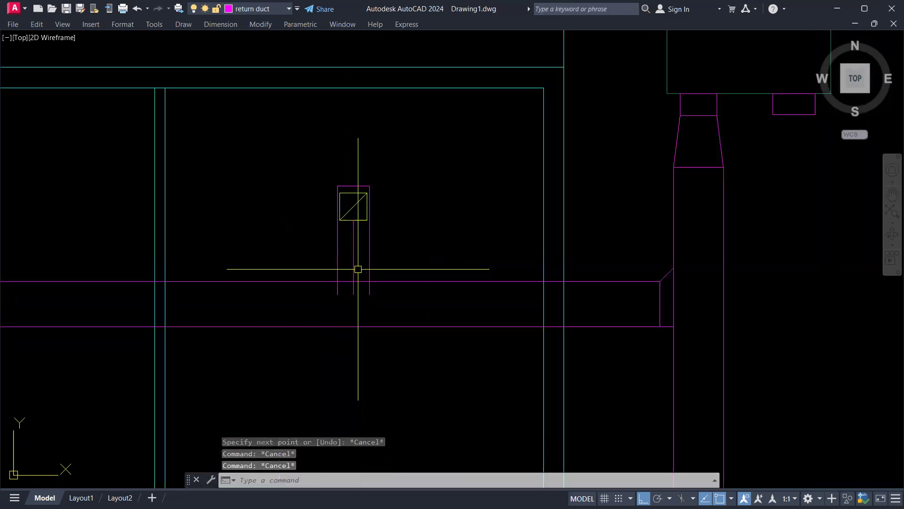
pyautogui.scroll(2, 358, 269)
pyautogui.click(353, 264)
pyautogui.press('Delete')
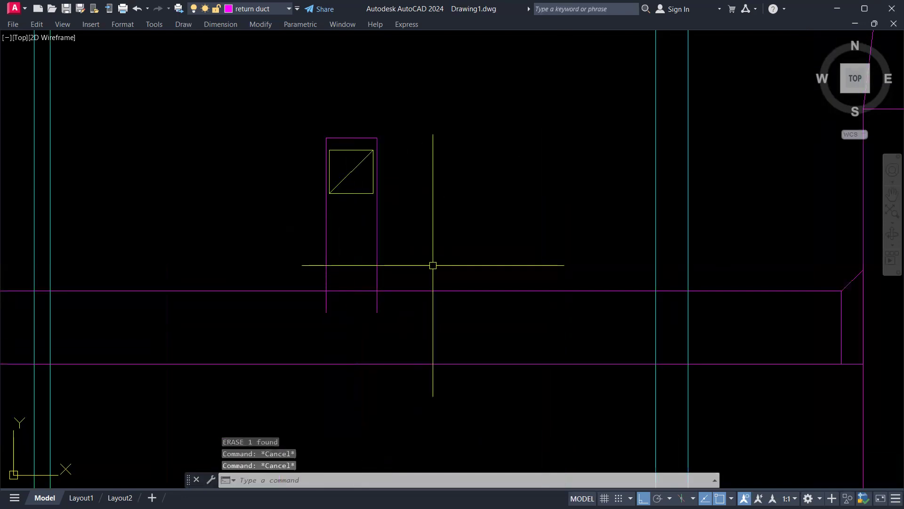
pyautogui.write('o')
pyautogui.press('Return')
pyautogui.write('6')
pyautogui.press('Return')
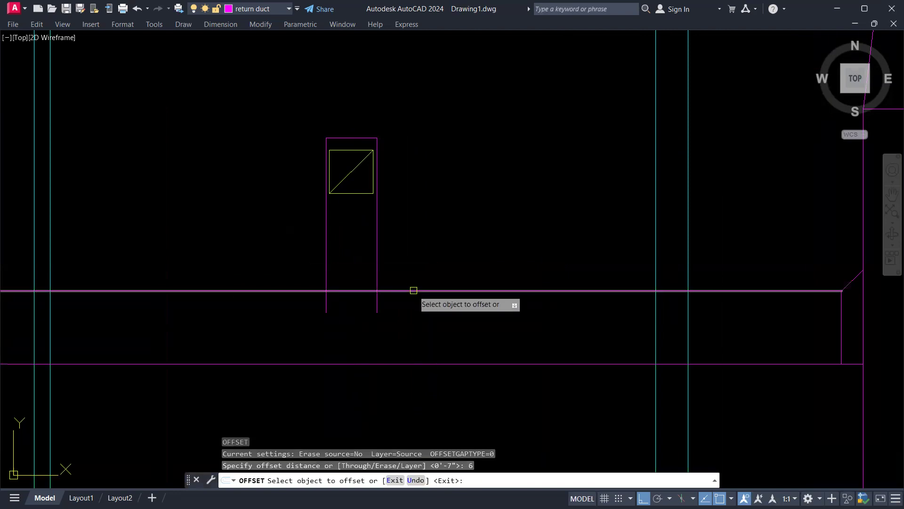
pyautogui.press('Escape')
pyautogui.scroll(-2, 396, 220)
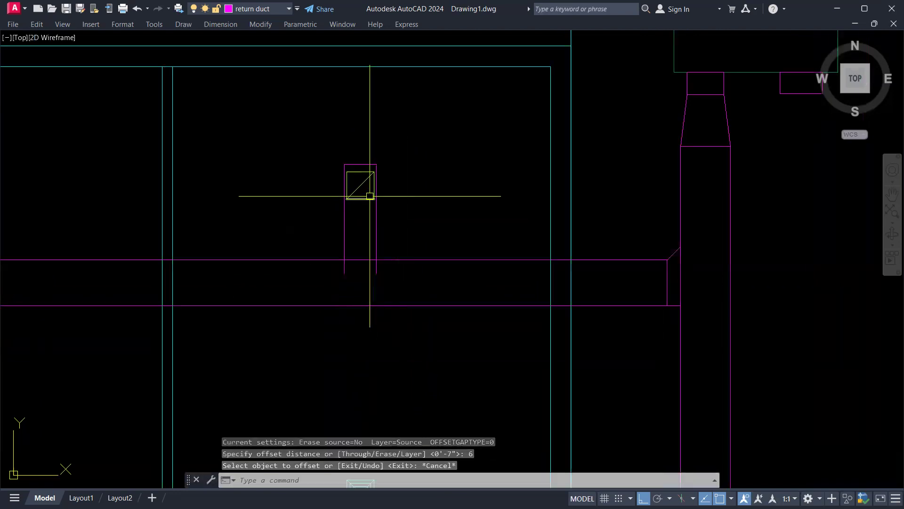
pyautogui.hotkey('ctrl', 'z')
pyautogui.hotkey('ctrl', 'z')
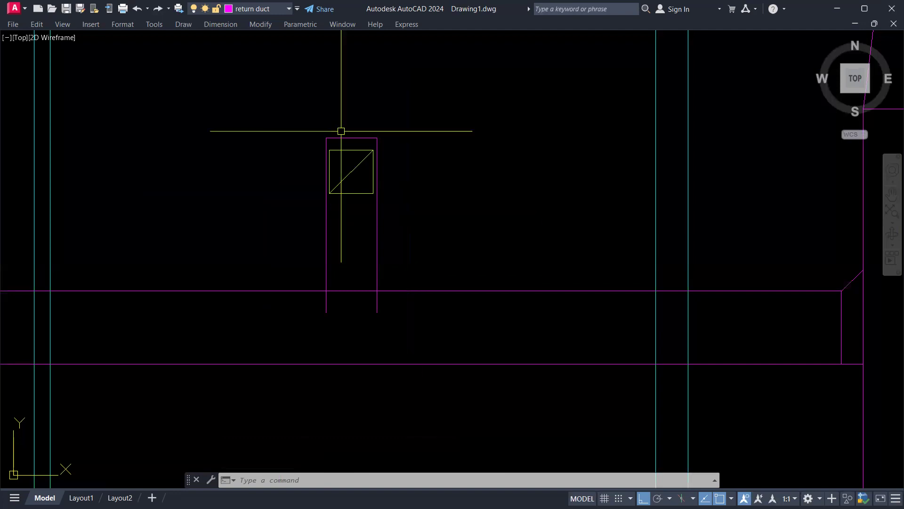
# Step: Trim the takeoff wall ends that protrude into the branch duct, ending both at the branch's upper edge
pyautogui.scroll(-2, 354, 159)
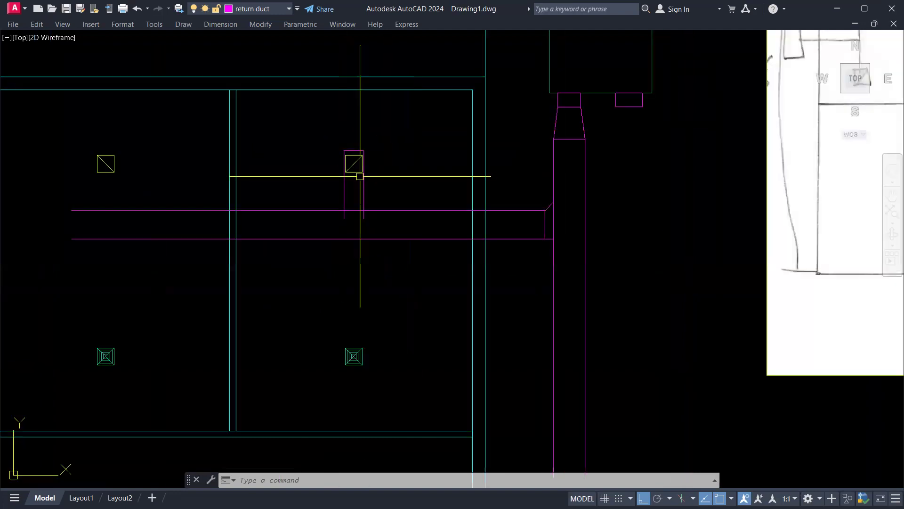
pyautogui.scroll(1, 376, 178)
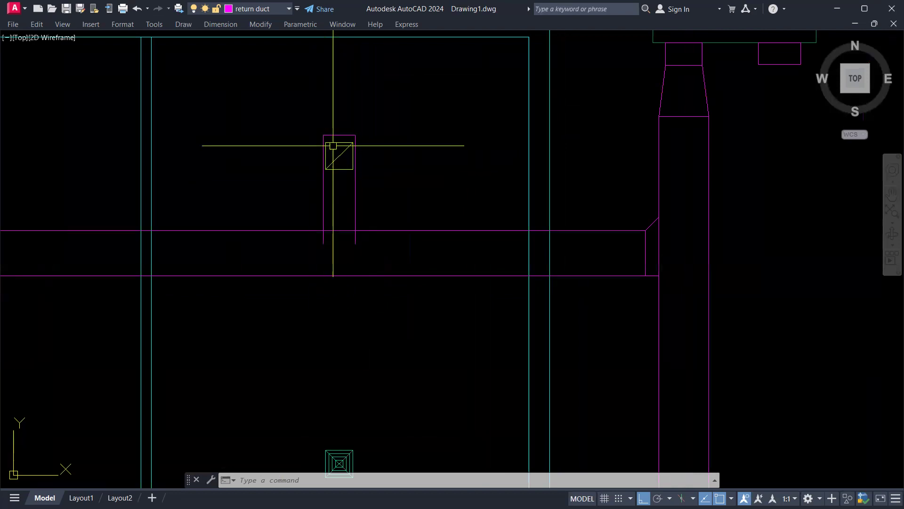
pyautogui.scroll(4, 332, 134)
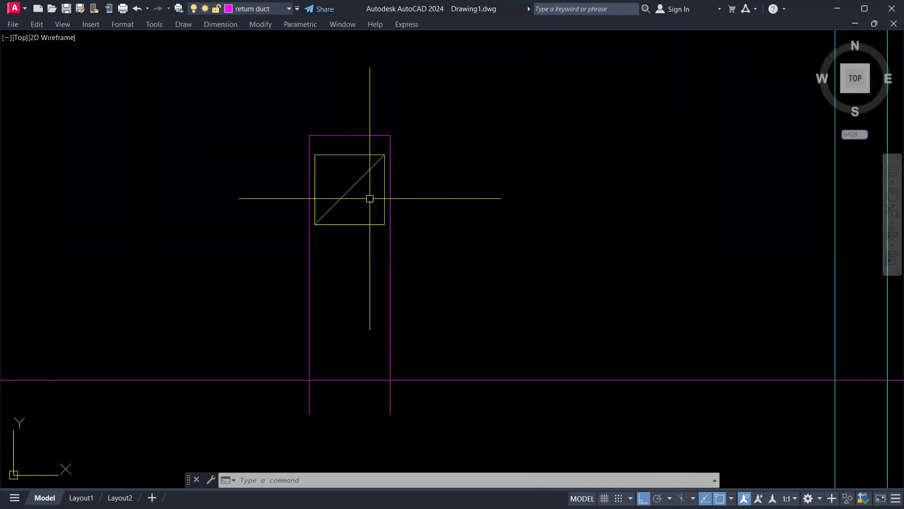
pyautogui.scroll(-2, 370, 198)
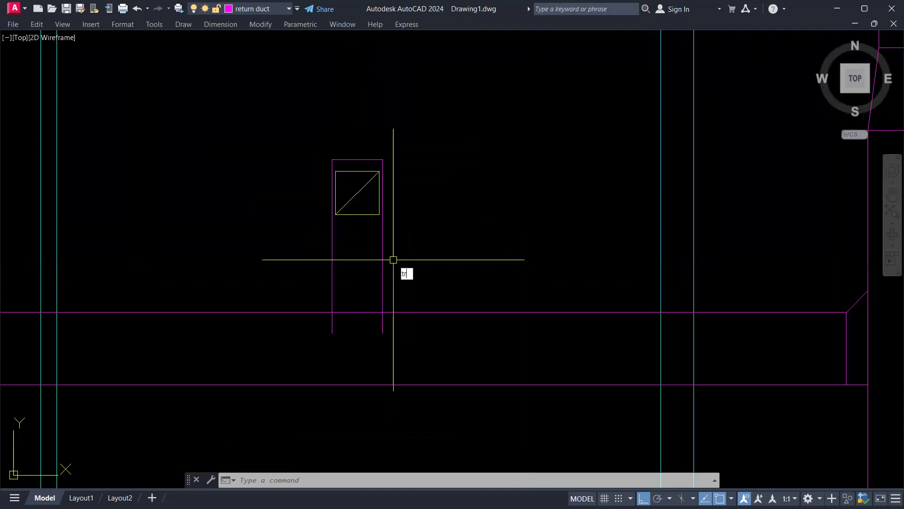
pyautogui.press('Return')
pyautogui.moveTo(410, 333)
pyautogui.mouseDown()
pyautogui.moveTo(307, 323)
pyautogui.moveTo(400, 321)
pyautogui.mouseUp()
pyautogui.press('Escape')
pyautogui.press('Escape')
pyautogui.press('Escape')
# Step: Offset the branch duct's upper edge line 6 inches upward across the takeoff duct
pyautogui.scroll(-6, 410, 319)
pyautogui.scroll(2, 442, 284)
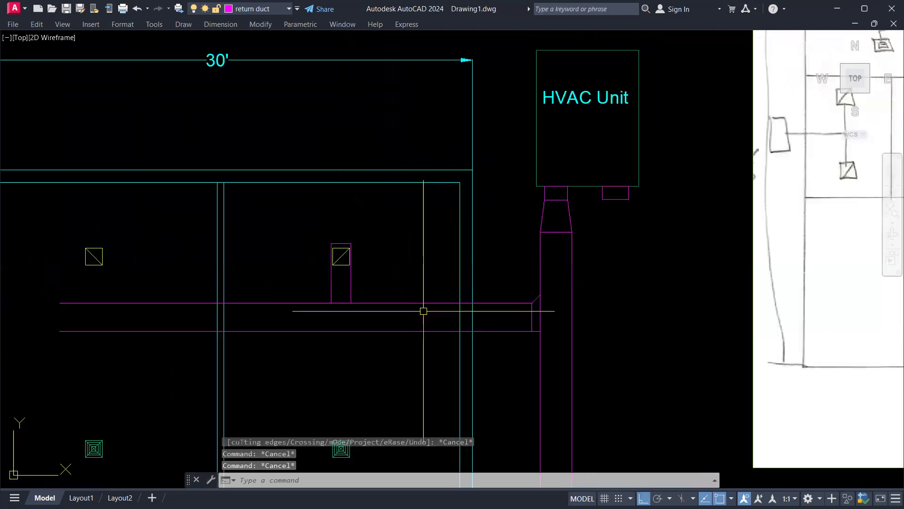
pyautogui.write('o')
pyautogui.press('Return')
pyautogui.scroll(2, 466, 312)
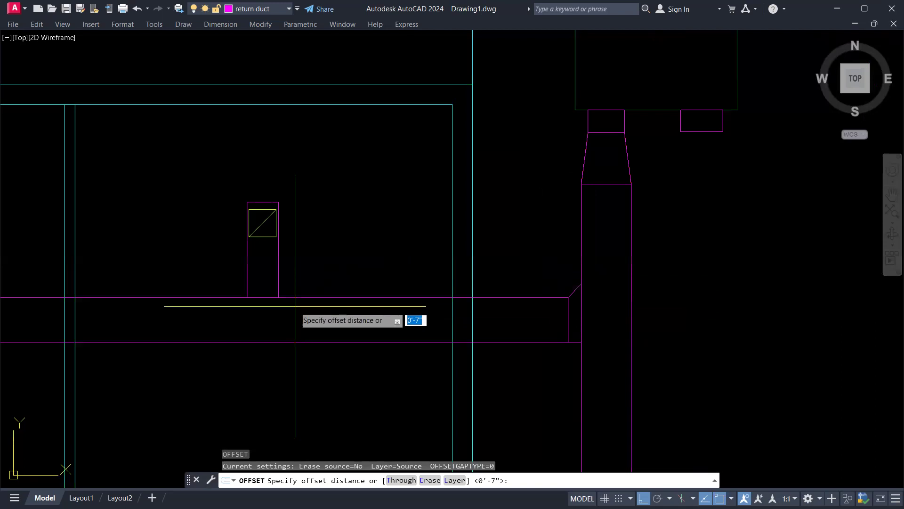
pyautogui.write('6')
pyautogui.press('Return')
pyautogui.click(337, 297)
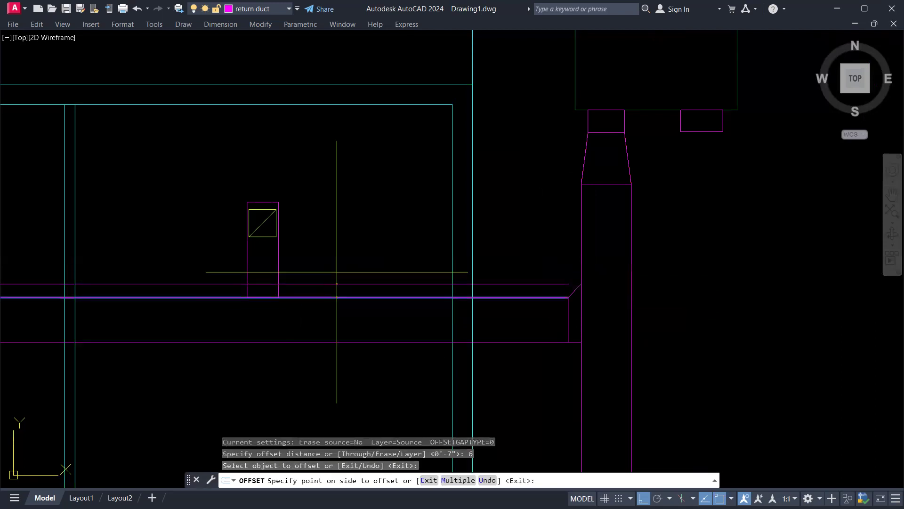
pyautogui.click(293, 294)
pyautogui.press('Escape')
pyautogui.press('Escape')
pyautogui.write('tr')
pyautogui.press('Return')
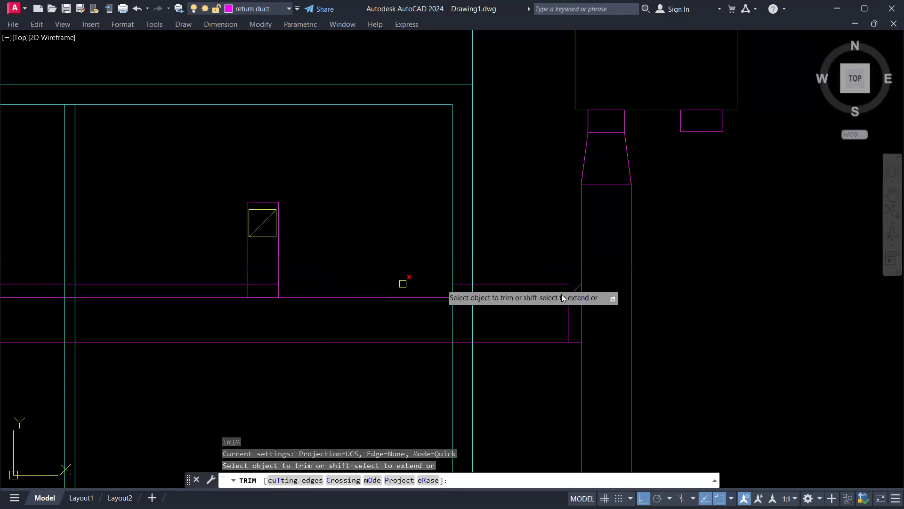
pyautogui.scroll(2, 582, 287)
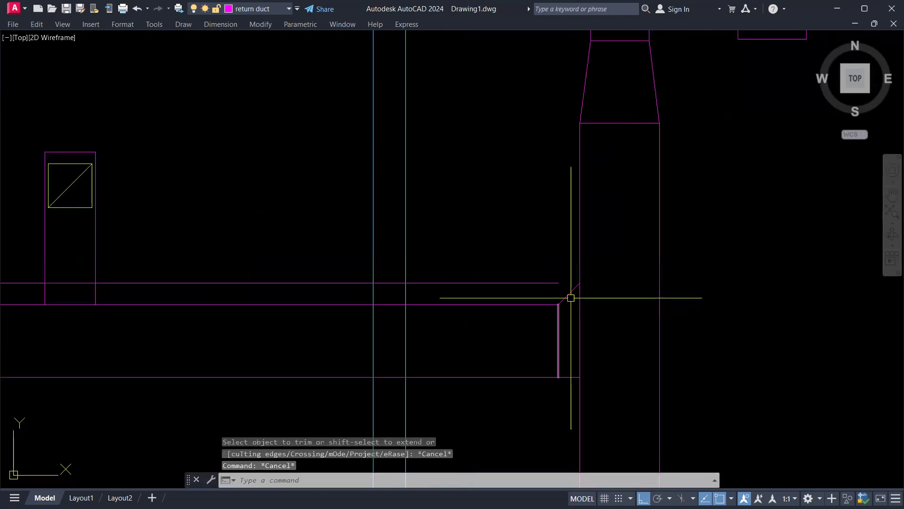
pyautogui.press('Escape')
pyautogui.moveTo(58, 284); pyautogui.dragTo(179, 263, button='middle')
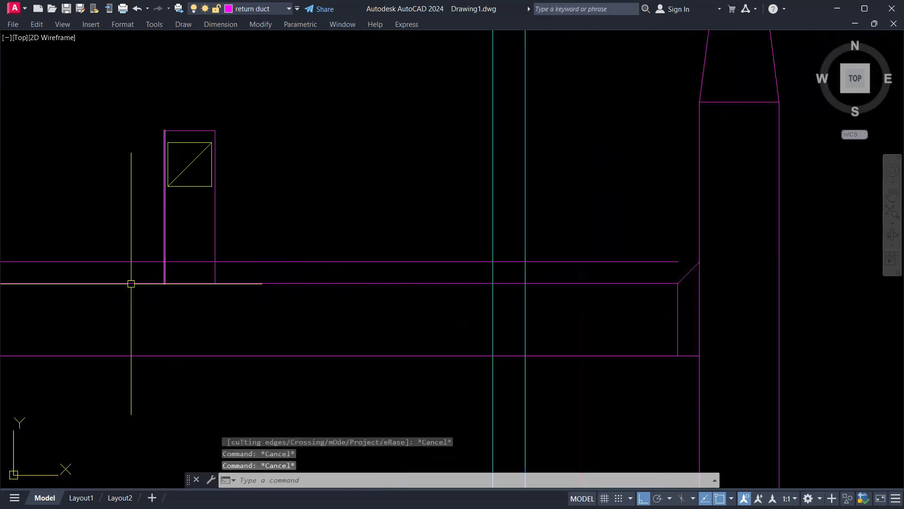
# Step: Trim the offset line back to the takeoff duct's wall and erase its leftover segment near the main duct
pyautogui.press('Escape')
pyautogui.write('r')
pyautogui.press('Return')
pyautogui.click(261, 261)
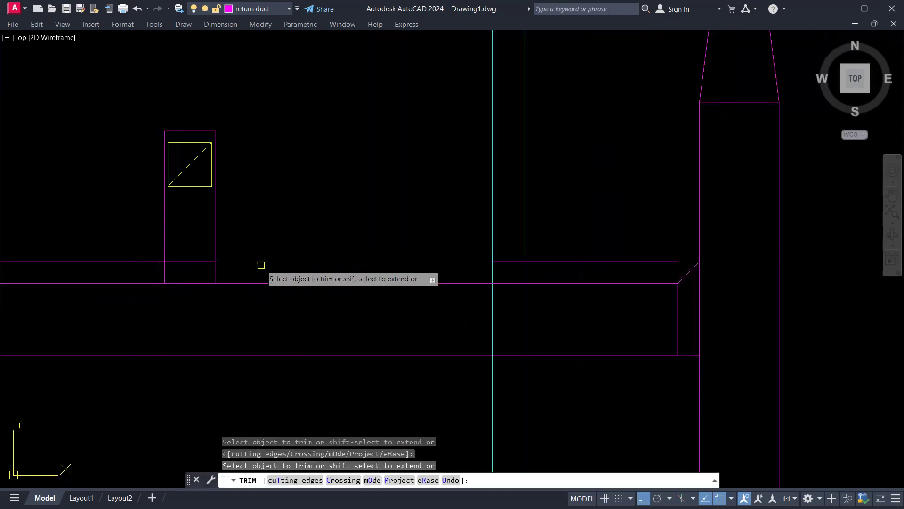
pyautogui.press('Escape')
pyautogui.click(557, 267)
pyautogui.click(527, 230)
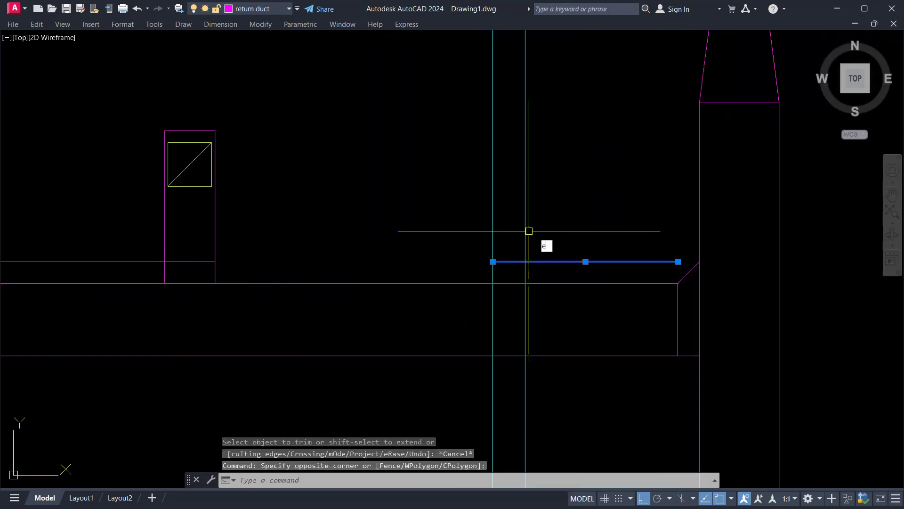
pyautogui.write('e')
pyautogui.press('Return')
pyautogui.press('Escape')
# Step: Place a 45-degree construction line through the intersection of the offset line and the takeoff's wall nearest the main duct
pyautogui.write('l')
pyautogui.press('Return')
pyautogui.write('a')
pyautogui.press('Return')
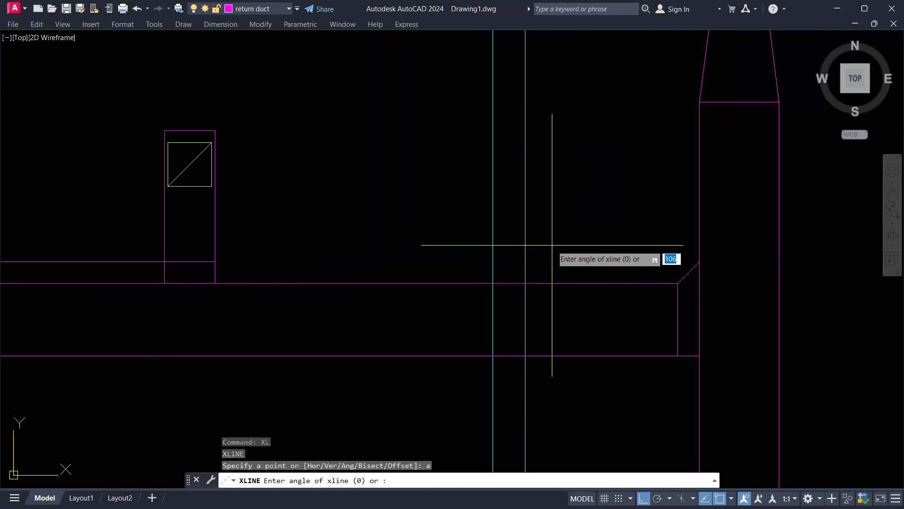
pyautogui.press('Return')
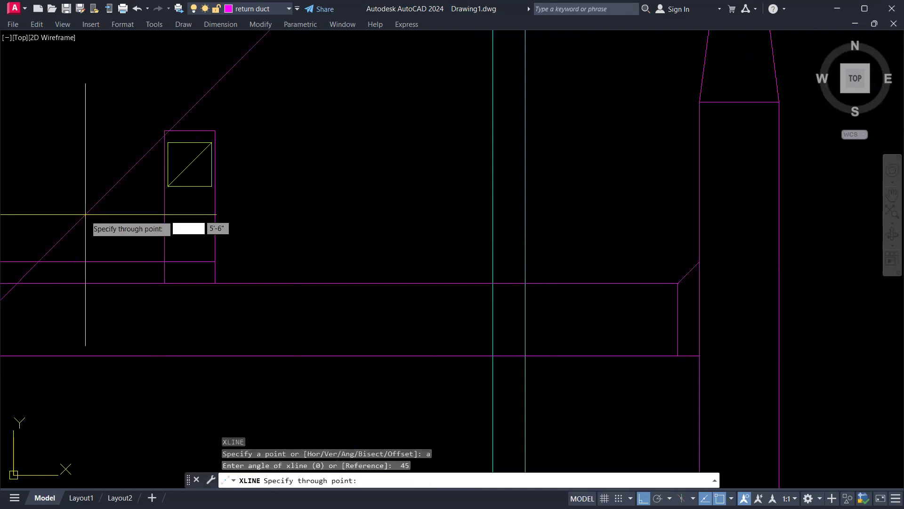
pyautogui.press('Escape')
pyautogui.press('Escape')
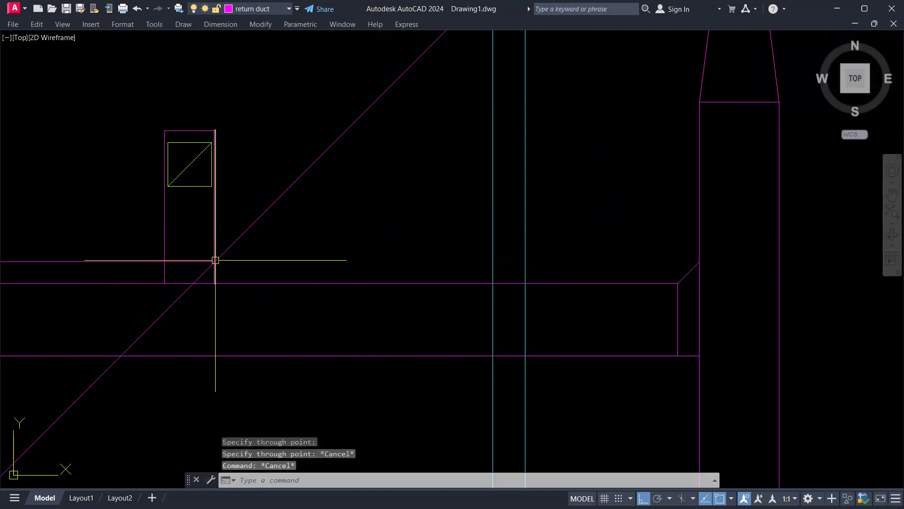
# Step: Mirror the construction line about a vertical axis through that intersection and erase the original line
pyautogui.click(233, 246)
pyautogui.click(258, 222)
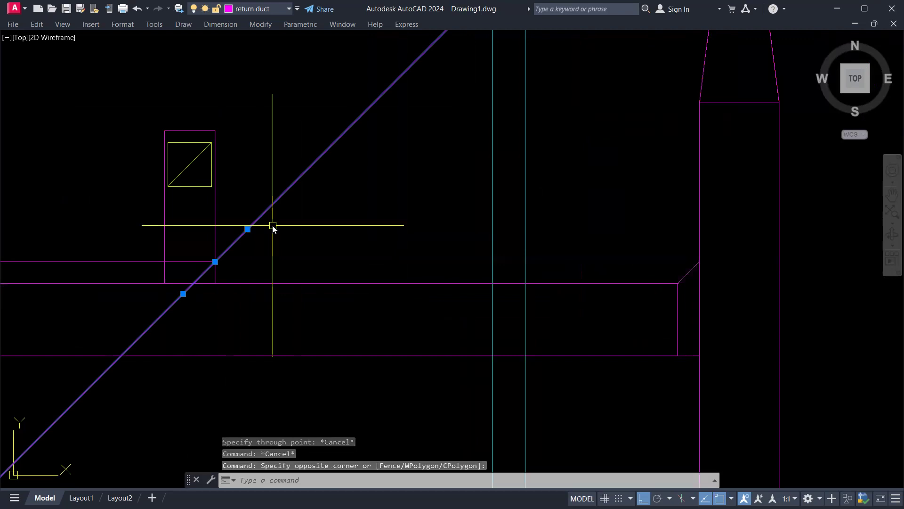
pyautogui.write('mi')
pyautogui.press('Return')
pyautogui.click(215, 261)
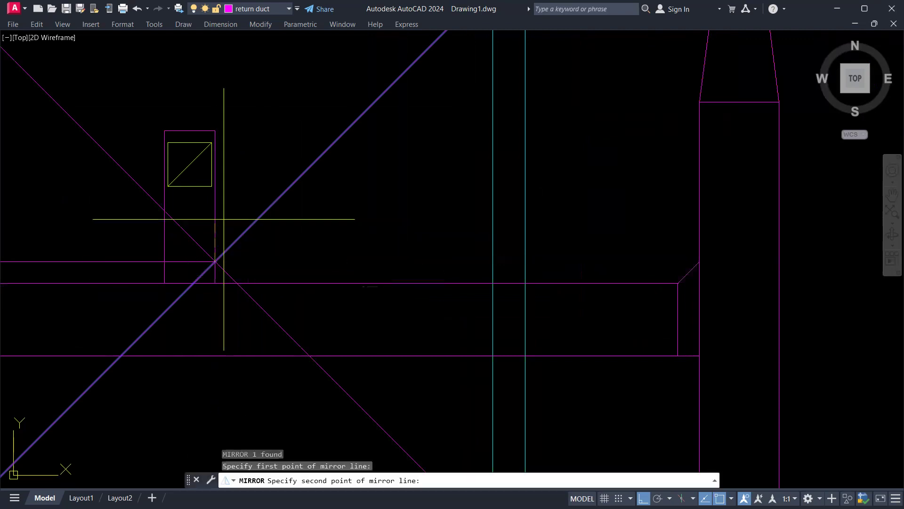
pyautogui.click(228, 203)
pyautogui.press('Return')
pyautogui.press('Escape')
pyautogui.click(253, 224)
pyautogui.write('e')
pyautogui.press('Return')
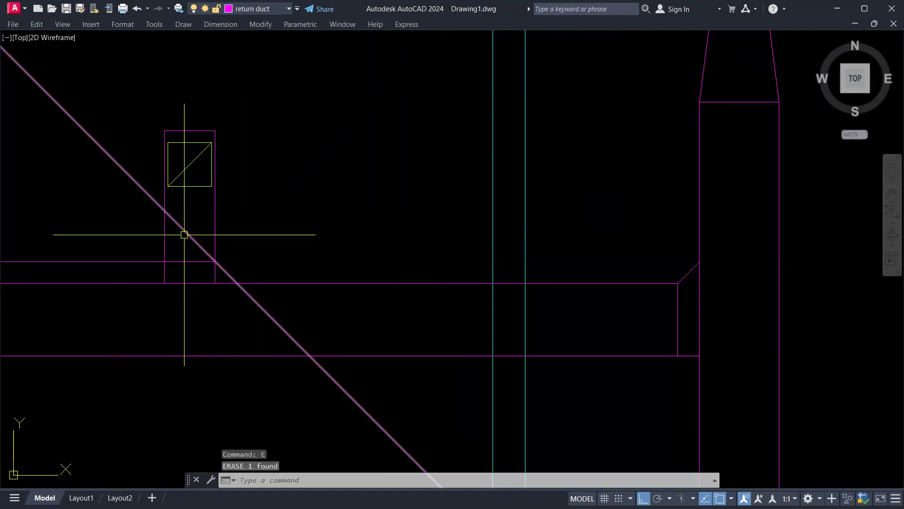
# Step: Trim the excess lines around the takeoff's base to leave the sloped shoulder between the takeoff wall and the branch duct
pyautogui.write('tr')
pyautogui.press('Return')
pyautogui.click(185, 237)
pyautogui.click(242, 288)
pyautogui.press('Escape')
# Step: Erase the leftover construction line pieces above the takeoff's base and below the branch duct's upper edge
pyautogui.click(123, 119)
pyautogui.click(94, 204)
pyautogui.write('e')
pyautogui.press('Return')
pyautogui.click(319, 361)
pyautogui.click(291, 379)
pyautogui.write('e')
pyautogui.press('Return')
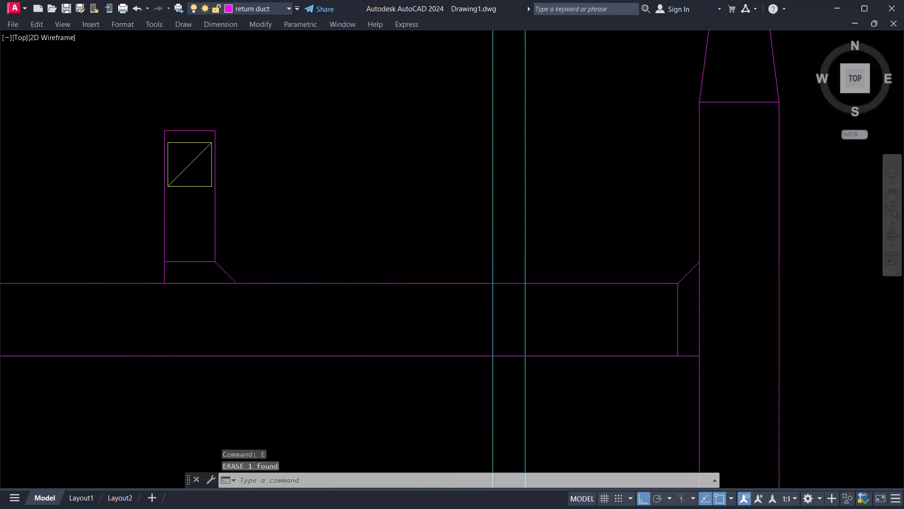
pyautogui.scroll(-2, 209, 235)
pyautogui.moveTo(207, 255); pyautogui.dragTo(275, 241, button='middle')
pyautogui.press('Escape')
pyautogui.press('Escape')
pyautogui.moveTo(327, 220); pyautogui.dragTo(371, 212, button='middle')
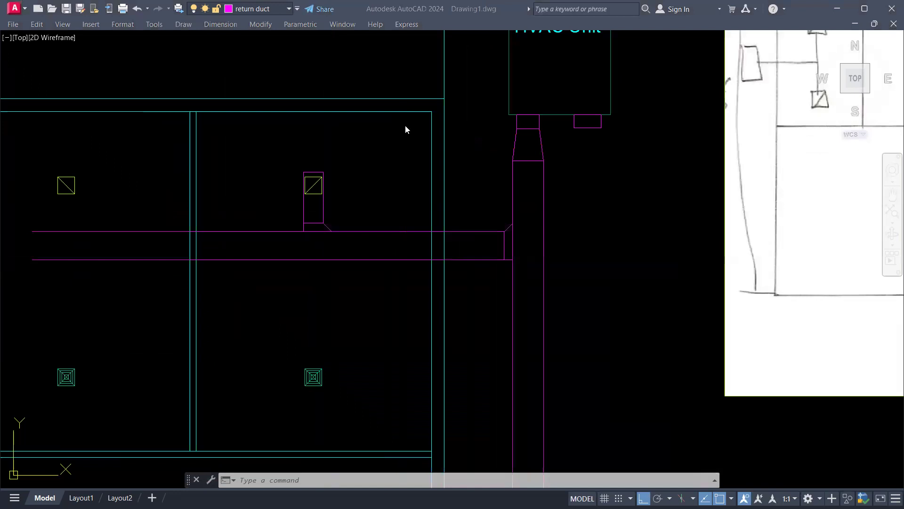
pyautogui.click(284, 297)
pyautogui.press('Escape')
pyautogui.press('Escape')
pyautogui.press('Escape')
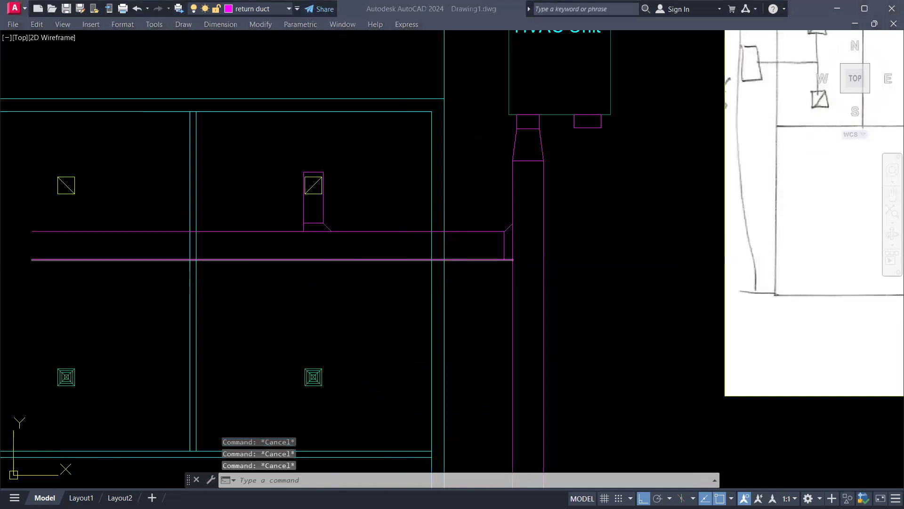
pyautogui.moveTo(300, 202); pyautogui.dragTo(373, 204, button='middle')
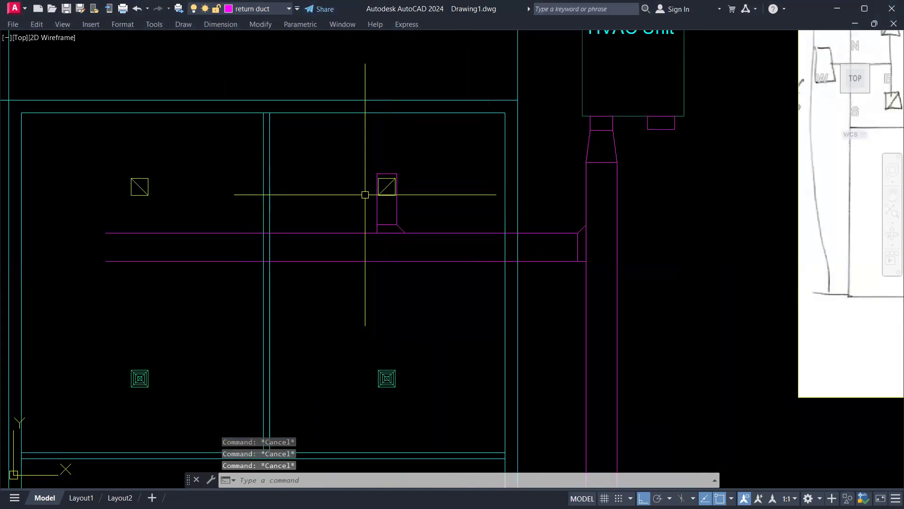
pyautogui.scroll(4, 387, 193)
pyautogui.click(323, 117)
pyautogui.click(471, 298)
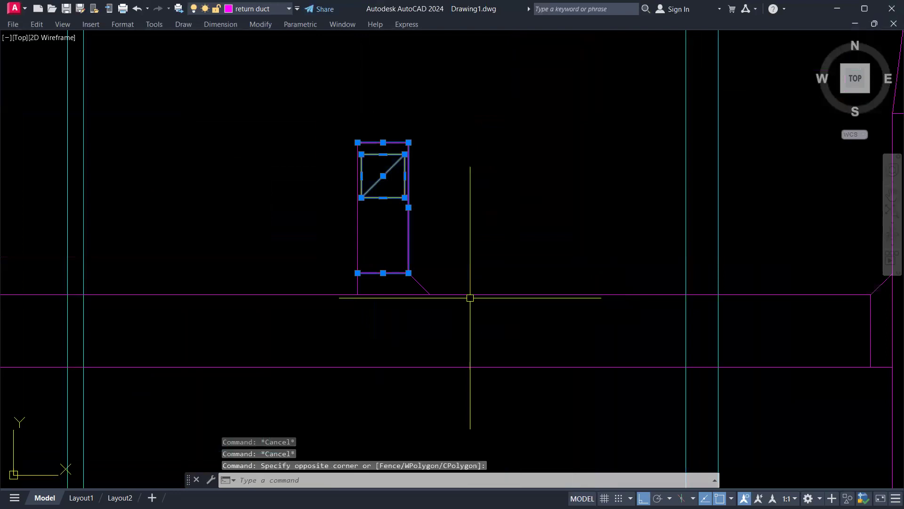
pyautogui.click(323, 105)
pyautogui.click(483, 318)
pyautogui.write('Co')
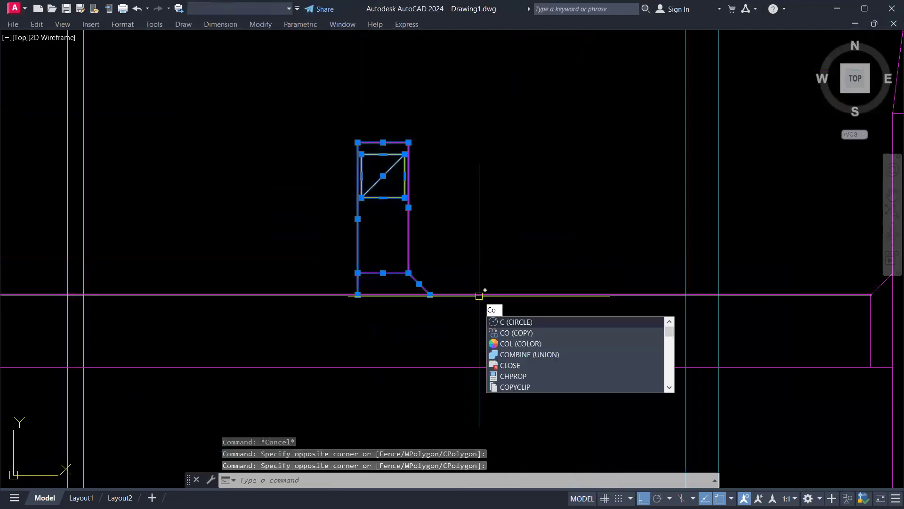
pyautogui.press('Return')
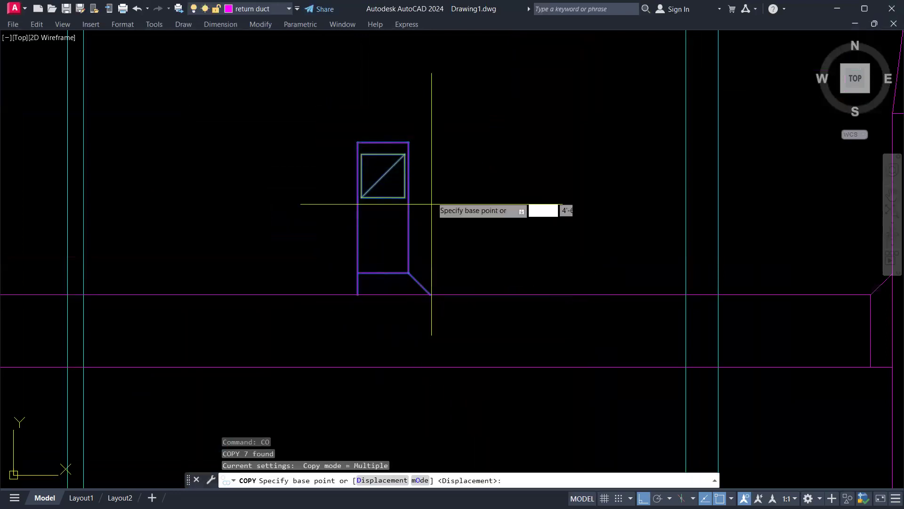
pyautogui.scroll(2, 397, 142)
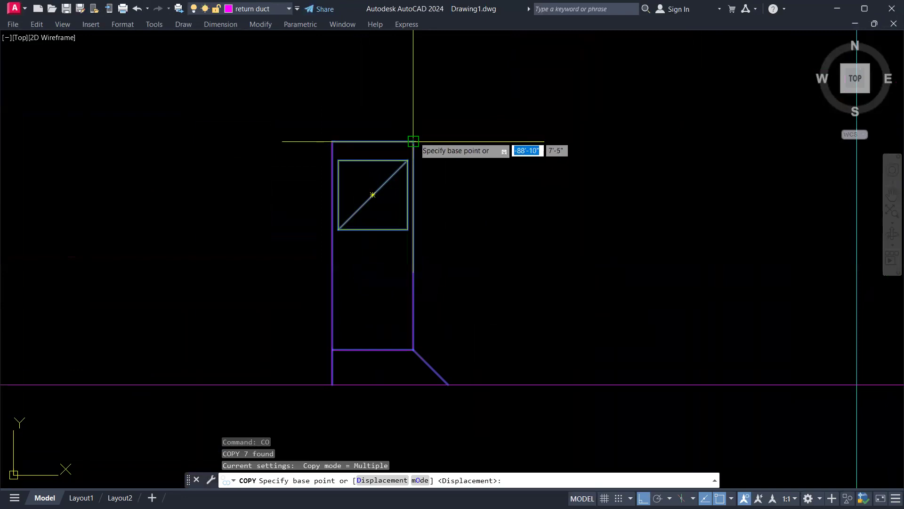
pyautogui.click(413, 142)
pyautogui.scroll(-3, 396, 154)
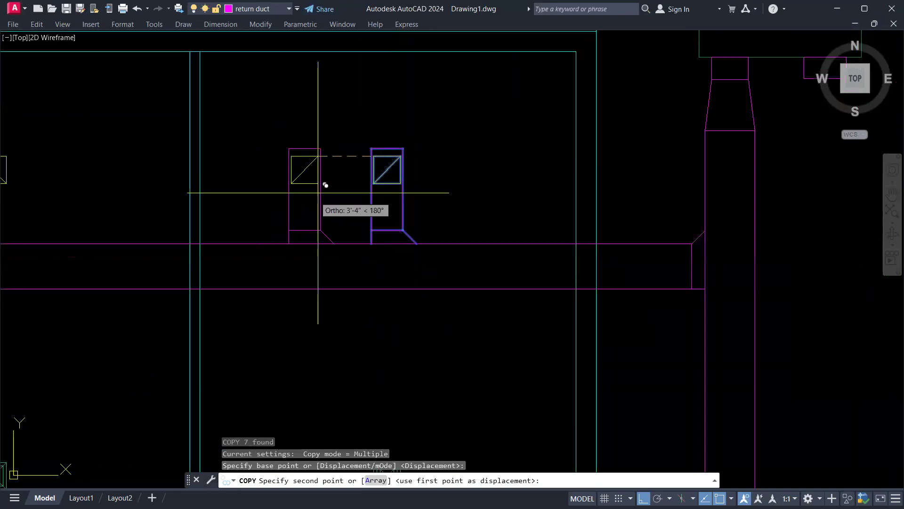
pyautogui.press('Escape')
pyautogui.write('co')
pyautogui.press('Return')
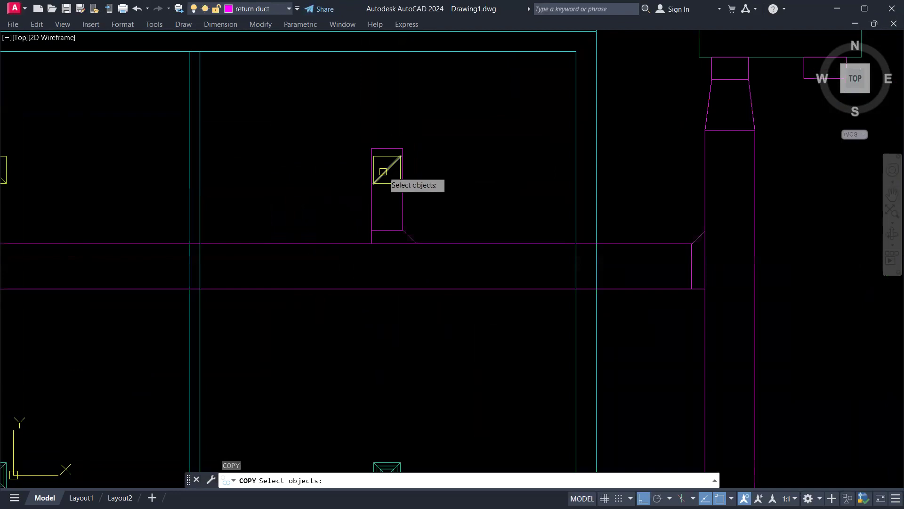
pyautogui.press('Escape')
# Step: Copy the takeoff duct lines without the diffuser symbol to the other room's diffuser, using the diffuser's upper corner as base point
pyautogui.moveTo(84, 205); pyautogui.dragTo(200, 214, button='middle')
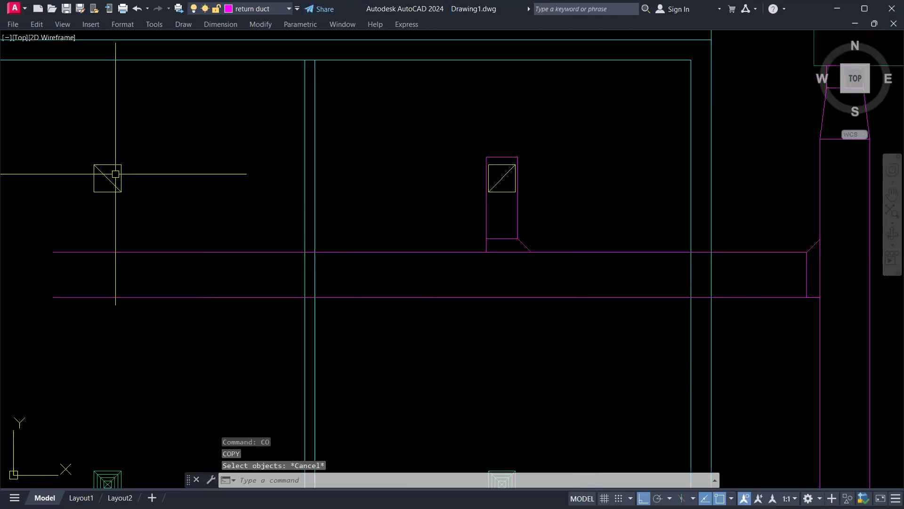
pyautogui.press('Escape')
pyautogui.press('Escape')
pyautogui.write('c')
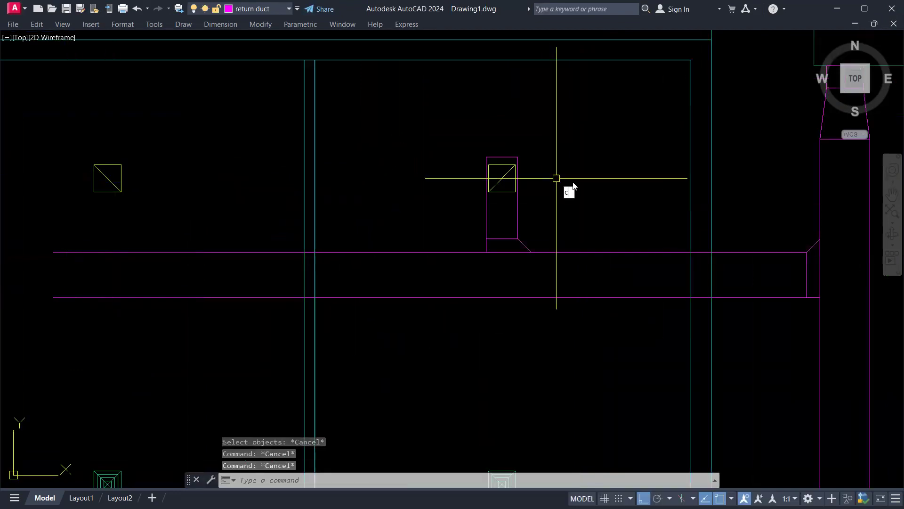
pyautogui.write('t o')
pyautogui.press('Return')
pyautogui.scroll(2, 542, 179)
pyautogui.click(418, 103)
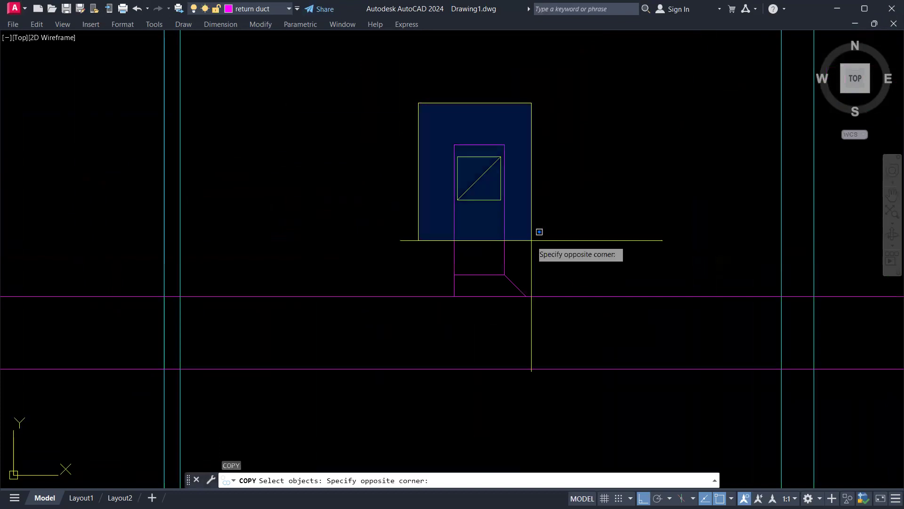
pyautogui.click(612, 338)
pyautogui.write('r')
pyautogui.press('Return')
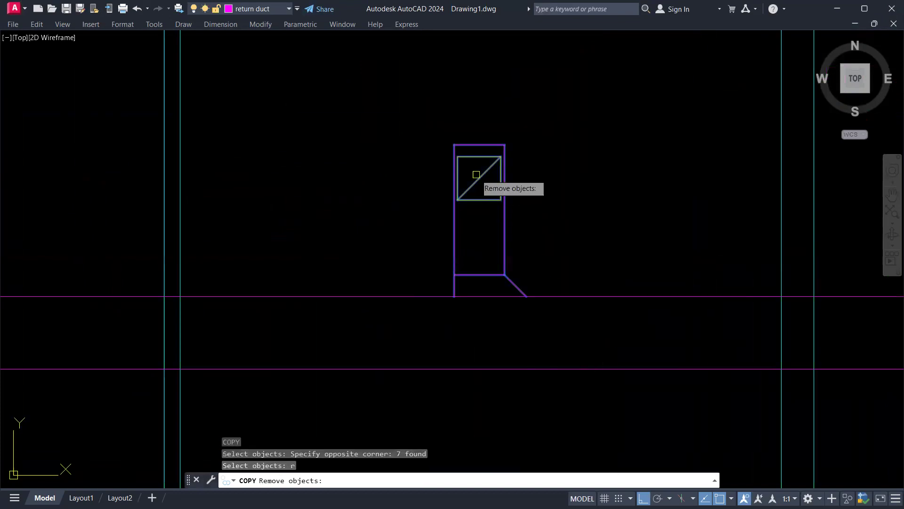
pyautogui.scroll(4, 474, 173)
pyautogui.click(520, 116)
pyautogui.click(482, 179)
pyautogui.scroll(-4, 504, 217)
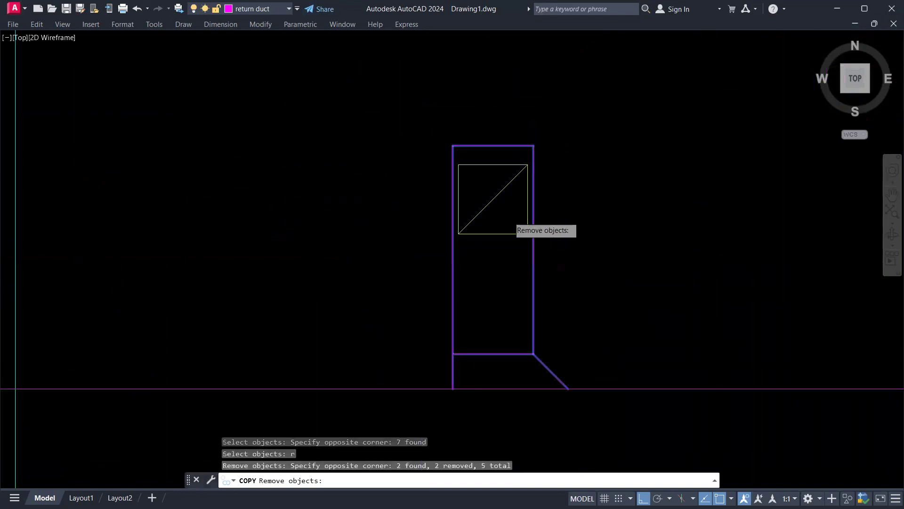
pyautogui.press('Return')
pyautogui.scroll(4, 525, 183)
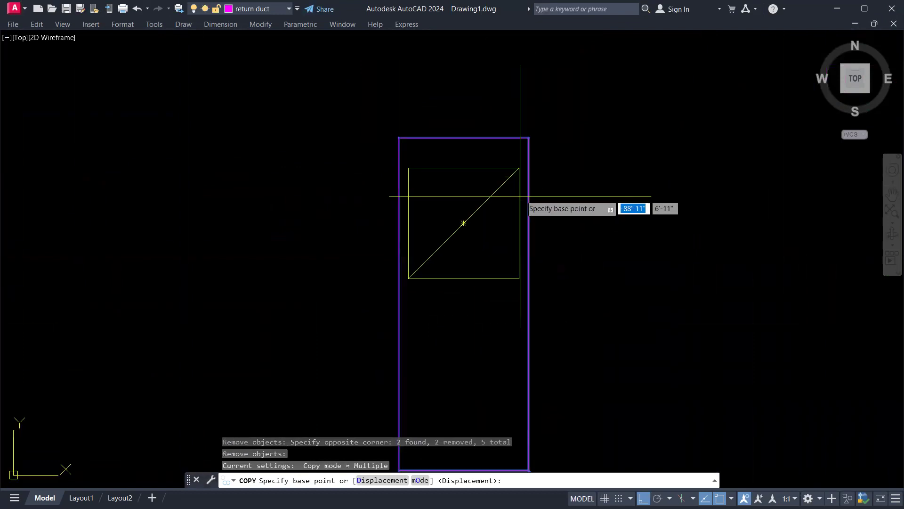
pyautogui.click(518, 168)
pyautogui.scroll(-3, 448, 208)
pyautogui.scroll(-3, 419, 210)
pyautogui.scroll(3, 409, 206)
pyautogui.click(375, 198)
pyautogui.press('Escape')
# Step: Examine the hand sketch for the return branch duct sizes before and after the takeoff nearest the HVAC unit
pyautogui.scroll(-2, 441, 200)
pyautogui.press('Escape')
pyautogui.moveTo(496, 236); pyautogui.dragTo(452, 236, button='middle')
pyautogui.press('Escape')
pyautogui.scroll(-2, 424, 247)
pyautogui.moveTo(500, 265); pyautogui.dragTo(462, 271, button='middle')
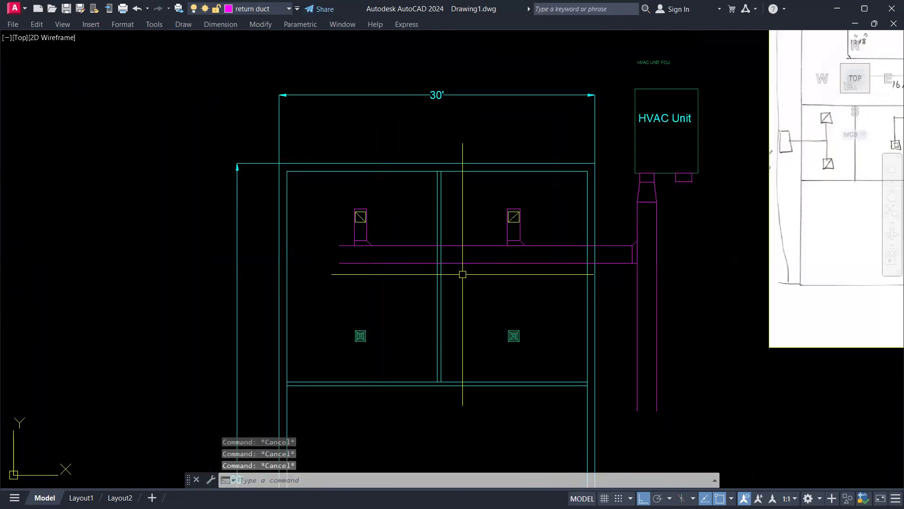
pyautogui.scroll(2, 496, 259)
pyautogui.moveTo(539, 247)
pyautogui.mouseDown(button='middle')
pyautogui.moveTo(504, 244)
pyautogui.moveTo(481, 271)
pyautogui.moveTo(323, 250)
pyautogui.mouseUp(button='middle')
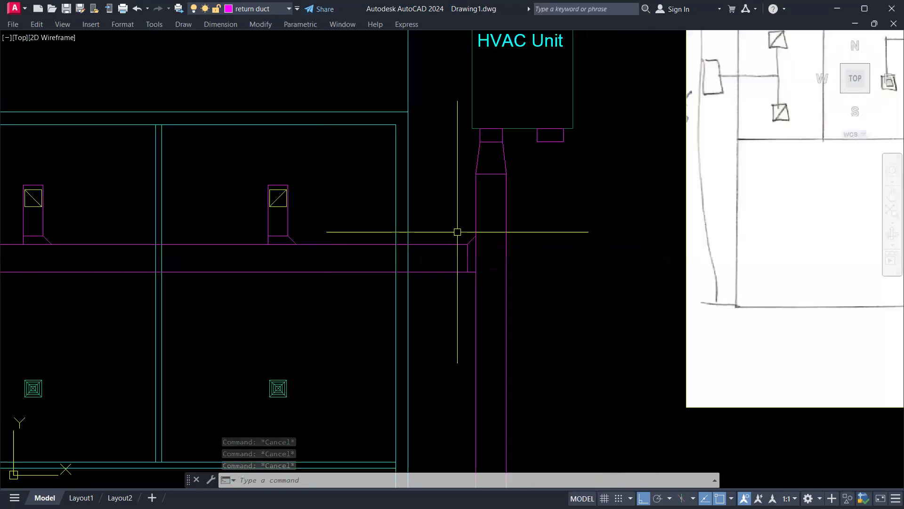
pyautogui.moveTo(669, 215); pyautogui.dragTo(432, 280, button='middle')
pyautogui.moveTo(693, 285); pyautogui.dragTo(462, 360, button='middle')
pyautogui.moveTo(624, 186); pyautogui.dragTo(572, 258, button='middle')
pyautogui.scroll(2, 408, 80)
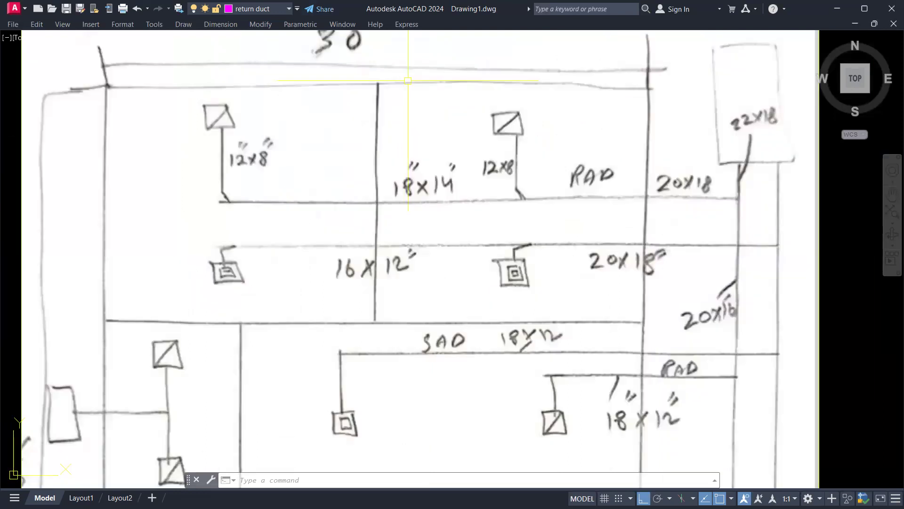
pyautogui.press('Escape')
pyautogui.press('Escape')
pyautogui.scroll(-4, 485, 64)
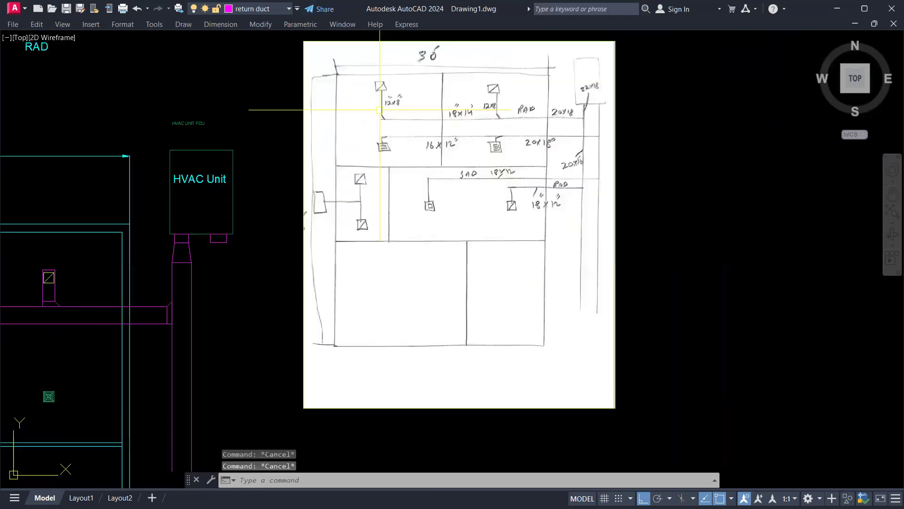
# Step: Draw a vertical line across the branch duct just west of the takeoff nearest the main duct
pyautogui.moveTo(71, 277); pyautogui.dragTo(337, 218, button='middle')
pyautogui.scroll(4, 209, 257)
pyautogui.press('Escape')
pyautogui.write('co')
pyautogui.press('Return')
pyautogui.press('Escape')
pyautogui.press('Escape')
pyautogui.write('l')
pyautogui.press('Return')
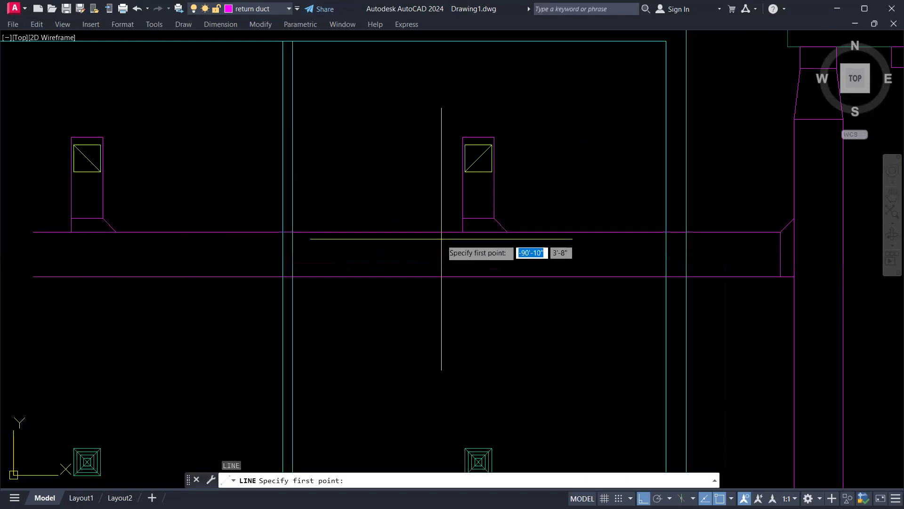
pyautogui.click(453, 233)
pyautogui.scroll(4, 455, 238)
pyautogui.click(452, 334)
pyautogui.press('Escape')
# Step: Offset the vertical line across the branch duct 1'6" westward, away from the main duct
pyautogui.write('o')
pyautogui.press('Return')
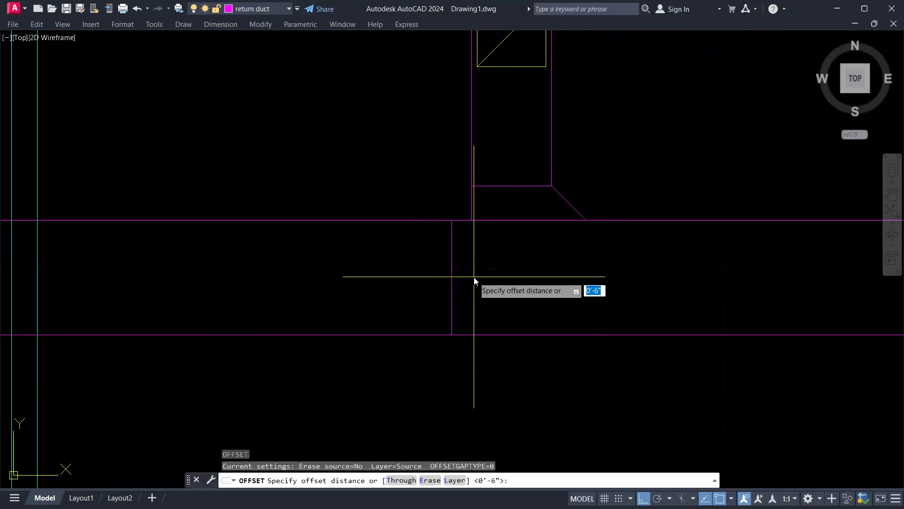
pyautogui.press('Return')
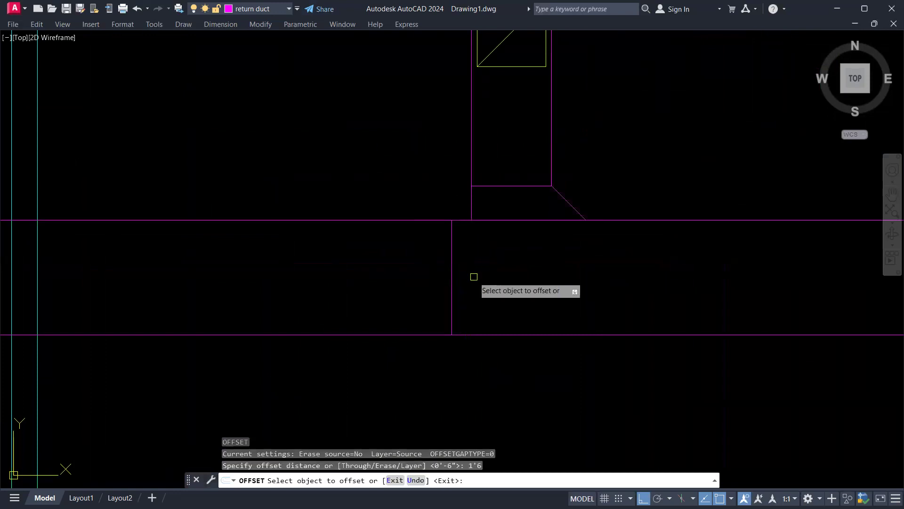
pyautogui.click(453, 279)
pyautogui.click(346, 287)
pyautogui.press('Escape')
pyautogui.press('Escape')
pyautogui.press('Escape')
pyautogui.press('Escape')
# Step: Draw a horizontal centre line westward from the midpoint of the offset vertical line inside the branch duct
pyautogui.scroll(-2, 329, 292)
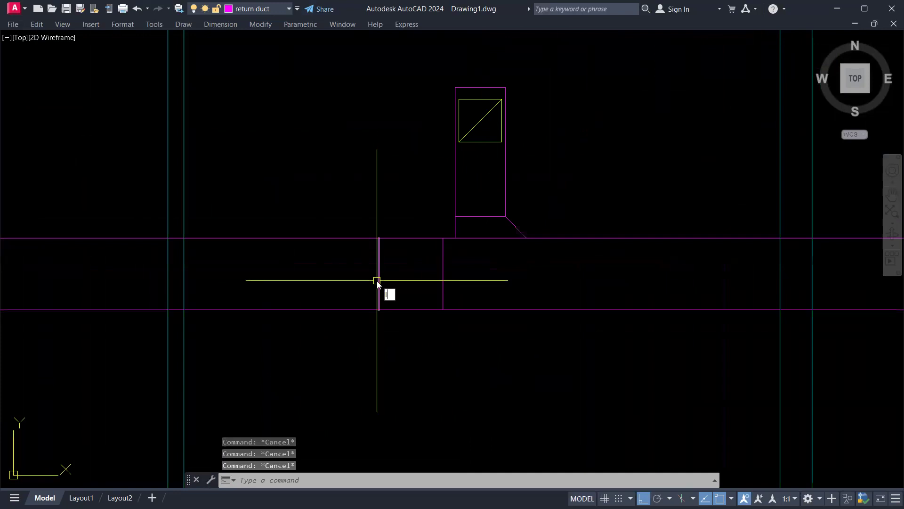
pyautogui.write('l')
pyautogui.press('Return')
pyautogui.click(379, 273)
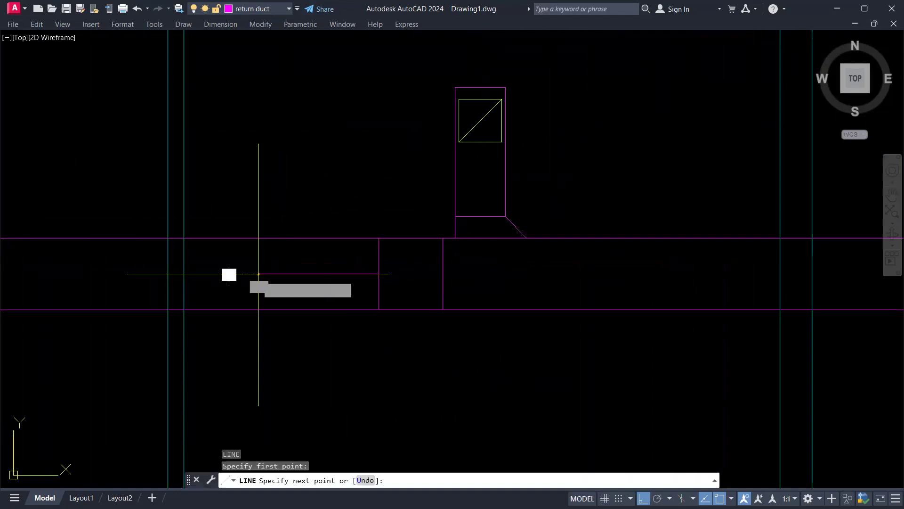
pyautogui.click(258, 275)
pyautogui.press('Escape')
pyautogui.scroll(-6, 350, 275)
pyautogui.press('Escape')
pyautogui.scroll(2, 375, 278)
pyautogui.write('l')
pyautogui.press('Return')
pyautogui.write('o')
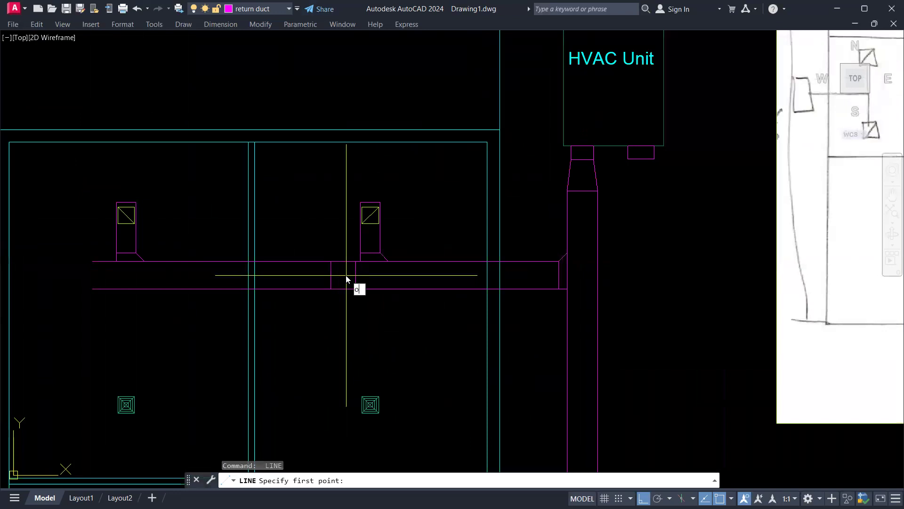
pyautogui.press('Escape')
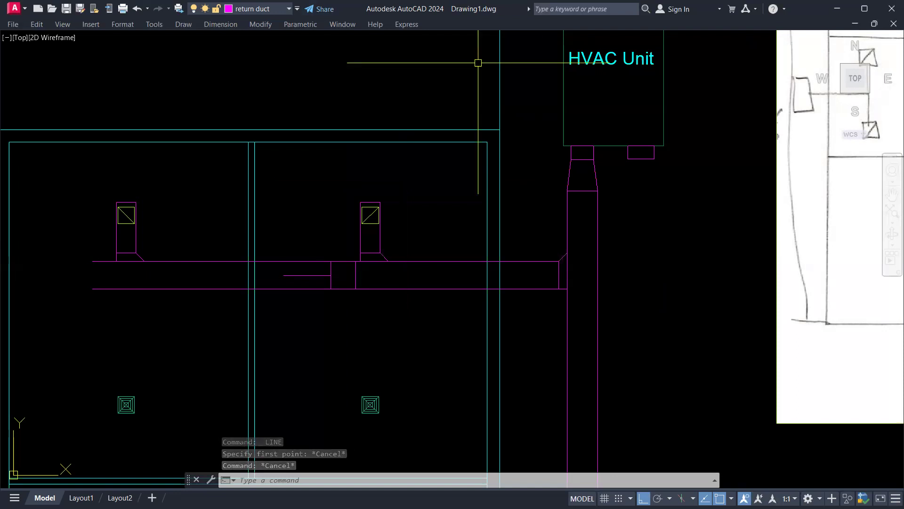
# Step: Offset the branch duct's short centre line 9" to both sides to form the reduced duct's edges
pyautogui.press('Escape')
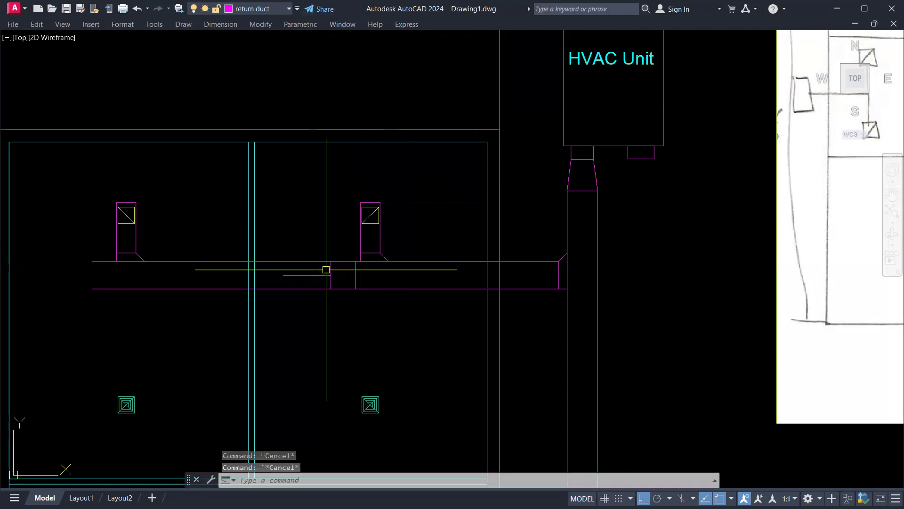
pyautogui.scroll(5, 326, 269)
pyautogui.write('o')
pyautogui.press('Return')
pyautogui.write('9')
pyautogui.press('Return')
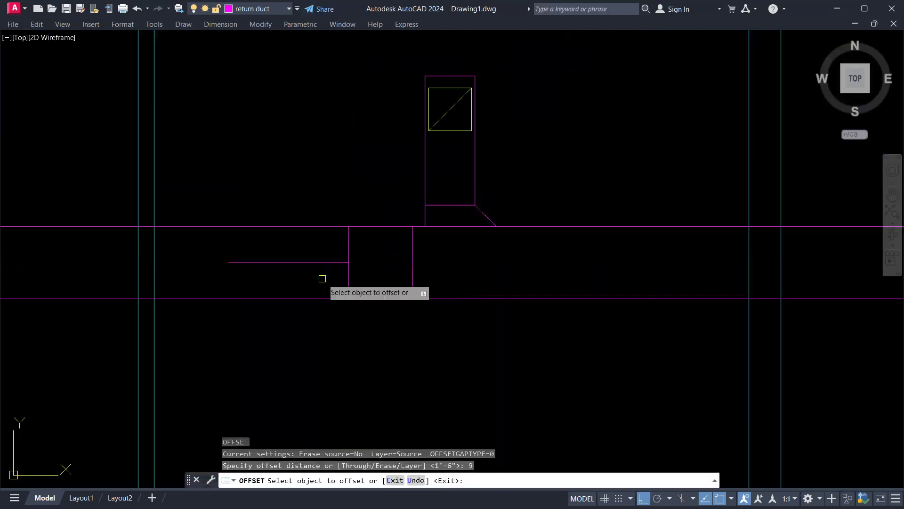
pyautogui.click(312, 262)
pyautogui.click(319, 238)
pyautogui.click(318, 261)
pyautogui.click(360, 284)
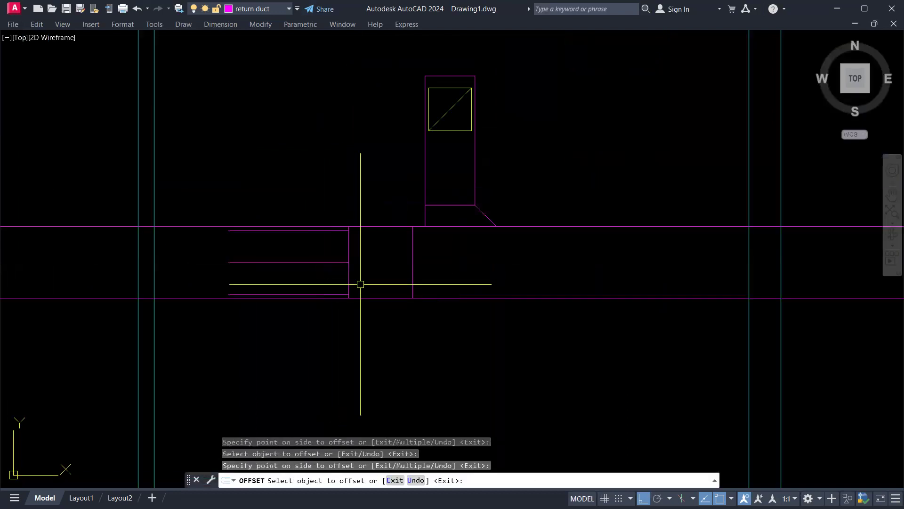
pyautogui.press('Escape')
pyautogui.press('Escape')
pyautogui.press('Escape')
# Step: Draw the two sloped reducer lines joining the offset edges' east ends to the wider duct's corners
pyautogui.write('l')
pyautogui.press('Return')
pyautogui.scroll(3, 396, 299)
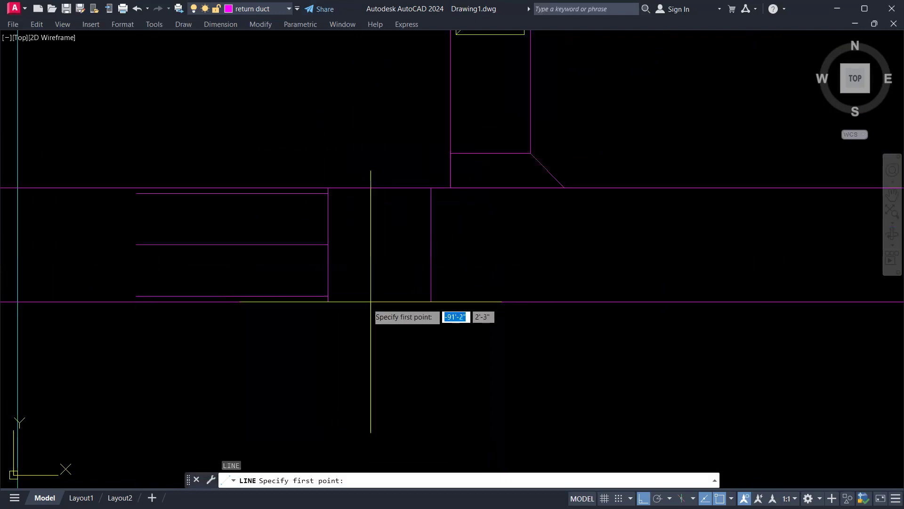
pyautogui.click(330, 295)
pyautogui.click(429, 302)
pyautogui.press('Escape')
pyautogui.press('Return')
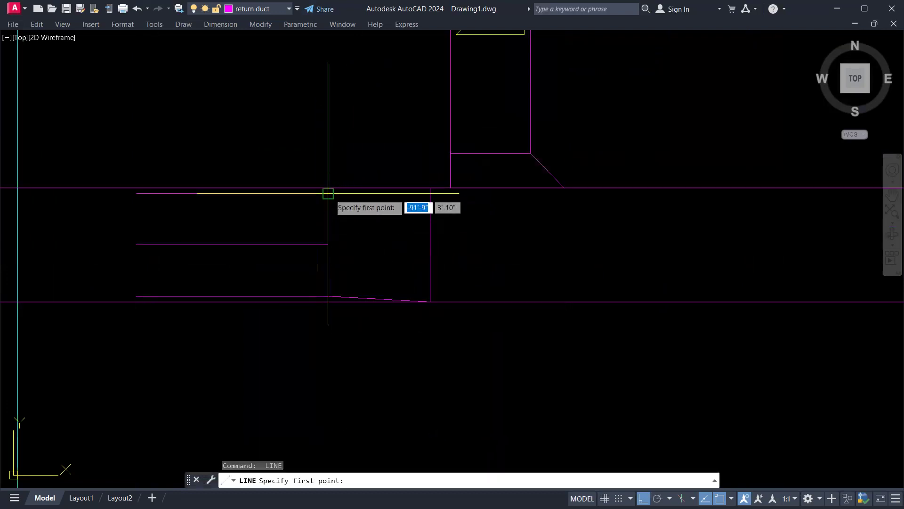
pyautogui.click(328, 194)
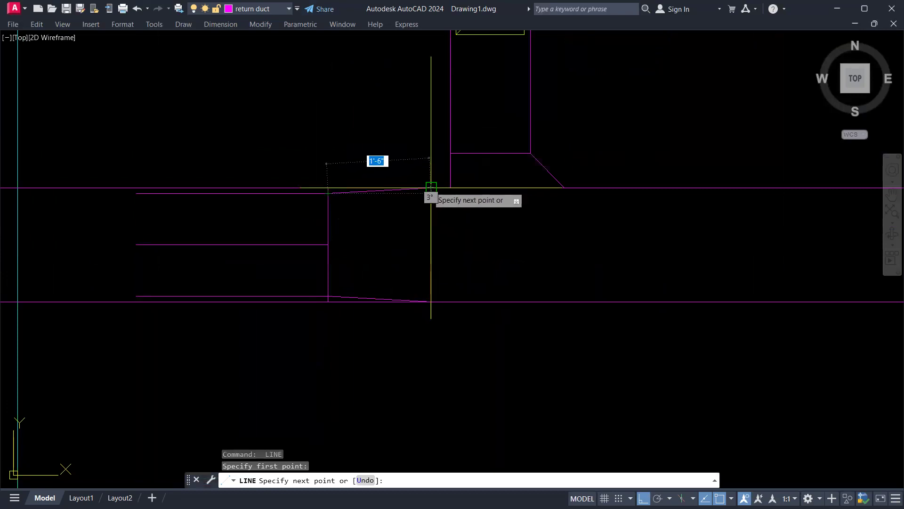
pyautogui.click(431, 188)
pyautogui.press('Escape')
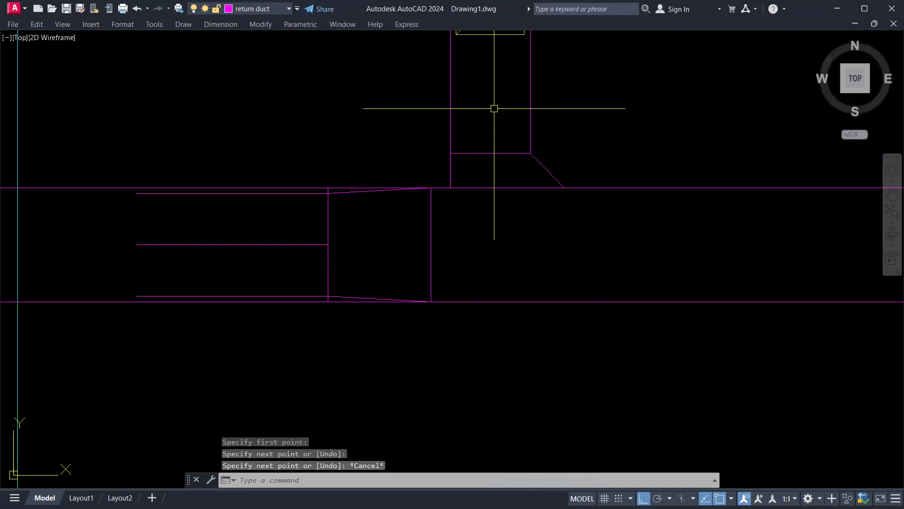
pyautogui.scroll(-6, 494, 109)
pyautogui.press('Escape')
pyautogui.press('Escape')
pyautogui.press('Escape')
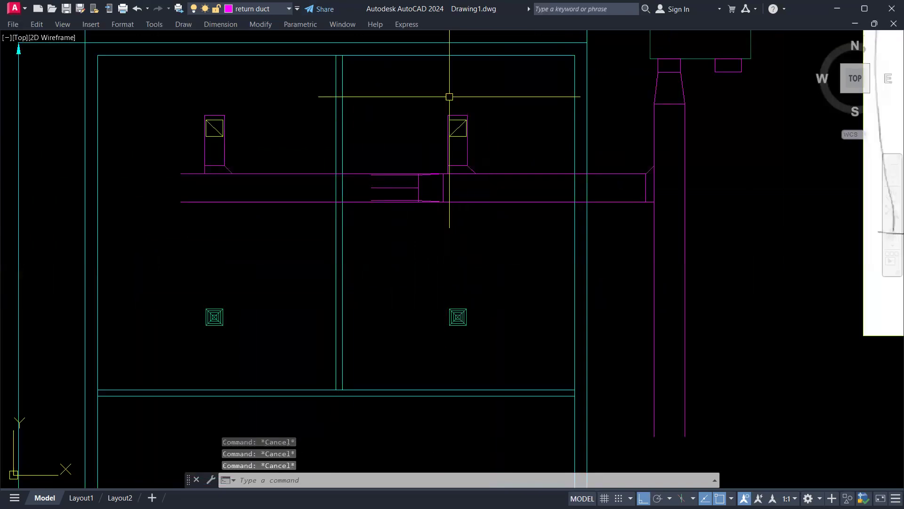
# Step: Trim both original branch duct edges away between the reducer's two vertical lines
pyautogui.hotkey('alt', 'Tab')
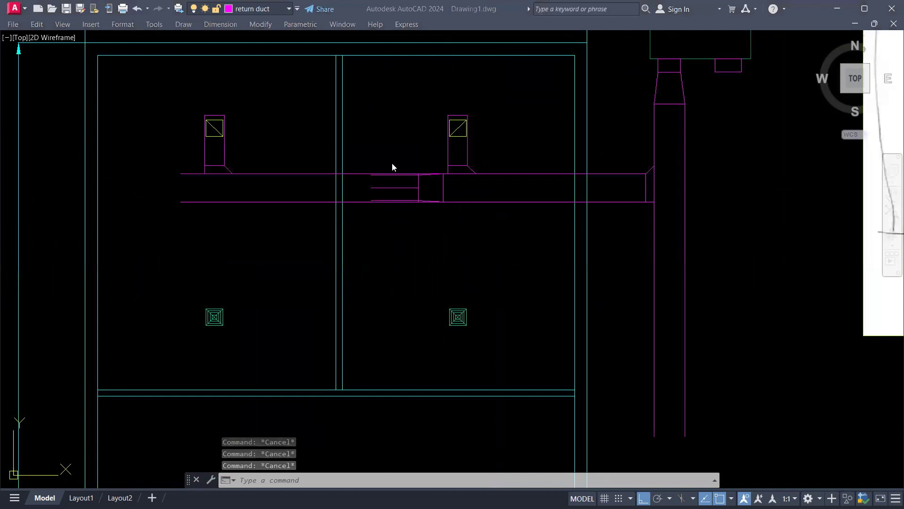
pyautogui.scroll(6, 428, 189)
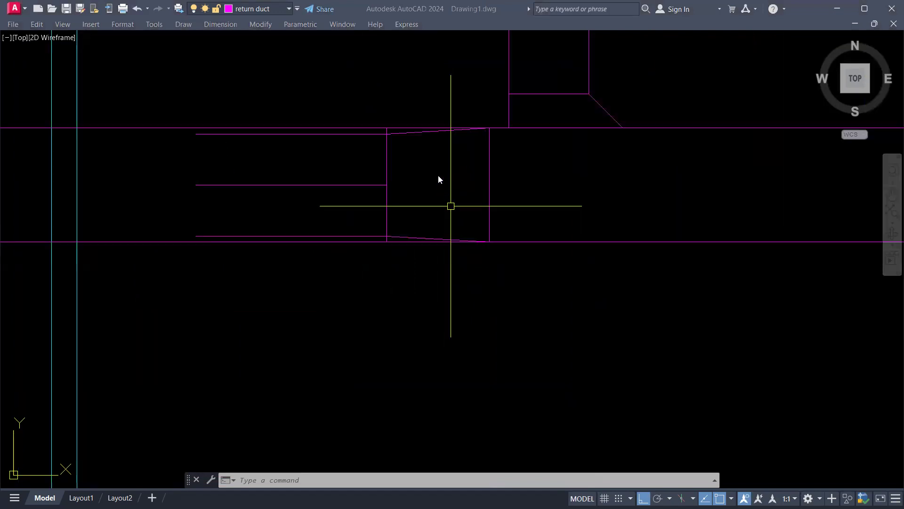
pyautogui.scroll(4, 407, 143)
pyautogui.click(462, 232)
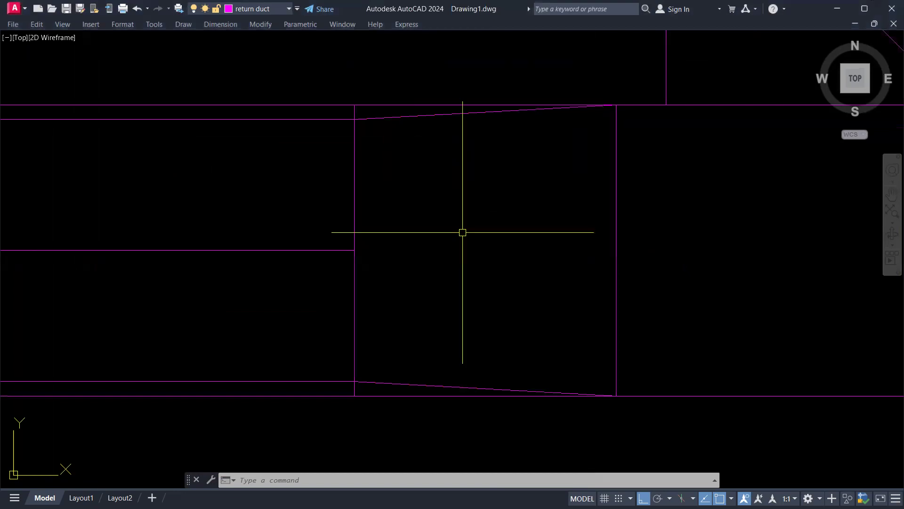
pyautogui.press('Escape')
pyautogui.press('Escape')
pyautogui.press('Escape')
pyautogui.write('tr')
pyautogui.press('Return')
pyautogui.click(394, 105)
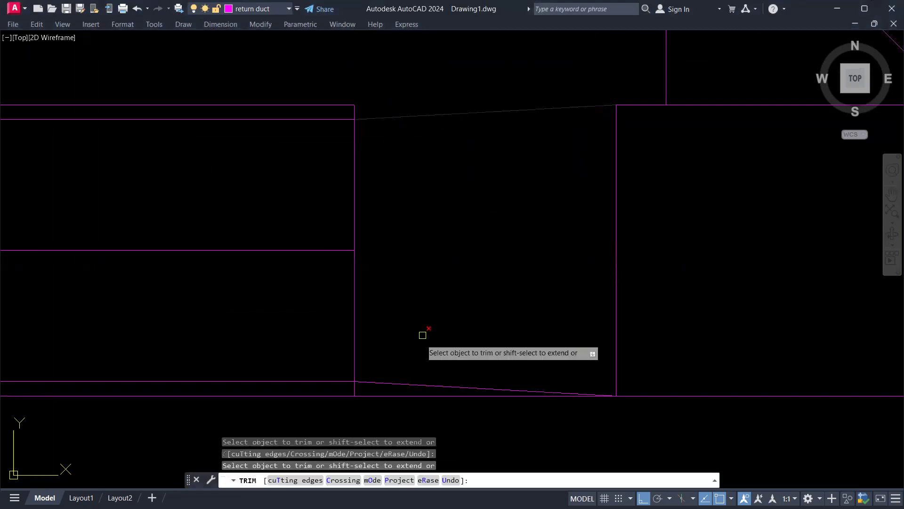
pyautogui.click(398, 395)
# Step: Trim the ends of the reducer's west vertical line that project beyond the reduced duct's edges
pyautogui.click(371, 391)
pyautogui.click(342, 384)
pyautogui.scroll(2, 364, 162)
pyautogui.scroll(-2, 359, 153)
pyautogui.scroll(1, 357, 154)
pyautogui.click(352, 124)
pyautogui.click(321, 127)
pyautogui.press('Escape')
# Step: Erase both leftover original duct edges west of the reducer
pyautogui.click(349, 99)
pyautogui.click(332, 120)
pyautogui.write('e')
pyautogui.press('Return')
pyautogui.scroll(-1, 333, 132)
pyautogui.moveTo(275, 431); pyautogui.dragTo(414, 375, button='middle')
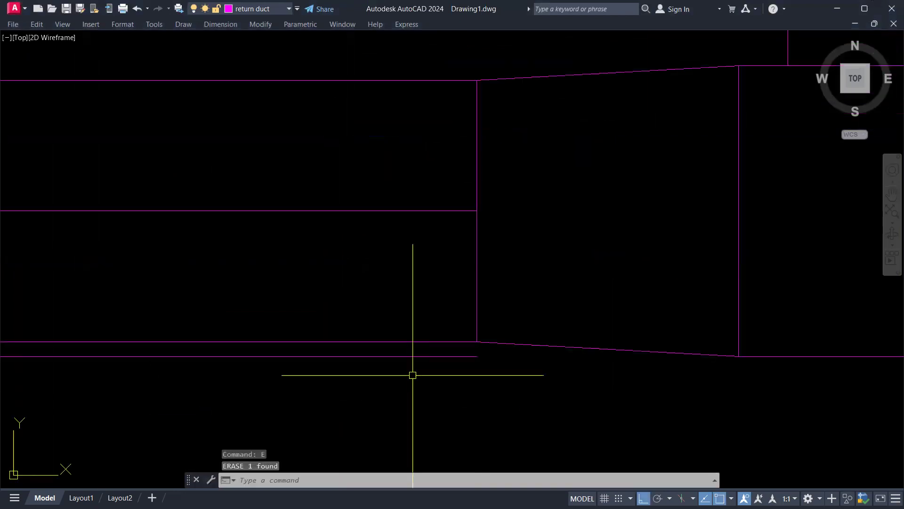
pyautogui.press('Escape')
pyautogui.click(419, 362)
pyautogui.click(408, 350)
pyautogui.write('e')
pyautogui.press('Return')
pyautogui.scroll(-3, 414, 326)
# Step: Erase the construction centre line inside the reduced duct
pyautogui.press('Escape')
pyautogui.scroll(-1, 421, 292)
pyautogui.click(409, 289)
pyautogui.click(396, 305)
pyautogui.press('e')
pyautogui.press('Return')
# Step: Stretch the west ends of the reduced duct's two edges westward past the far takeoff
pyautogui.moveTo(388, 309); pyautogui.dragTo(456, 265, button='middle')
pyautogui.press('Escape')
pyautogui.press('s')
pyautogui.press('Return')
pyautogui.click(454, 216)
pyautogui.click(406, 302)
pyautogui.press('Return')
pyautogui.click(518, 322)
pyautogui.press('Escape')
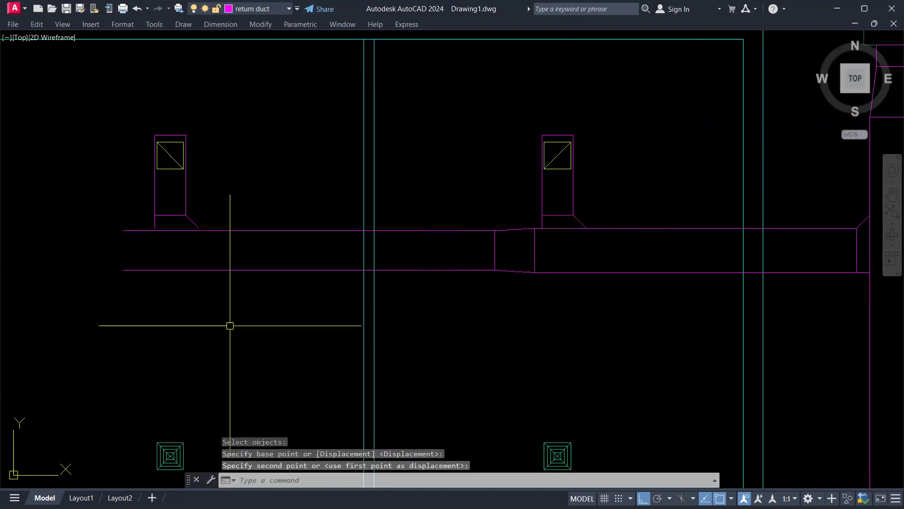
pyautogui.moveTo(228, 323); pyautogui.dragTo(275, 321, button='middle')
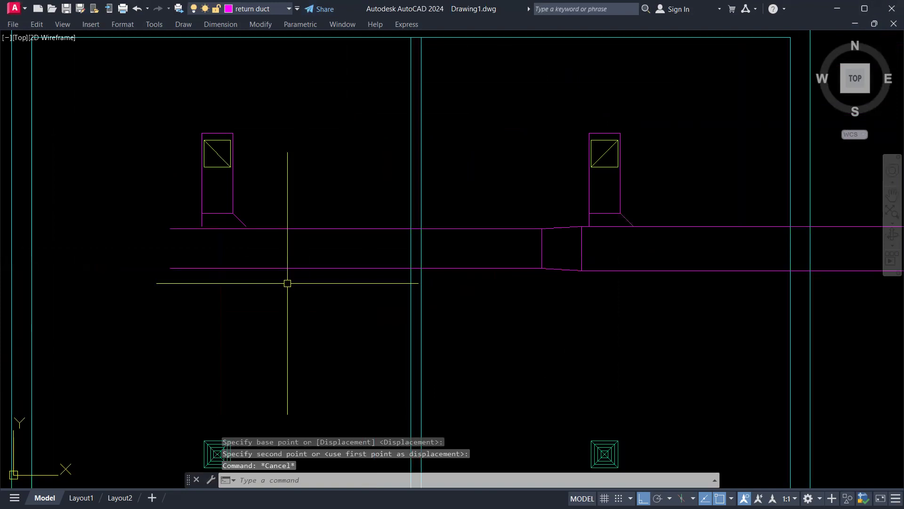
pyautogui.press('Escape')
pyautogui.write('dl')
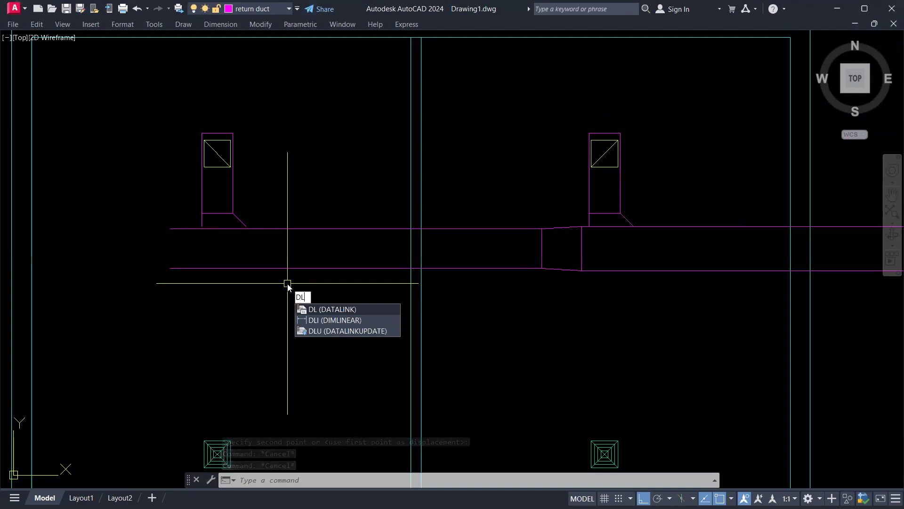
pyautogui.press('Escape')
pyautogui.press('Escape')
pyautogui.press('Escape')
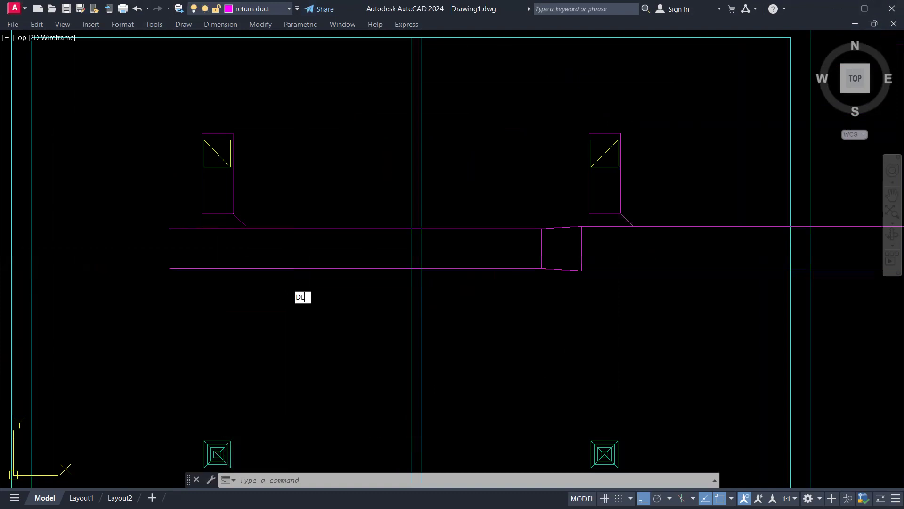
# Step: Check the reduced branch duct's width with a temporary linear dimension and erase the dimension
pyautogui.write('dl')
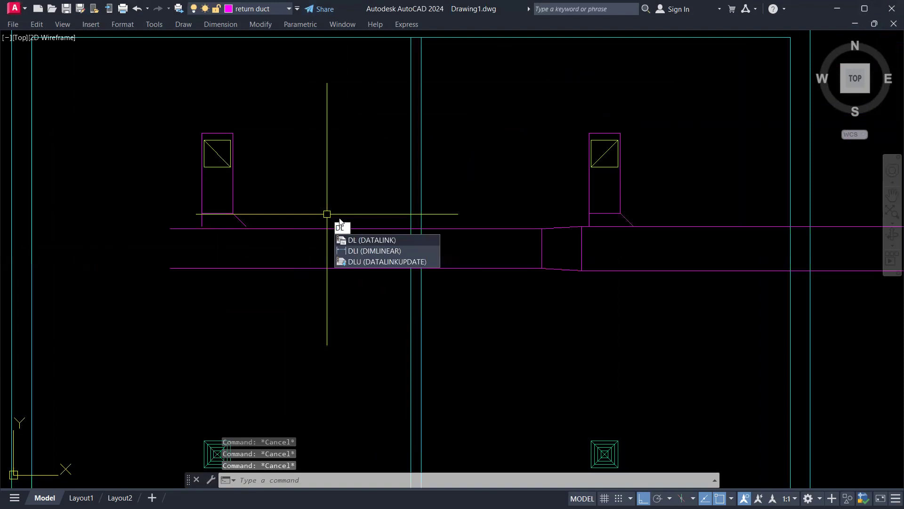
pyautogui.write('i')
pyautogui.press('Return')
pyautogui.click(499, 229)
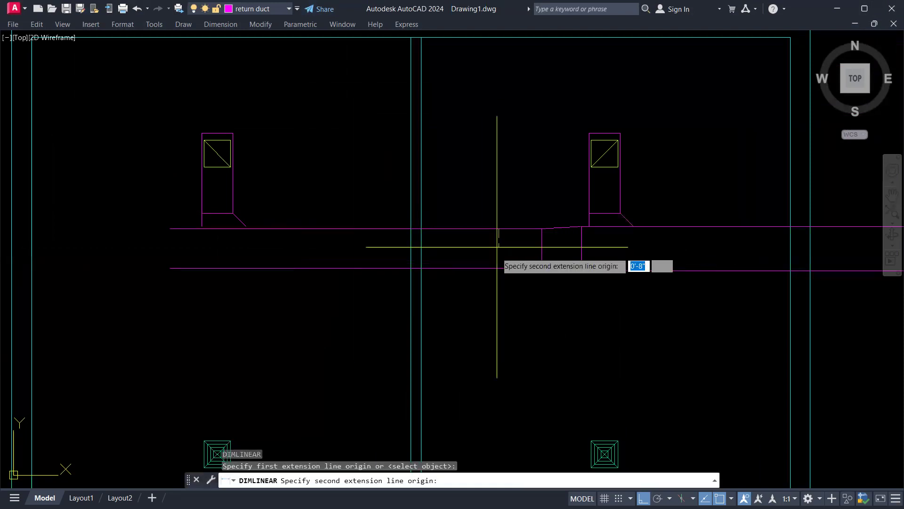
pyautogui.click(499, 268)
pyautogui.click(472, 265)
pyautogui.press('Escape')
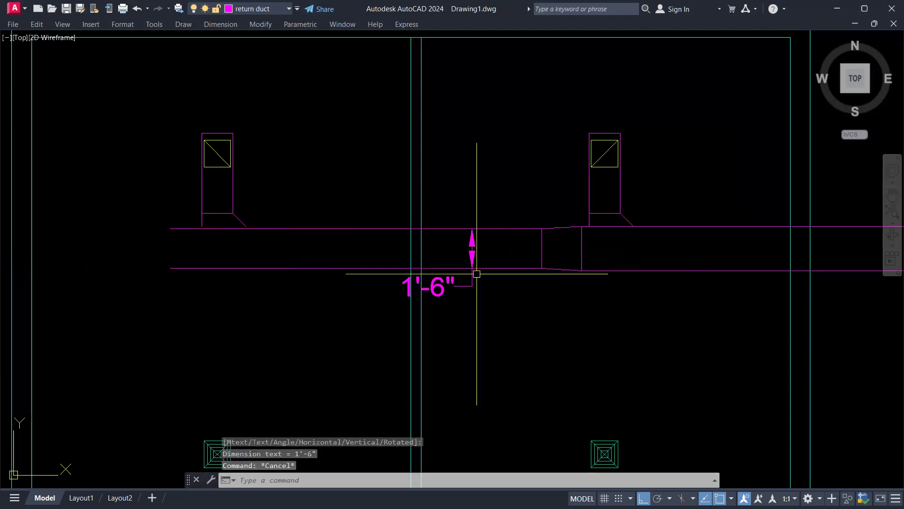
pyautogui.click(477, 250)
pyautogui.write('e')
pyautogui.press('Return')
pyautogui.press('Escape')
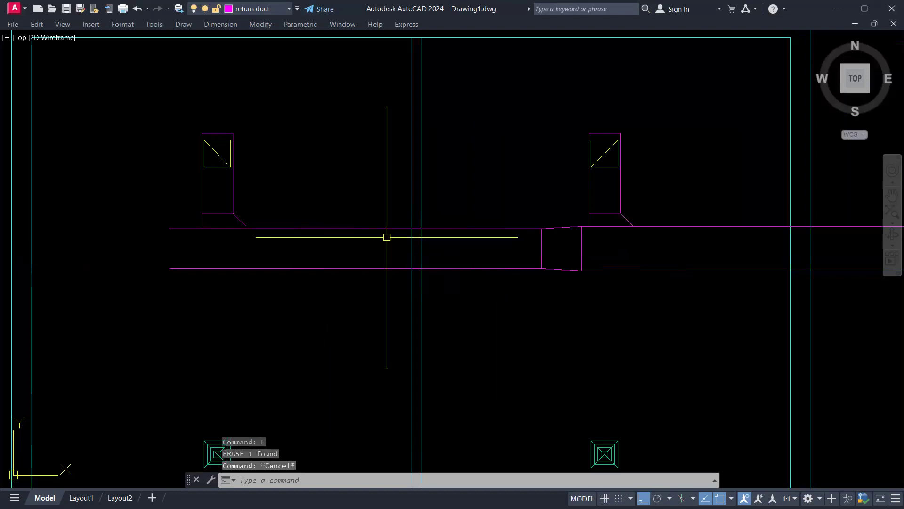
# Step: Erase the west takeoff's diagonal line and undo the erasure
pyautogui.click(241, 220)
pyautogui.write('e')
pyautogui.press('Return')
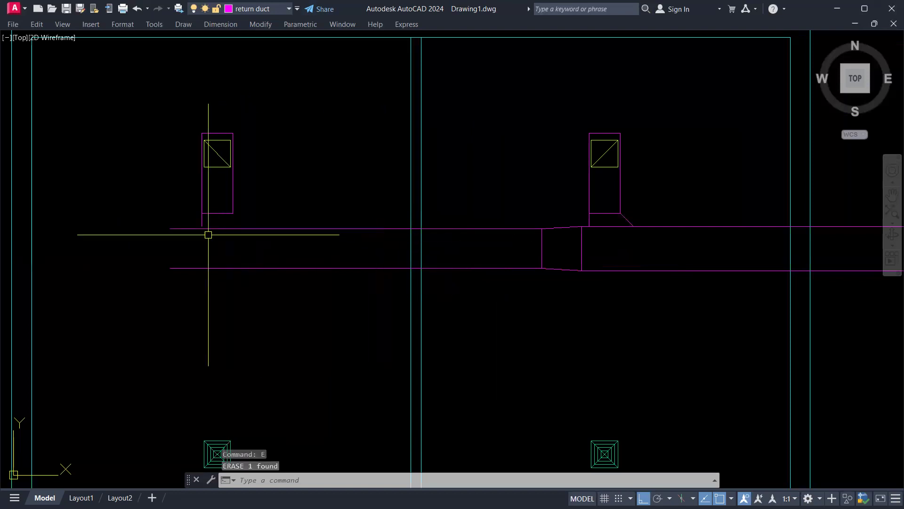
pyautogui.hotkey('ctrl', 'z')
pyautogui.press('Escape')
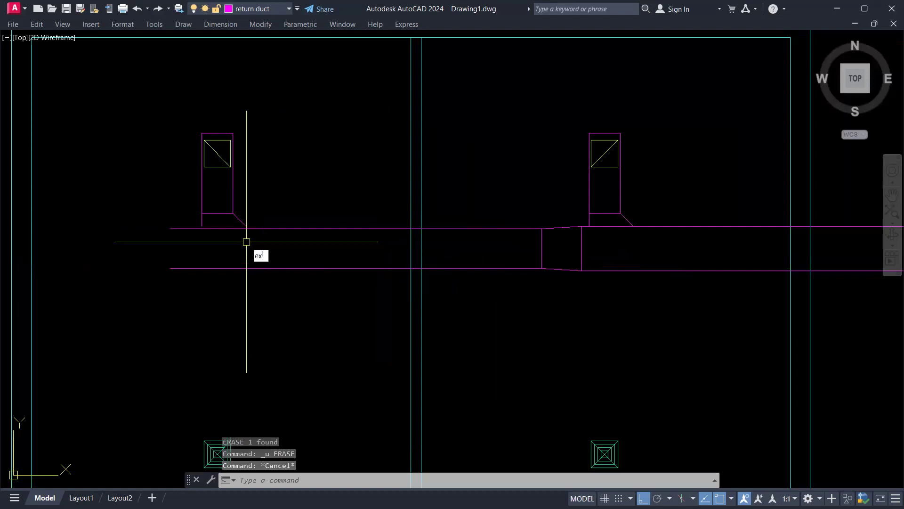
# Step: Extend the west takeoff's left edge down to the upper edge of the reduced duct
pyautogui.write('ex')
pyautogui.press('Return')
pyautogui.scroll(6, 239, 219)
pyautogui.press('Escape')
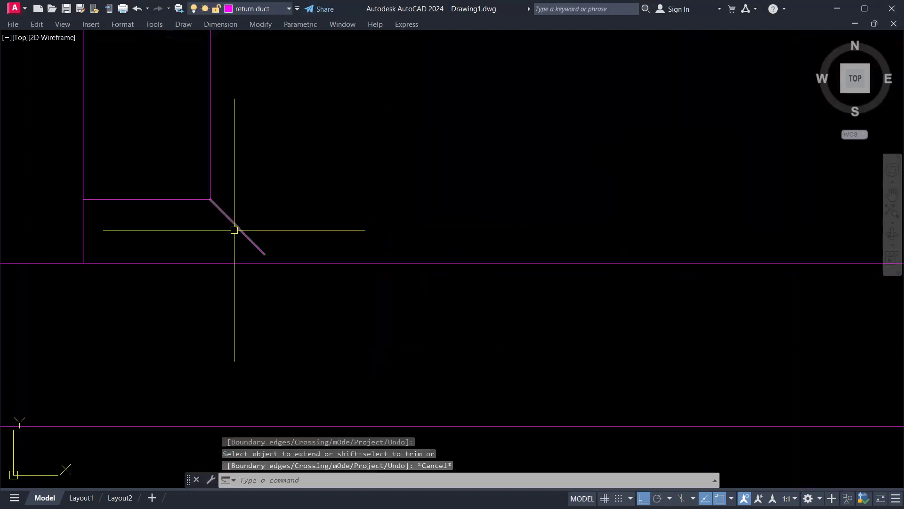
# Step: Move the west takeoff's diagonal line down so its lower end meets the reduced duct's upper edge
pyautogui.click(229, 223)
pyautogui.write('m')
pyautogui.press('Return')
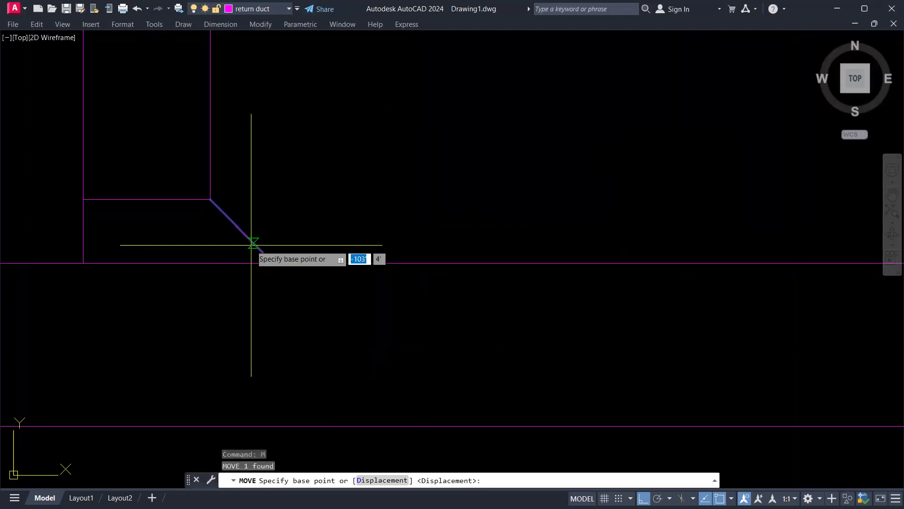
pyautogui.click(264, 254)
pyautogui.press('Escape')
# Step: Extend the west takeoff's right edge down to the upper end of the moved diagonal
pyautogui.write('e')
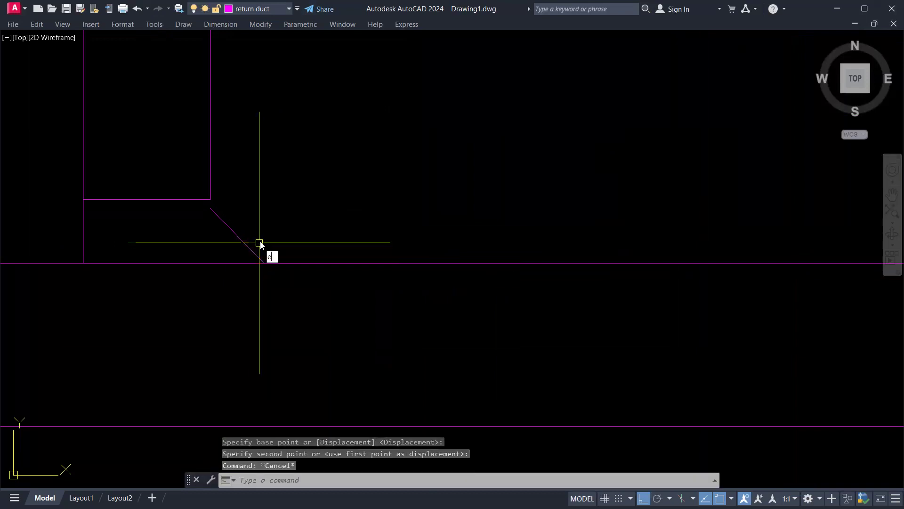
pyautogui.write('x')
pyautogui.press('Return')
pyautogui.press('Escape')
pyautogui.scroll(-2, 309, 195)
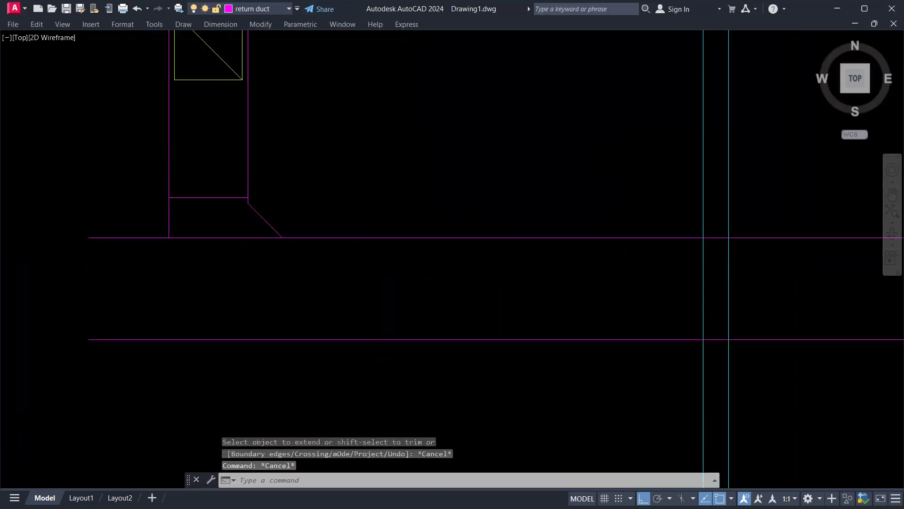
# Step: Move the west takeoff's horizontal joint line down to the upper end of the diagonal
pyautogui.scroll(-2, 263, 219)
pyautogui.click(236, 204)
pyautogui.click(233, 213)
pyautogui.write('m')
pyautogui.press('Return')
pyautogui.scroll(4, 300, 198)
pyautogui.scroll(2, 227, 210)
pyautogui.click(169, 228)
pyautogui.click(167, 240)
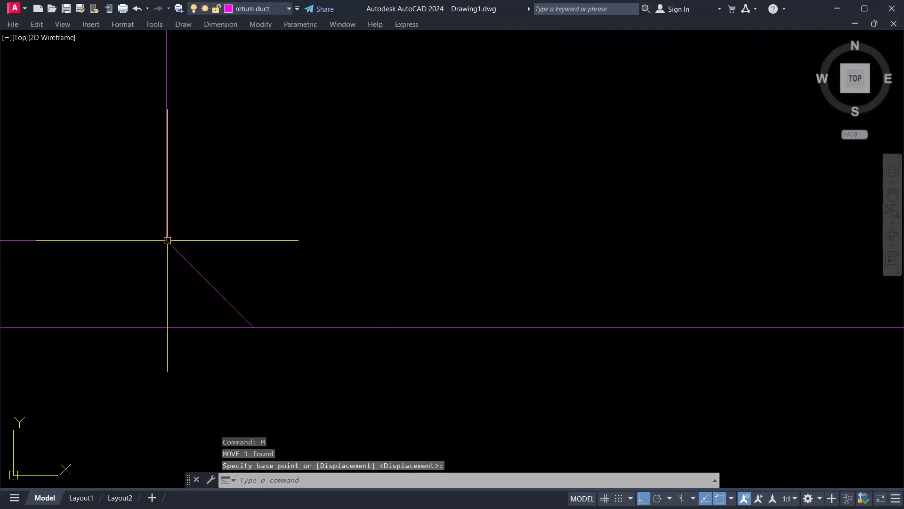
pyautogui.press('Escape')
pyautogui.press('Escape')
pyautogui.press('Escape')
pyautogui.scroll(-5, 430, 174)
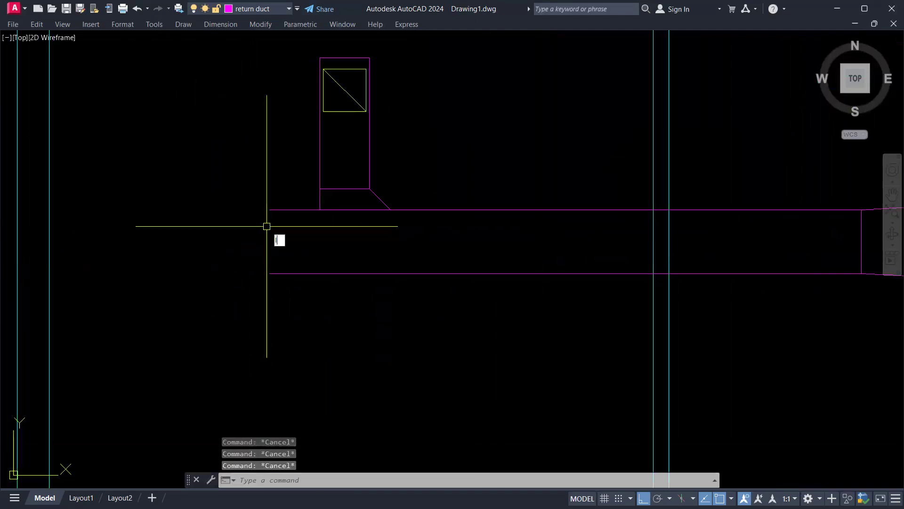
# Step: Close the west end of the reduced branch duct with a vertical line between its two edges
pyautogui.write('l')
pyautogui.press('Return')
pyautogui.click(270, 210)
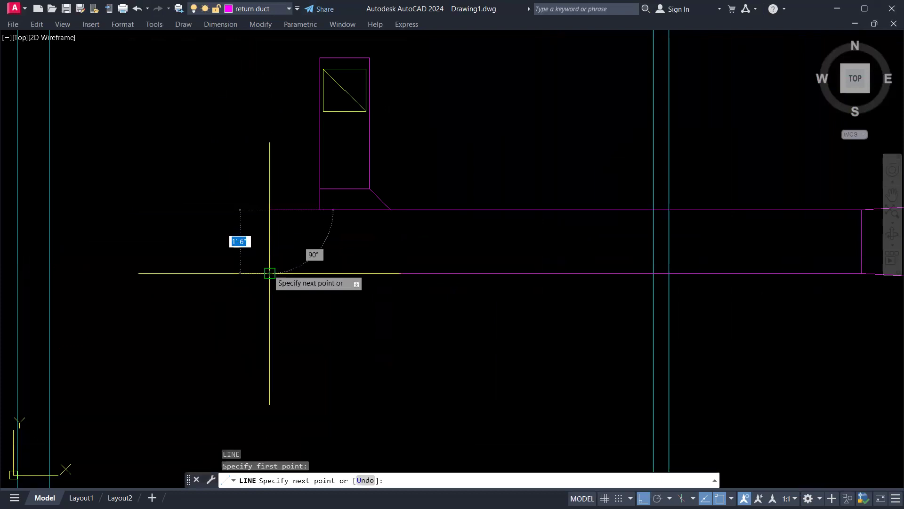
pyautogui.click(269, 273)
pyautogui.scroll(-2, 278, 238)
pyautogui.press('Escape')
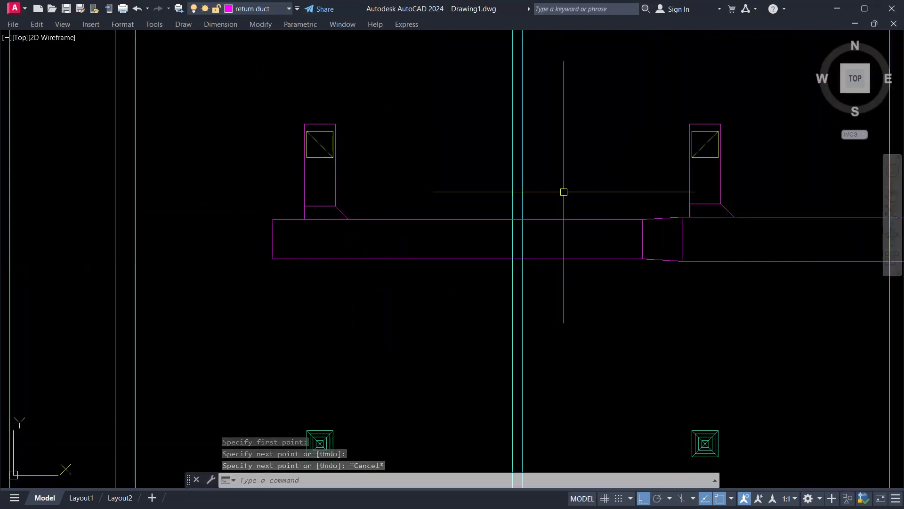
# Step: Extend the west takeoff's left edge across the branch duct to its lower edge
pyautogui.scroll(-4, 428, 230)
pyautogui.scroll(5, 408, 233)
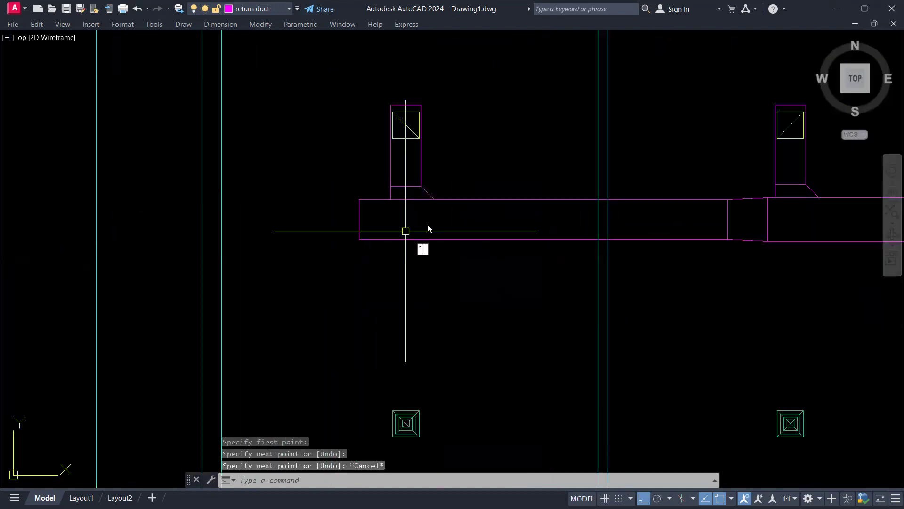
pyautogui.press('Escape')
pyautogui.press('Escape')
pyautogui.press('Escape')
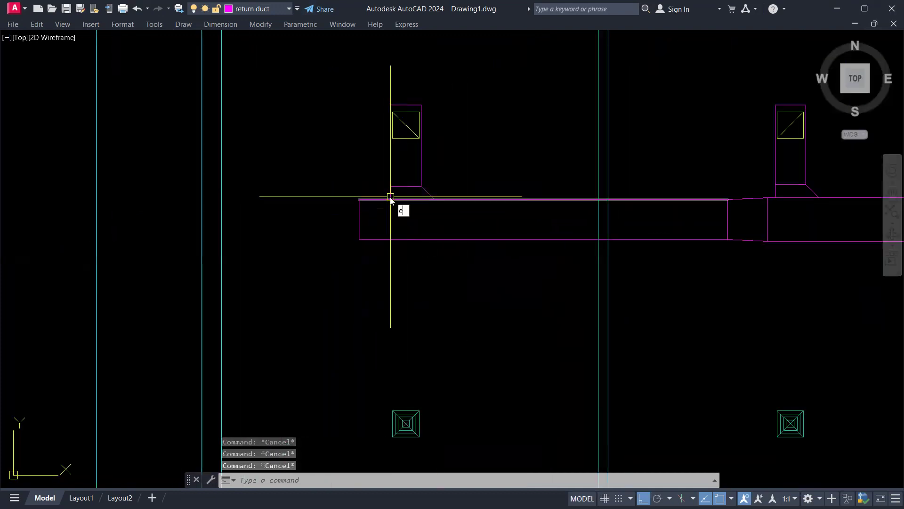
pyautogui.write('ex')
pyautogui.press('Return')
pyautogui.click(390, 176)
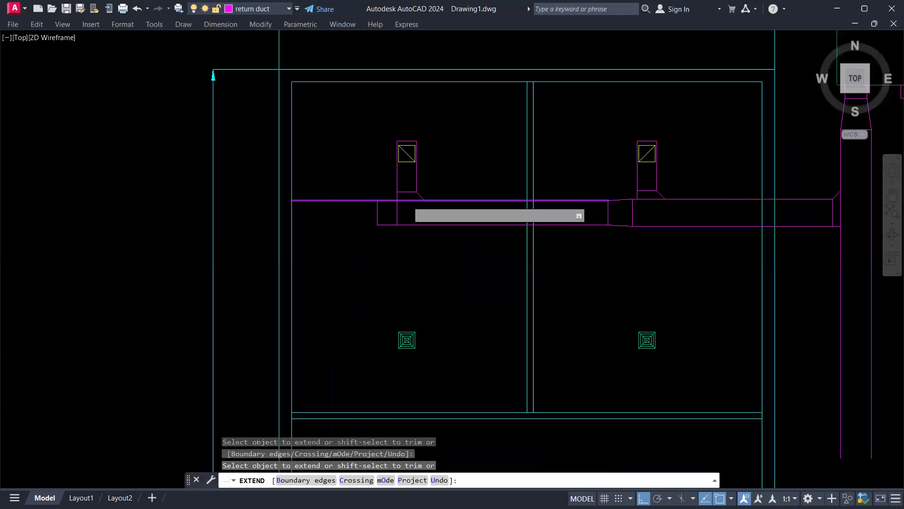
pyautogui.scroll(2, 421, 187)
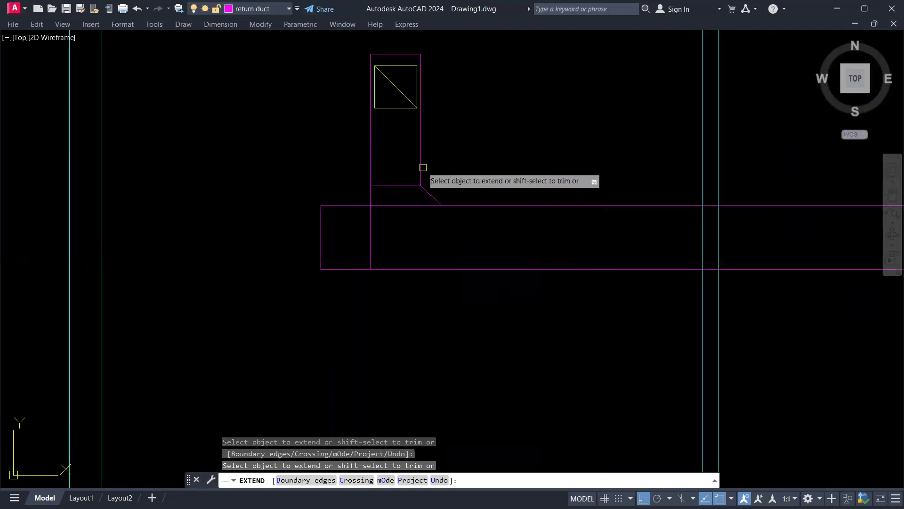
# Step: Erase the west takeoff's diagonal and its horizontal joint line
pyautogui.press('Escape')
pyautogui.scroll(4, 432, 193)
pyautogui.click(428, 199)
pyautogui.write('e')
pyautogui.press('Return')
pyautogui.click(353, 159)
pyautogui.click(335, 188)
pyautogui.press('Return')
# Step: Trim the branch duct's edges west of the west takeoff's left edge and erase the leftover vertical end line
pyautogui.write('tr')
pyautogui.press('Return')
pyautogui.click(252, 213)
pyautogui.click(240, 274)
pyautogui.click(232, 298)
pyautogui.click(183, 394)
pyautogui.press('Escape')
pyautogui.click(181, 328)
pyautogui.click(111, 339)
pyautogui.write('e')
pyautogui.press('Return')
# Step: Extend the west takeoff's right edge to the branch duct and trim the branch's upper edge across the takeoff opening
pyautogui.scroll(-4, 190, 294)
pyautogui.moveTo(319, 263); pyautogui.dragTo(299, 265, button='middle')
pyautogui.press('Escape')
pyautogui.write('r')
pyautogui.press('Return')
pyautogui.press('Escape')
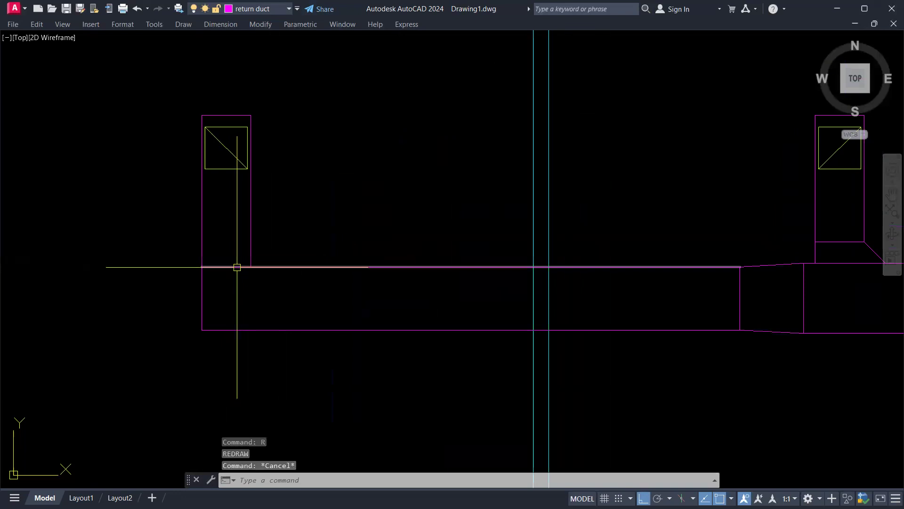
pyautogui.write('tr')
pyautogui.press('Return')
pyautogui.press('Escape')
# Step: Offset the branch duct's upper edge 6 inches upward from the inner corner
pyautogui.write('o')
pyautogui.press('Return')
pyautogui.scroll(2, 281, 269)
pyautogui.click(275, 268)
pyautogui.press('Escape')
pyautogui.press('Return')
pyautogui.write('6')
pyautogui.press('Return')
pyautogui.click(285, 264)
pyautogui.click(285, 269)
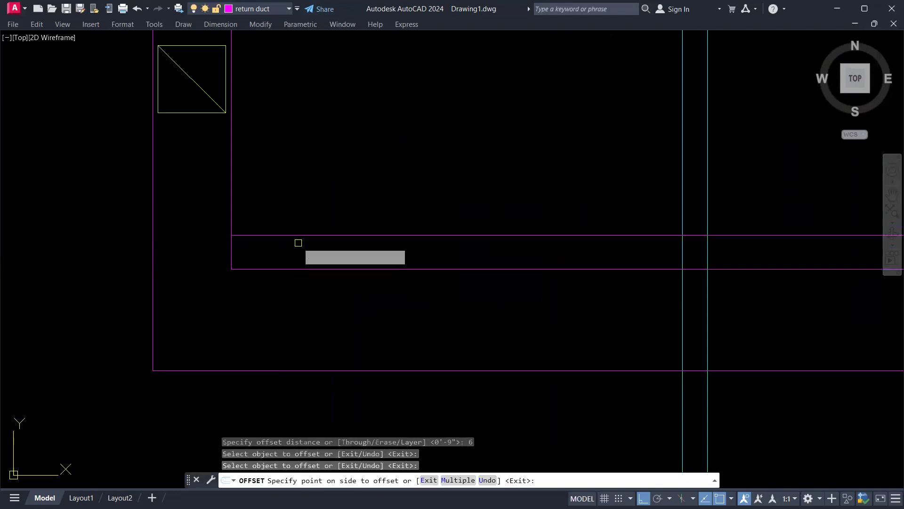
pyautogui.click(299, 243)
# Step: Offset the west takeoff's right edge 6 inches to the east
pyautogui.click(231, 207)
pyautogui.press('Escape')
pyautogui.click(307, 213)
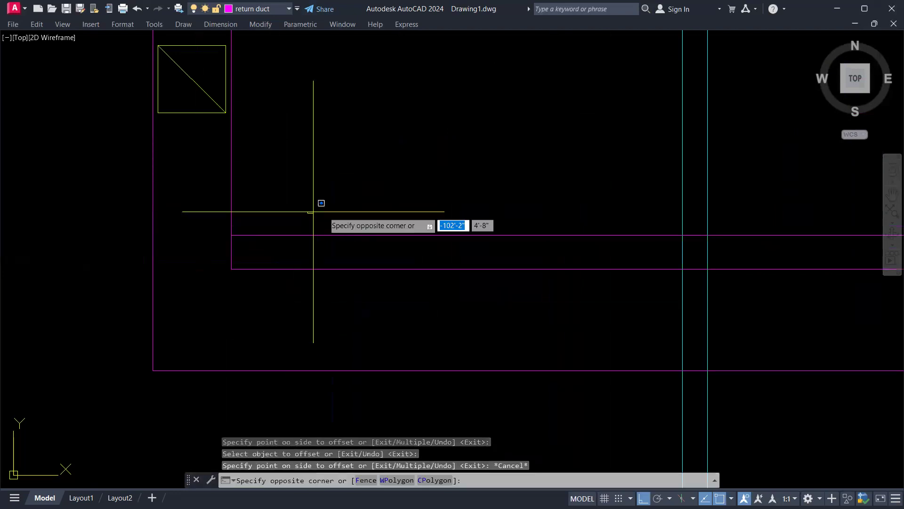
pyautogui.press('Escape')
pyautogui.press('Escape')
pyautogui.press('Escape')
pyautogui.press('Return')
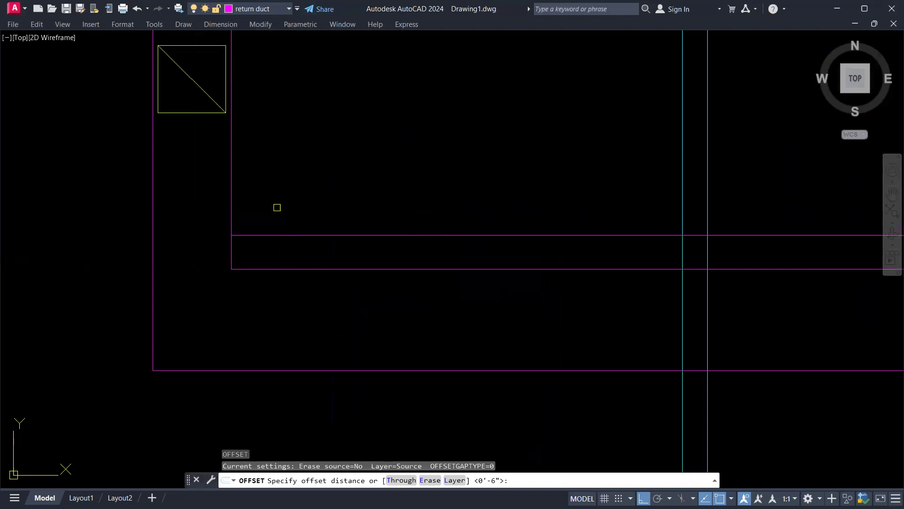
pyautogui.press('Return')
pyautogui.click(231, 200)
pyautogui.click(292, 206)
pyautogui.press('Escape')
pyautogui.press('Escape')
# Step: Draw two concentric circles centred on the offset lines' intersection, reaching the west takeoff's right edge and left edge respectively
pyautogui.write('c')
pyautogui.press('Return')
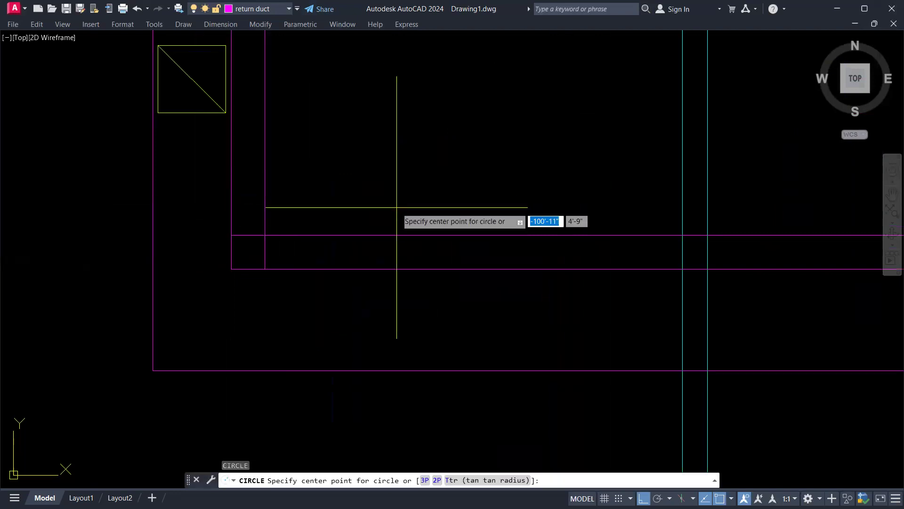
pyautogui.click(265, 235)
pyautogui.click(231, 235)
pyautogui.press('Return')
pyautogui.click(265, 235)
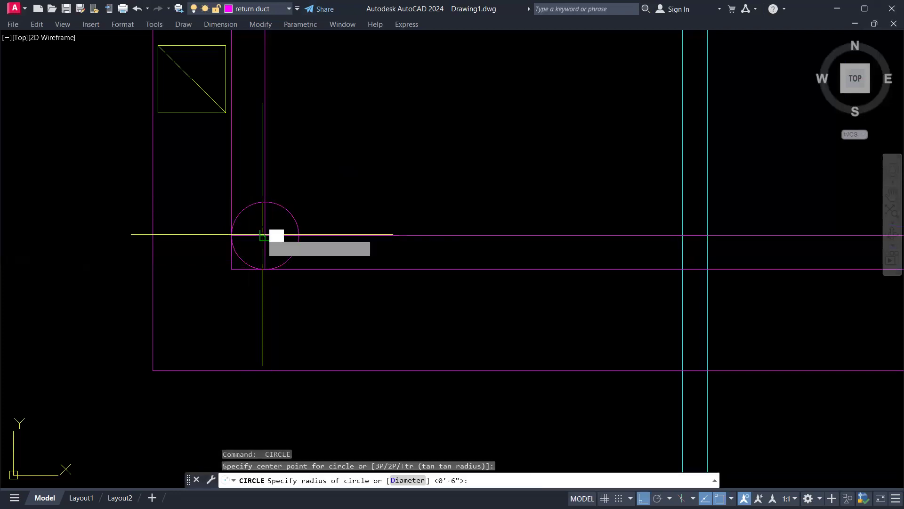
pyautogui.click(152, 235)
pyautogui.press('Escape')
pyautogui.press('Escape')
# Step: Move the larger circle straight down until its lowest point meets the branch duct's lower edge
pyautogui.click(159, 275)
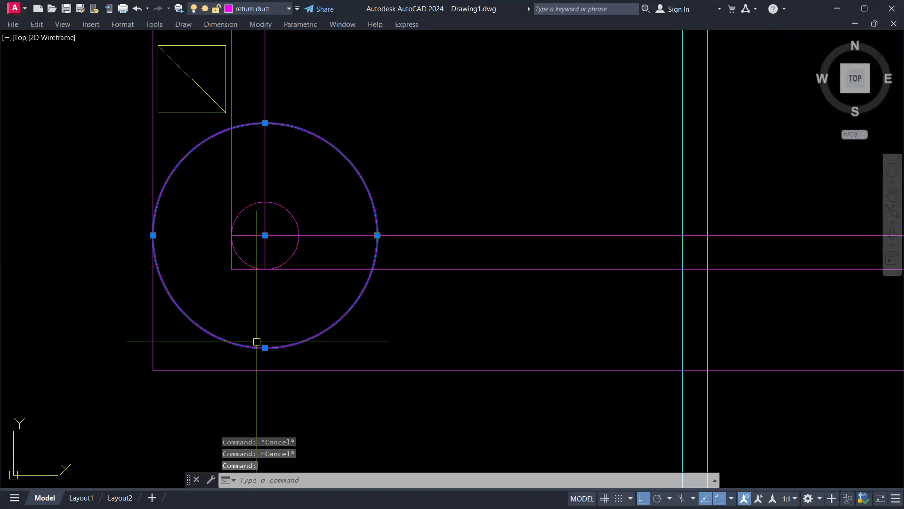
pyautogui.write('m')
pyautogui.press('Return')
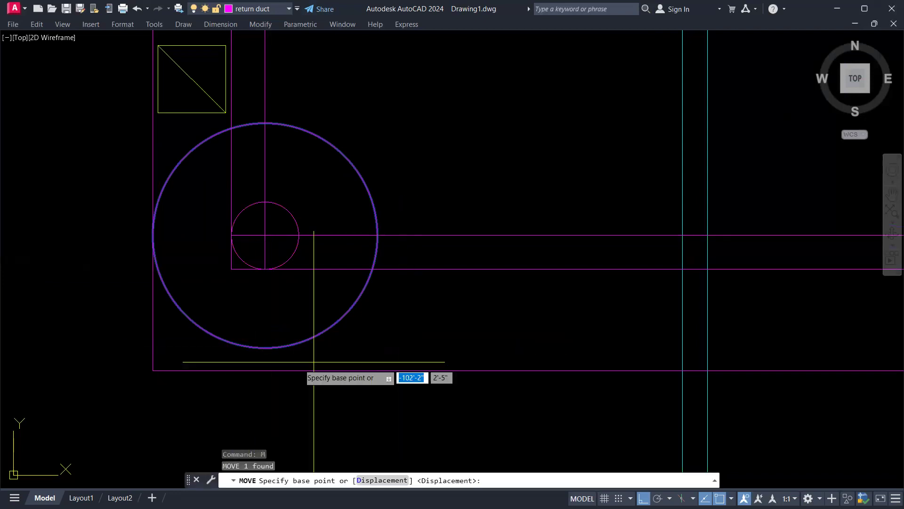
pyautogui.click(265, 347)
pyautogui.click(275, 359)
pyautogui.press('Escape')
pyautogui.press('Escape')
pyautogui.press('Escape')
# Step: Trim the circles and duct edges at the corner to form the elbow's rounded inner and outer bends
pyautogui.write('t')
pyautogui.press('Return')
pyautogui.write('r')
pyautogui.press('Return')
pyautogui.press('Escape')
pyautogui.press('Escape')
pyautogui.write('tr')
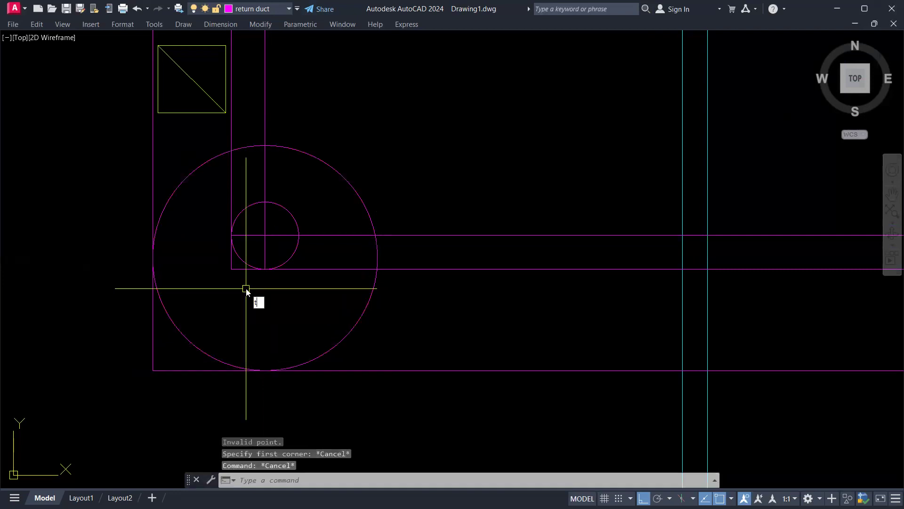
pyautogui.press('Return')
pyautogui.click(246, 235)
pyautogui.moveTo(189, 227); pyautogui.dragTo(175, 179)
pyautogui.moveTo(308, 329); pyautogui.dragTo(368, 338)
pyautogui.moveTo(186, 356)
pyautogui.mouseDown()
pyautogui.moveTo(177, 380)
pyautogui.moveTo(130, 337)
pyautogui.mouseUp()
pyautogui.moveTo(306, 255); pyautogui.dragTo(248, 207)
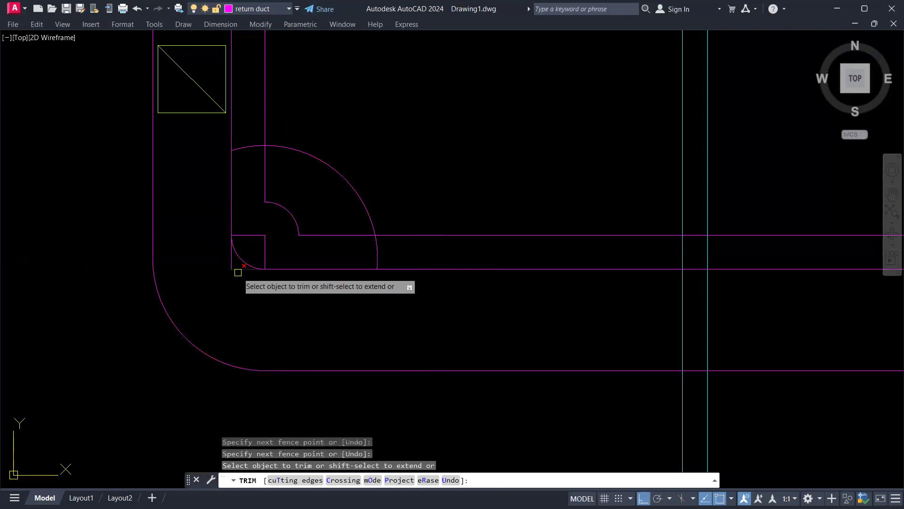
pyautogui.press('Escape')
# Step: Erase the leftover arcs and offset construction lines around the elbow
pyautogui.click(375, 177)
pyautogui.click(317, 239)
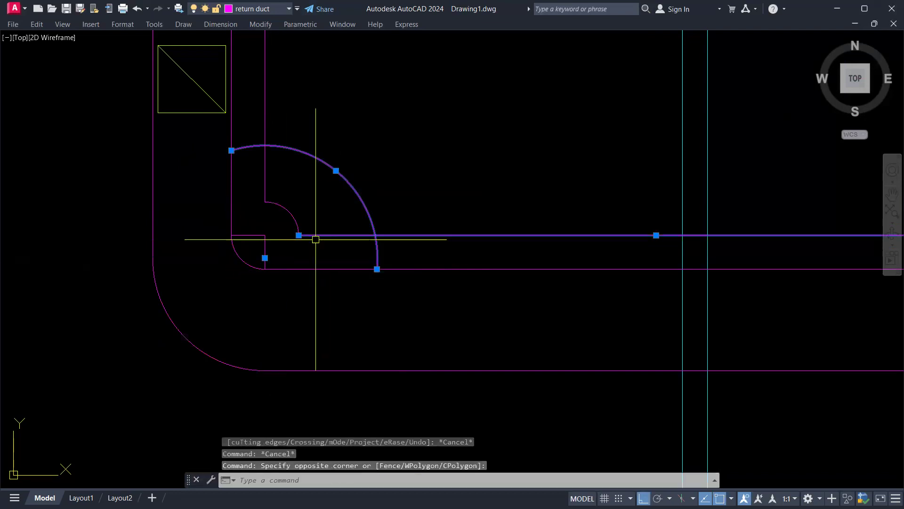
pyautogui.write('e')
pyautogui.press('Return')
pyautogui.click(320, 232)
pyautogui.click(307, 227)
pyautogui.click(307, 197)
pyautogui.click(284, 201)
pyautogui.click(278, 197)
pyautogui.click(250, 213)
pyautogui.write('e')
pyautogui.press('Return')
pyautogui.click(289, 213)
pyautogui.click(248, 246)
pyautogui.write('e')
pyautogui.press('Return')
pyautogui.press('Escape')
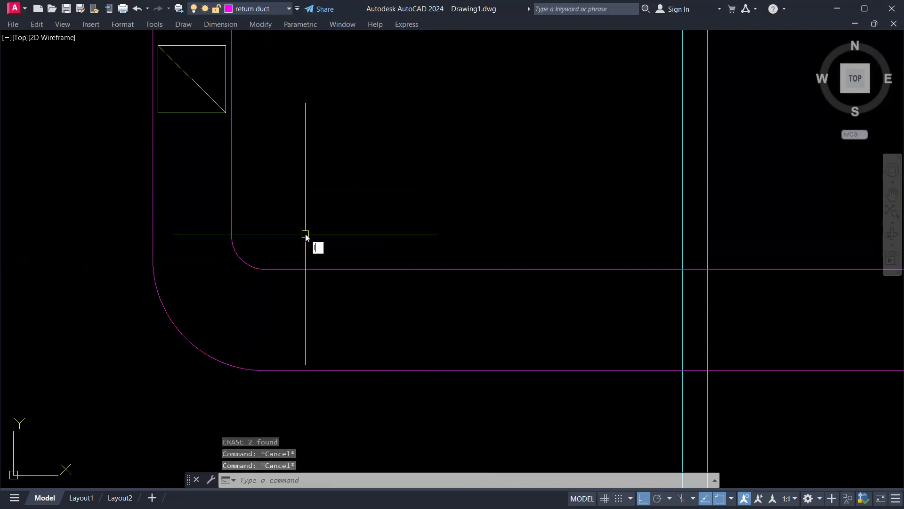
# Step: Draw joint lines from the inner bend's two ends, one down past the lower edge and one west past the left edge
pyautogui.write('l')
pyautogui.press('Return')
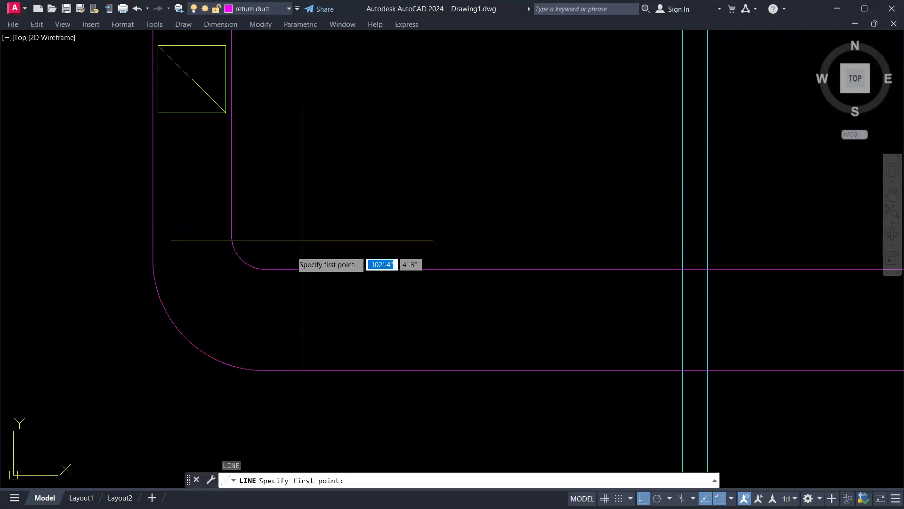
pyautogui.click(265, 269)
pyautogui.click(283, 416)
pyautogui.press('Escape')
pyautogui.press('Return')
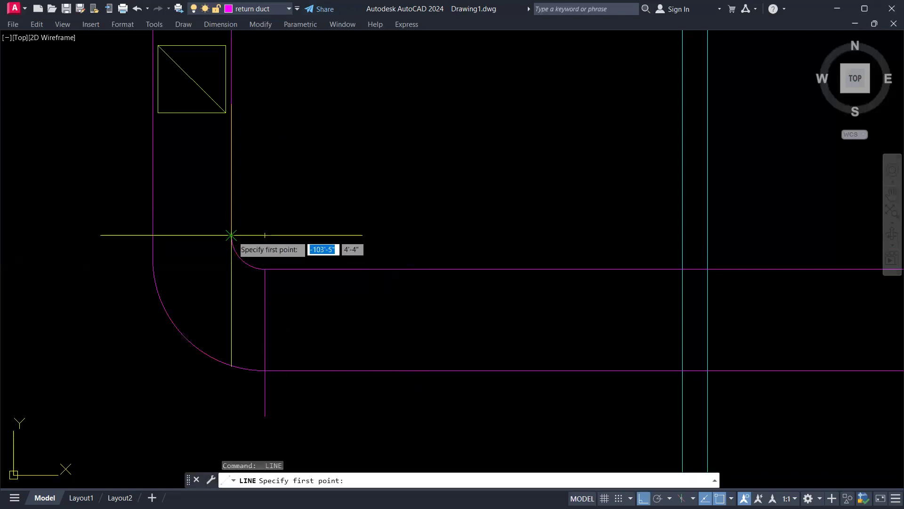
pyautogui.click(231, 235)
pyautogui.click(104, 235)
pyautogui.press('Escape')
# Step: Trim the overhanging ends of both elbow joint lines back to the outer duct edges
pyautogui.write('tr')
pyautogui.press('Return')
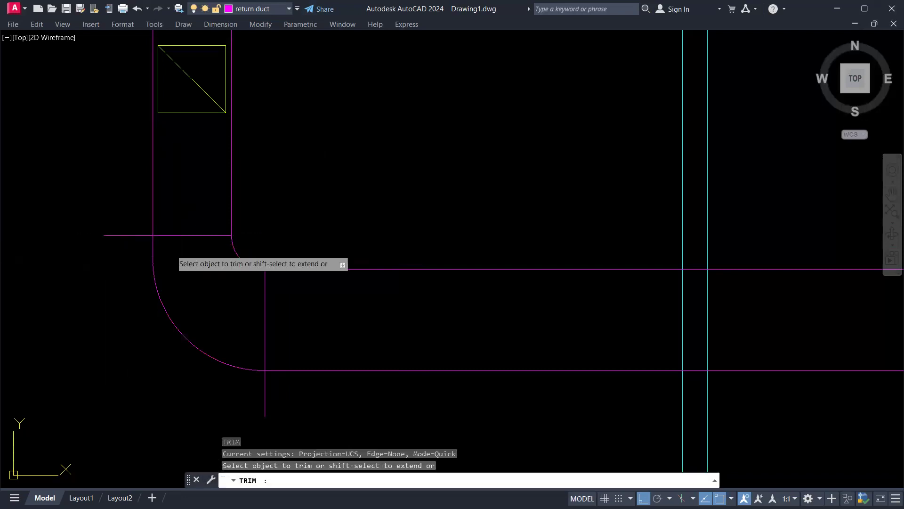
pyautogui.click(171, 237)
pyautogui.click(147, 207)
pyautogui.click(145, 239)
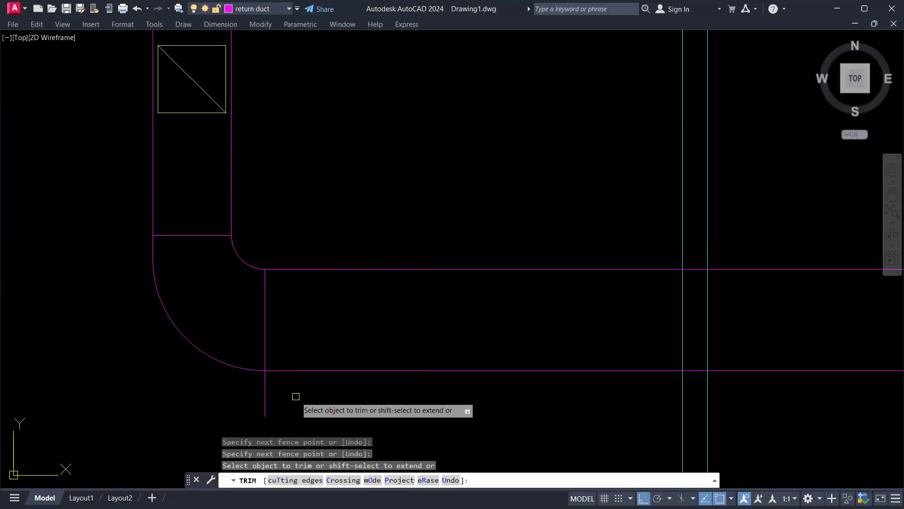
pyautogui.press('Escape')
pyautogui.press('Escape')
pyautogui.press('Escape')
# Step: Copy the large HVAC Unit label into the wide branch duct east of the reducer, with Ortho turned off
pyautogui.scroll(-4, 309, 295)
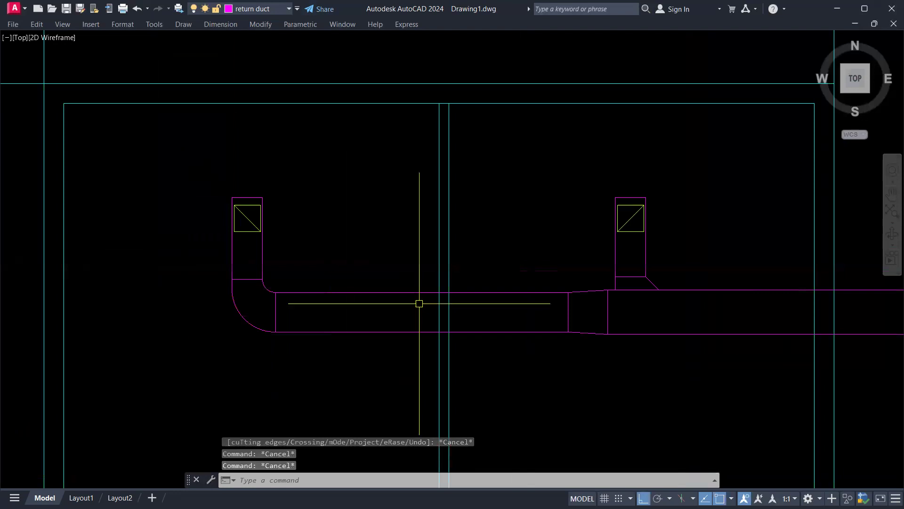
pyautogui.press('Escape')
pyautogui.scroll(-3, 357, 260)
pyautogui.moveTo(475, 294)
pyautogui.mouseDown(button='middle')
pyautogui.moveTo(406, 272)
pyautogui.moveTo(320, 294)
pyautogui.mouseUp(button='middle')
pyautogui.moveTo(460, 279); pyautogui.dragTo(386, 329, button='middle')
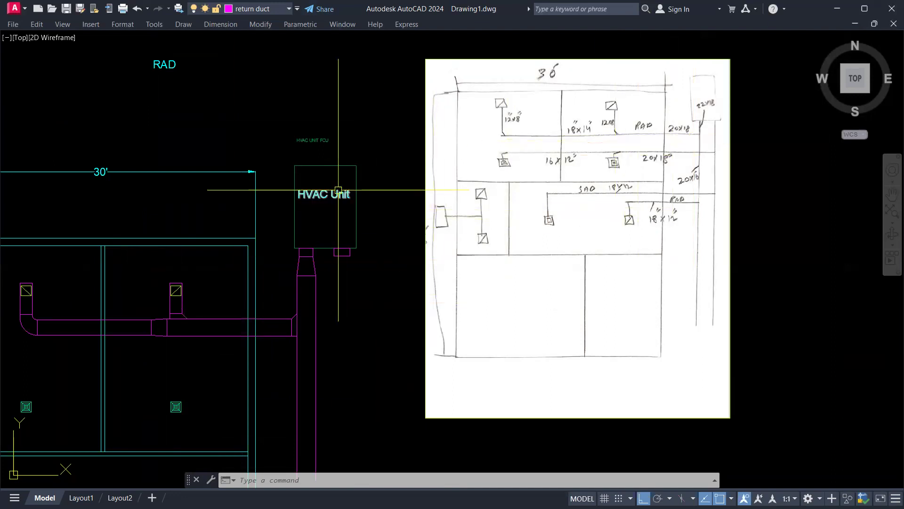
pyautogui.scroll(2, 320, 195)
pyautogui.click(322, 197)
pyautogui.write('co')
pyautogui.press('Return')
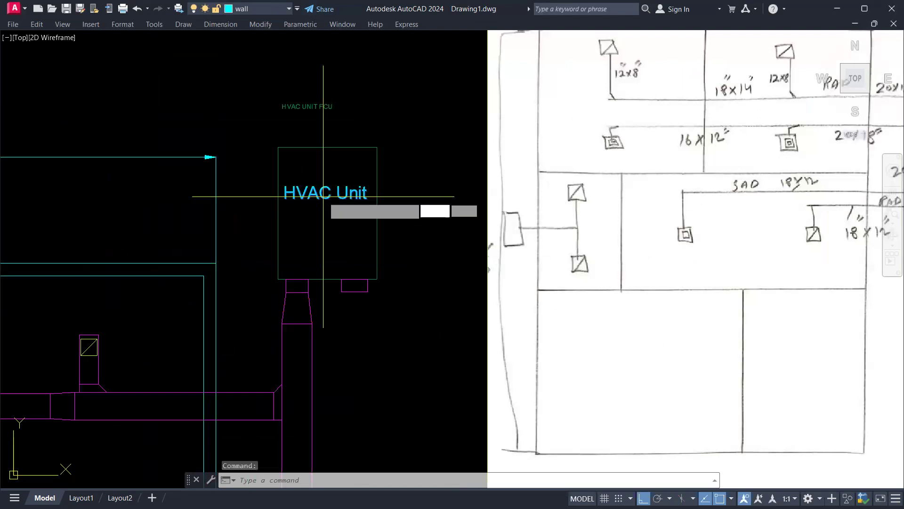
pyautogui.click(323, 196)
pyautogui.moveTo(198, 331); pyautogui.dragTo(293, 256, button='middle')
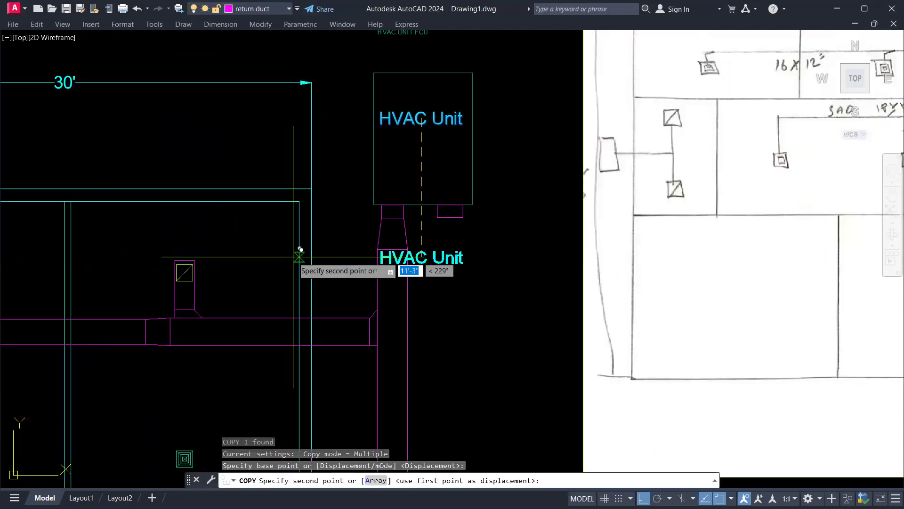
pyautogui.press('F8')
pyautogui.click(255, 337)
pyautogui.press('Escape')
# Step: Scale the copied HVAC Unit label by reference, from a length of 1 to .5
pyautogui.write('s')
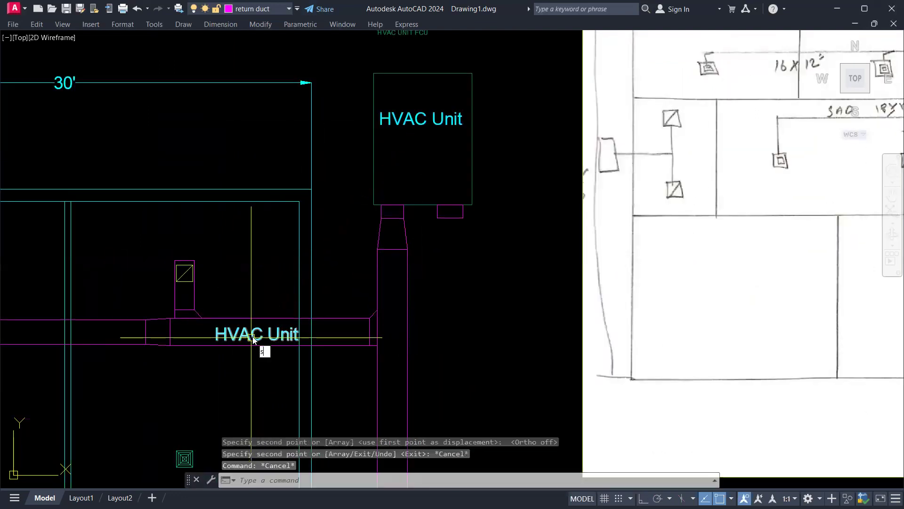
pyautogui.press('Escape')
pyautogui.press('Escape')
pyautogui.scroll(4, 251, 310)
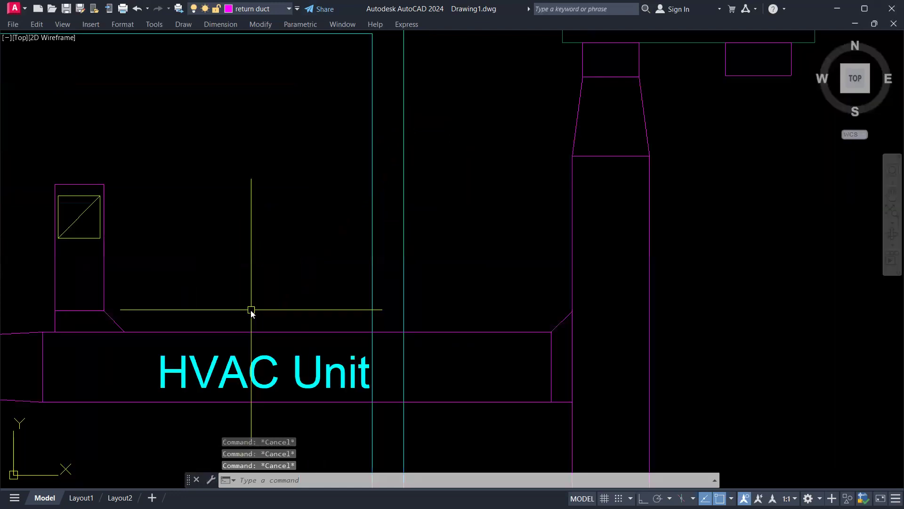
pyautogui.write('sc')
pyautogui.press('Return')
pyautogui.click(257, 372)
pyautogui.press('Return')
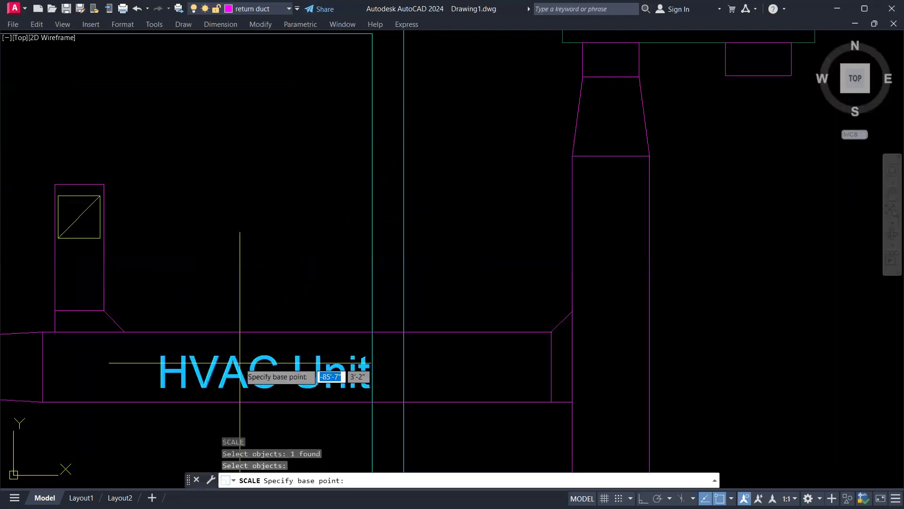
pyautogui.click(241, 363)
pyautogui.write('r')
pyautogui.press('Return')
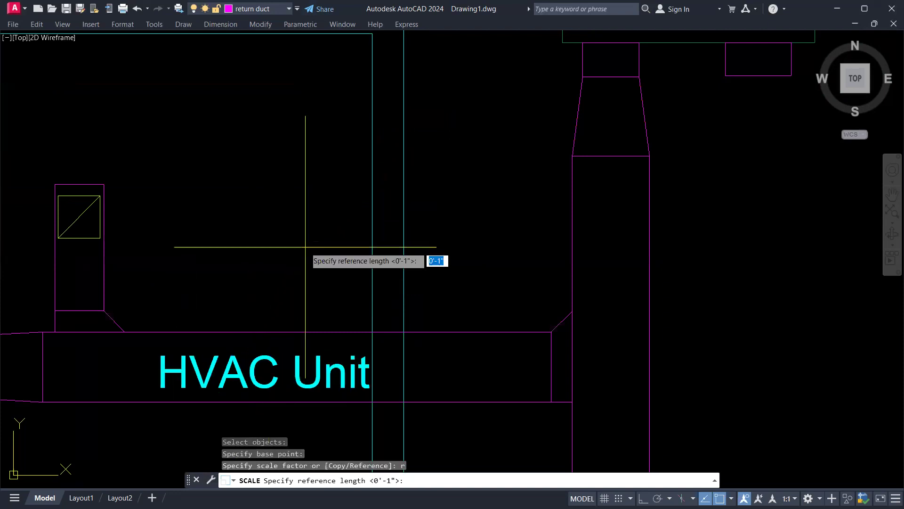
pyautogui.write('1')
pyautogui.press('Return')
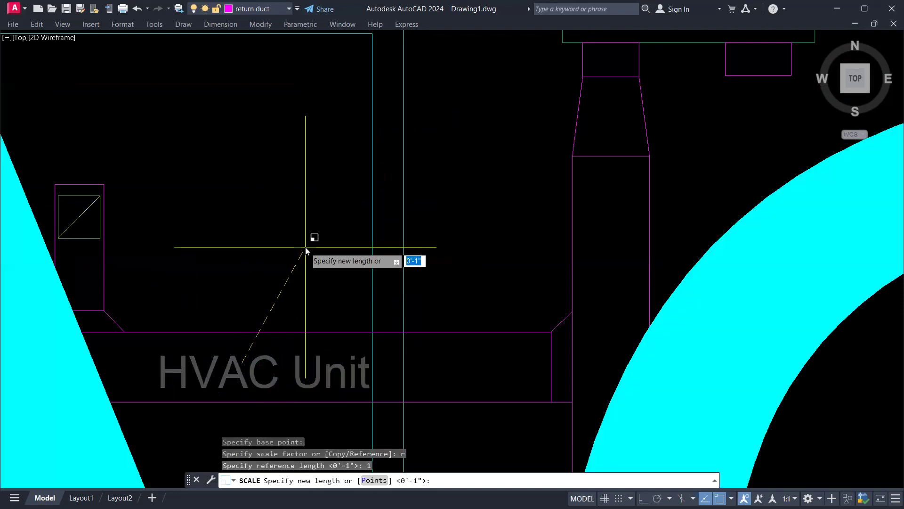
pyautogui.write('.5')
pyautogui.press('Return')
pyautogui.scroll(-4, 305, 250)
pyautogui.press('Escape')
pyautogui.press('Escape')
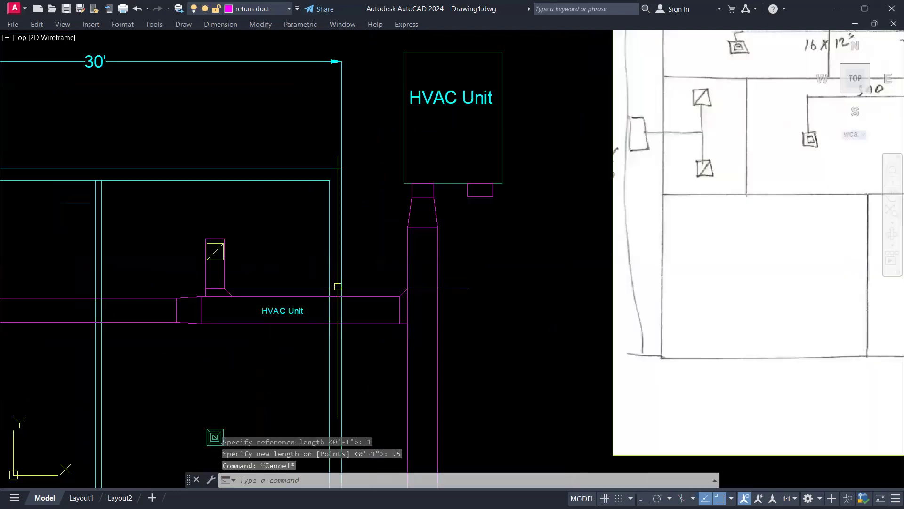
# Step: Change the copied HVAC Unit label inside the wide branch duct to read RAD 20
pyautogui.scroll(-3, 377, 278)
pyautogui.scroll(3, 706, 156)
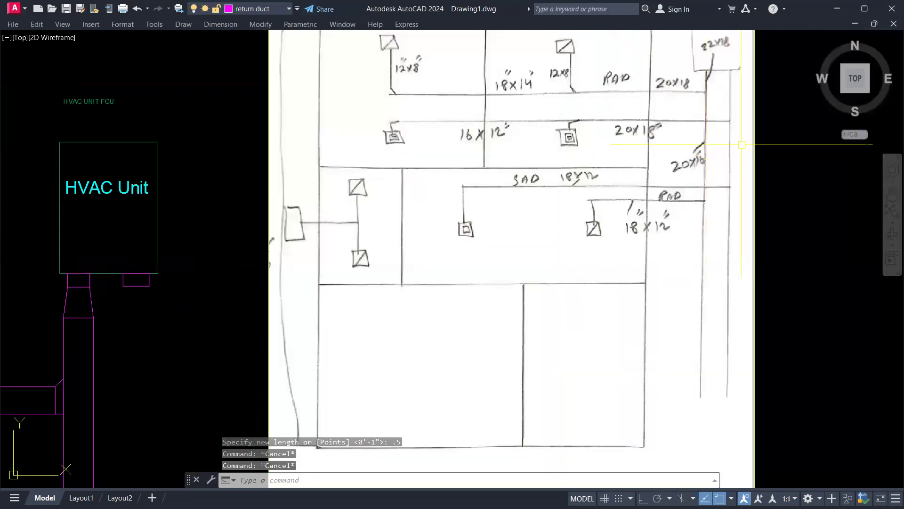
pyautogui.scroll(-4, 648, 139)
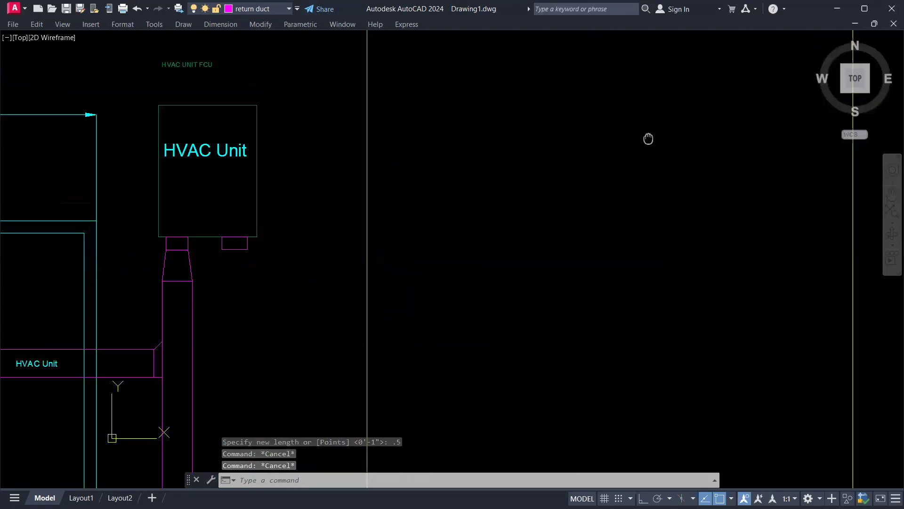
pyautogui.scroll(4, 210, 296)
pyautogui.write('e')
pyautogui.press('Return')
pyautogui.press('Escape')
pyautogui.press('Escape')
pyautogui.write('ed')
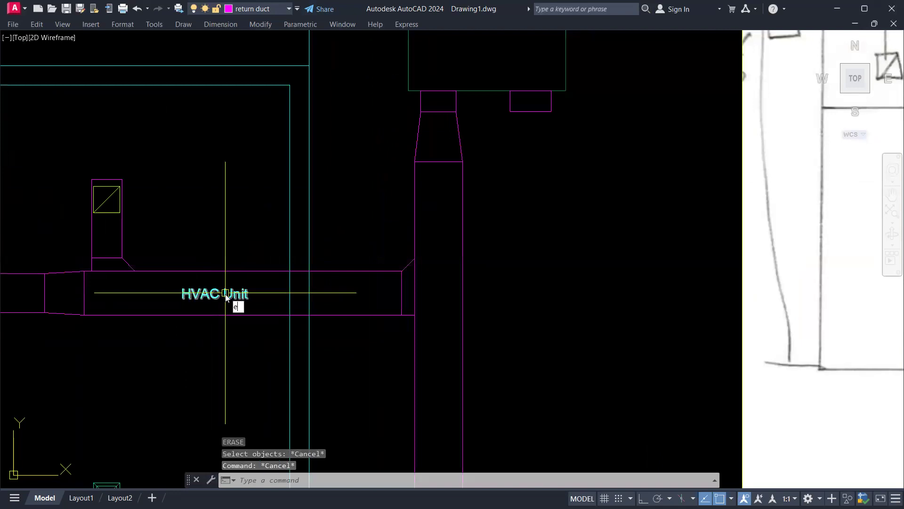
pyautogui.press('Return')
pyautogui.click(216, 297)
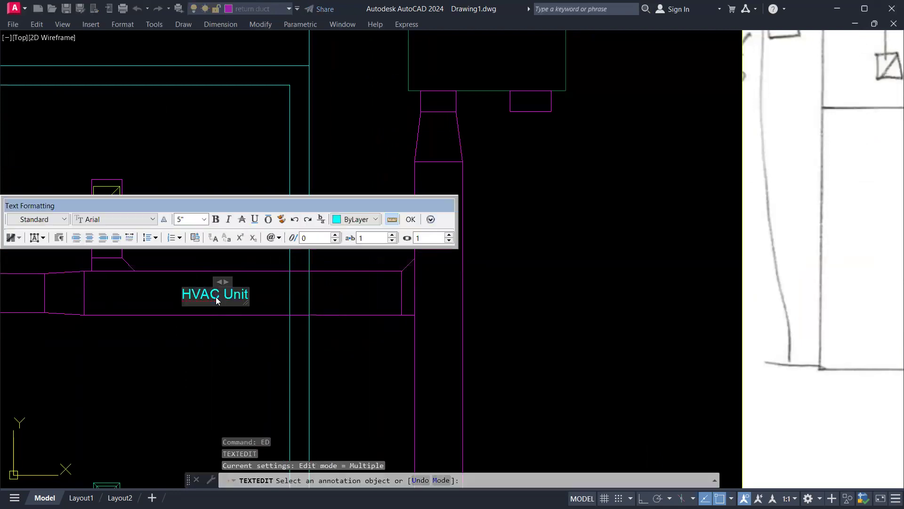
pyautogui.write('rad')
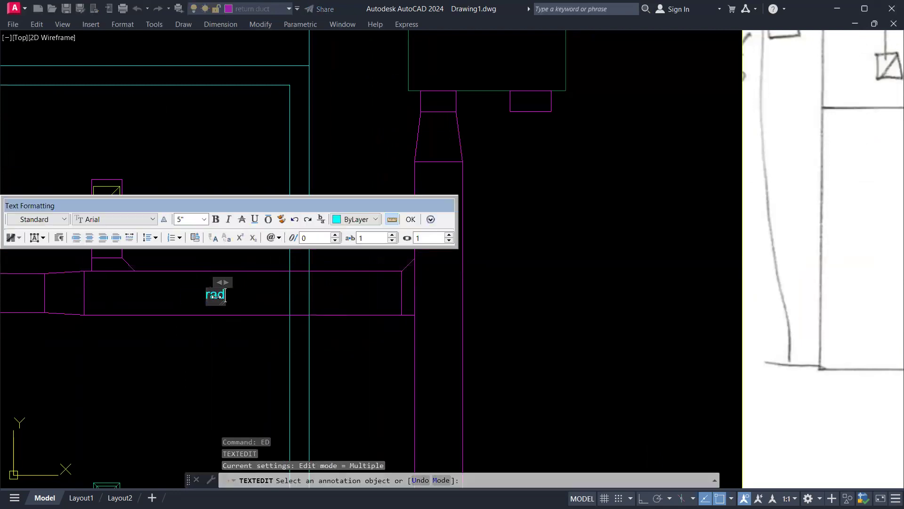
pyautogui.write('RAD 20')
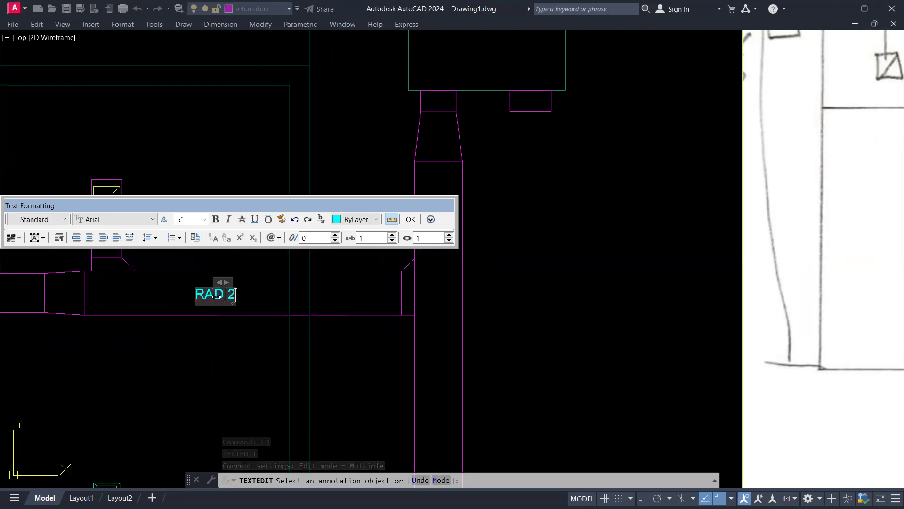
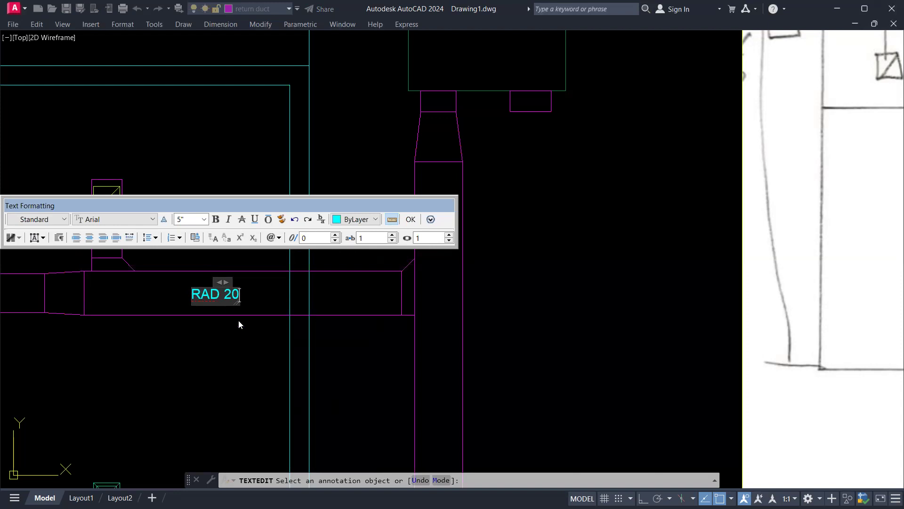
pyautogui.click(411, 220)
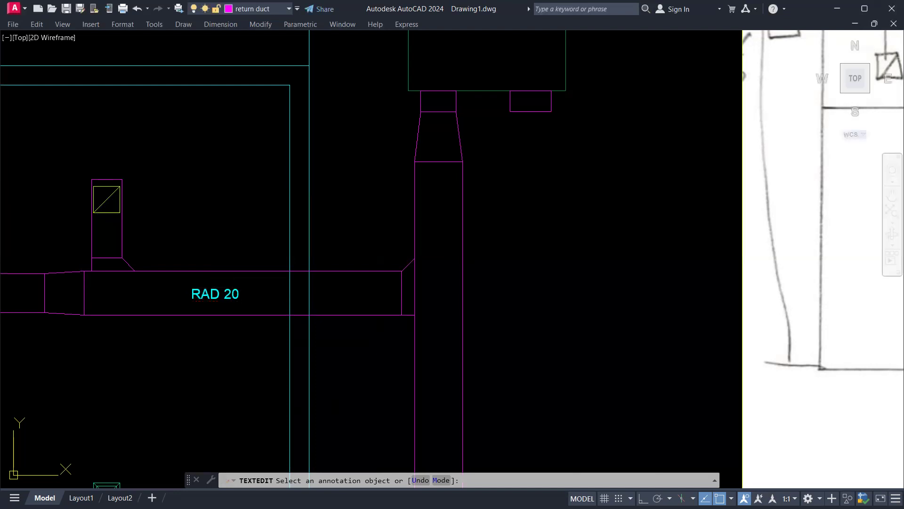
pyautogui.scroll(-5, 214, 226)
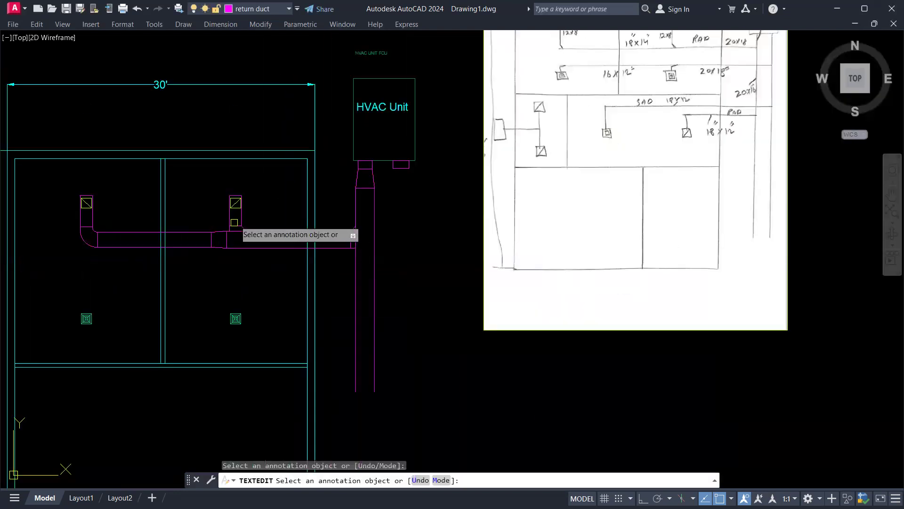
pyautogui.scroll(2, 237, 199)
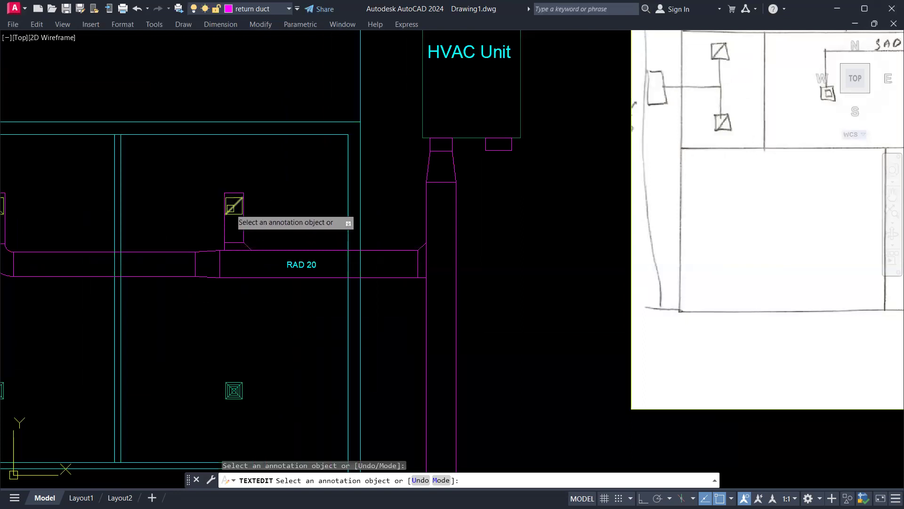
pyautogui.moveTo(293, 279); pyautogui.dragTo(387, 268, button='middle')
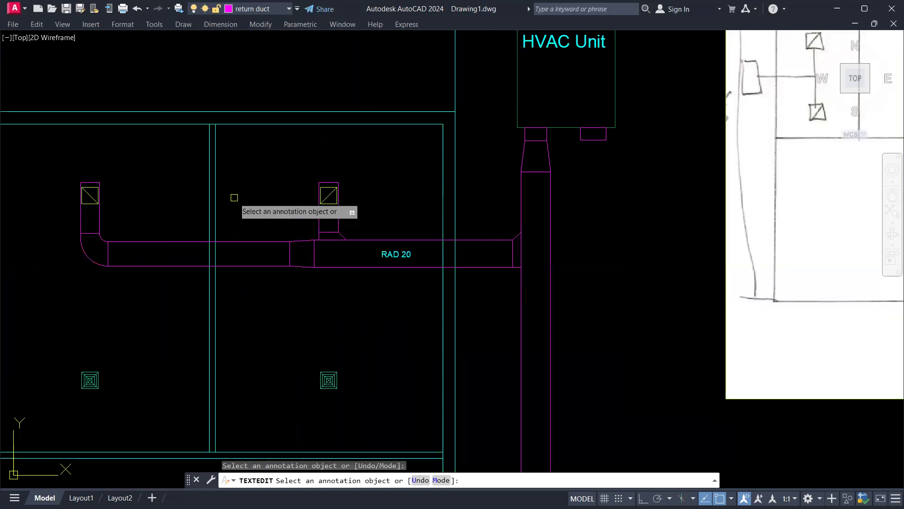
pyautogui.press('Escape')
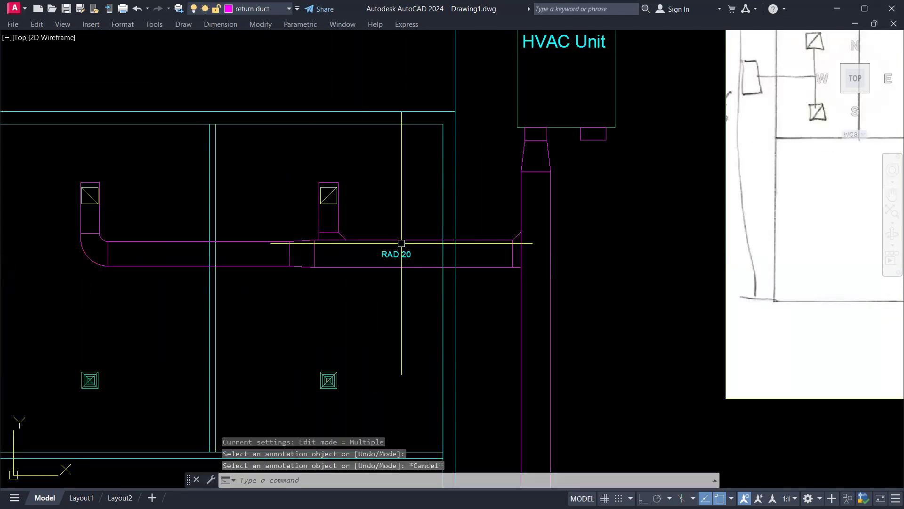
# Step: Add a linear dimension below the wide branch duct, from its east joint line to the reducer
pyautogui.write('DIMLI')
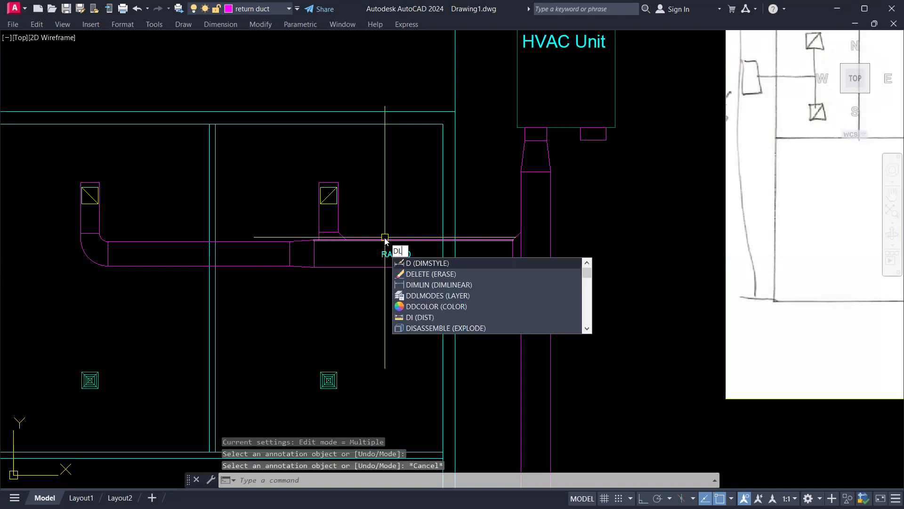
pyautogui.press('Return')
pyautogui.click(513, 253)
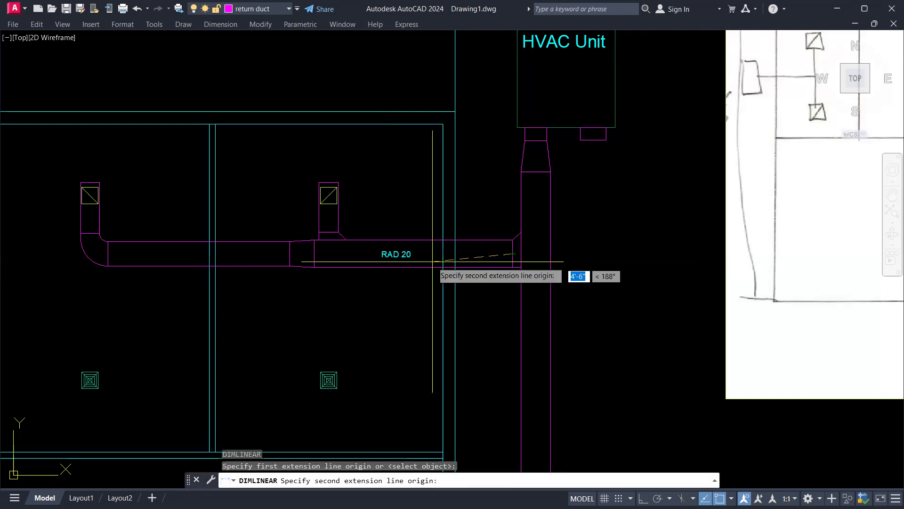
pyautogui.click(314, 253)
pyautogui.click(308, 297)
pyautogui.press('Escape')
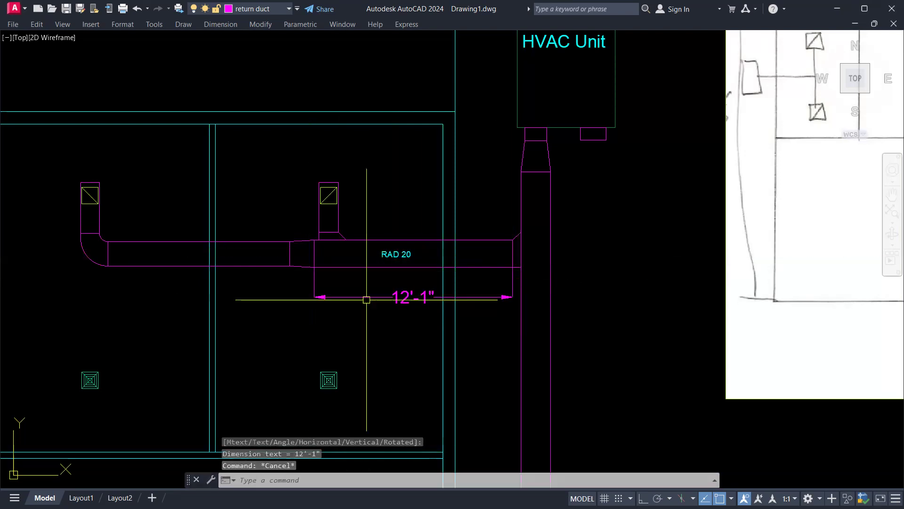
# Step: Dimension the narrow duct's length from the reducer to the elbow joint and erase that dimension again
pyautogui.press('Return')
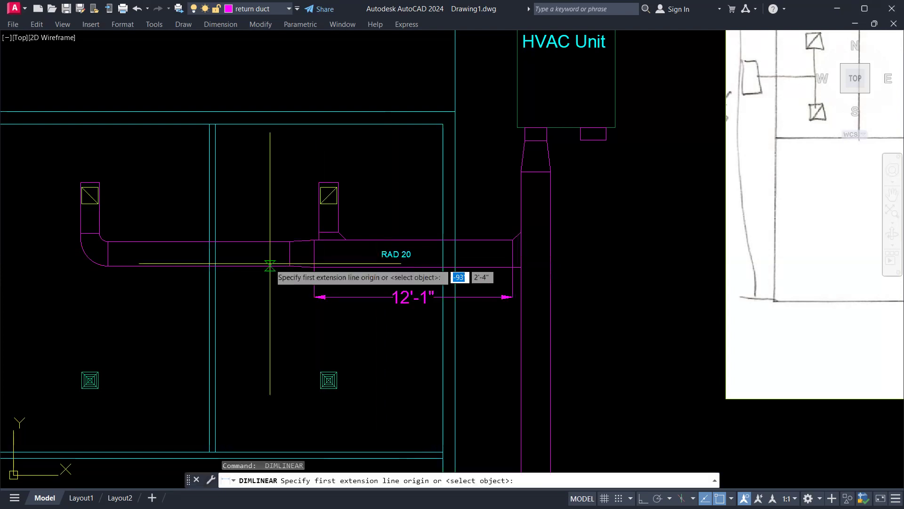
pyautogui.click(290, 254)
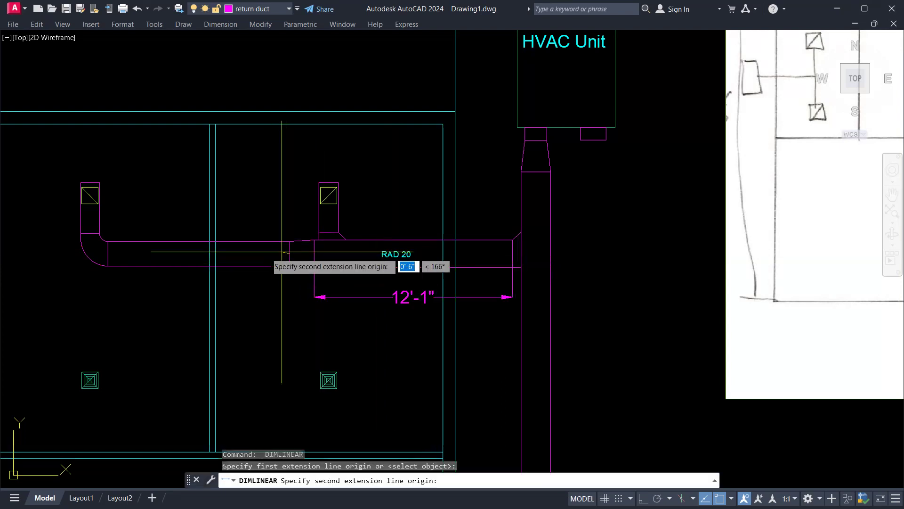
pyautogui.click(109, 255)
pyautogui.click(184, 301)
pyautogui.press('Escape')
pyautogui.click(184, 300)
pyautogui.write('e')
pyautogui.press('Return')
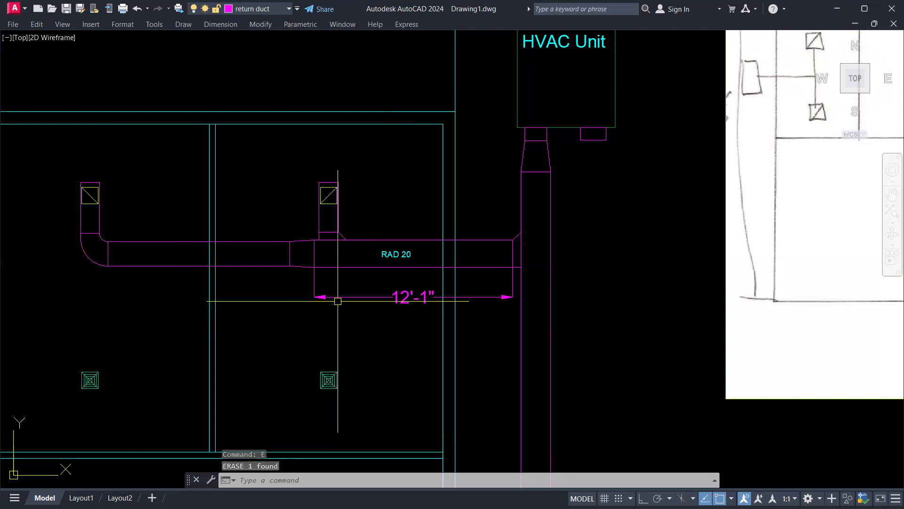
# Step: Erase the linear dimension below the wide branch duct
pyautogui.press('Escape')
pyautogui.click(332, 305)
pyautogui.click(319, 296)
pyautogui.write('e')
pyautogui.press('Return')
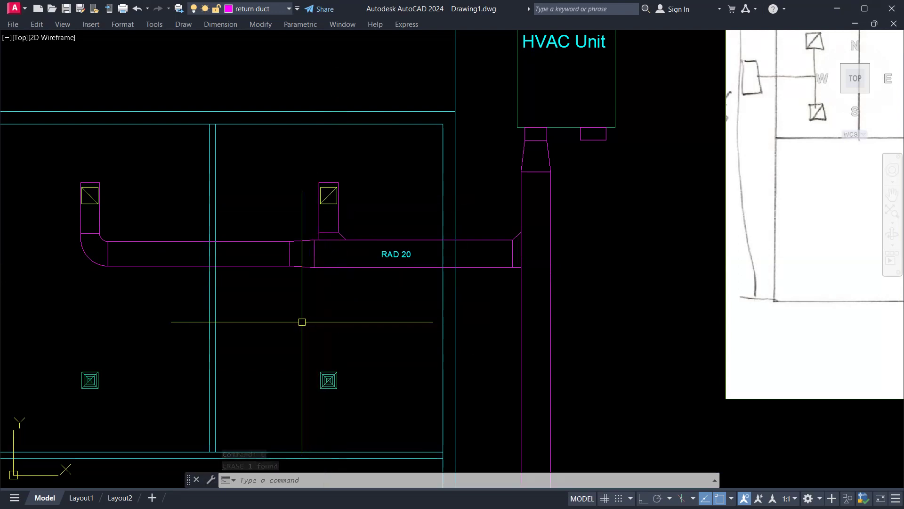
pyautogui.press('Escape')
# Step: Check the duct size in the sketch, open the RAD 20 label for editing and widen its text frame to fit one line
pyautogui.scroll(2, 413, 258)
pyautogui.scroll(-2, 413, 258)
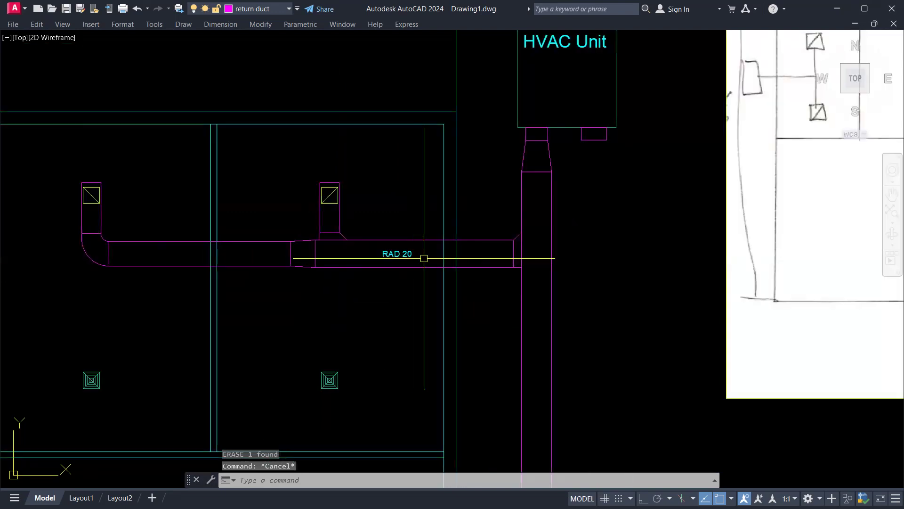
pyautogui.moveTo(465, 252); pyautogui.dragTo(345, 262, button='middle')
pyautogui.scroll(2, 361, 248)
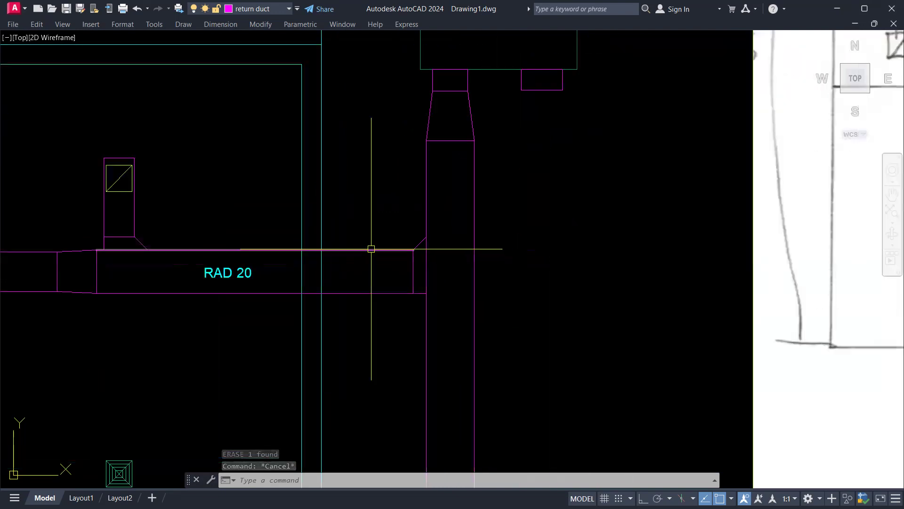
pyautogui.scroll(-6, 620, 192)
pyautogui.moveTo(828, 126); pyautogui.dragTo(675, 162, button='middle')
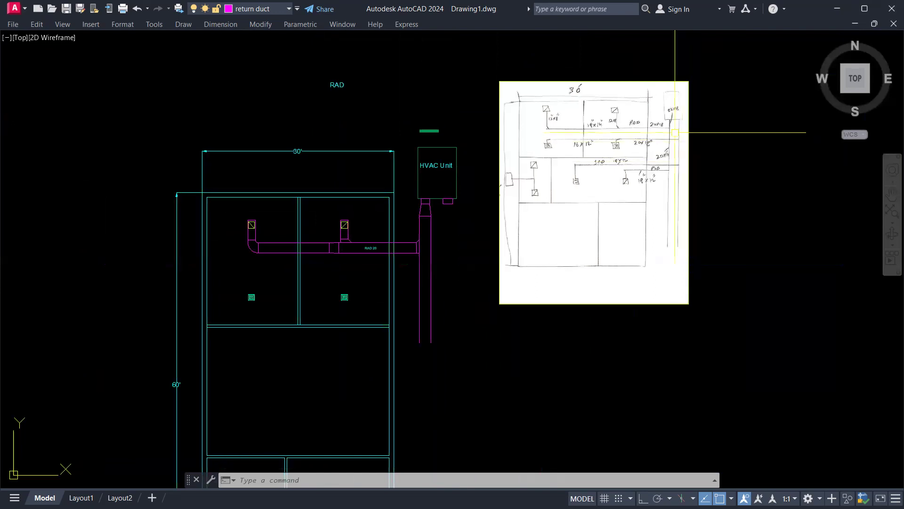
pyautogui.scroll(8, 374, 245)
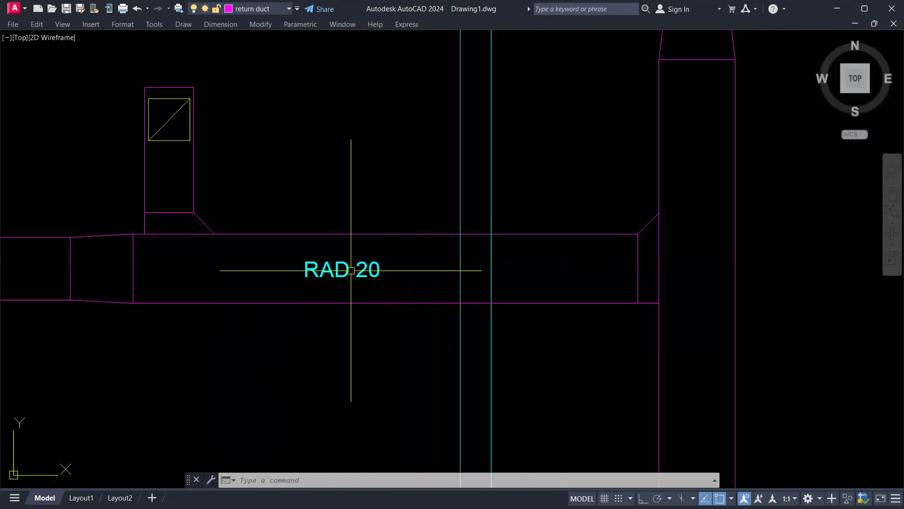
pyautogui.click(362, 270)
pyautogui.doubleClick(337, 269)
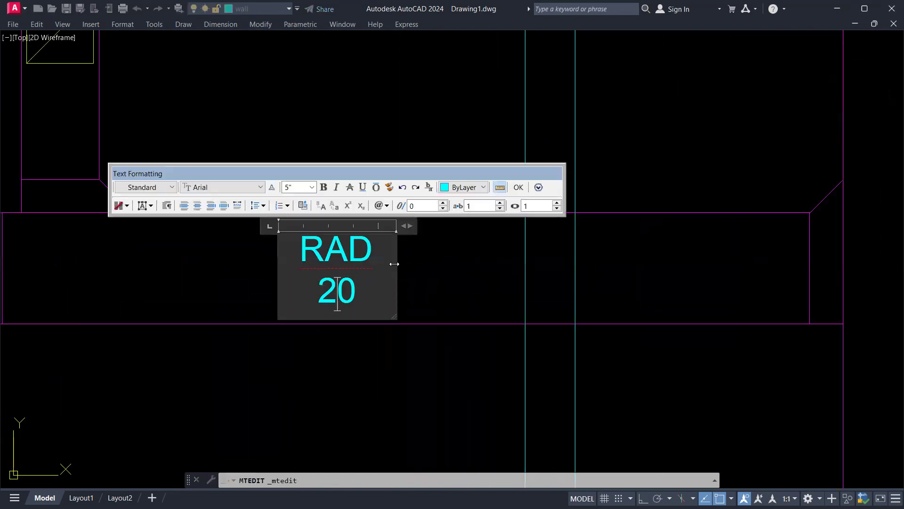
pyautogui.press('BackSpace')
pyautogui.press('Return')
pyautogui.moveTo(410, 228); pyautogui.dragTo(530, 238)
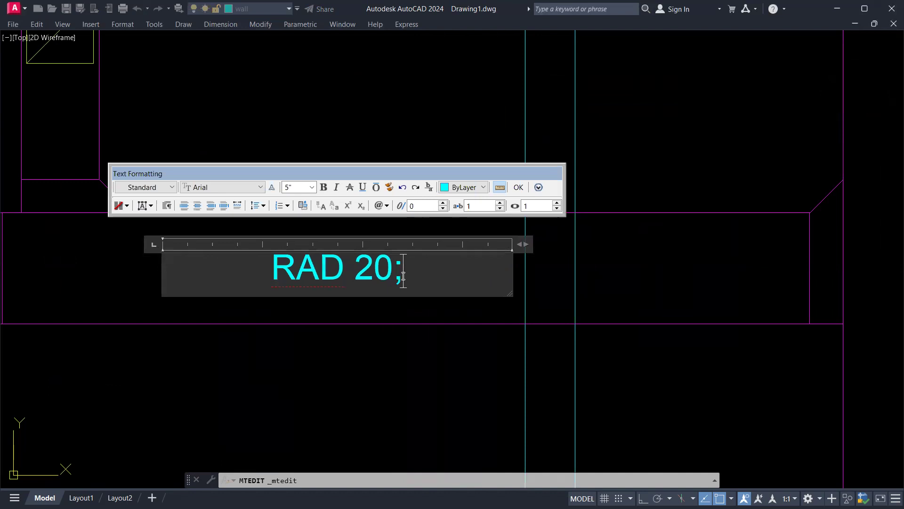
# Step: Complete the wide branch duct's label so it reads RAD 20"X18" and save the text
pyautogui.write('@')
pyautogui.press('BackSpace')
pyautogui.write('#')
pyautogui.press('BackSpace')
pyautogui.write('"')
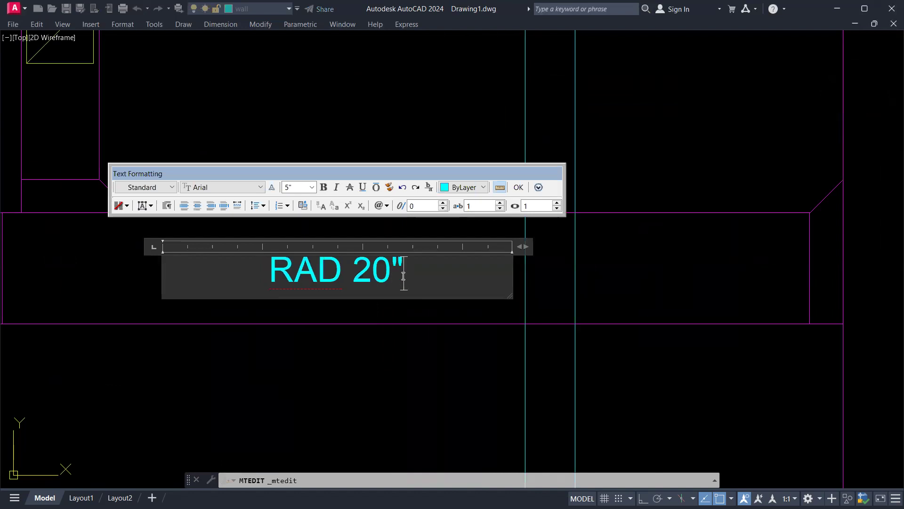
pyautogui.write('X1')
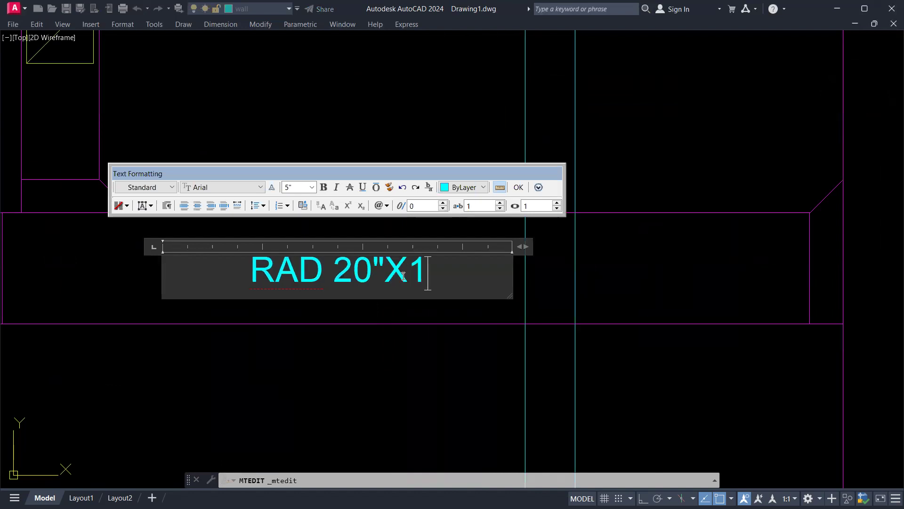
pyautogui.write('8"')
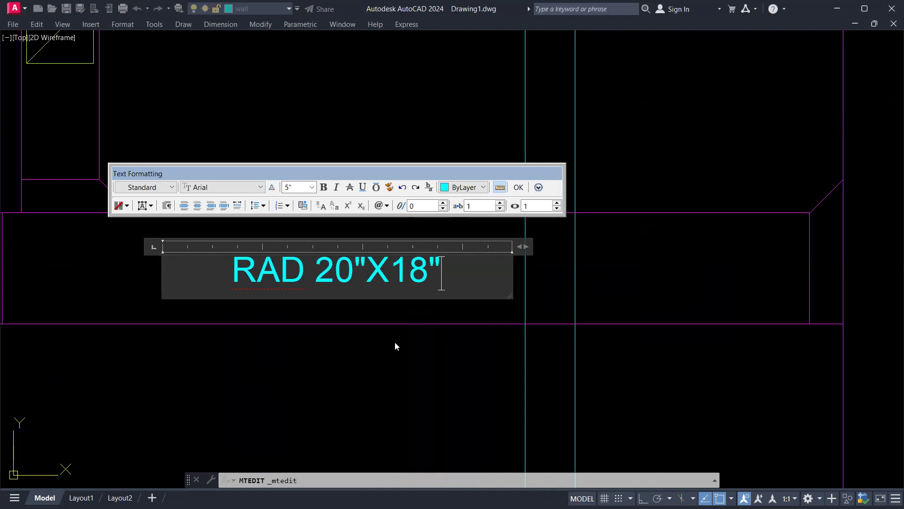
pyautogui.press('Escape')
# Step: Copy the RAD 20"X18" label west into the narrow duct between the elbow and the reducer
pyautogui.scroll(-4, 394, 343)
pyautogui.write('c')
pyautogui.press('Return')
pyautogui.click(347, 329)
pyautogui.moveTo(108, 343); pyautogui.dragTo(312, 290, button='middle')
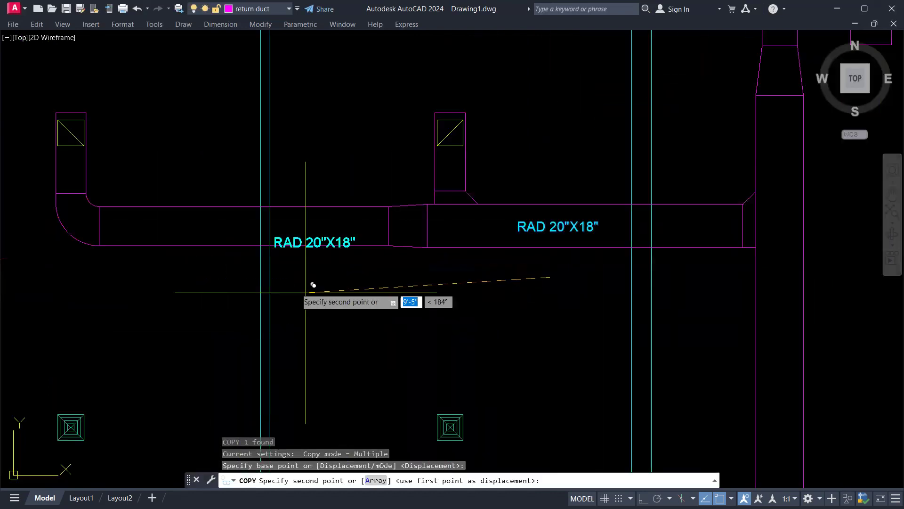
pyautogui.click(188, 278)
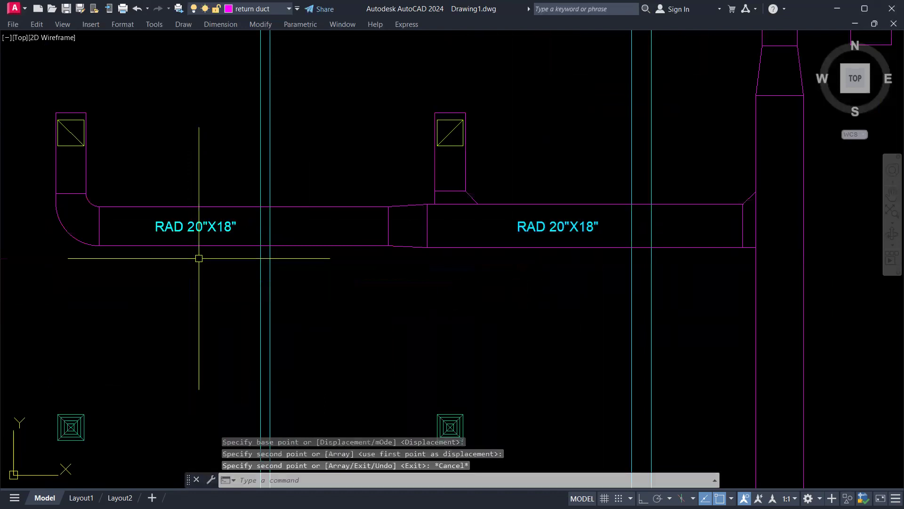
pyautogui.scroll(-2, 198, 257)
pyautogui.press('Escape')
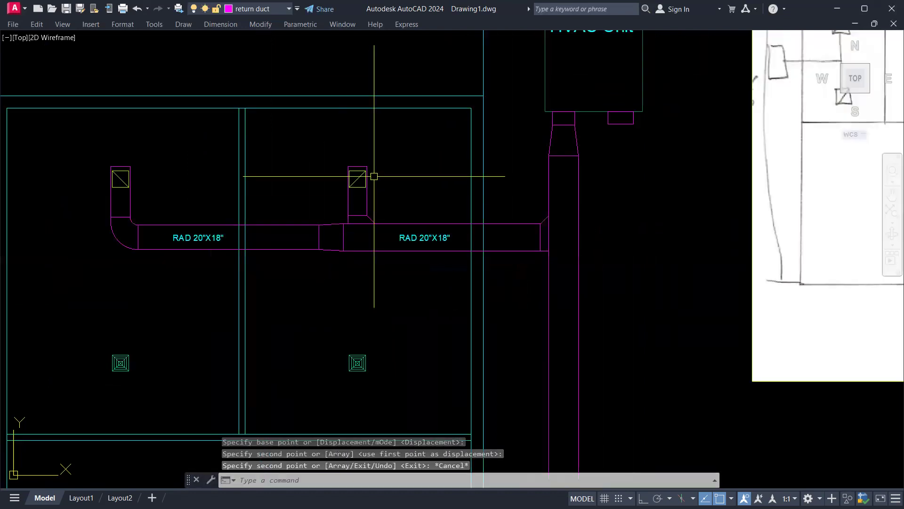
pyautogui.scroll(8, 358, 181)
pyautogui.scroll(-4, 359, 182)
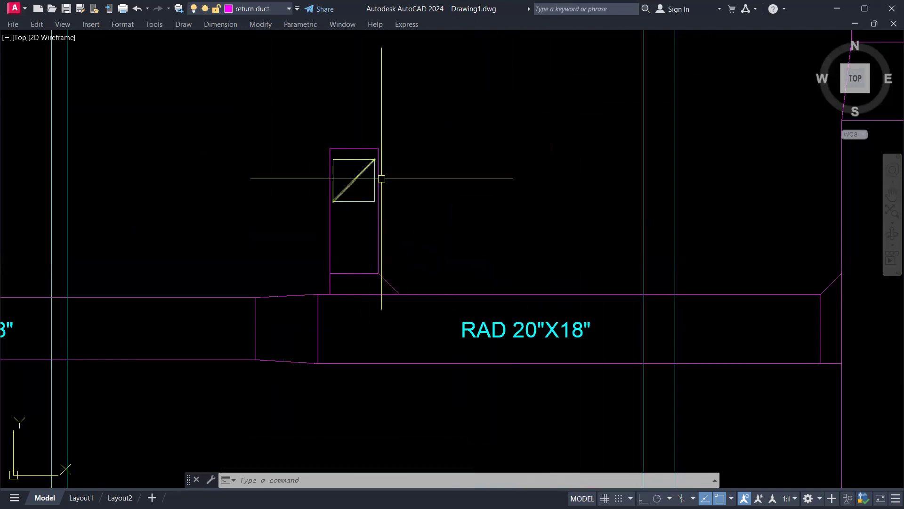
pyautogui.scroll(2, 346, 182)
pyautogui.press('Escape')
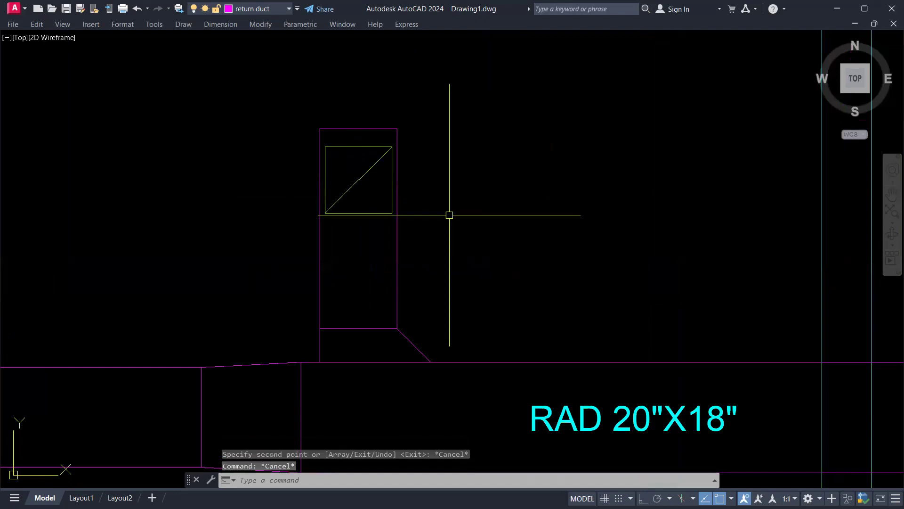
pyautogui.scroll(-4, 449, 215)
pyautogui.scroll(-2, 409, 248)
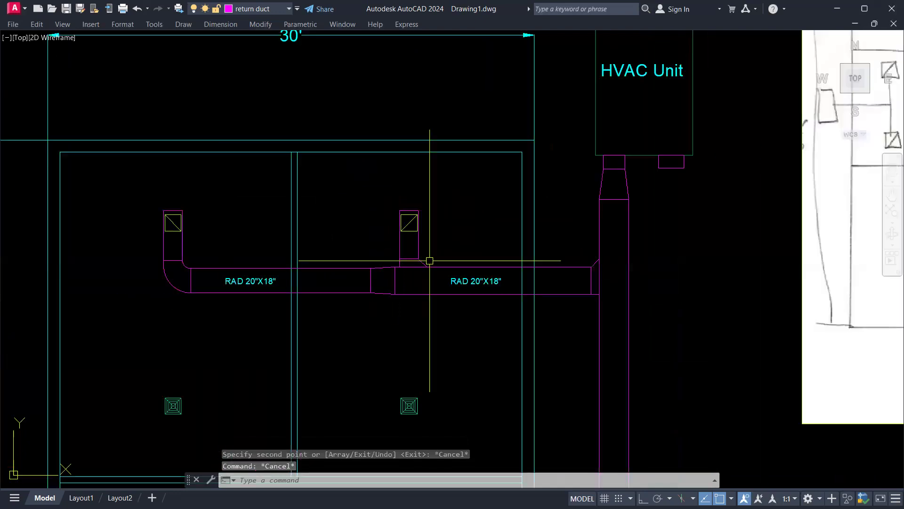
pyautogui.moveTo(523, 102); pyautogui.dragTo(535, 180, button='middle')
pyautogui.scroll(2, 541, 86)
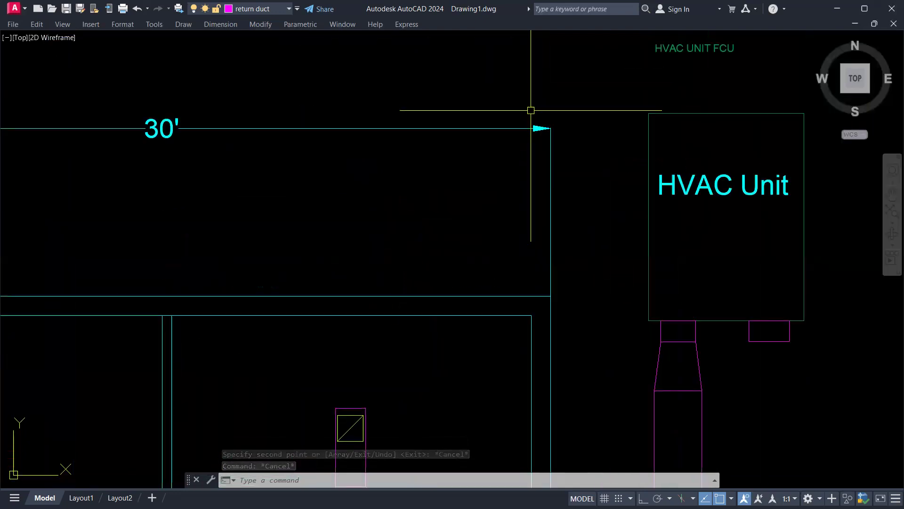
pyautogui.scroll(2, 537, 101)
pyautogui.click(541, 107)
pyautogui.click(489, 191)
pyautogui.write('co')
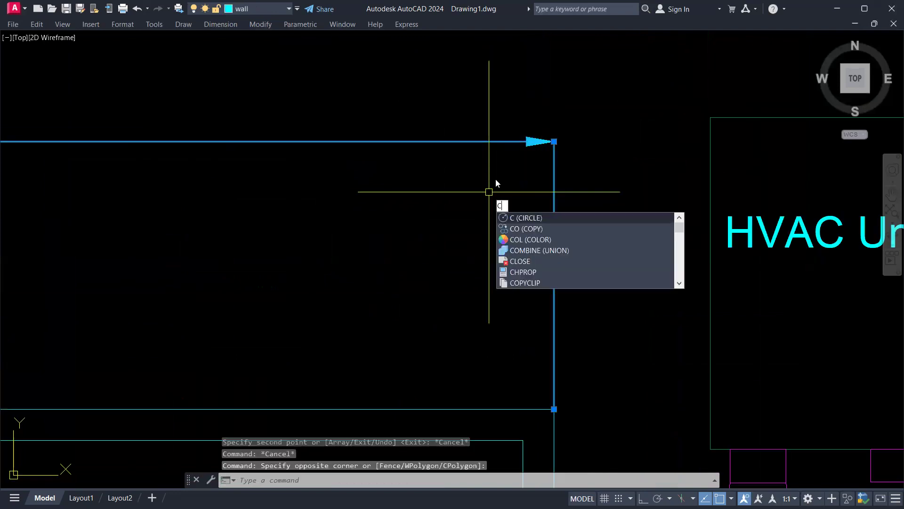
pyautogui.press('Return')
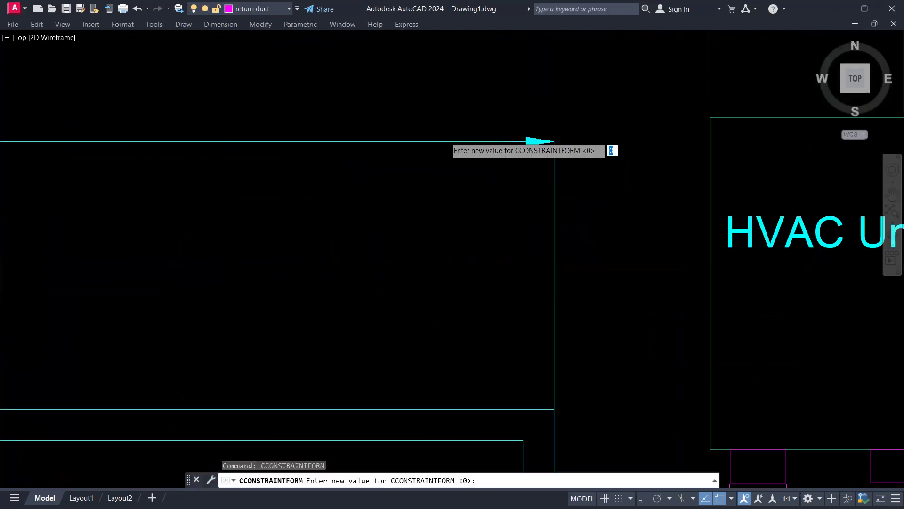
pyautogui.scroll(-3, 479, 202)
pyautogui.press('Escape')
pyautogui.press('Escape')
# Step: Copy the 30' dimension above the floor plan into the empty area northwest of the plan
pyautogui.click(404, 200)
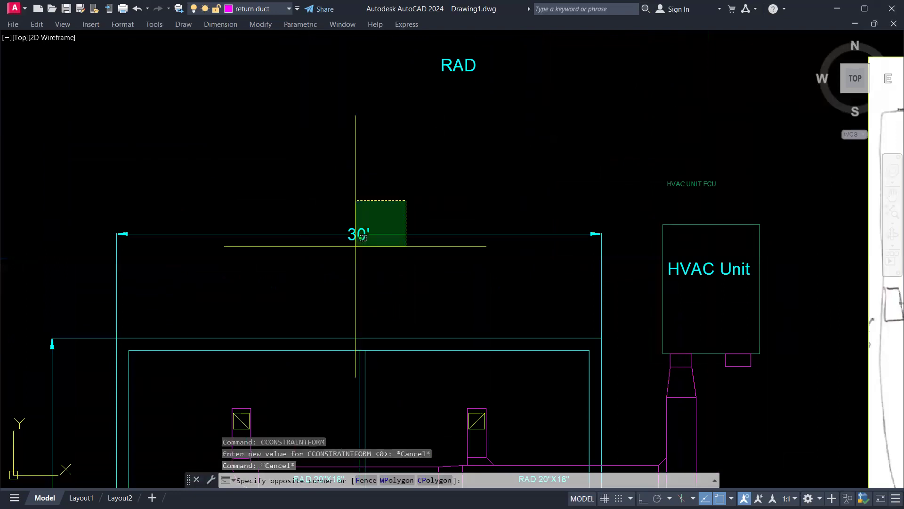
pyautogui.click(357, 260)
pyautogui.write('co')
pyautogui.press('Return')
pyautogui.click(394, 262)
pyautogui.scroll(-3, 338, 200)
pyautogui.moveTo(41, 182); pyautogui.dragTo(288, 202, button='middle')
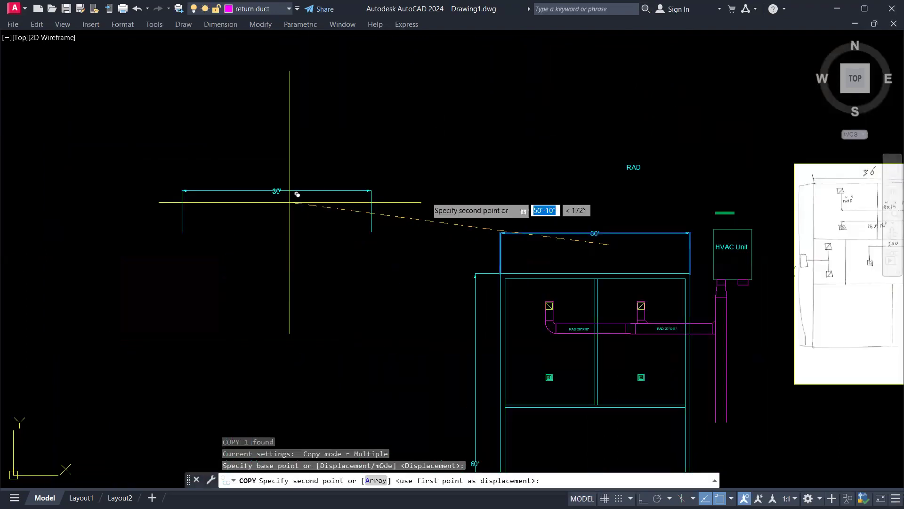
pyautogui.click(366, 184)
pyautogui.press('Escape')
pyautogui.press('Escape')
# Step: Explode the copied 30' dimension into separate lines, text and arrowheads
pyautogui.scroll(3, 366, 183)
pyautogui.scroll(-2, 395, 188)
pyautogui.write('x')
pyautogui.press('Return')
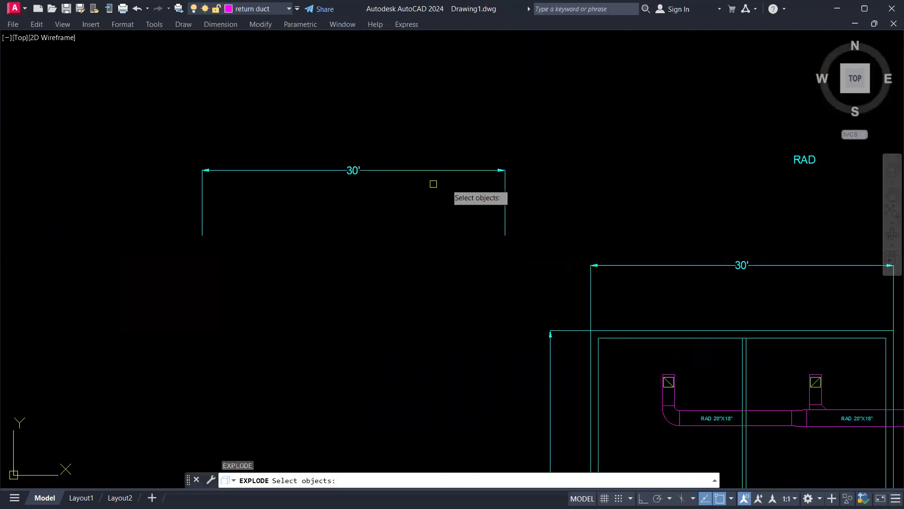
pyautogui.click(525, 196)
pyautogui.click(464, 226)
pyautogui.click(431, 200)
pyautogui.click(384, 140)
pyautogui.press('Return')
pyautogui.press('Escape')
# Step: Erase the exploded dimension's line and text, plus the extension line and arrowhead at its west end
pyautogui.click(359, 145)
pyautogui.click(326, 188)
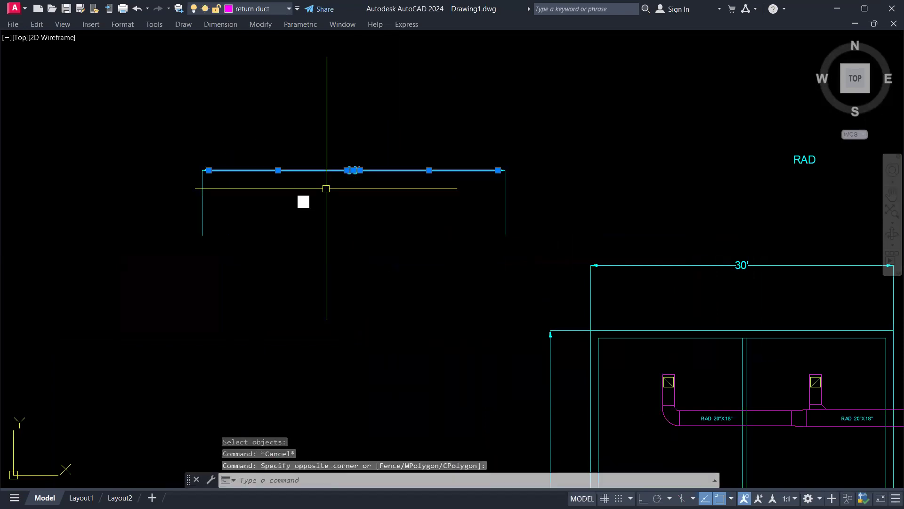
pyautogui.write('e')
pyautogui.press('Return')
pyautogui.click(267, 158)
pyautogui.click(189, 218)
pyautogui.press('e')
pyautogui.press('Return')
pyautogui.press('Escape')
# Step: Erase the extension line at the exploded dimension's east end, keeping only the arrowhead there
pyautogui.click(507, 189)
pyautogui.press('Escape')
pyautogui.click(543, 191)
pyautogui.click(498, 200)
pyautogui.write('e')
pyautogui.press('Return')
pyautogui.press('Escape')
pyautogui.click(518, 200)
pyautogui.click(478, 212)
pyautogui.write('e')
pyautogui.press('Return')
# Step: Draw a horizontal shaft west from the middle of the arrowhead's base, followed by a short segment slanting up to the northwest
pyautogui.scroll(6, 496, 170)
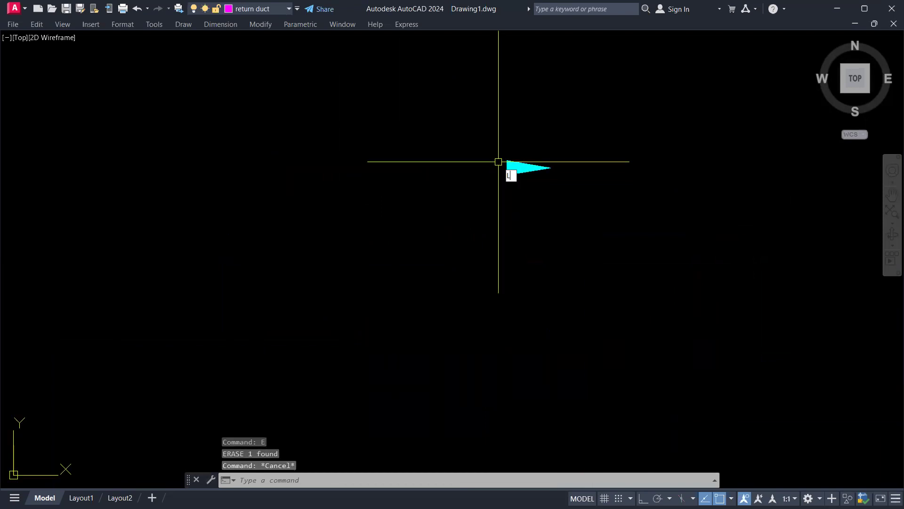
pyautogui.write('l')
pyautogui.press('Return')
pyautogui.click(506, 168)
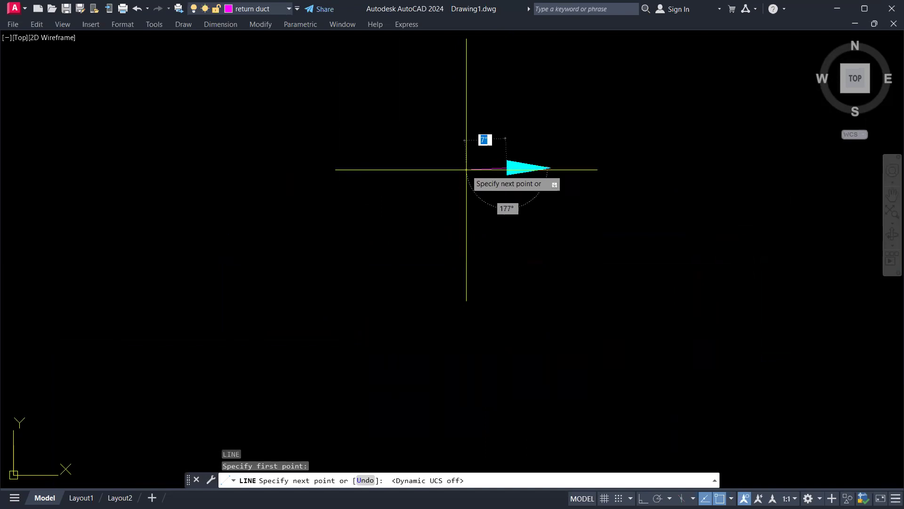
pyautogui.click(643, 499)
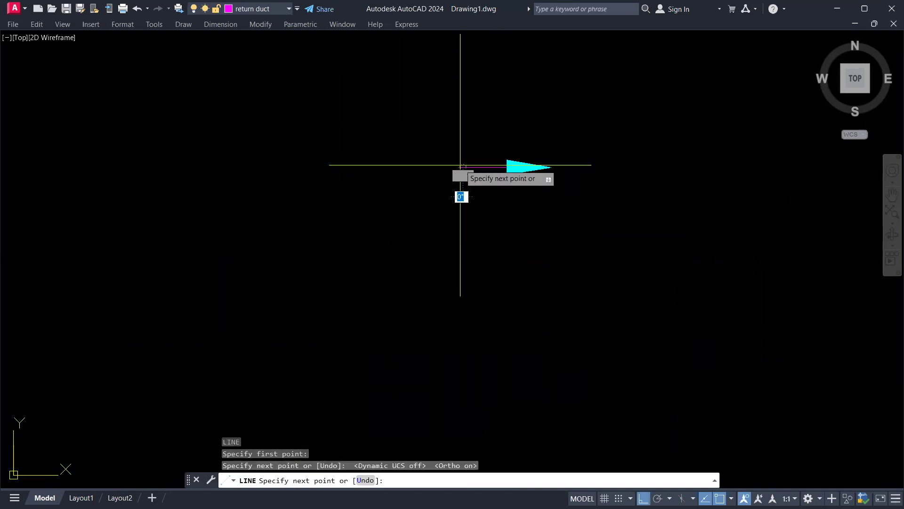
pyautogui.press('F8')
pyautogui.click(454, 133)
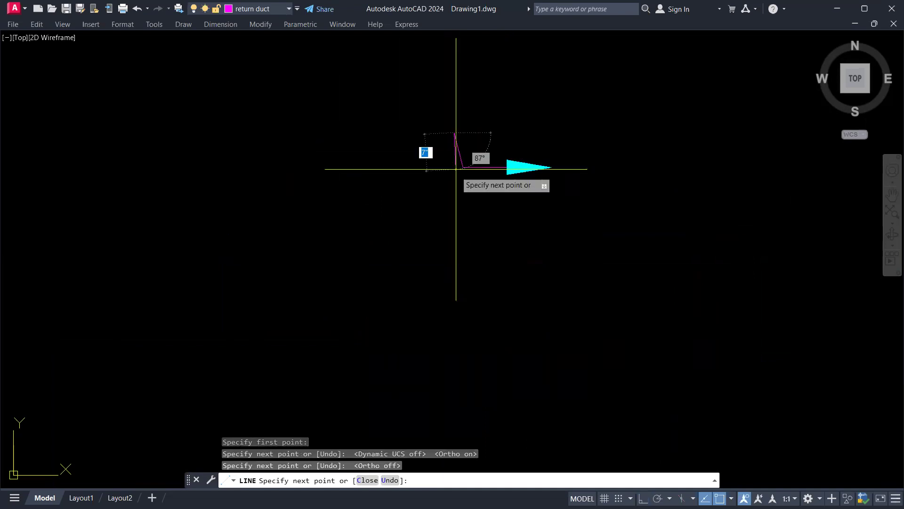
# Step: Turn ortho on and add a vertical segment straight down from the slanted line's upper end, past the shaft's level
pyautogui.press('F8')
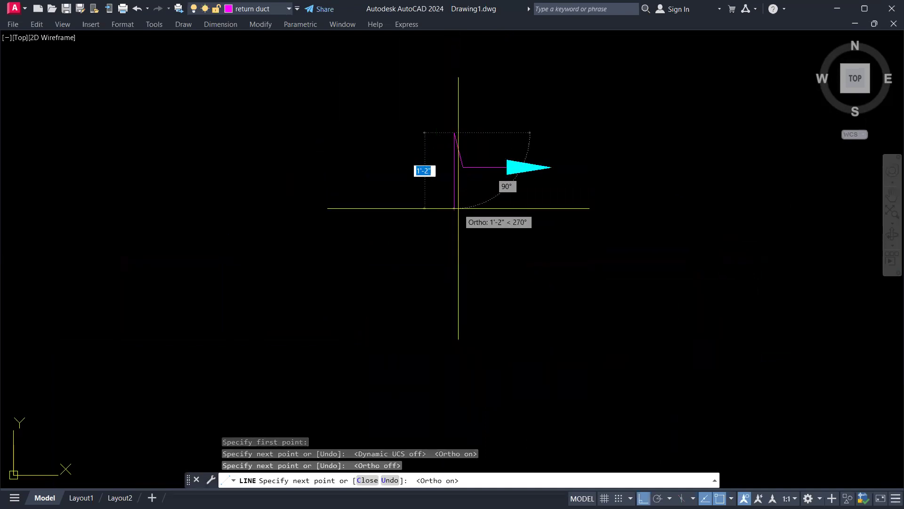
pyautogui.click(454, 200)
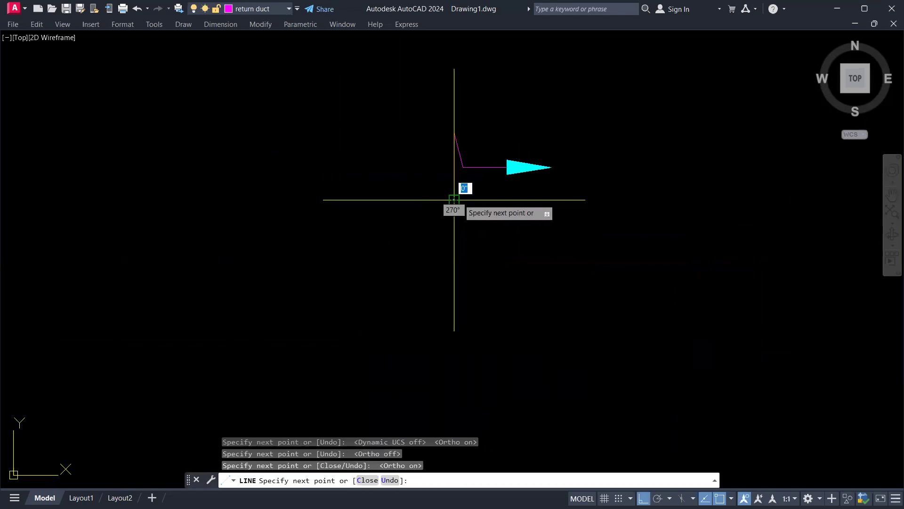
pyautogui.press('Escape')
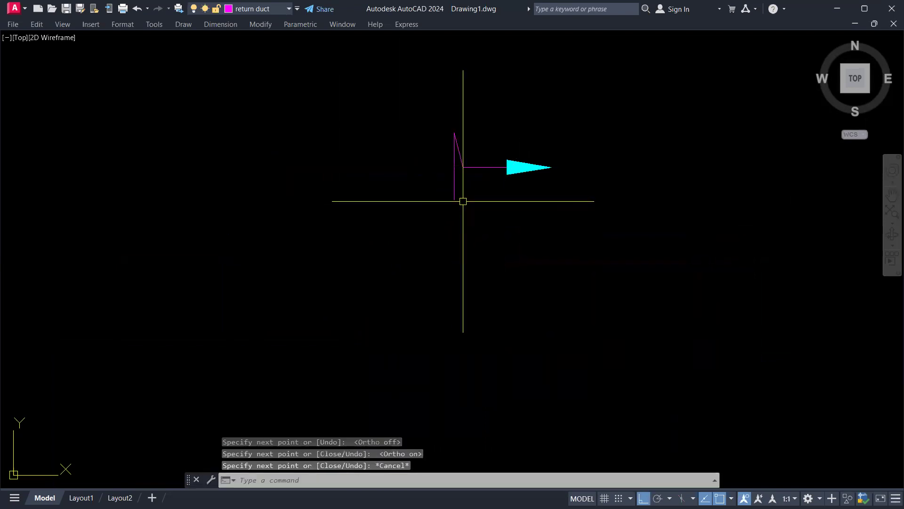
pyautogui.press('Escape')
# Step: Mirror the slanted line across the horizontal shaft, keeping the original
pyautogui.scroll(2, 469, 146)
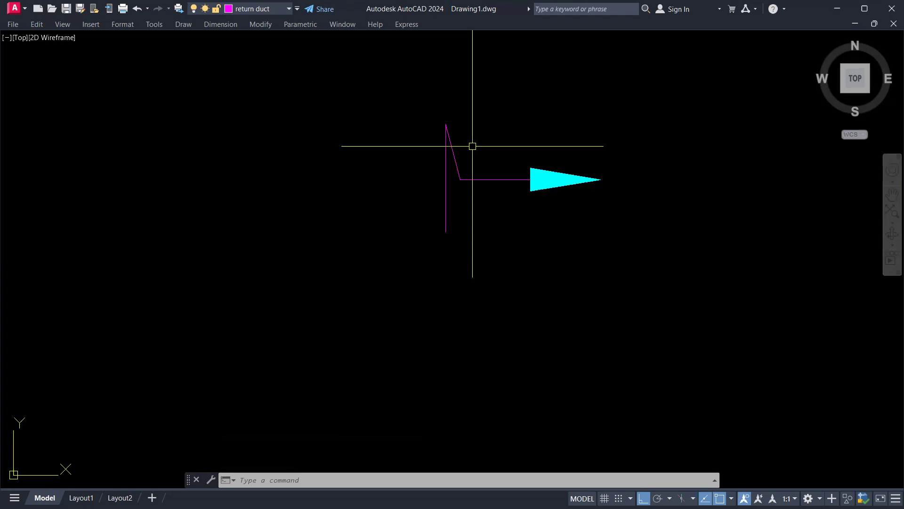
pyautogui.press('Escape')
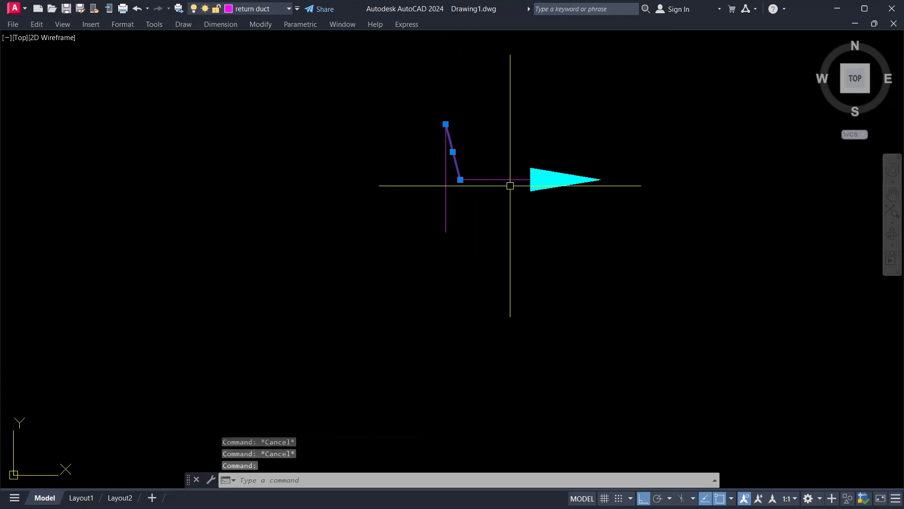
pyautogui.write('MI')
pyautogui.press('Return')
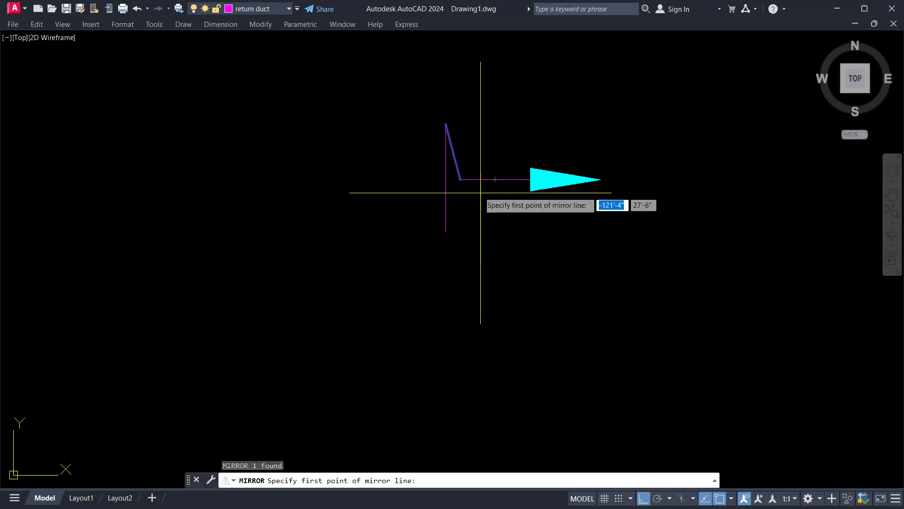
pyautogui.click(460, 178)
pyautogui.click(664, 188)
pyautogui.press('Escape')
pyautogui.press('Escape')
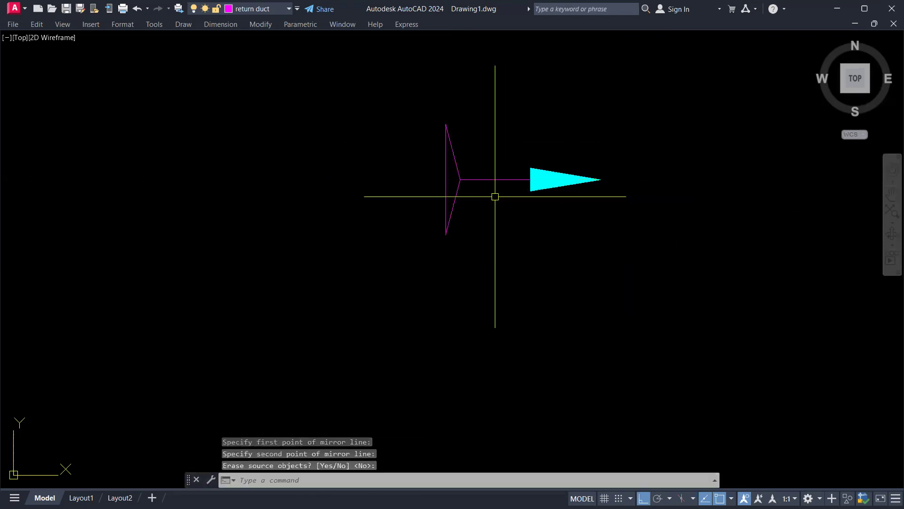
pyautogui.click(459, 191)
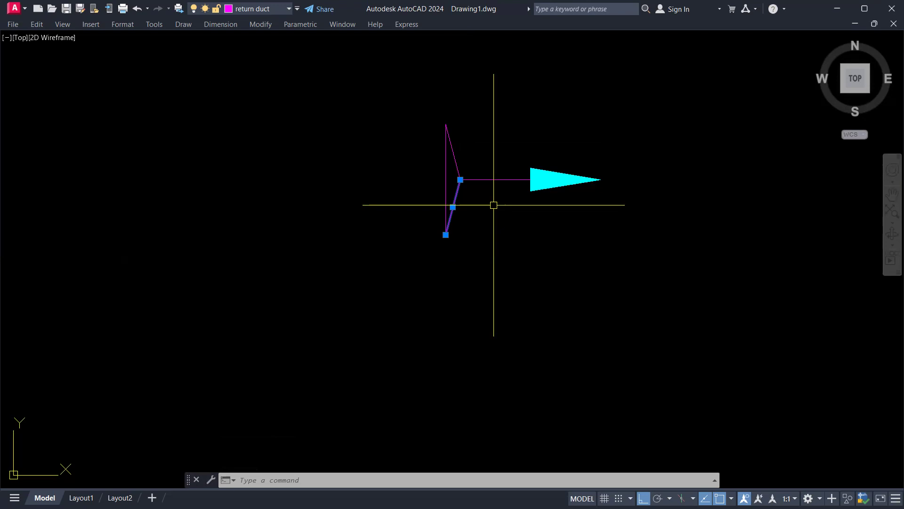
pyautogui.press('Escape')
pyautogui.press('Escape')
pyautogui.write('mi')
pyautogui.press('Return')
pyautogui.click(460, 179)
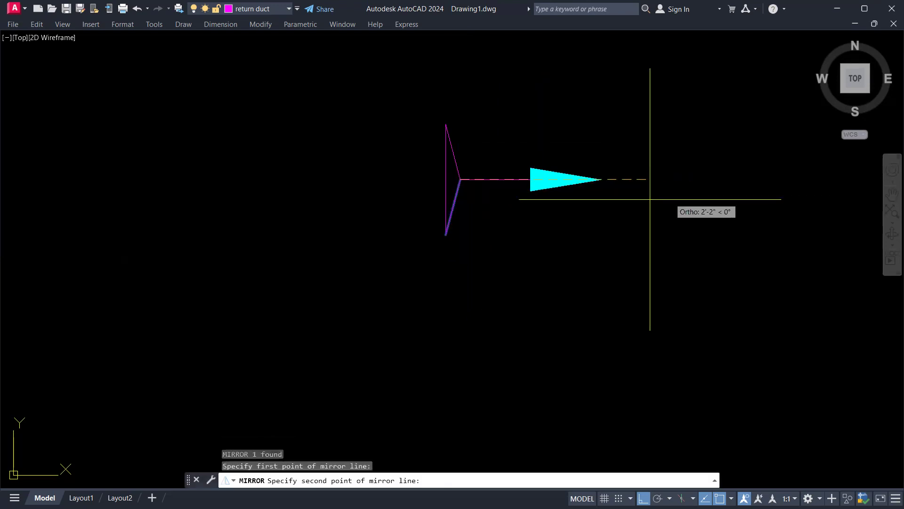
pyautogui.press('Escape')
pyautogui.press('Escape')
pyautogui.click(456, 195)
pyautogui.press('Escape')
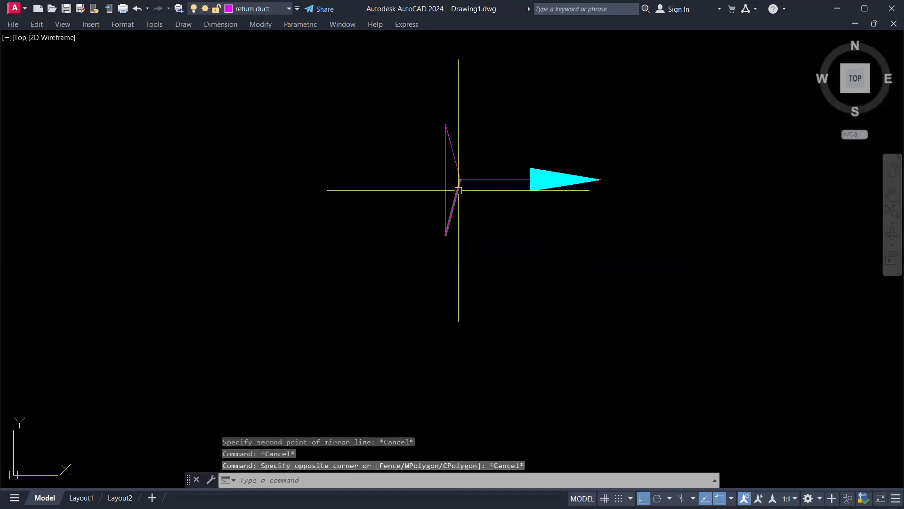
# Step: Mirror the lower slanted line about a horizontal axis through its lower end, keeping the original
pyautogui.click(458, 190)
pyautogui.write('mi')
pyautogui.press('Return')
pyautogui.click(446, 234)
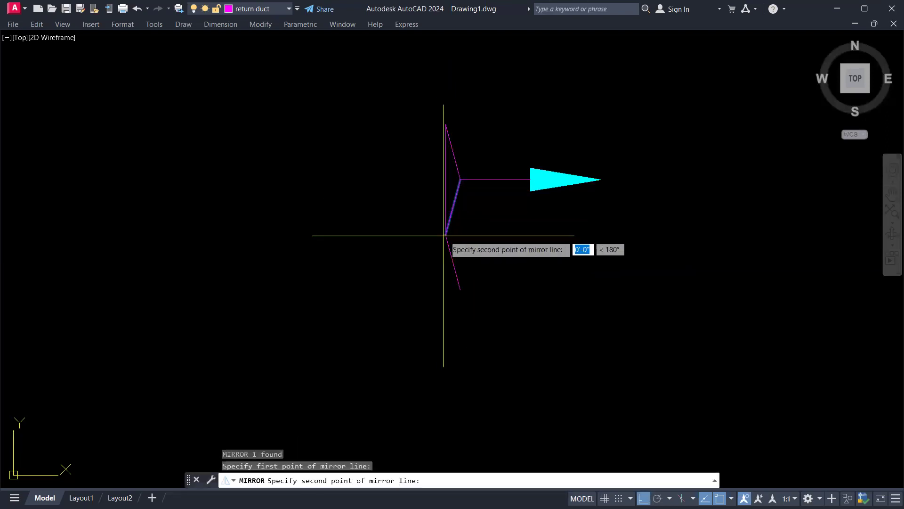
pyautogui.click(542, 247)
pyautogui.press('Escape')
# Step: Erase the slanted line running from the shaft's west end down to the vertical line's lower end
pyautogui.click(460, 194)
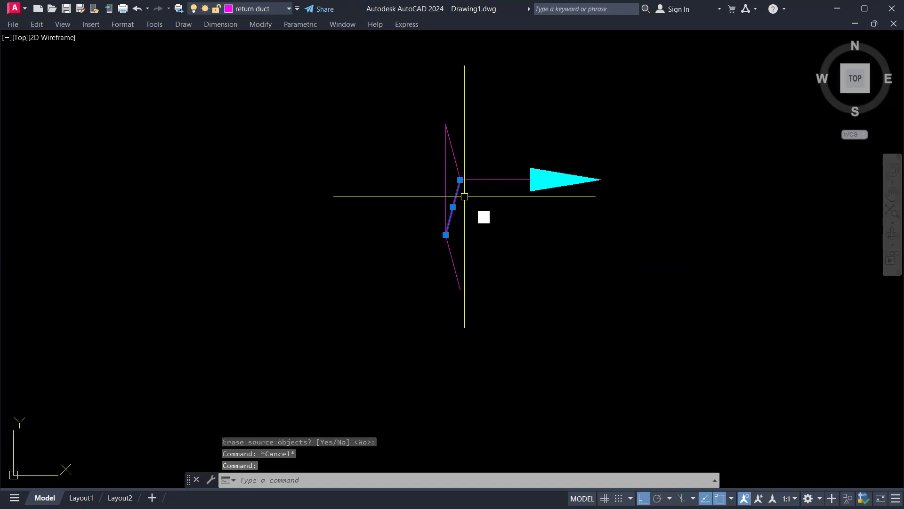
pyautogui.write('e')
pyautogui.press('Return')
pyautogui.press('Escape')
pyautogui.write('m')
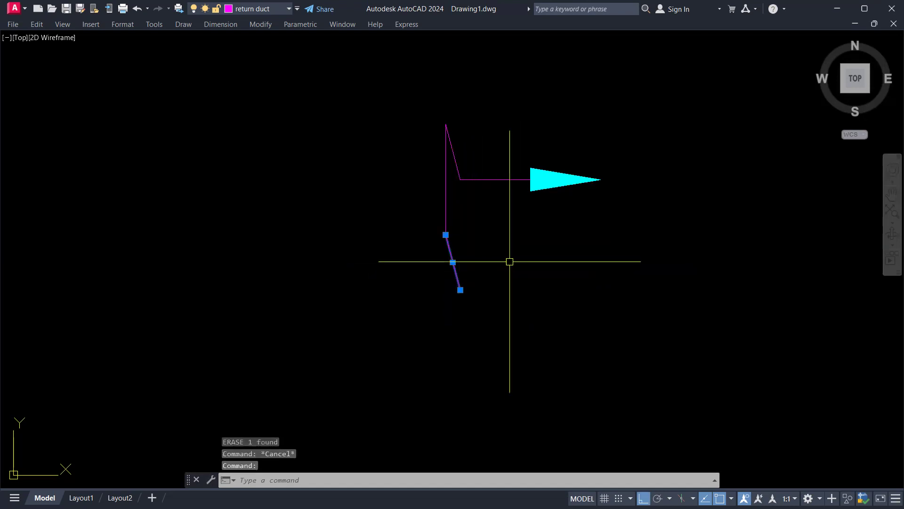
pyautogui.press('Return')
pyautogui.click(460, 290)
pyautogui.press('Escape')
pyautogui.press('Escape')
pyautogui.press('Escape')
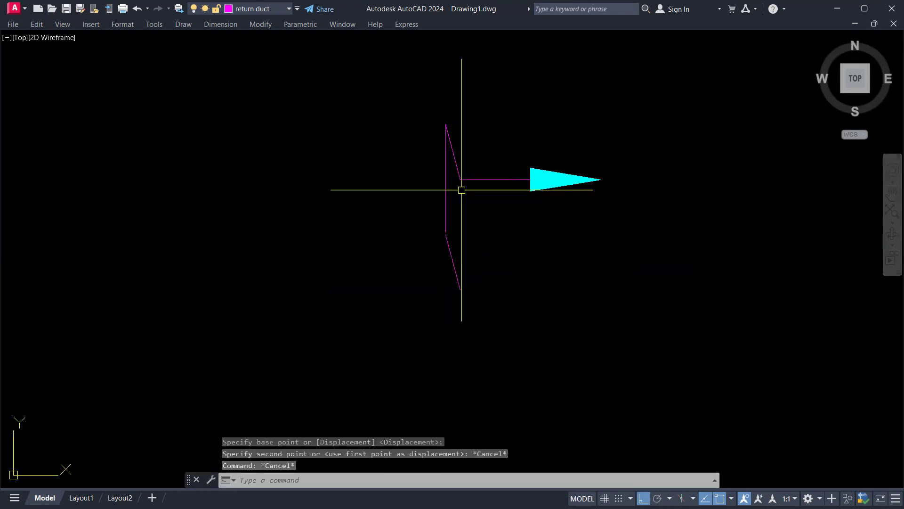
# Step: Stretch the shaft's west endpoint further west so the shaft crosses the vertical line
pyautogui.click(477, 178)
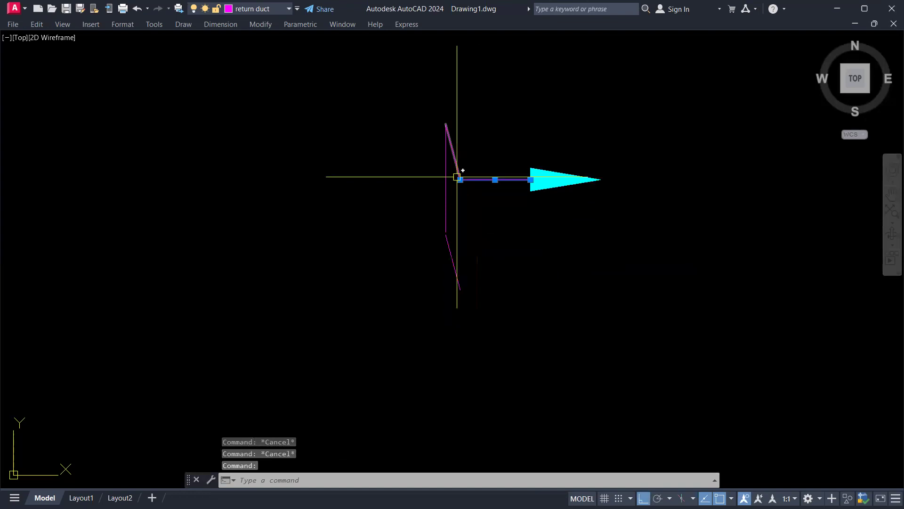
pyautogui.click(460, 180)
pyautogui.click(408, 179)
pyautogui.press('Escape')
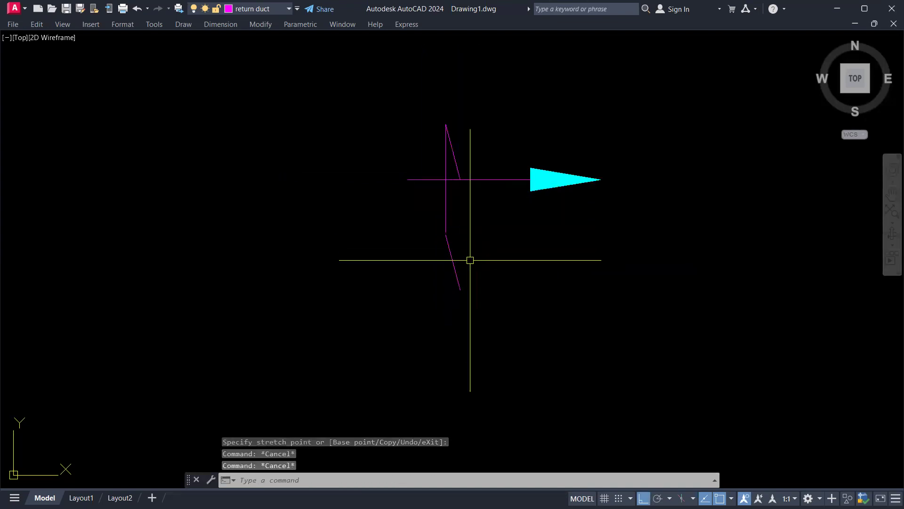
# Step: Move the lower slanted line up so its lower end meets the crossing of the shaft and the vertical line
pyautogui.click(457, 275)
pyautogui.write('m')
pyautogui.press('Return')
pyautogui.click(460, 290)
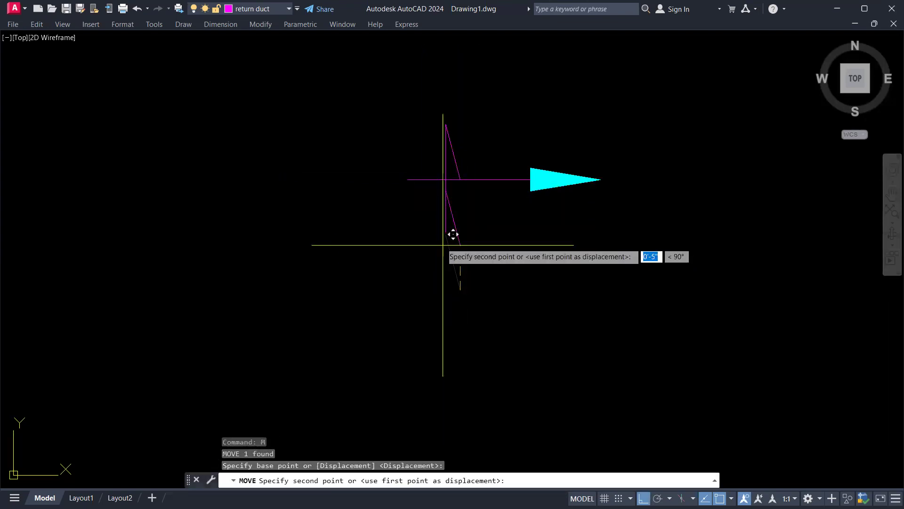
pyautogui.press('Escape')
pyautogui.press('Escape')
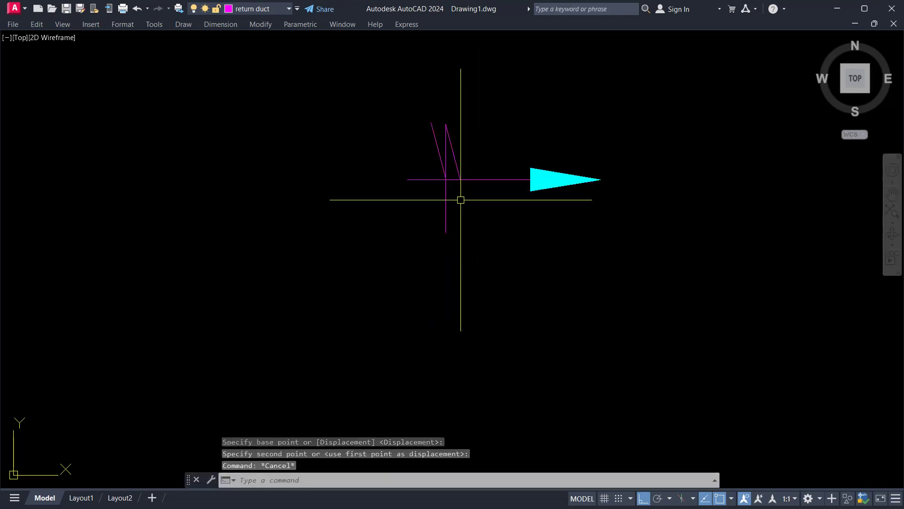
pyautogui.scroll(4, 442, 172)
pyautogui.press('Escape')
pyautogui.scroll(-2, 441, 171)
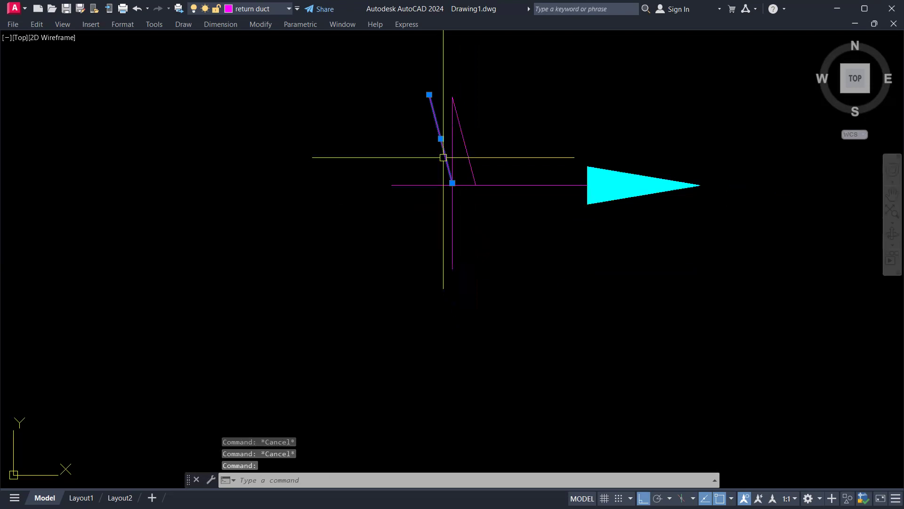
# Step: Erase the slanted line west of the vertical line
pyautogui.press('Escape')
pyautogui.click(434, 139)
pyautogui.write('e')
pyautogui.press('Return')
pyautogui.press('Escape')
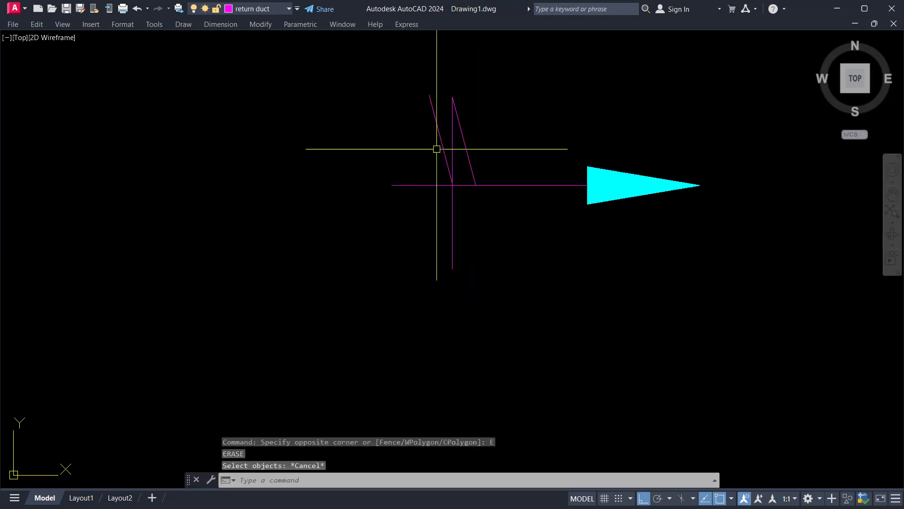
pyautogui.click(441, 140)
pyautogui.write('e')
pyautogui.press('Return')
pyautogui.click(452, 217)
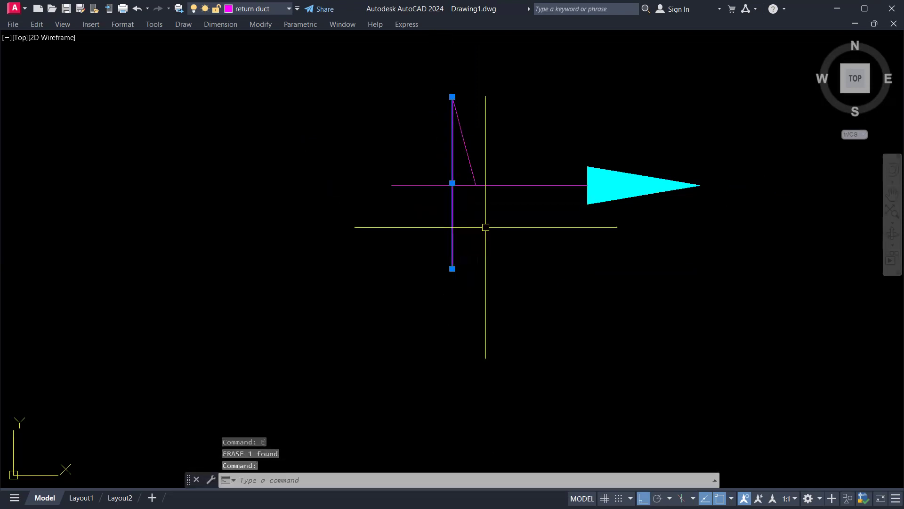
pyautogui.press('Escape')
# Step: Mirror the remaining slanted line about a vertical axis through its lower end on the shaft, keeping the original
pyautogui.scroll(-2, 487, 229)
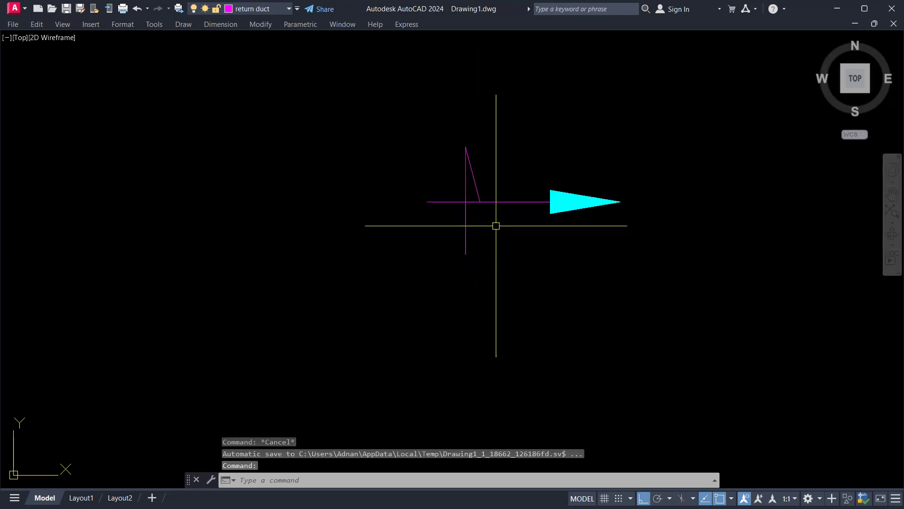
pyautogui.write('mi')
pyautogui.press('Return')
pyautogui.click(477, 189)
pyautogui.press('Return')
pyautogui.click(480, 202)
pyautogui.click(481, 246)
pyautogui.press('Return')
pyautogui.press('Escape')
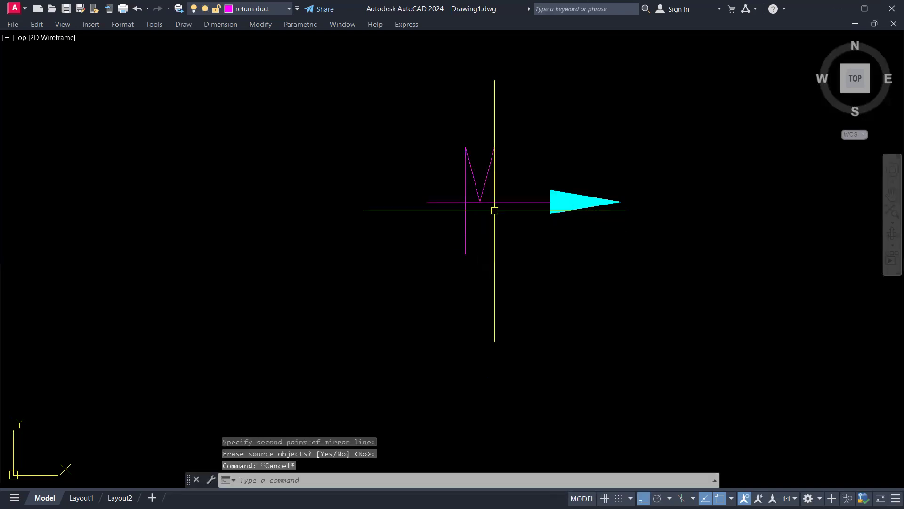
pyautogui.click(483, 187)
pyautogui.write('m')
pyautogui.press('Return')
pyautogui.press('Escape')
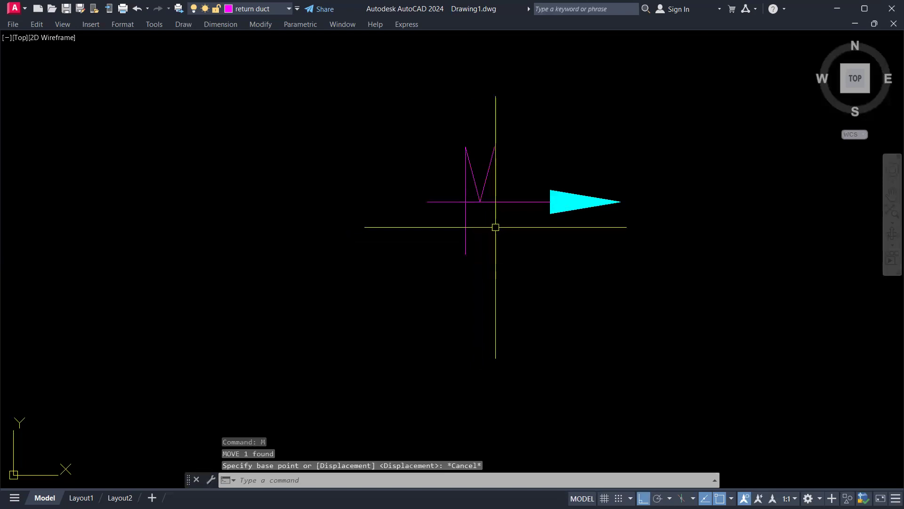
# Step: Draw a slanted line from the vertical line's lower end up to the shaft west of the vertical line
pyautogui.write('l')
pyautogui.press('Return')
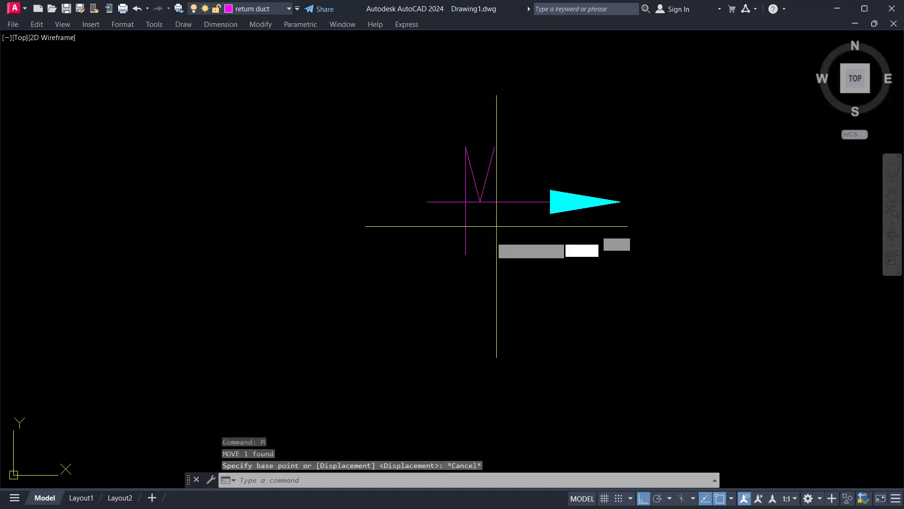
pyautogui.click(467, 254)
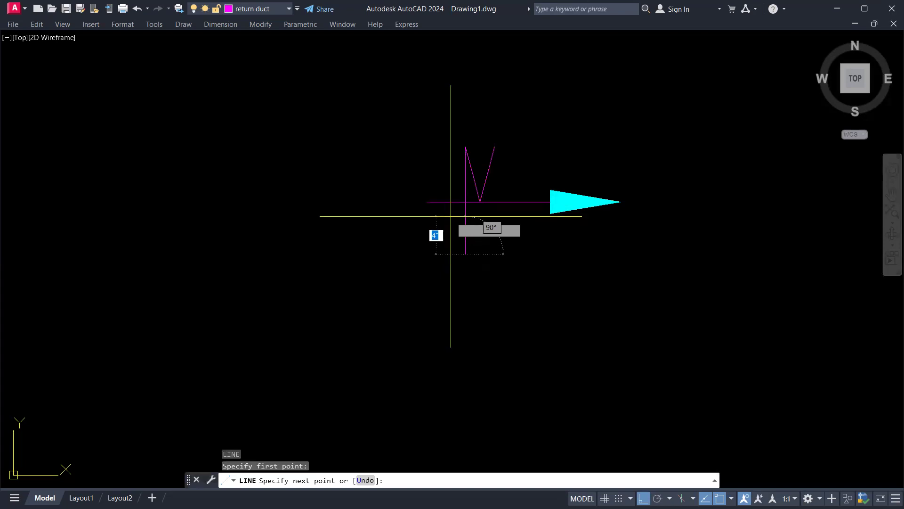
pyautogui.press('Escape')
pyautogui.press('Escape')
pyautogui.press('Escape')
pyautogui.press('Escape')
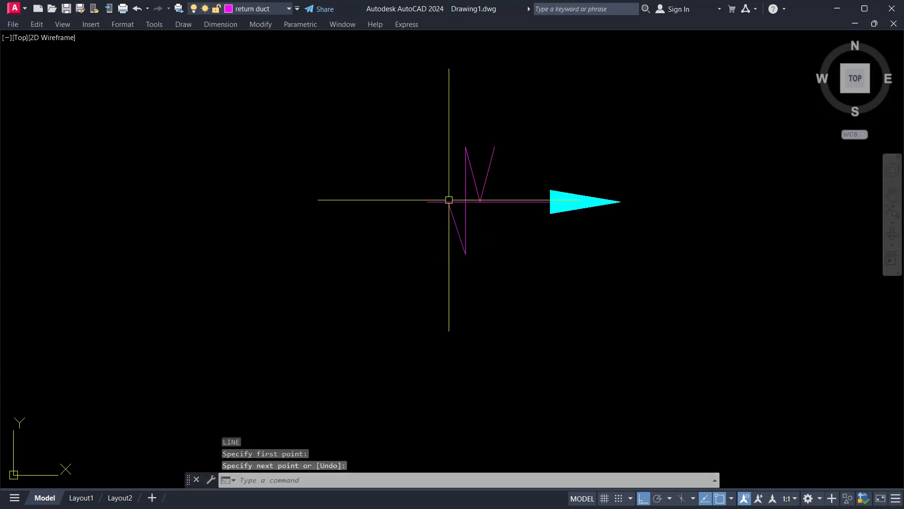
# Step: Erase the mirrored slanted line on the east, leaving one slanted line above the shaft and one below it
pyautogui.scroll(4, 469, 199)
pyautogui.click(518, 159)
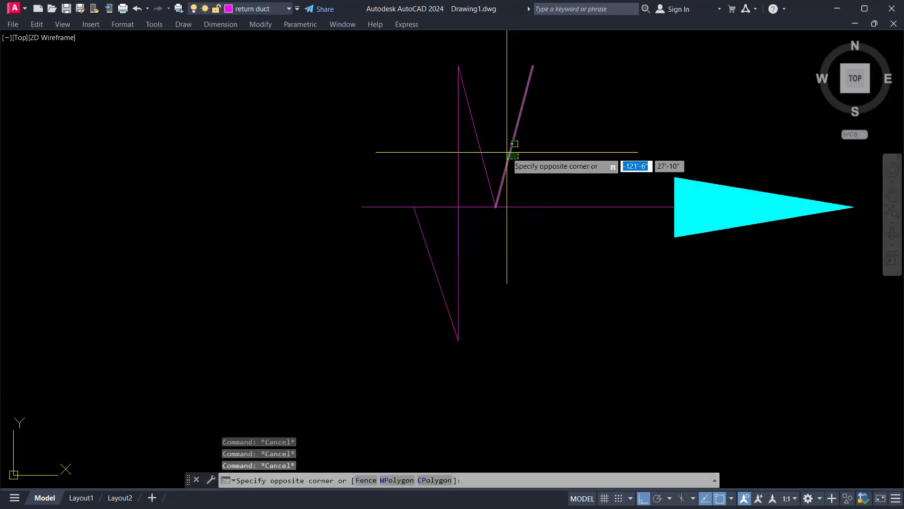
pyautogui.click(508, 153)
pyautogui.write('e')
pyautogui.press('space')
pyautogui.press('Escape')
pyautogui.press('Escape')
pyautogui.press('Escape')
pyautogui.click(526, 158)
pyautogui.click(507, 148)
pyautogui.write('e')
pyautogui.press('space')
pyautogui.press('Escape')
# Step: Trim away the shaft segments between the vertical line and the two slanted lines to form a zigzag break
pyautogui.write('tr')
pyautogui.press('space')
pyautogui.click(478, 206)
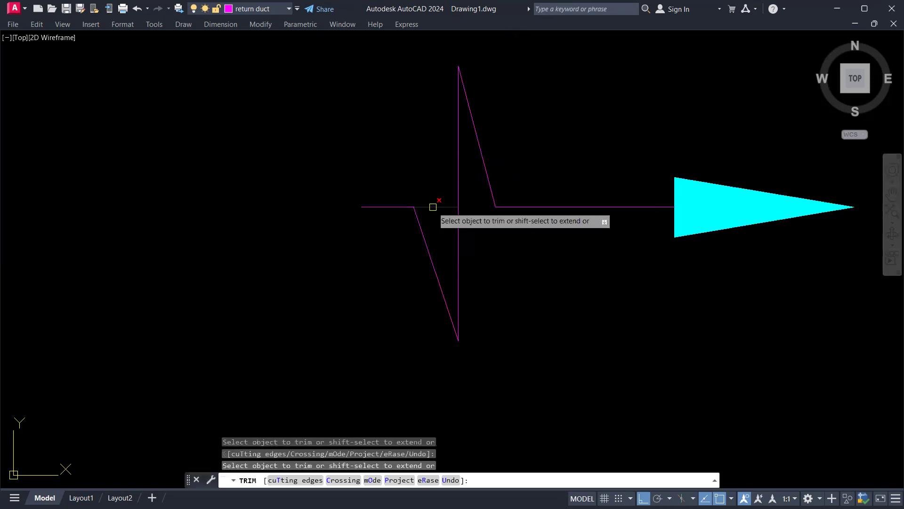
pyautogui.press('Escape')
pyautogui.press('Escape')
# Step: Stretch the shaft's west endpoint further west to lengthen the arrow's tail
pyautogui.scroll(-2, 450, 212)
pyautogui.write('s')
pyautogui.press('space')
pyautogui.click(416, 204)
pyautogui.click(372, 245)
pyautogui.press('space')
pyautogui.click(390, 253)
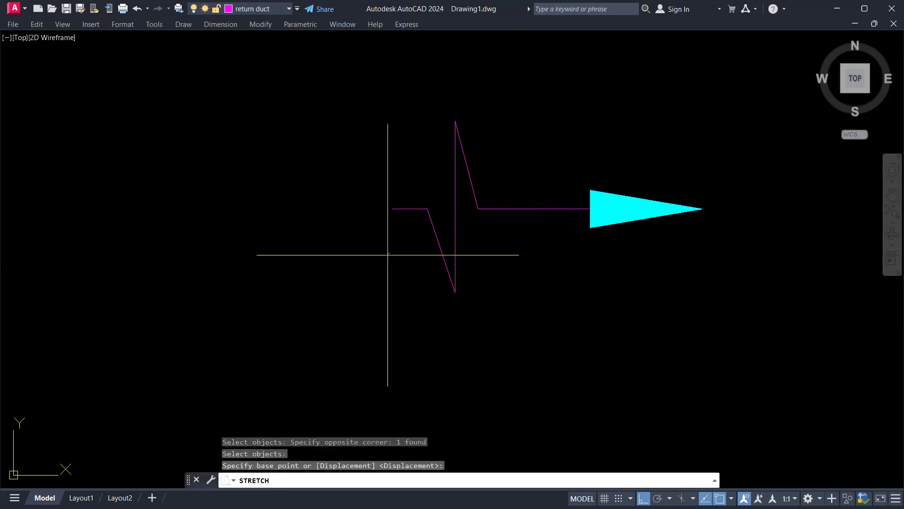
pyautogui.press('Escape')
pyautogui.press('Escape')
pyautogui.scroll(-4, 438, 230)
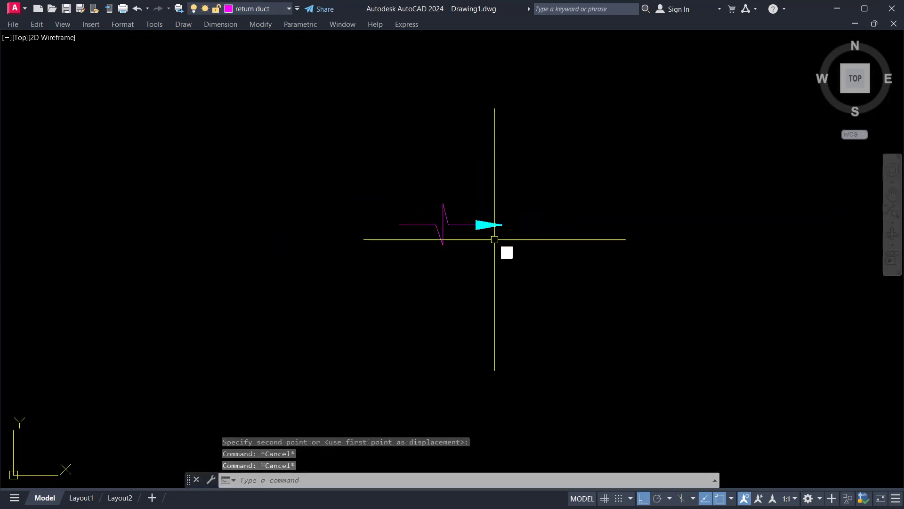
# Step: Stretch the zigzag and tail eastward to shorten the shaft segment between the zigzag and the arrowhead
pyautogui.scroll(2, 494, 240)
pyautogui.write('s')
pyautogui.press('space')
pyautogui.click(432, 165)
pyautogui.click(292, 268)
pyautogui.press('space')
pyautogui.click(365, 270)
pyautogui.click(388, 267)
pyautogui.press('Escape')
pyautogui.press('Escape')
pyautogui.scroll(2, 445, 222)
pyautogui.press('Escape')
pyautogui.scroll(-6, 466, 194)
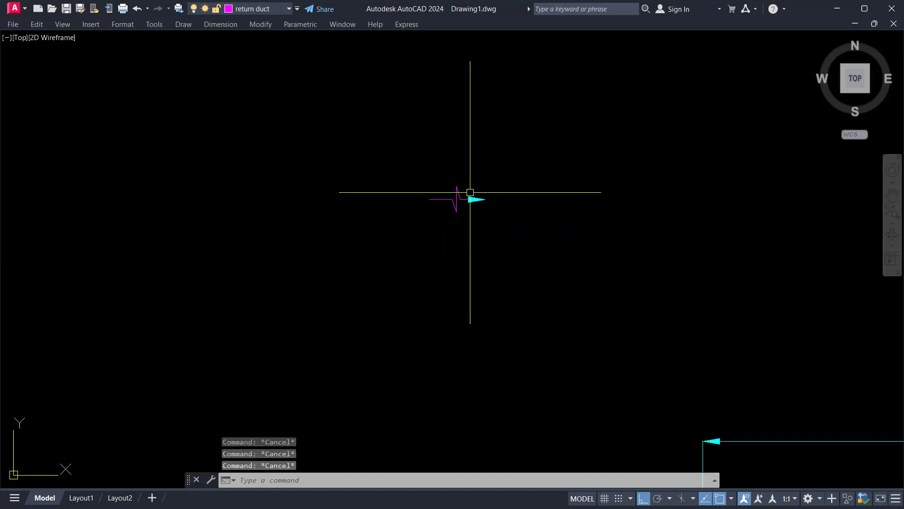
# Step: Mirror the whole arrow symbol about a vertical axis just east of its tip, keeping the original
pyautogui.click(504, 147)
pyautogui.click(414, 222)
pyautogui.write('mi')
pyautogui.press('space')
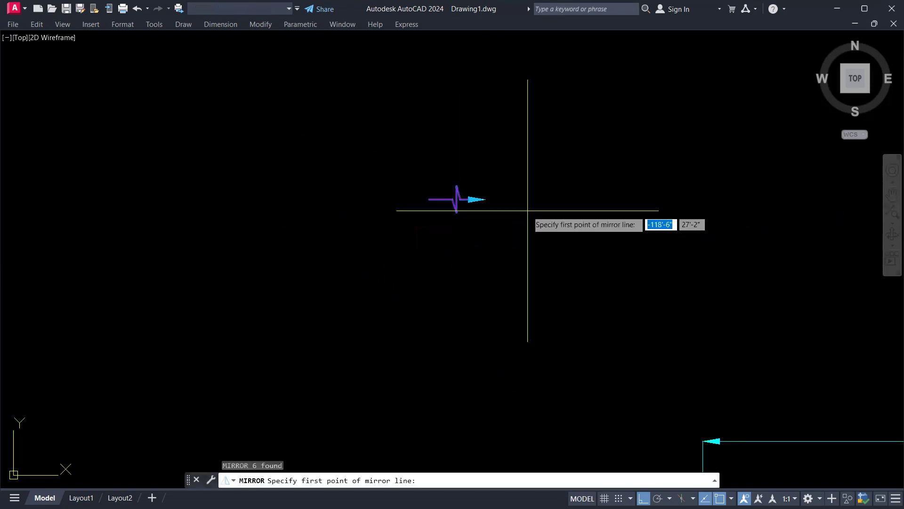
pyautogui.click(498, 202)
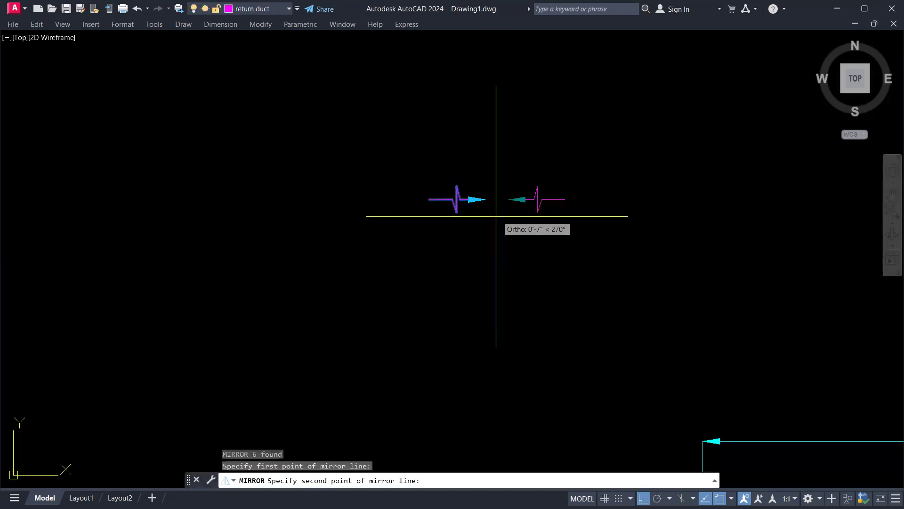
pyautogui.click(497, 216)
pyautogui.press('Return')
pyautogui.press('Escape')
pyautogui.scroll(-3, 513, 216)
pyautogui.press('Escape')
pyautogui.scroll(5, 514, 202)
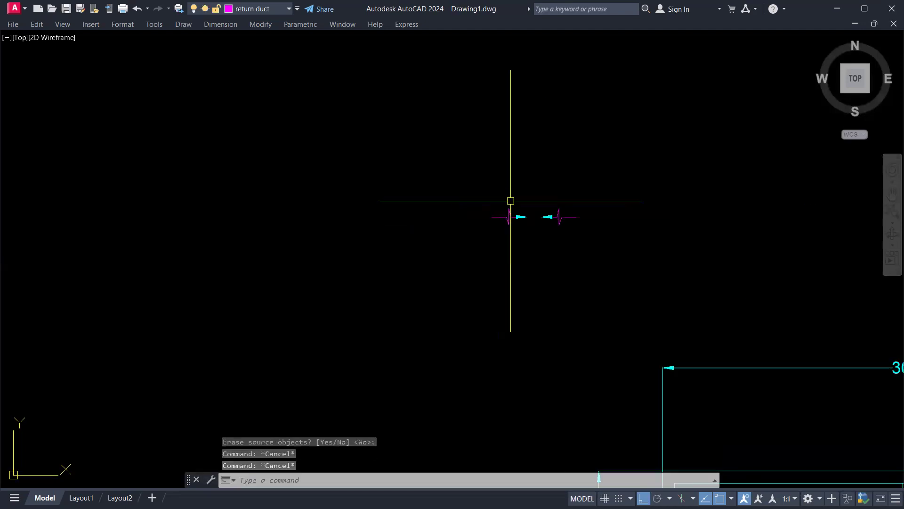
pyautogui.scroll(-2, 495, 222)
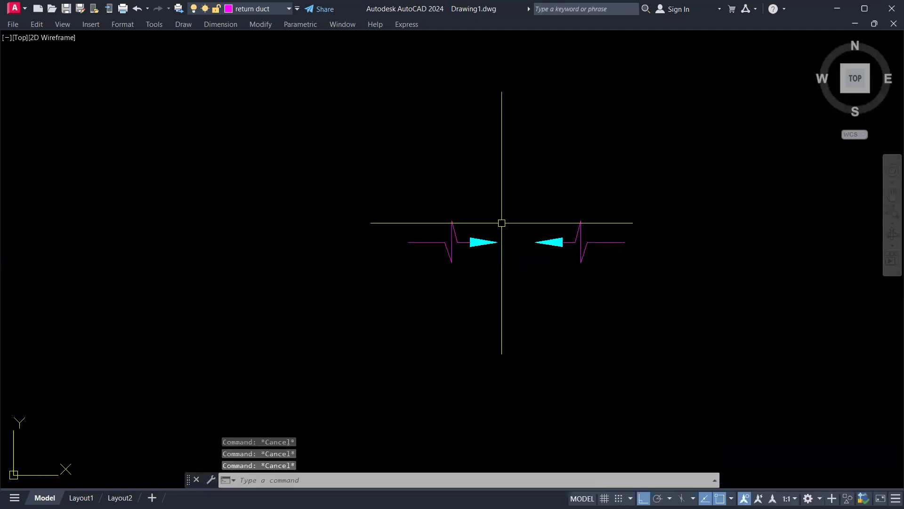
# Step: Move the east-pointing arrow by its tip to the west edge of the branch duct holding the eastern square grille, with ortho off
pyautogui.write('m')
pyautogui.press('Return')
pyautogui.click(517, 220)
pyautogui.click(398, 289)
pyautogui.press('Return')
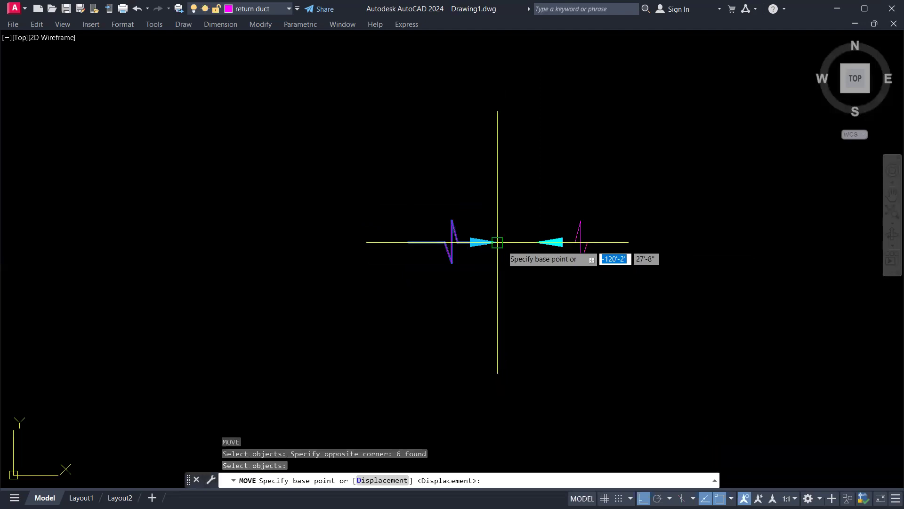
pyautogui.click(498, 242)
pyautogui.scroll(-4, 544, 298)
pyautogui.press('F8')
pyautogui.scroll(8, 656, 373)
pyautogui.moveTo(650, 394); pyautogui.dragTo(626, 384, button='middle')
pyautogui.scroll(3, 672, 373)
pyautogui.click(659, 340)
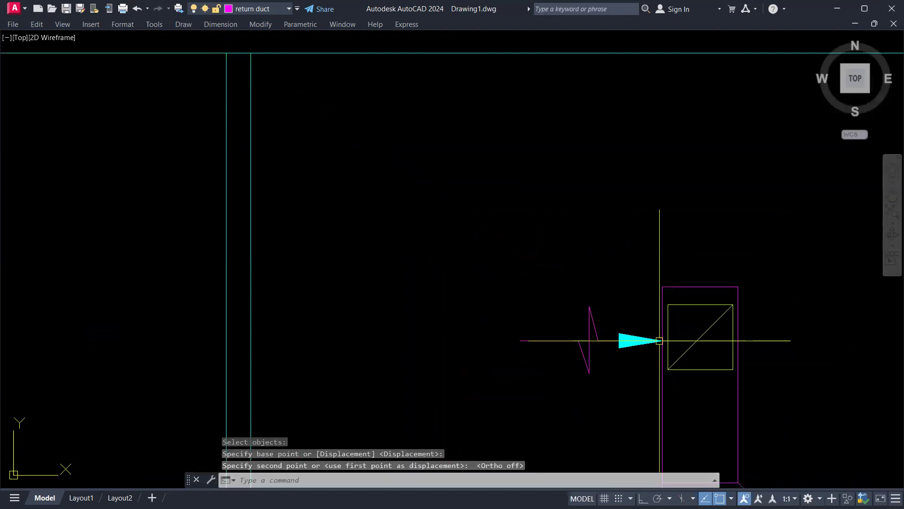
pyautogui.press('Escape')
pyautogui.press('Escape')
pyautogui.scroll(-2, 574, 306)
pyautogui.moveTo(592, 308); pyautogui.dragTo(485, 287, button='middle')
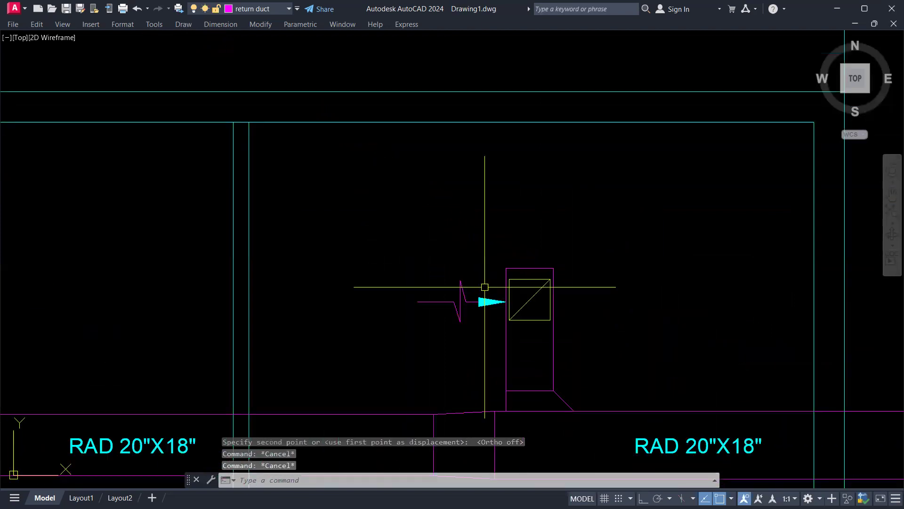
# Step: Scale down the arrow symbol beside the branch duct, using a base point below its tail
pyautogui.scroll(4, 504, 294)
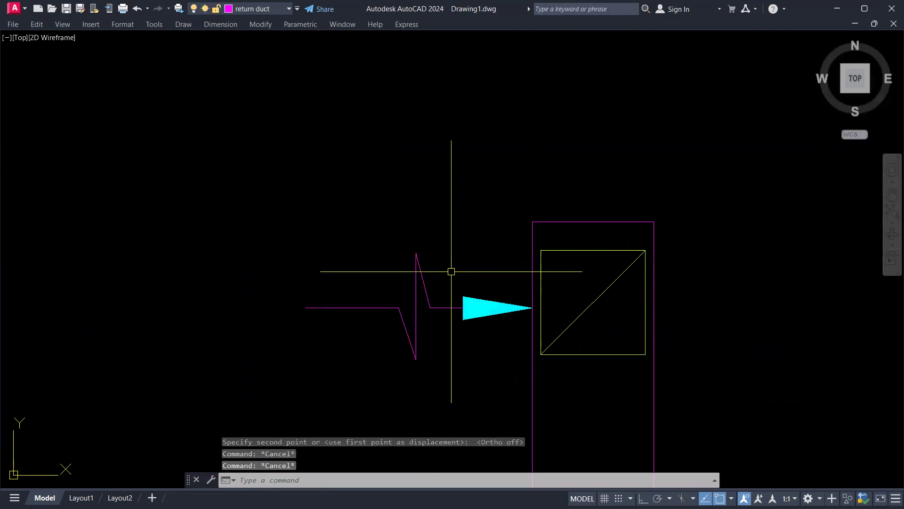
pyautogui.press('Escape')
pyautogui.write('c')
pyautogui.press('Return')
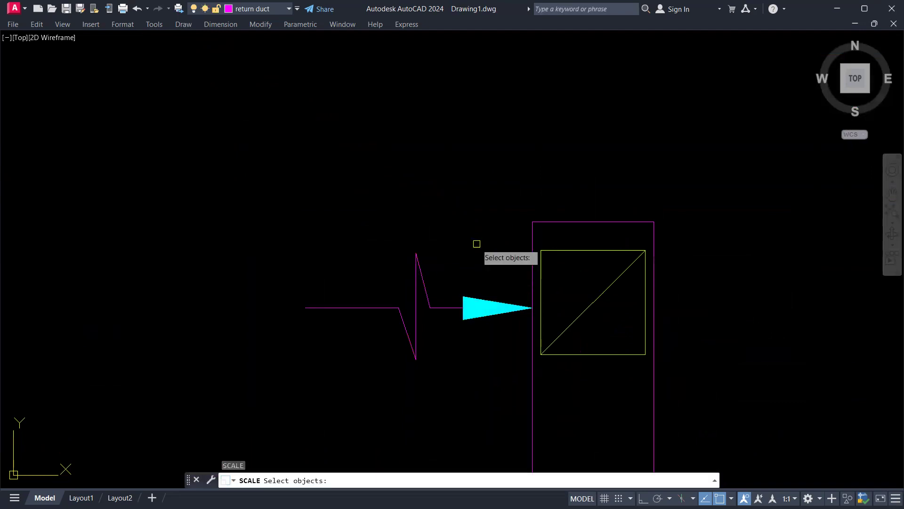
pyautogui.click(492, 226)
pyautogui.click(320, 364)
pyautogui.press('Return')
pyautogui.click(336, 358)
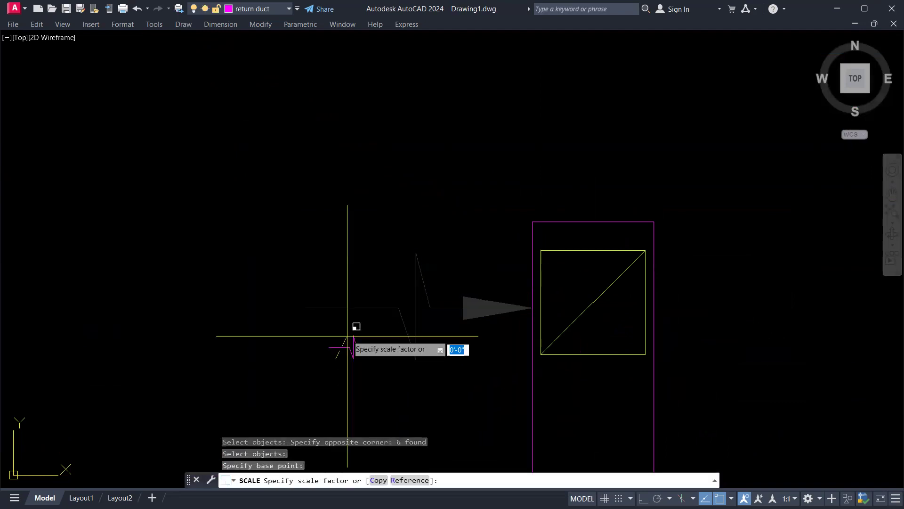
pyautogui.press('Escape')
# Step: Move the scaled arrow by its tip to just west of the branch duct, level with the square grille's center
pyautogui.click(457, 276)
pyautogui.click(380, 352)
pyautogui.write('m')
pyautogui.press('Return')
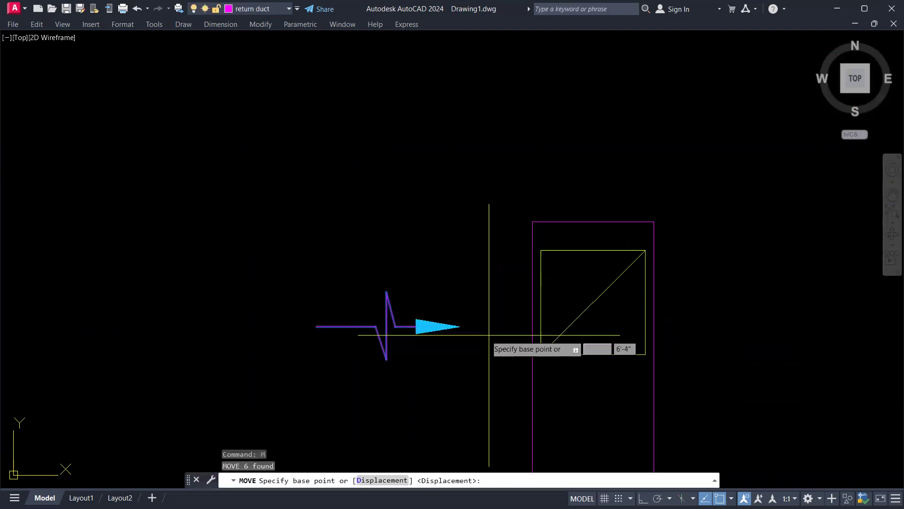
pyautogui.click(460, 327)
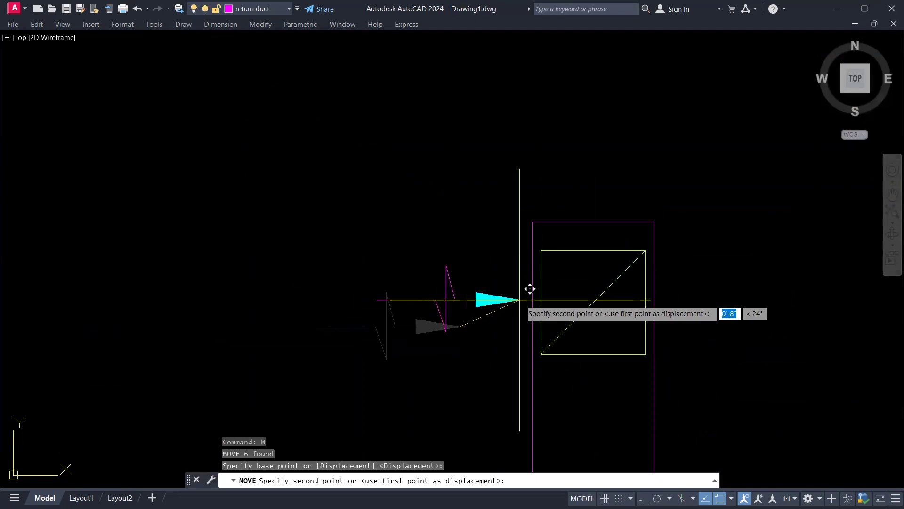
pyautogui.click(519, 300)
# Step: Mirror the arrow about the vertical axis through the square grille's top midpoint with ortho on, keeping the original
pyautogui.write('mi')
pyautogui.press('Return')
pyautogui.click(500, 269)
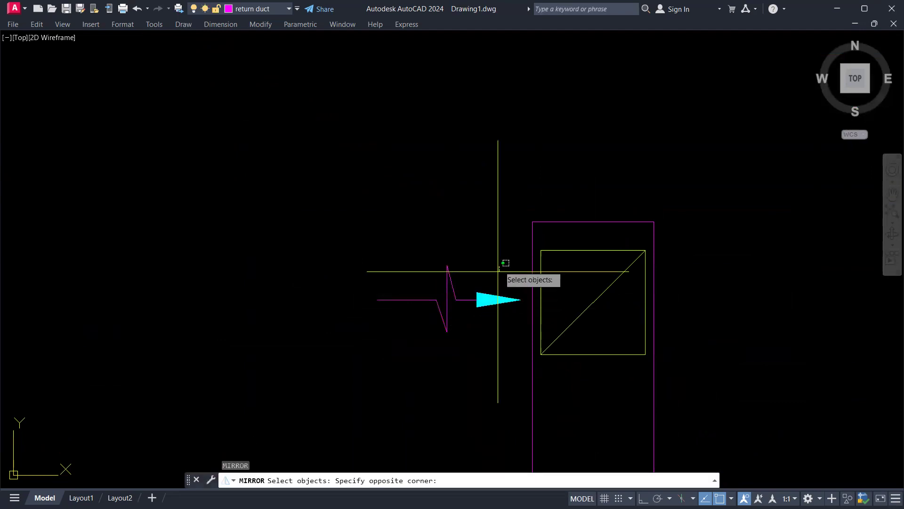
pyautogui.click(391, 353)
pyautogui.press('Return')
pyautogui.click(593, 250)
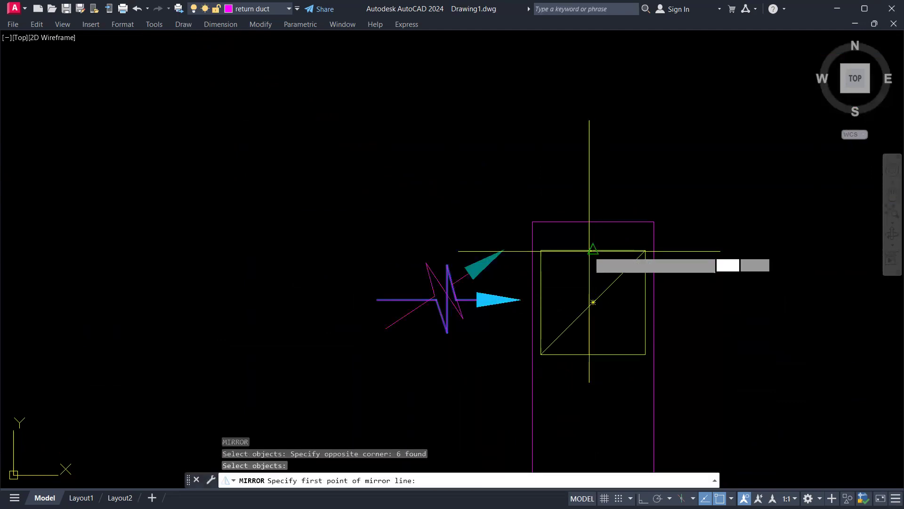
pyautogui.press('F6')
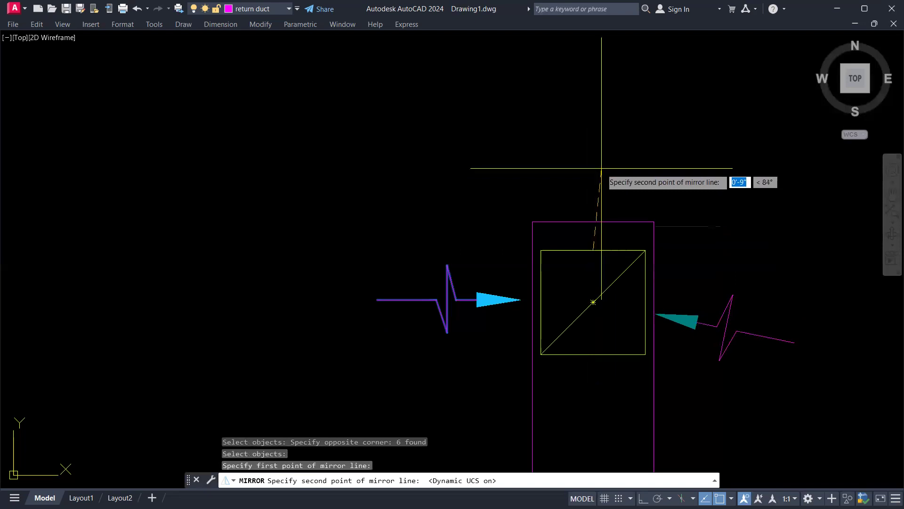
pyautogui.press('F8')
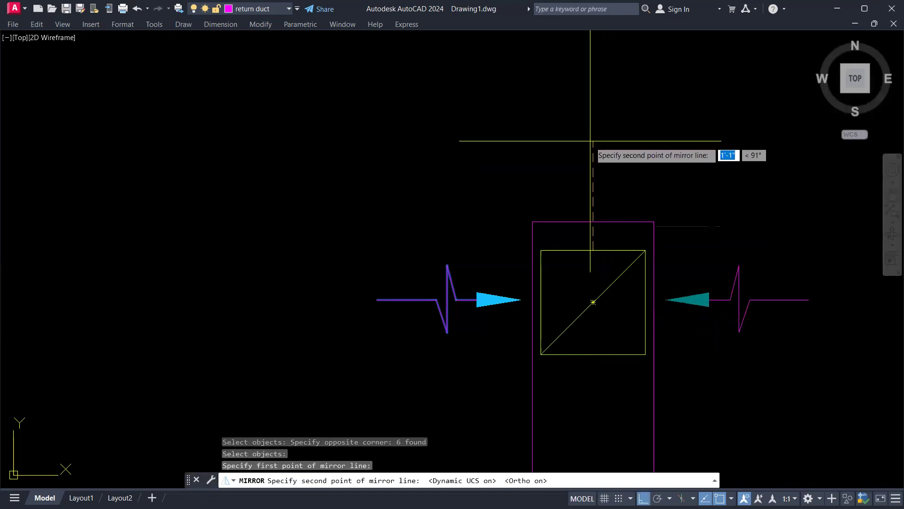
pyautogui.click(590, 143)
pyautogui.press('Escape')
# Step: Rotate a copy of the east arrow by 270 degrees so the copy points north
pyautogui.scroll(-4, 598, 190)
pyautogui.scroll(3, 613, 205)
pyautogui.click(619, 226)
pyautogui.press('Escape')
pyautogui.click(619, 232)
pyautogui.click(540, 292)
pyautogui.press('Escape')
pyautogui.press('Escape')
pyautogui.click(644, 231)
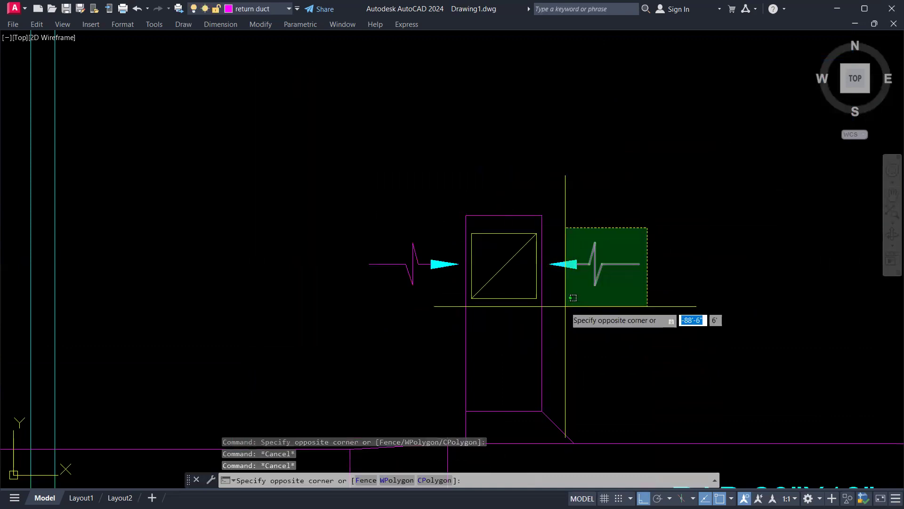
pyautogui.click(577, 297)
pyautogui.write('R')
pyautogui.press('Return')
pyautogui.click(657, 249)
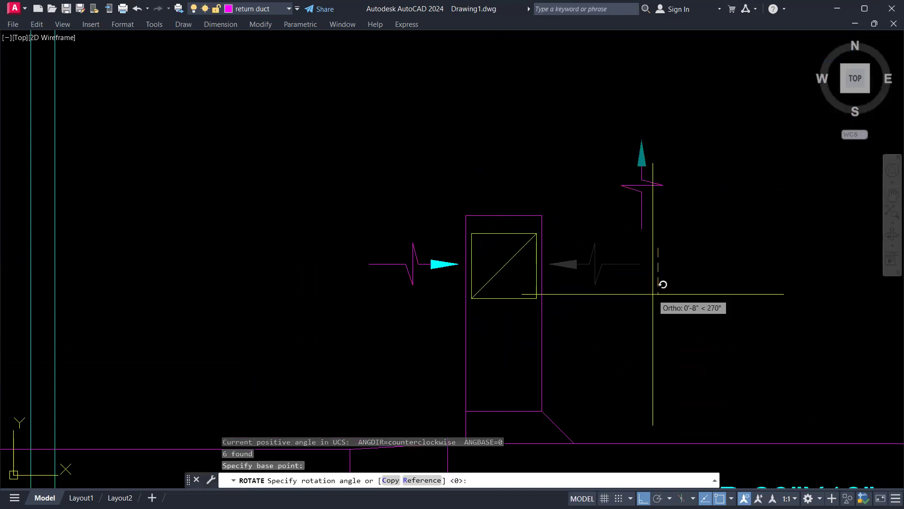
pyautogui.press('Return')
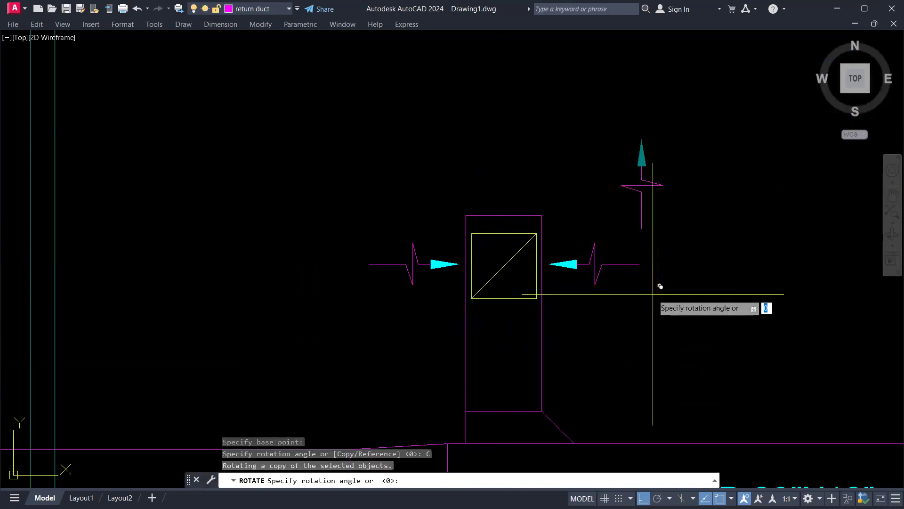
pyautogui.press('Escape')
# Step: Move the north-pointing arrow straight down until its tip lies below the level of the square grille
pyautogui.click(677, 132)
pyautogui.click(613, 214)
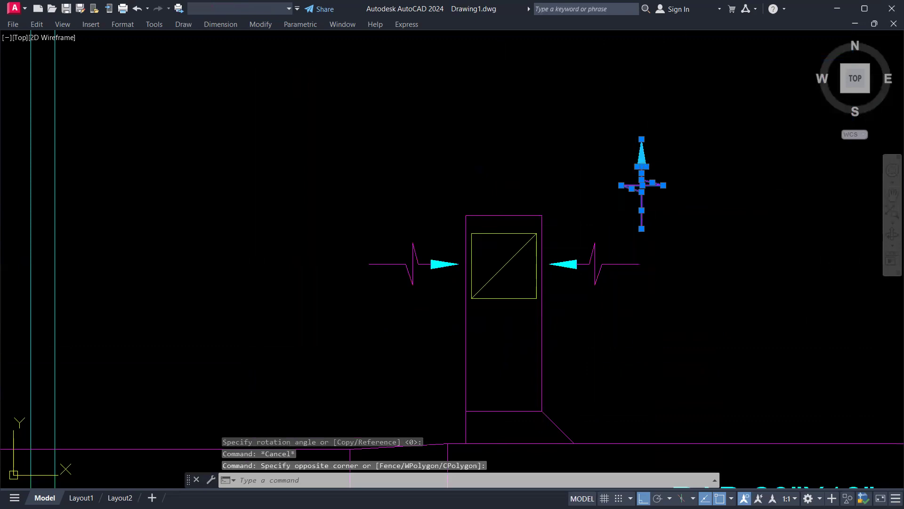
pyautogui.write('M')
pyautogui.press('Return')
pyautogui.click(642, 140)
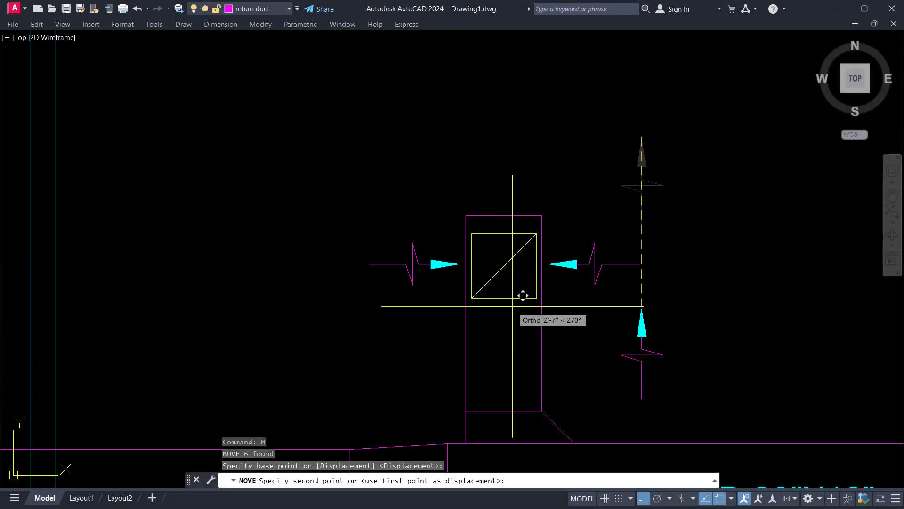
pyautogui.click(504, 307)
pyautogui.press('Escape')
pyautogui.press('Escape')
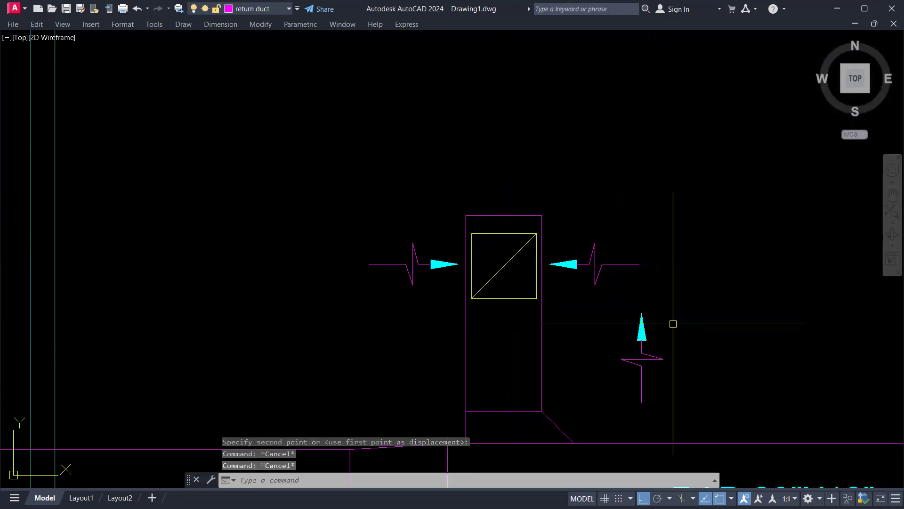
# Step: Move the north-pointing arrow west into the branch duct, centered beneath the square grille
pyautogui.write('m')
pyautogui.press('Return')
pyautogui.click(666, 312)
pyautogui.click(612, 404)
pyautogui.press('Return')
pyautogui.click(641, 313)
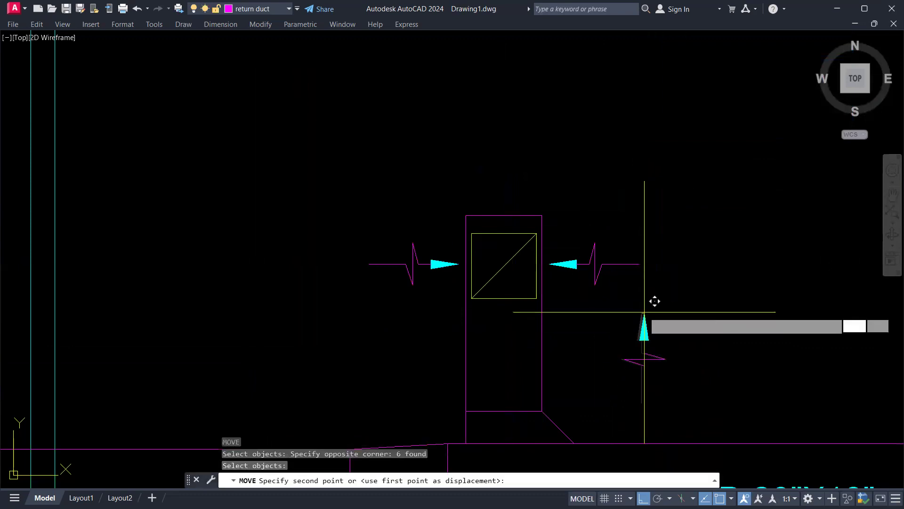
pyautogui.click(513, 304)
pyautogui.press('Escape')
pyautogui.press('Escape')
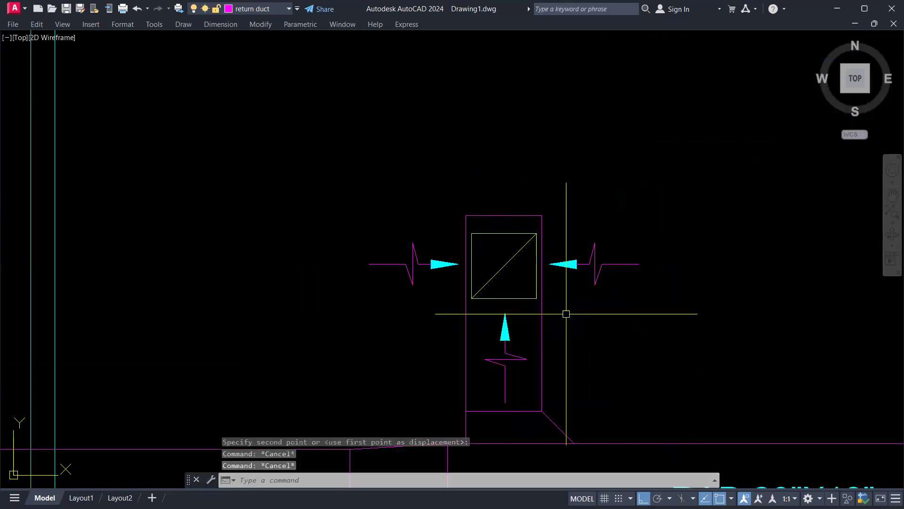
# Step: Mirror the arrow beneath the grille about a horizontal axis near the grille's center, keeping the original
pyautogui.write('MI')
pyautogui.press('Return')
pyautogui.click(520, 308)
pyautogui.click(491, 376)
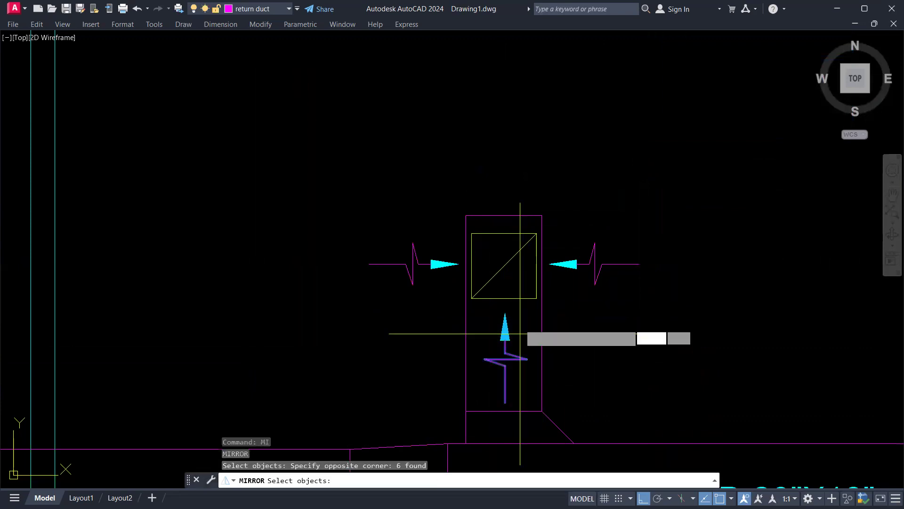
pyautogui.press('Return')
pyautogui.click(672, 259)
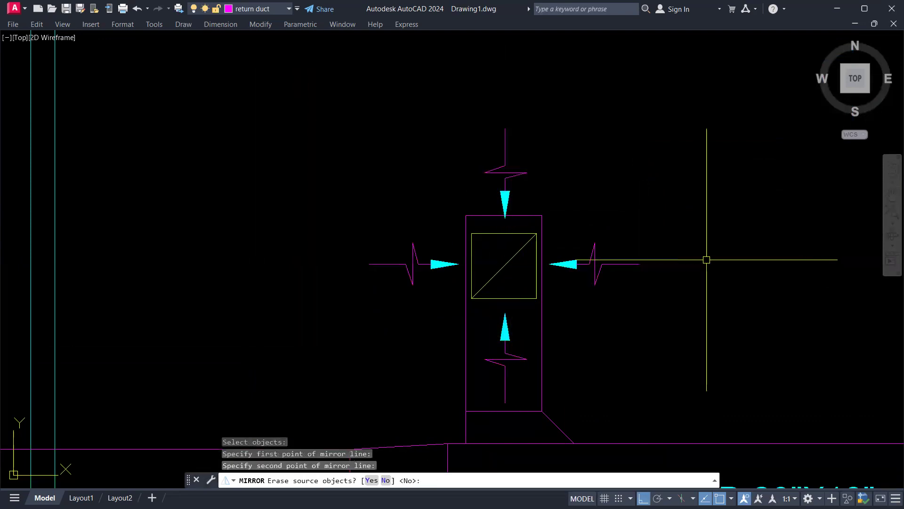
pyautogui.press('Escape')
pyautogui.press('Escape')
pyautogui.scroll(-4, 706, 258)
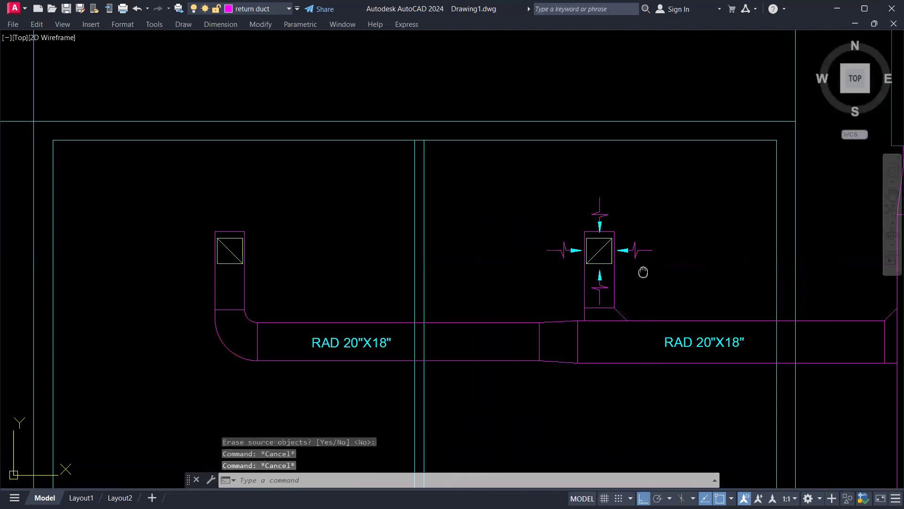
# Step: Try to scale the arrow west of the square grille by a factor of 0.7
pyautogui.press('Escape')
pyautogui.scroll(4, 645, 275)
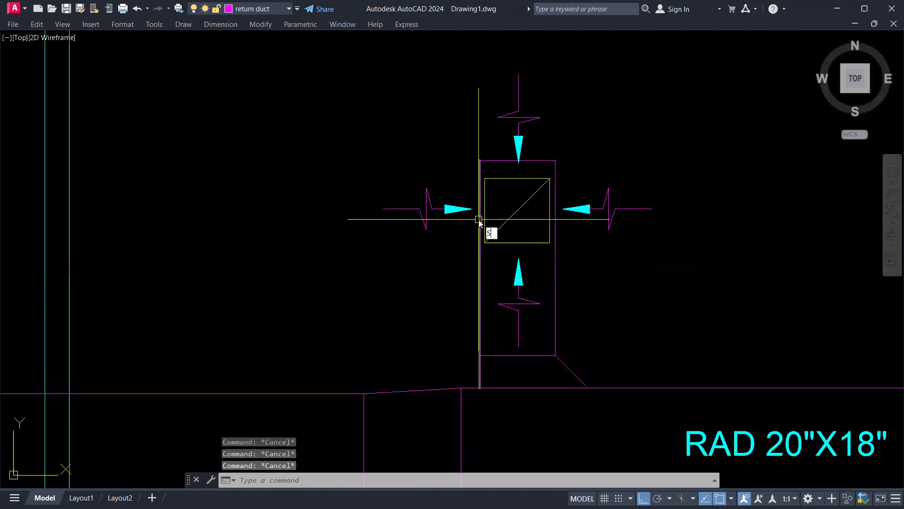
pyautogui.write('c')
pyautogui.press('Return')
pyautogui.click(465, 167)
pyautogui.click(382, 251)
pyautogui.press('Return')
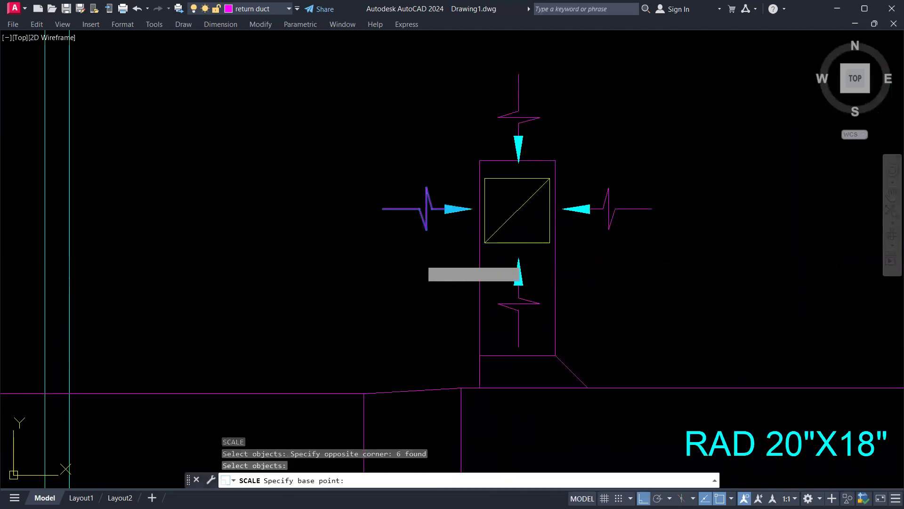
pyautogui.click(419, 260)
pyautogui.write('0.7')
pyautogui.press('Return')
# Step: Try to move the reduced west arrow upward beside the square grille
pyautogui.click(454, 193)
pyautogui.click(389, 248)
pyautogui.write('m')
pyautogui.press('Return')
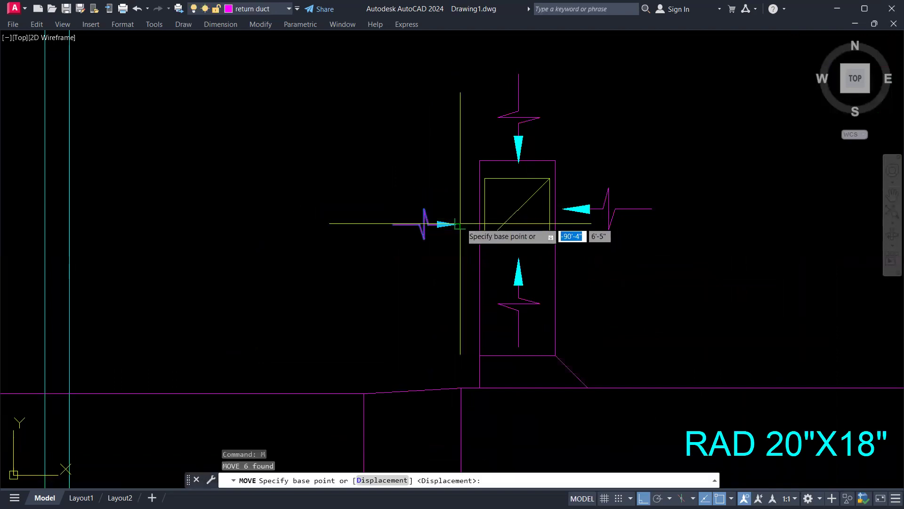
pyautogui.click(460, 223)
pyautogui.click(476, 207)
pyautogui.press('Escape')
pyautogui.press('Escape')
pyautogui.scroll(-2, 627, 231)
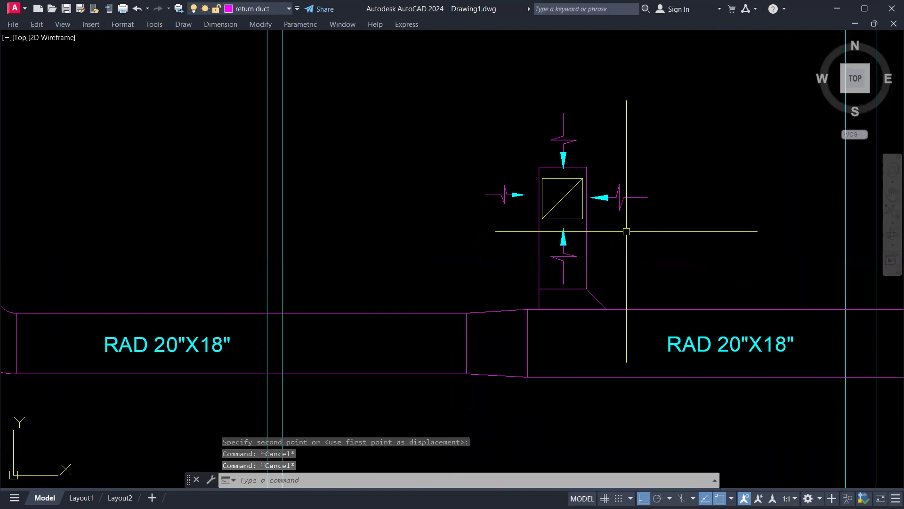
# Step: Undo the move and the scaling of the arrow west of the grille
pyautogui.scroll(4, 593, 219)
pyautogui.hotkey('ctrl', 'z')
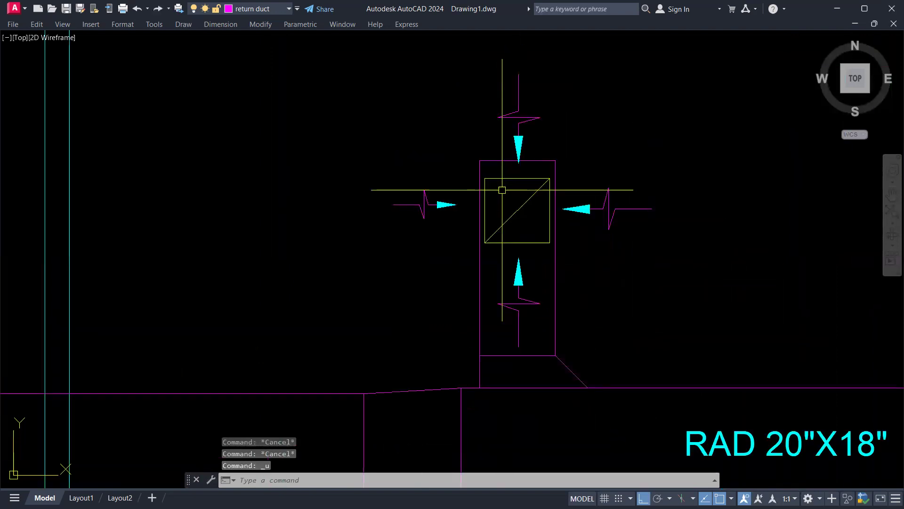
pyautogui.scroll(-4, 472, 215)
pyautogui.press('Escape')
pyautogui.press('Escape')
pyautogui.scroll(2, 504, 181)
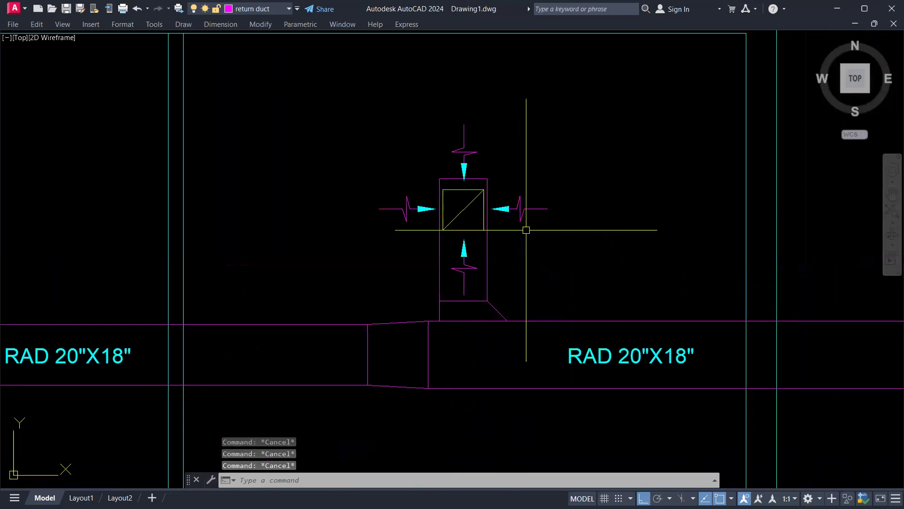
# Step: Copy the four airflow arrows from the center of the east square grille to the center of the west square grille
pyautogui.write('co')
pyautogui.press('Return')
pyautogui.click(552, 186)
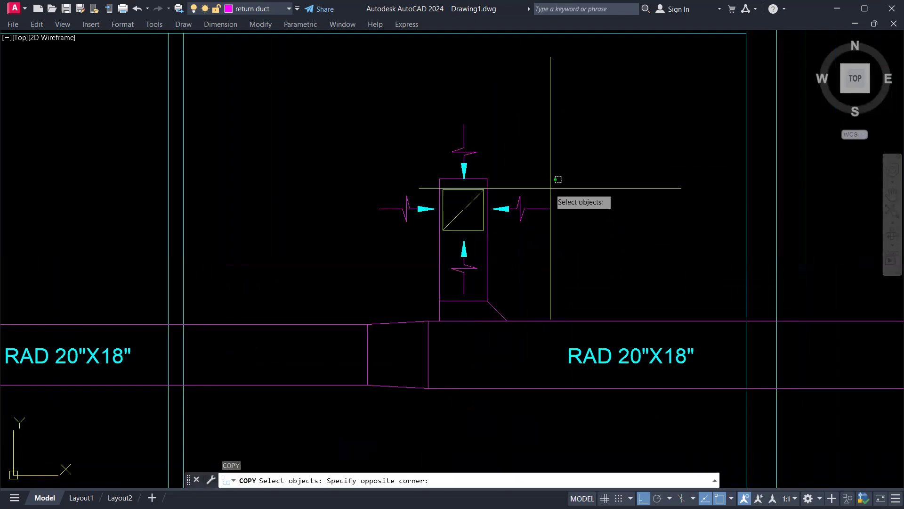
pyautogui.click(491, 235)
pyautogui.scroll(4, 472, 249)
pyautogui.click(483, 234)
pyautogui.click(440, 299)
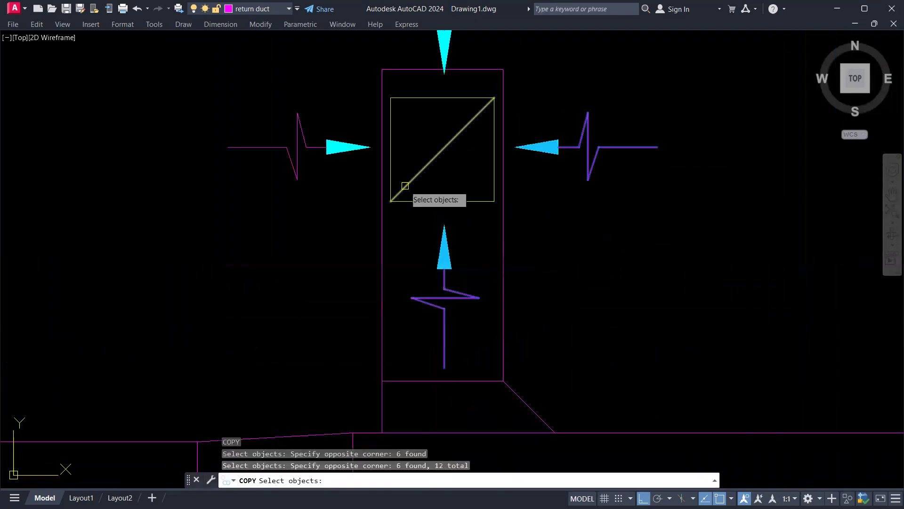
pyautogui.click(348, 95)
pyautogui.click(281, 169)
pyautogui.scroll(-2, 334, 170)
pyautogui.moveTo(397, 108); pyautogui.dragTo(394, 190, button='middle')
pyautogui.click(465, 105)
pyautogui.click(379, 165)
pyautogui.press('Return')
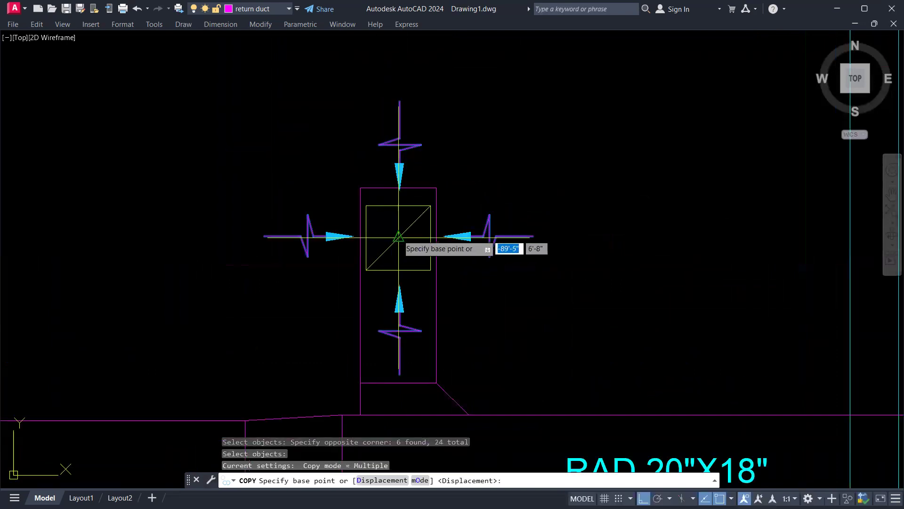
pyautogui.click(398, 238)
pyautogui.scroll(-3, 304, 213)
pyautogui.moveTo(256, 225)
pyautogui.mouseDown(button='middle')
pyautogui.moveTo(468, 179)
pyautogui.moveTo(411, 204)
pyautogui.mouseUp(button='middle')
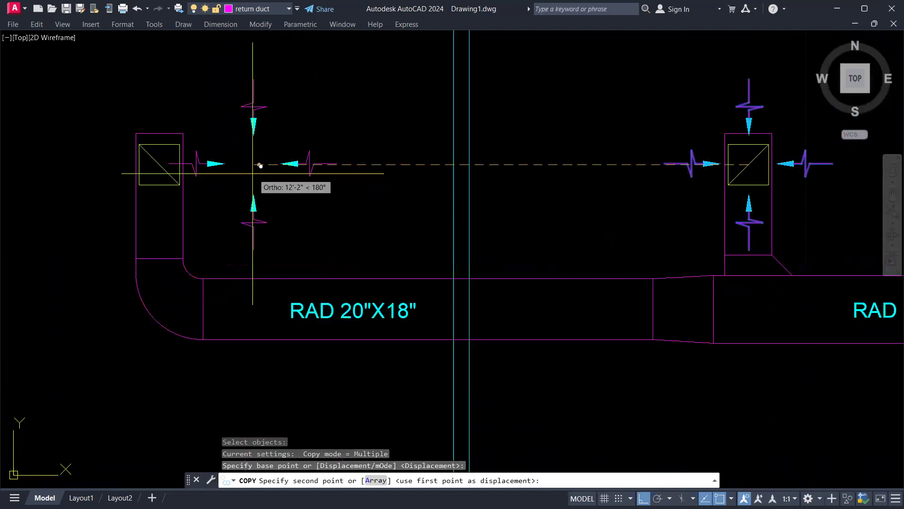
pyautogui.click(159, 164)
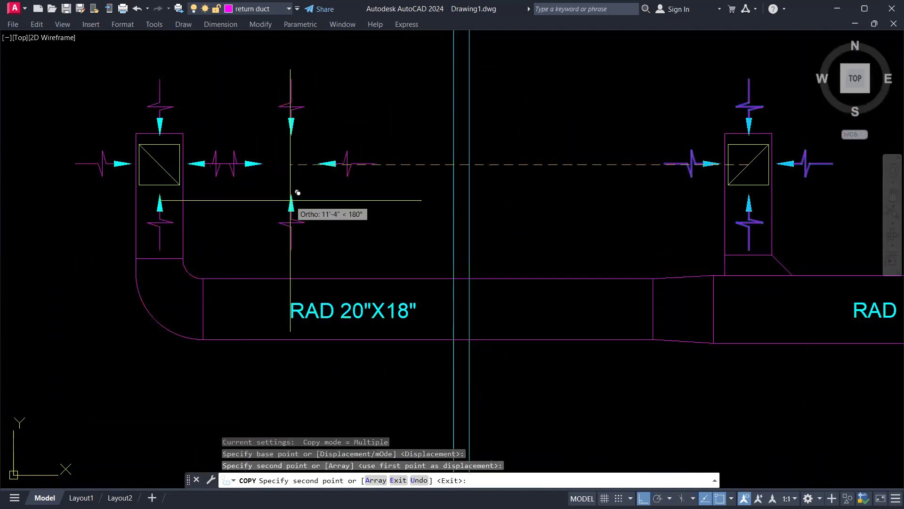
pyautogui.press('Escape')
# Step: Copy the arrow above the east grille straight up, to the empty area between the 30' dimension and the RAD text
pyautogui.scroll(-3, 297, 196)
pyautogui.scroll(2, 359, 169)
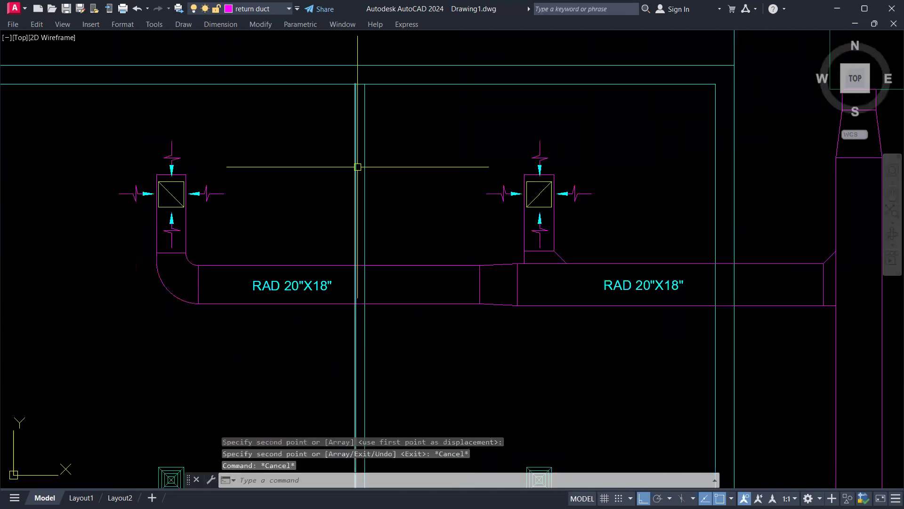
pyautogui.press('Escape')
pyautogui.scroll(-1, 281, 138)
pyautogui.moveTo(438, 223); pyautogui.dragTo(426, 224, button='middle')
pyautogui.scroll(1, 444, 173)
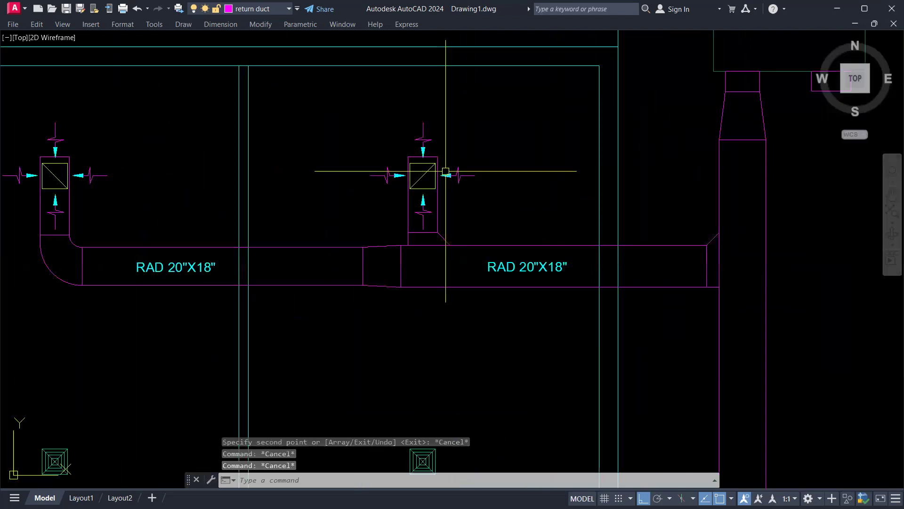
pyautogui.scroll(-2, 442, 187)
pyautogui.scroll(8, 449, 173)
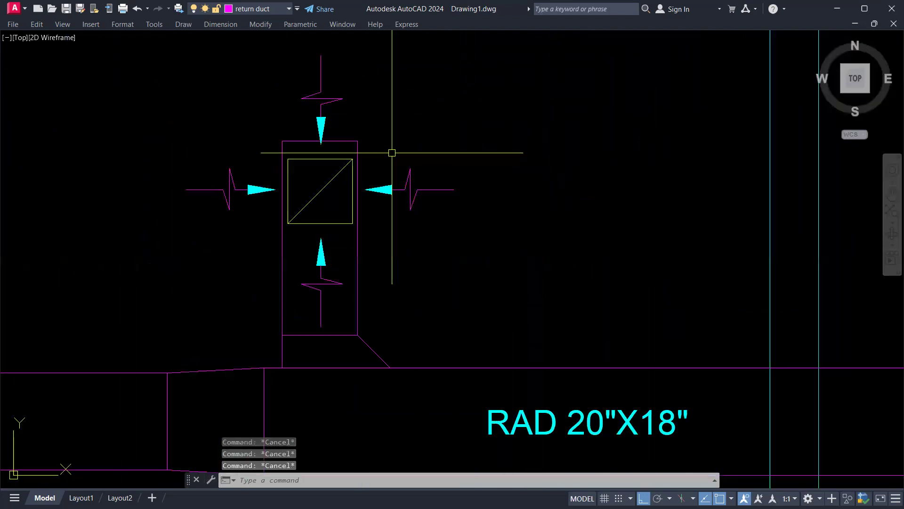
pyautogui.click(382, 134)
pyautogui.click(316, 182)
pyautogui.write('CO')
pyautogui.press('space')
pyautogui.click(372, 195)
pyautogui.scroll(-6, 355, 175)
pyautogui.moveTo(355, 176); pyautogui.dragTo(377, 288, button='middle')
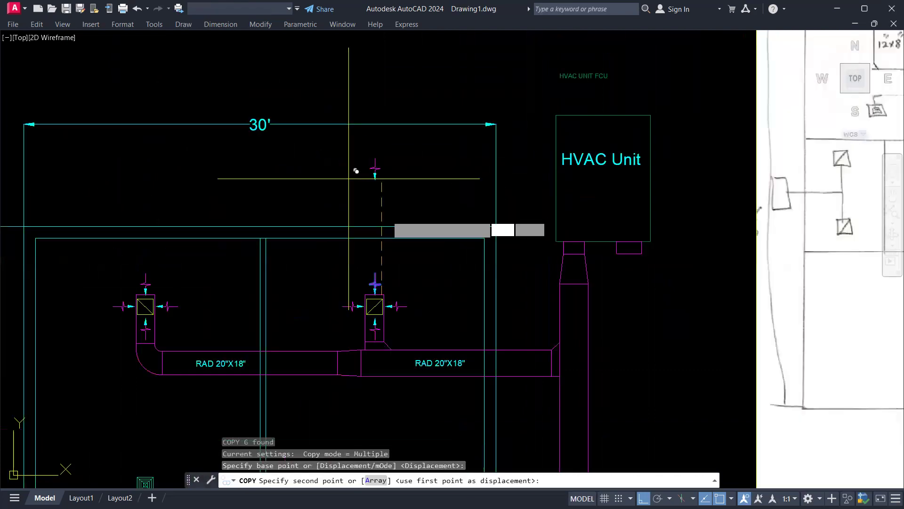
pyautogui.moveTo(392, 162); pyautogui.dragTo(370, 275, button='middle')
pyautogui.click(353, 157)
pyautogui.press('Escape')
pyautogui.click(383, 162)
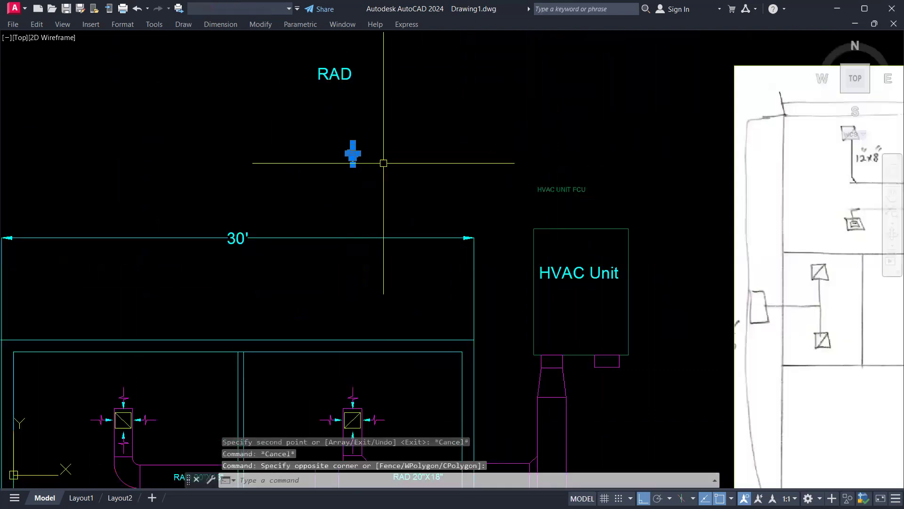
pyautogui.scroll(2, 391, 136)
pyautogui.press('Escape')
pyautogui.press('Escape')
# Step: Erase the three zigzag break lines from the copied arrow above the 30' dimension
pyautogui.scroll(5, 348, 164)
pyautogui.click(224, 166)
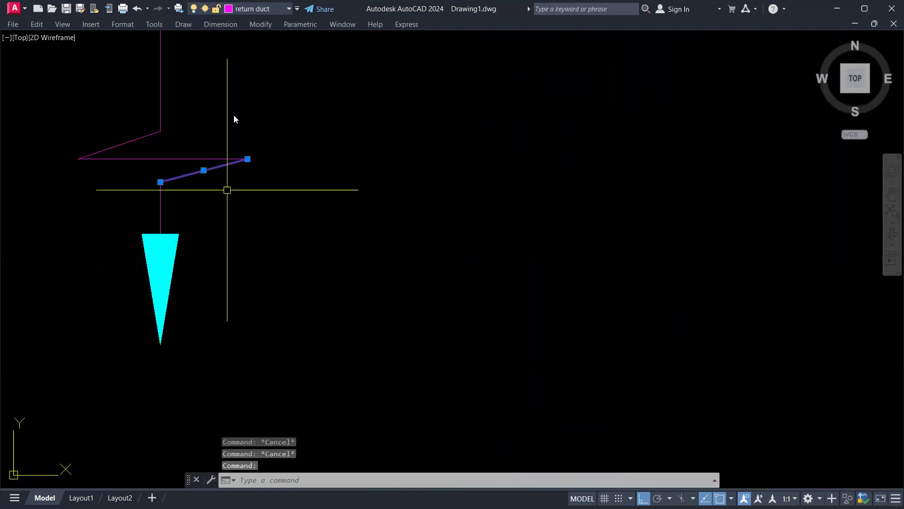
pyautogui.write('e')
pyautogui.press('space')
pyautogui.click(227, 190)
pyautogui.click(188, 149)
pyautogui.write('e')
pyautogui.press('space')
pyautogui.click(117, 145)
pyautogui.write('e')
pyautogui.press('space')
pyautogui.press('Escape')
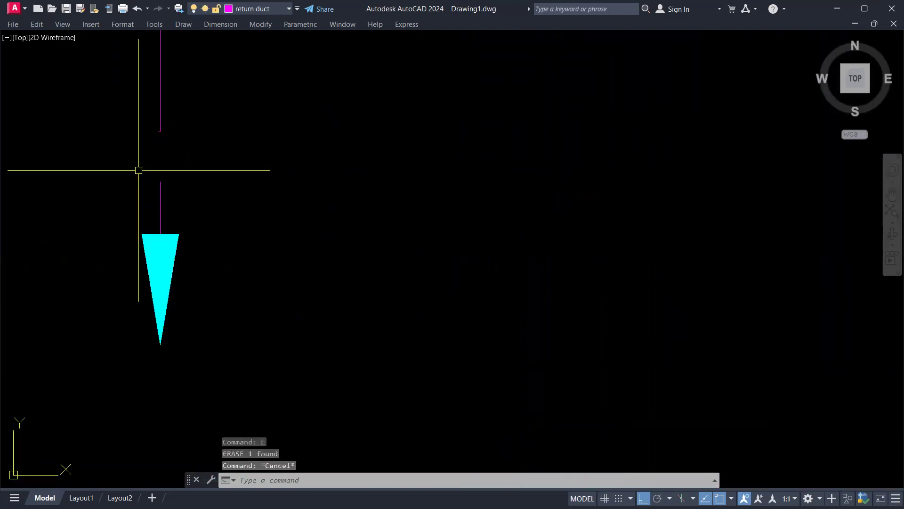
# Step: Try to extend the copied arrow's upper shaft segment across the gap toward the arrowhead
pyautogui.write('ex')
pyautogui.press('space')
pyautogui.moveTo(195, 97)
pyautogui.mouseDown()
pyautogui.moveTo(198, 110)
pyautogui.moveTo(133, 124)
pyautogui.mouseUp()
pyautogui.press('Escape')
pyautogui.scroll(-2, 172, 132)
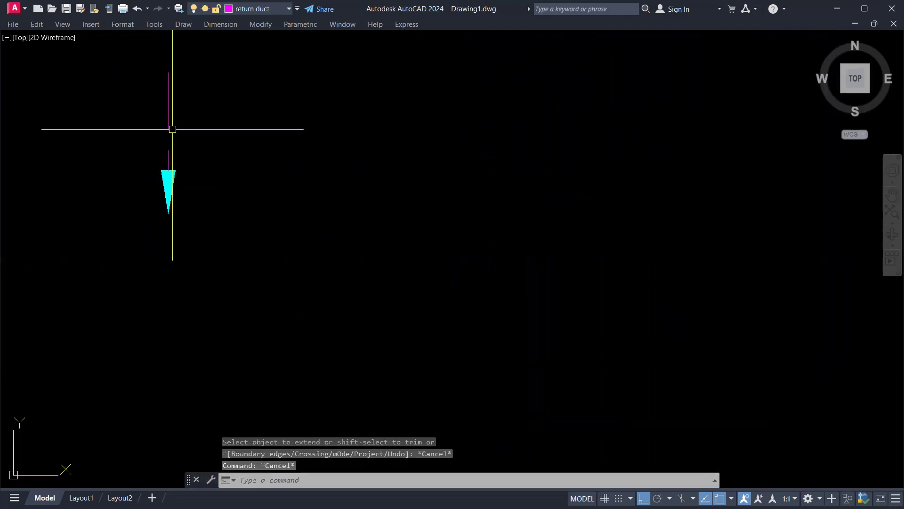
# Step: Erase the detached upper shaft segment and stretch the short remaining shaft upward to form a longer straight tail
pyautogui.click(176, 119)
pyautogui.click(167, 119)
pyautogui.write('E')
pyautogui.press('Return')
pyautogui.press('Escape')
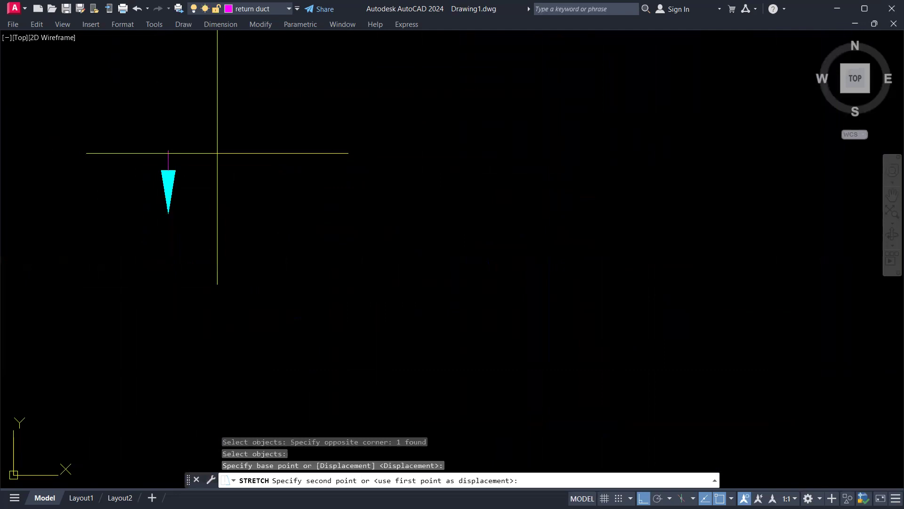
pyautogui.press('Escape')
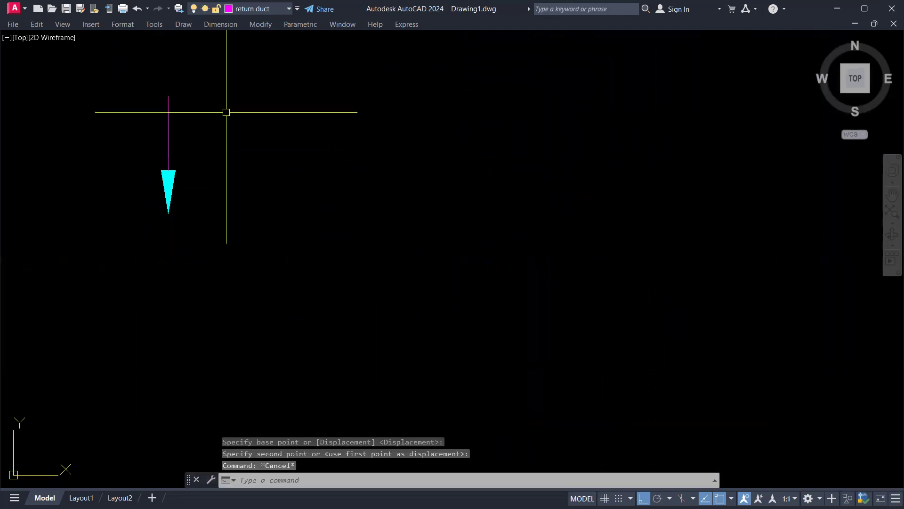
# Step: Match the four arrows around the east square grille to the properties of the grille's diagonal line
pyautogui.scroll(-6, 264, 132)
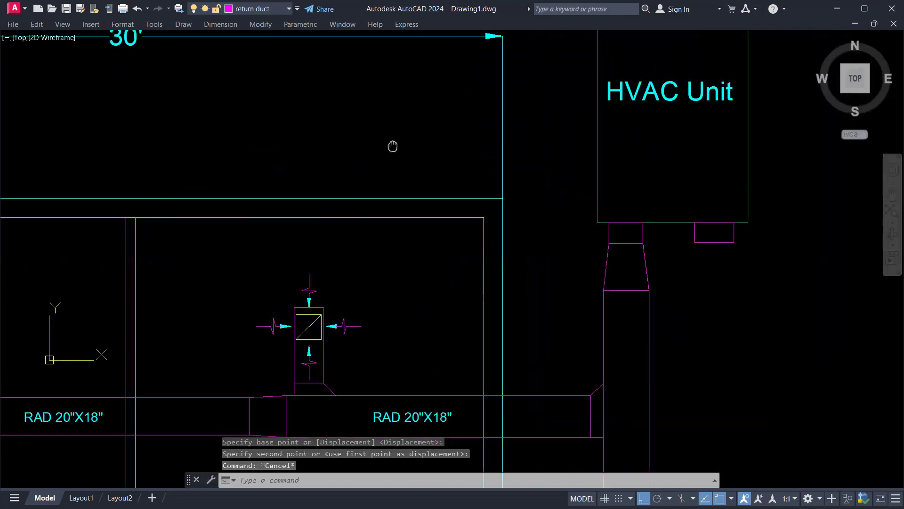
pyautogui.scroll(2, 322, 326)
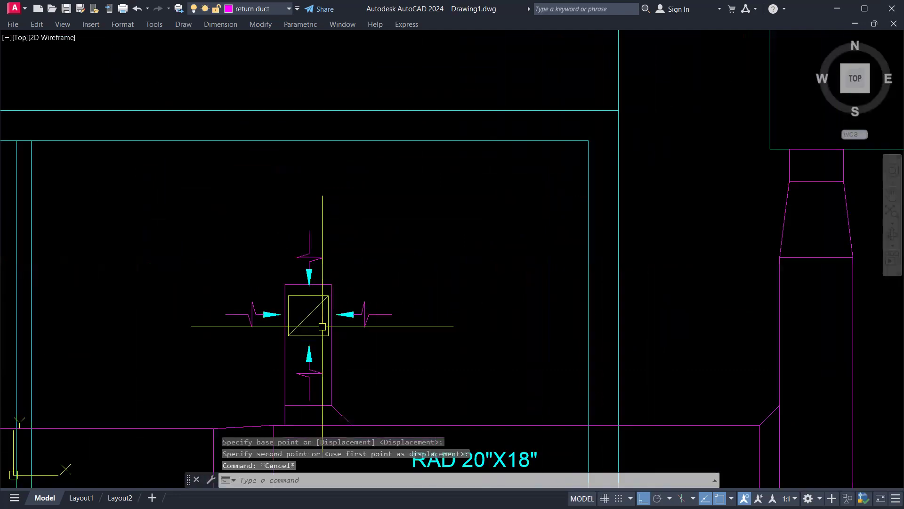
pyautogui.scroll(4, 317, 336)
pyautogui.scroll(-2, 317, 336)
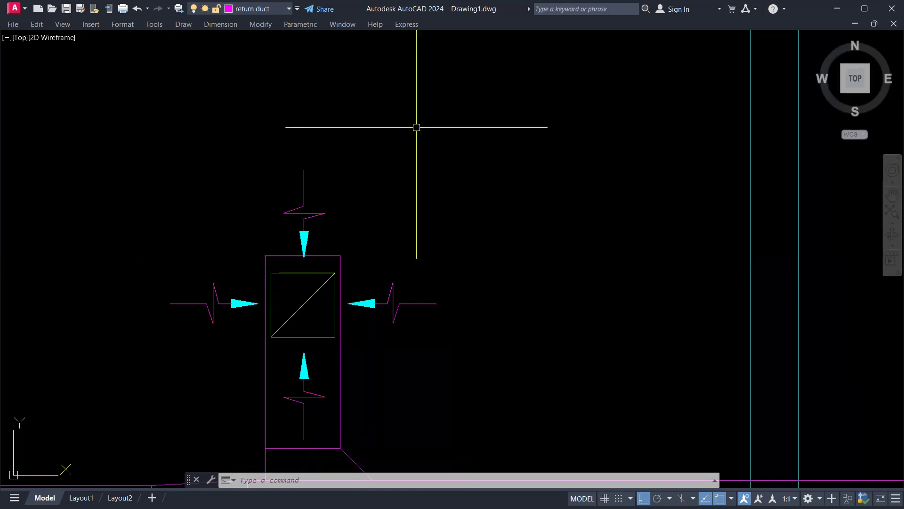
pyautogui.write('M')
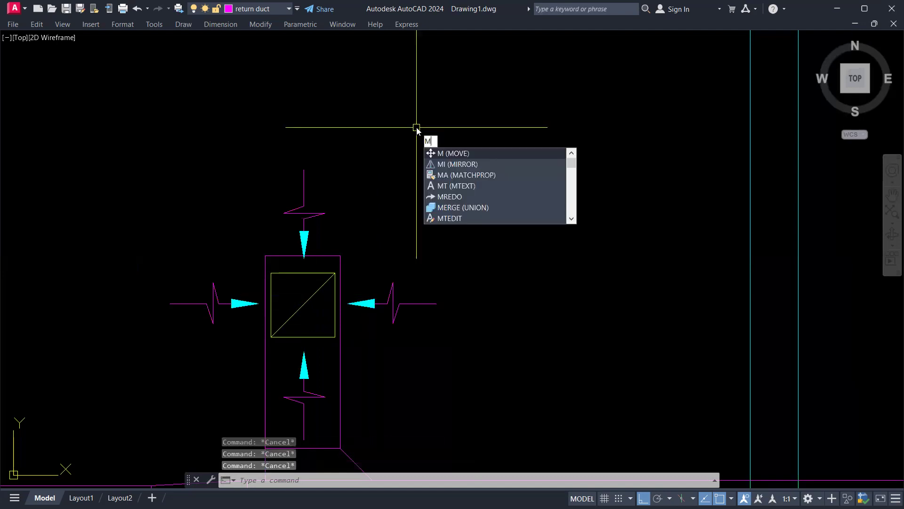
pyautogui.write('A')
pyautogui.press('Return')
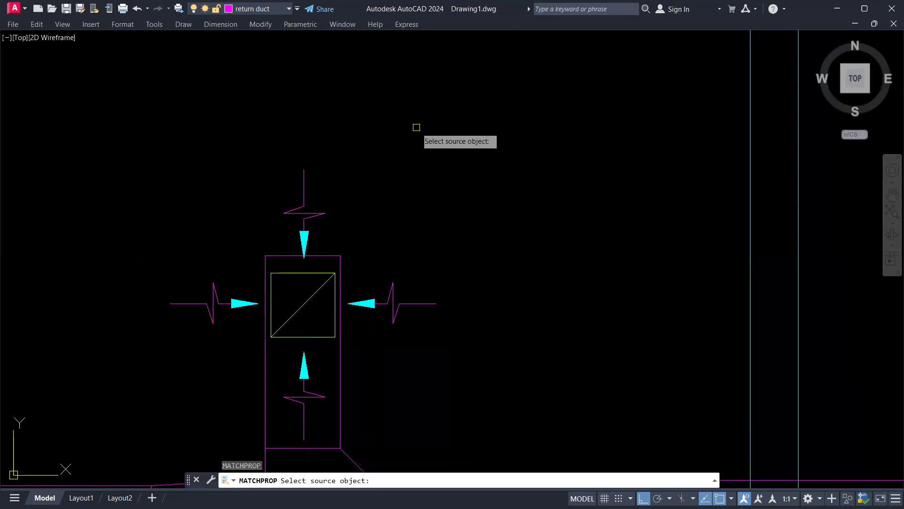
pyautogui.click(311, 297)
pyautogui.click(448, 267)
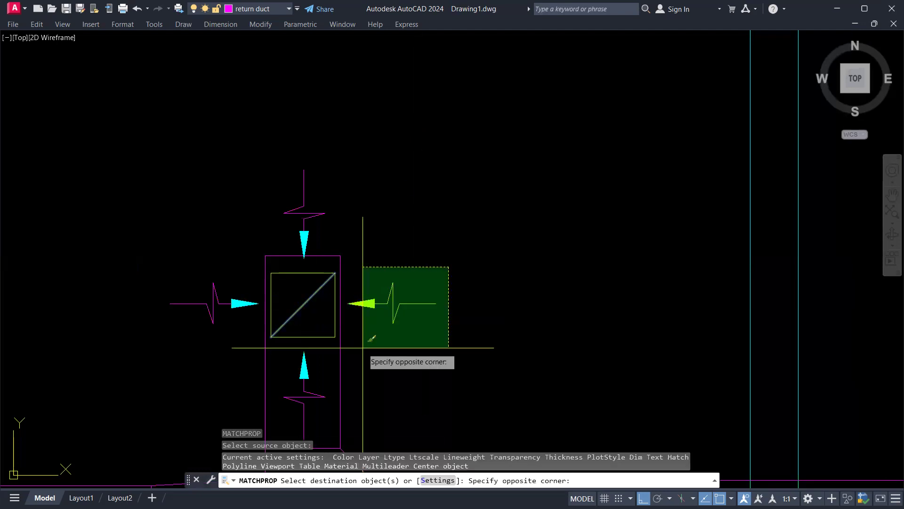
pyautogui.click(362, 318)
pyautogui.click(366, 154)
pyautogui.click(277, 248)
pyautogui.click(240, 243)
pyautogui.click(167, 349)
pyautogui.moveTo(244, 288); pyautogui.dragTo(317, 180, button='middle')
pyautogui.click(376, 254)
pyautogui.click(386, 251)
pyautogui.click(366, 302)
pyautogui.click(377, 222)
pyautogui.click(363, 196)
pyautogui.press('Escape')
pyautogui.press('Escape')
pyautogui.press('Escape')
pyautogui.scroll(-5, 404, 221)
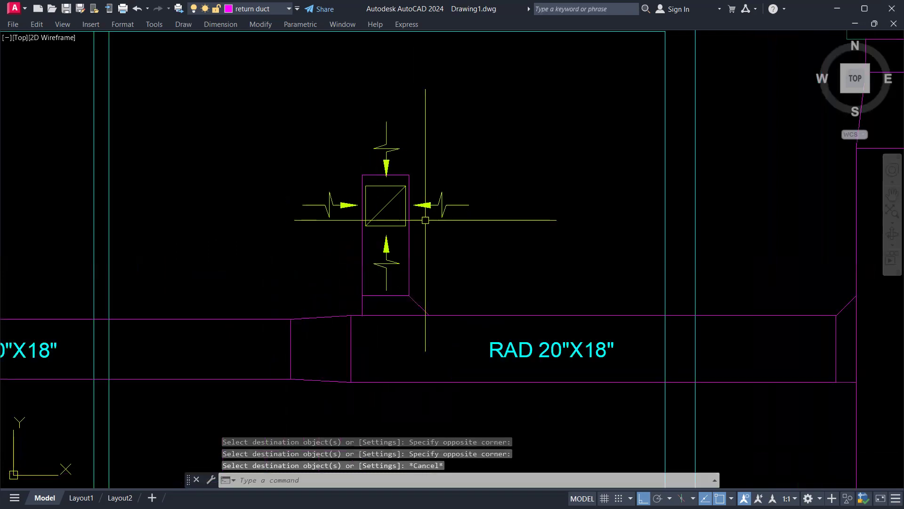
# Step: Match the four arrows around the west square grille to the properties of the arrow east of the other grille
pyautogui.press('Return')
pyautogui.scroll(2, 450, 229)
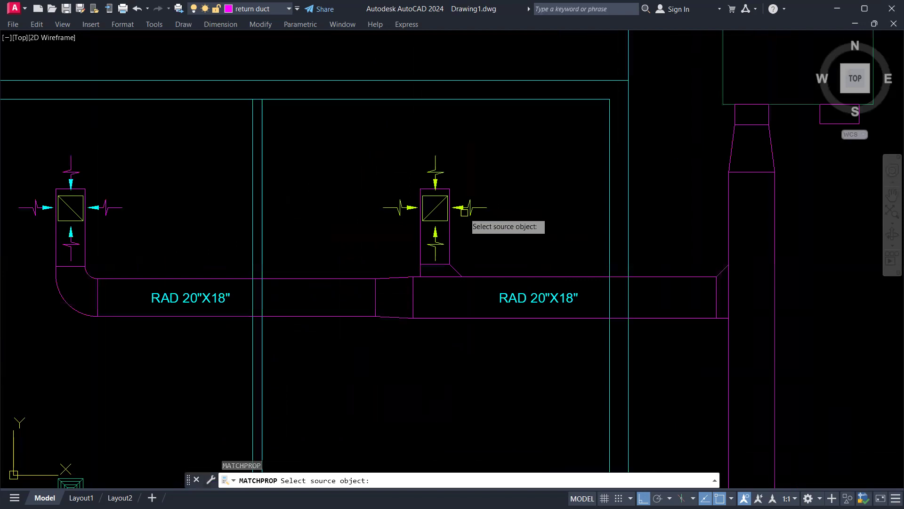
pyautogui.click(467, 214)
pyautogui.click(125, 189)
pyautogui.click(94, 220)
pyautogui.moveTo(134, 192); pyautogui.dragTo(227, 185, button='middle')
pyautogui.click(182, 119)
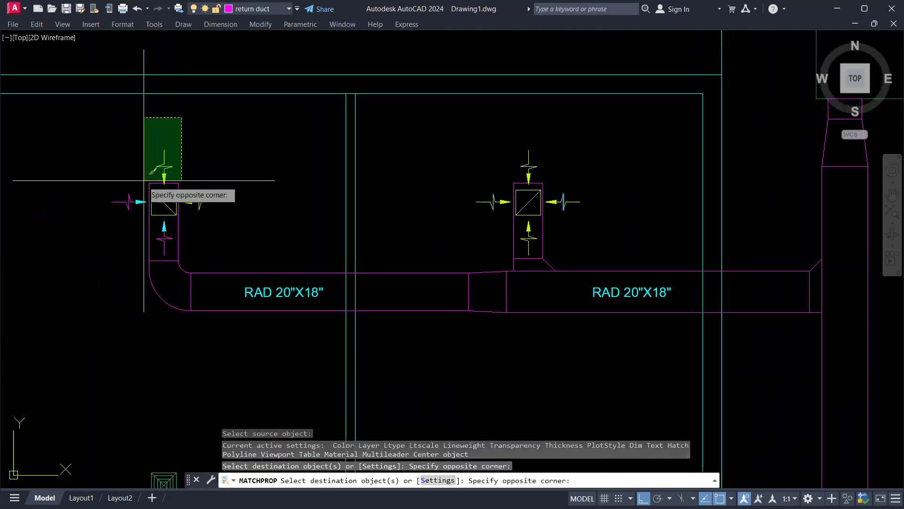
pyautogui.click(142, 201)
pyautogui.click(140, 172)
pyautogui.click(111, 223)
pyautogui.scroll(2, 162, 250)
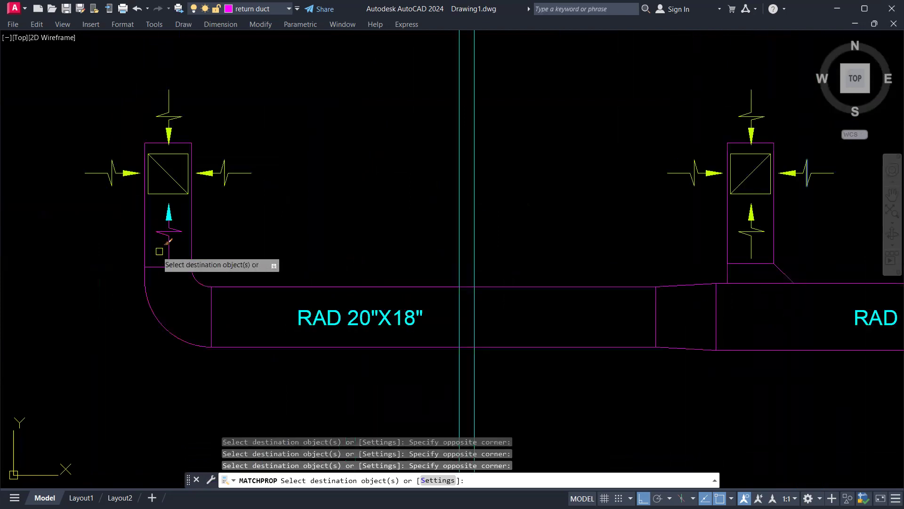
pyautogui.click(178, 208)
pyautogui.press('Escape')
pyautogui.press('Escape')
pyautogui.press('Escape')
pyautogui.scroll(-3, 444, 255)
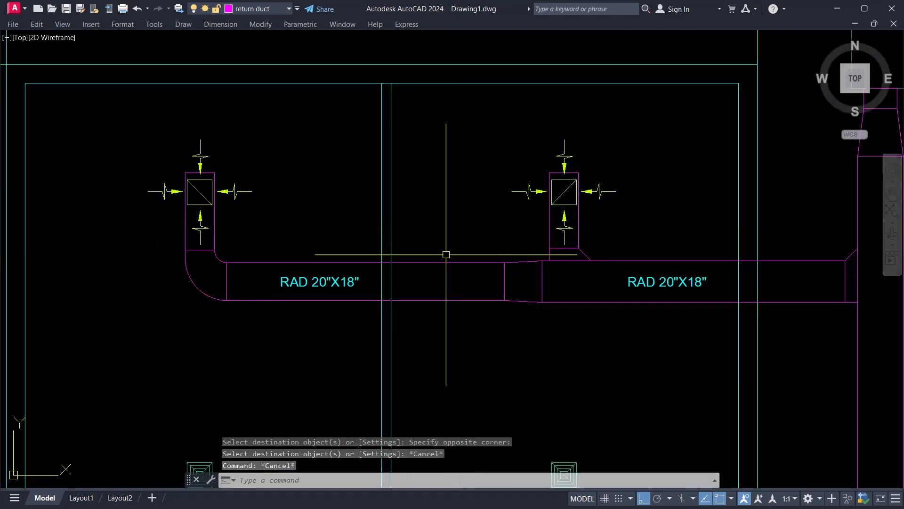
# Step: Make sup duct the current layer for drawing the supply ductwork
pyautogui.moveTo(502, 259); pyautogui.dragTo(443, 237, button='middle')
pyautogui.scroll(-4, 534, 258)
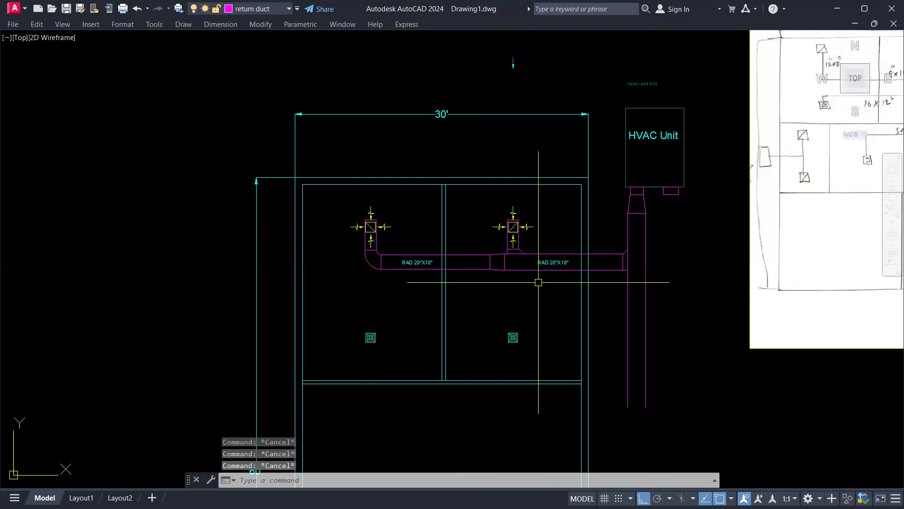
pyautogui.moveTo(509, 279); pyautogui.dragTo(503, 251, button='middle')
pyautogui.moveTo(534, 160)
pyautogui.mouseDown(button='middle')
pyautogui.moveTo(412, 266)
pyautogui.moveTo(391, 229)
pyautogui.mouseUp(button='middle')
pyautogui.moveTo(535, 255); pyautogui.dragTo(460, 242, button='middle')
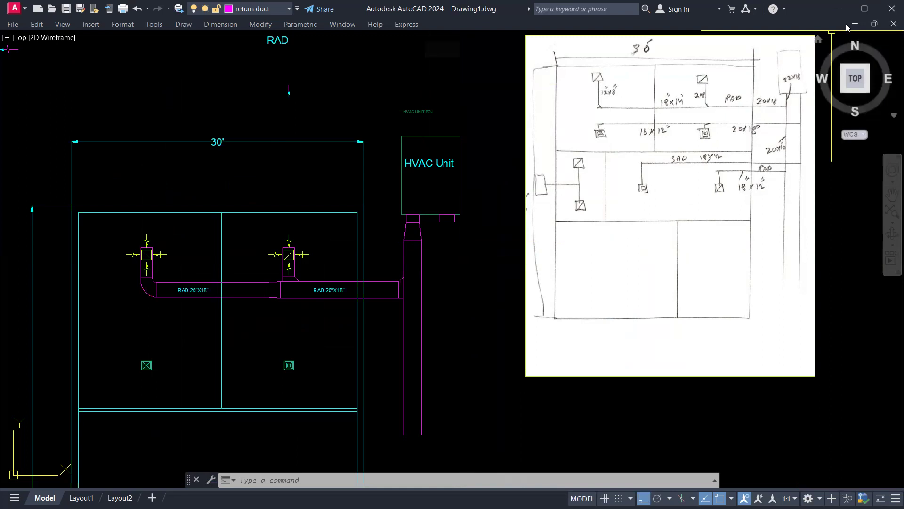
pyautogui.click(256, 8)
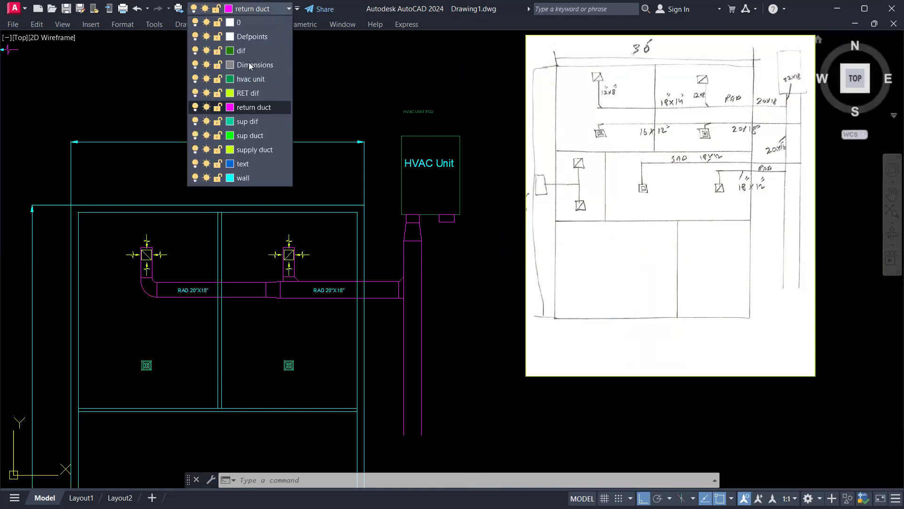
pyautogui.click(250, 135)
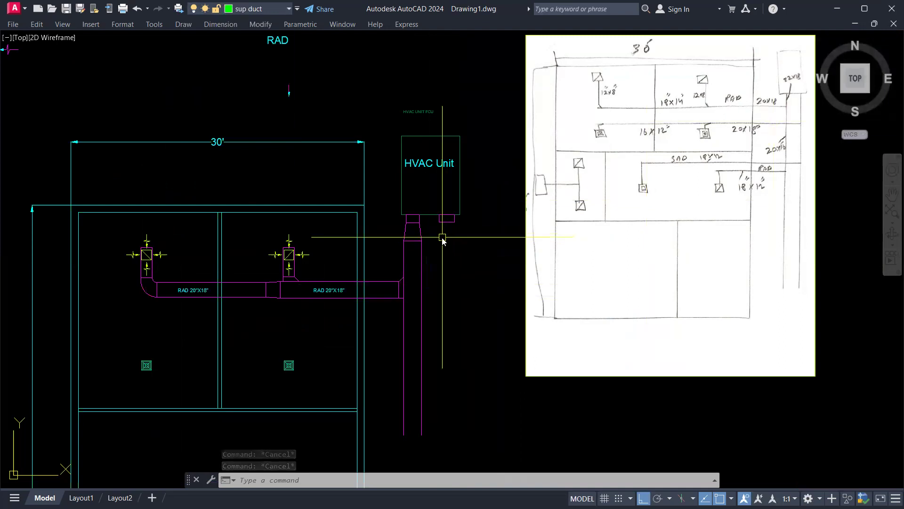
# Step: Draw a short vertical centerline downward from the bottom midpoint of the HVAC unit's east collar
pyautogui.write('l')
pyautogui.press('Return')
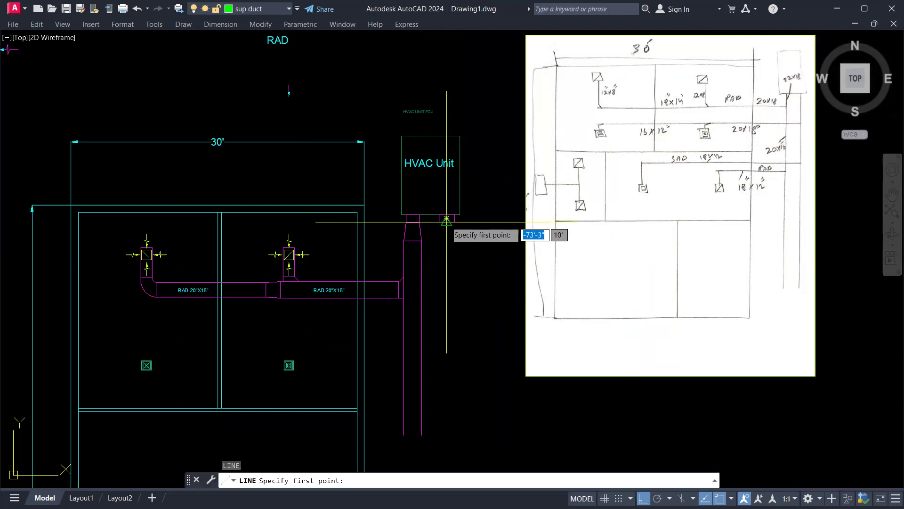
pyautogui.click(447, 221)
pyautogui.scroll(2, 446, 258)
pyautogui.press('Escape')
pyautogui.press('Escape')
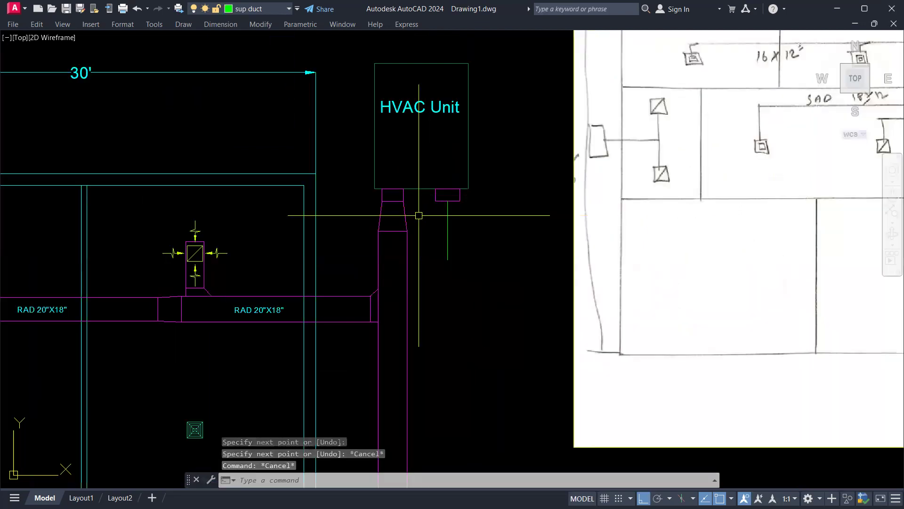
pyautogui.press('Escape')
pyautogui.scroll(2, 459, 212)
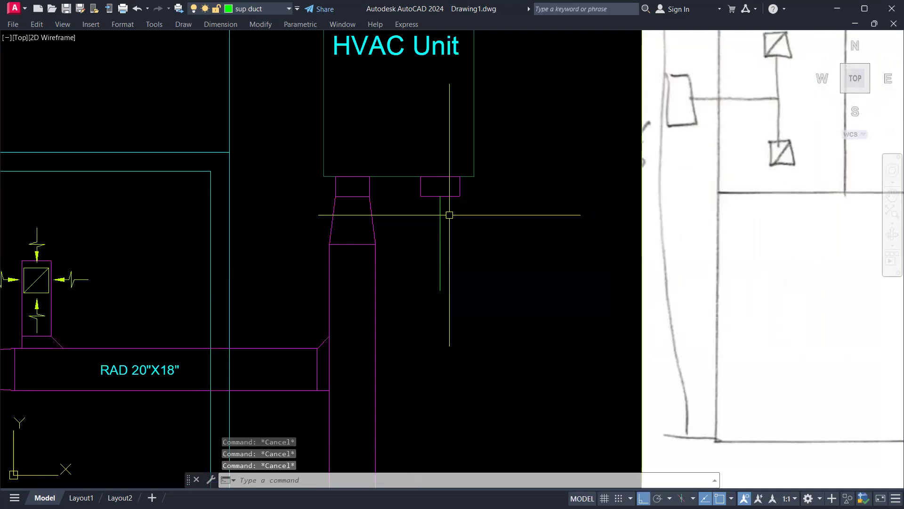
pyautogui.scroll(-4, 449, 214)
pyautogui.scroll(3, 444, 208)
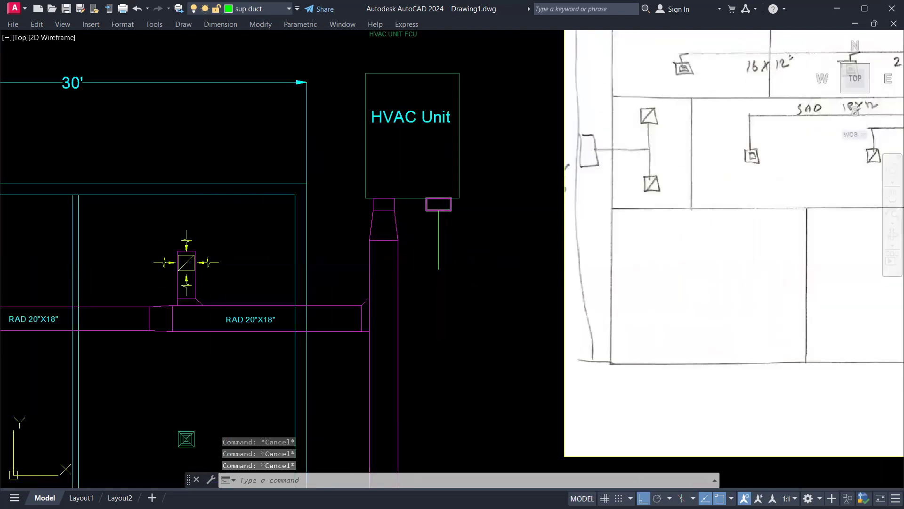
pyautogui.write('o')
pyautogui.press('Return')
pyautogui.scroll(4, 400, 198)
pyautogui.click(354, 216)
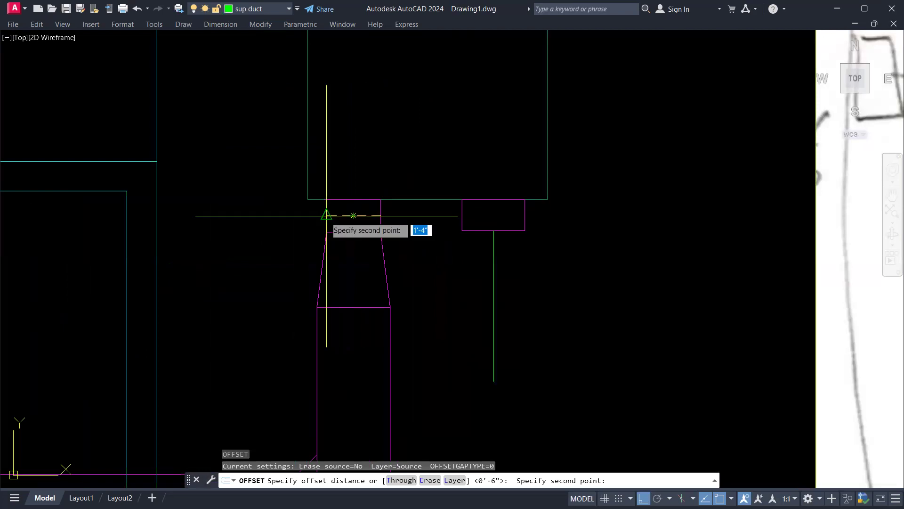
pyautogui.press('Escape')
# Step: Offset the new supply centerline to both sides by half the width of the return trunk duct
pyautogui.press('Return')
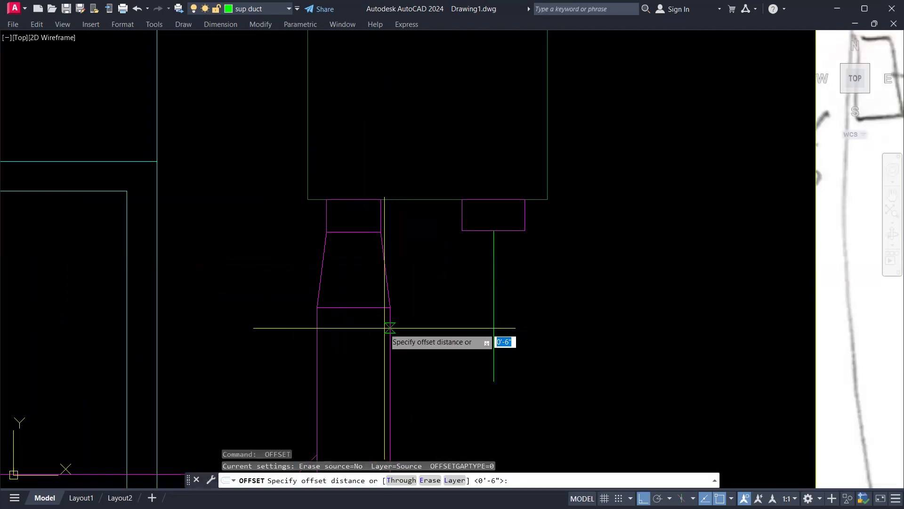
pyautogui.click(353, 307)
pyautogui.click(390, 307)
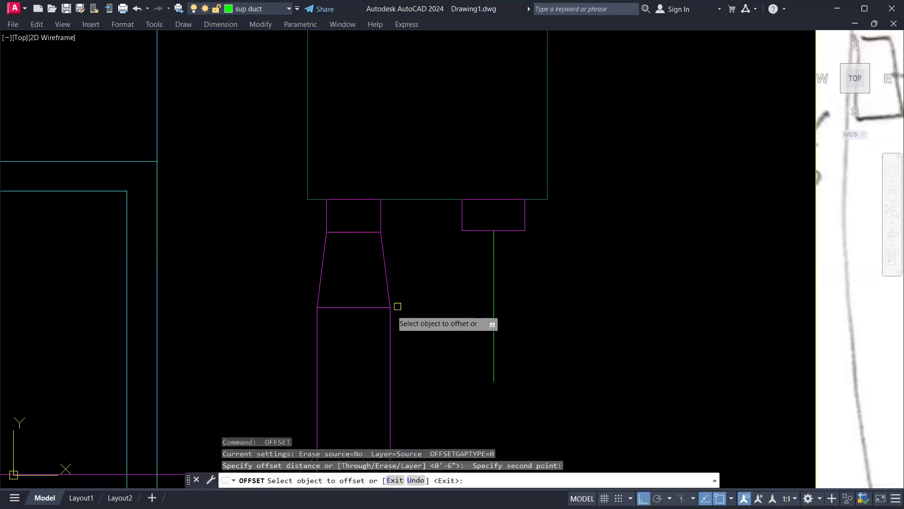
pyautogui.click(494, 284)
pyautogui.click(498, 283)
pyautogui.click(493, 284)
pyautogui.click(470, 283)
pyautogui.press('Escape')
pyautogui.press('Escape')
pyautogui.click(286, 226)
pyautogui.click(409, 309)
pyautogui.write('co')
pyautogui.press('Return')
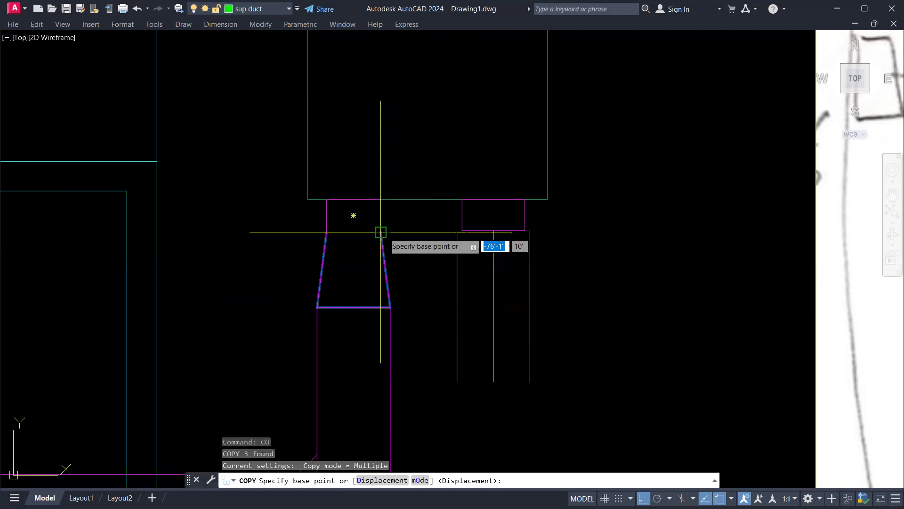
pyautogui.click(380, 232)
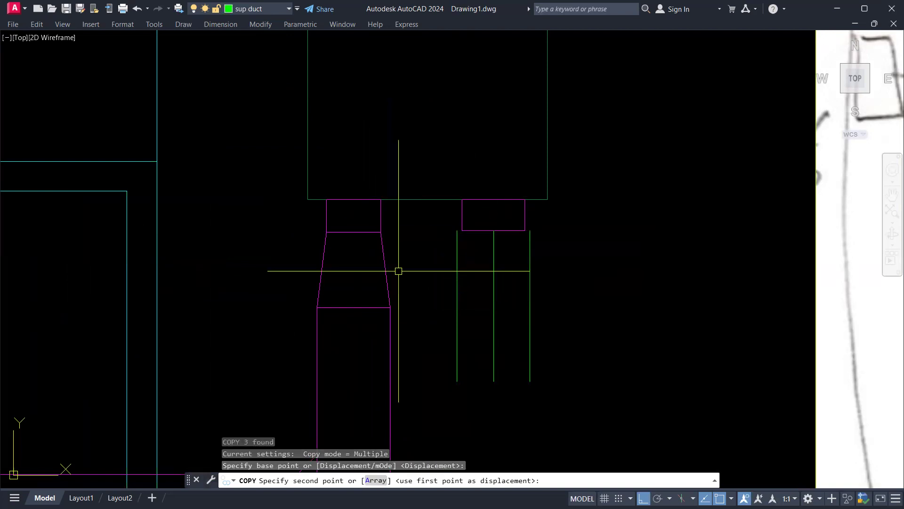
pyautogui.press('Escape')
# Step: Copy the return duct's tapered transition to the HVAC unit's east collar, using its top midpoint as the base point
pyautogui.click(304, 217)
pyautogui.click(409, 312)
pyautogui.write('c')
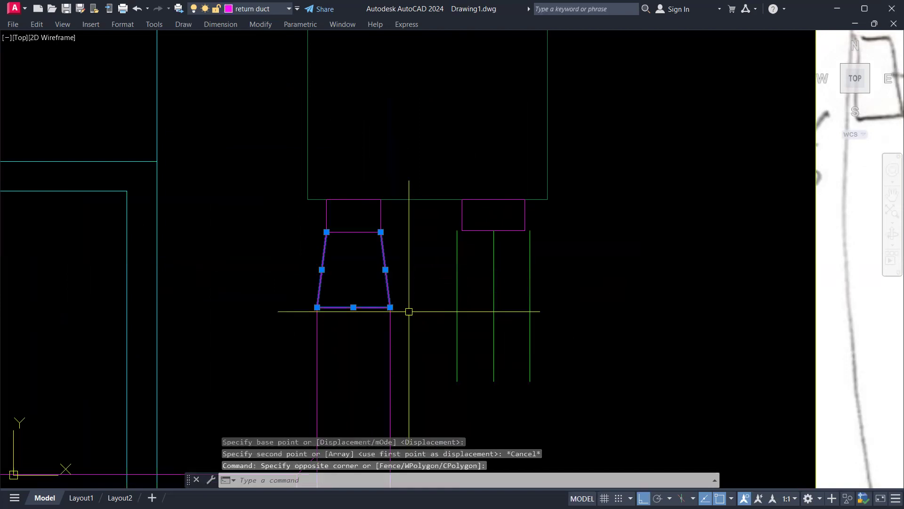
pyautogui.write('co')
pyautogui.press('Return')
pyautogui.click(353, 232)
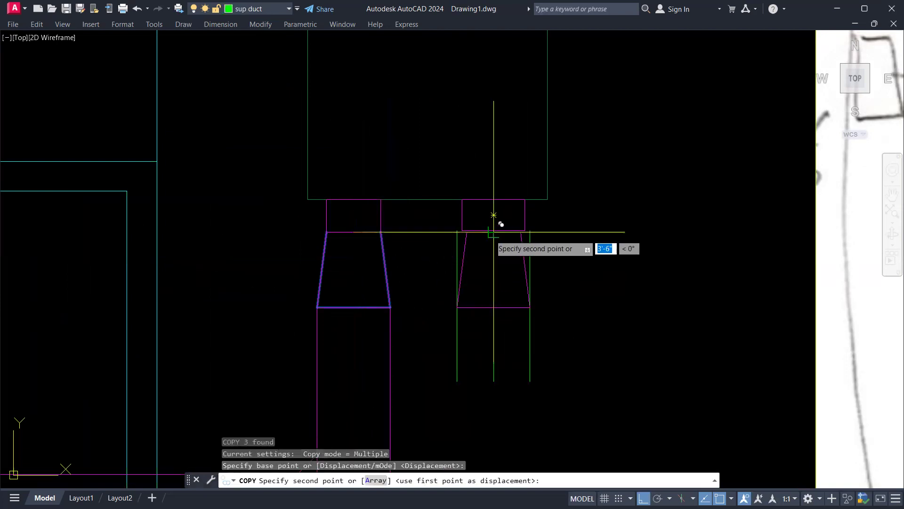